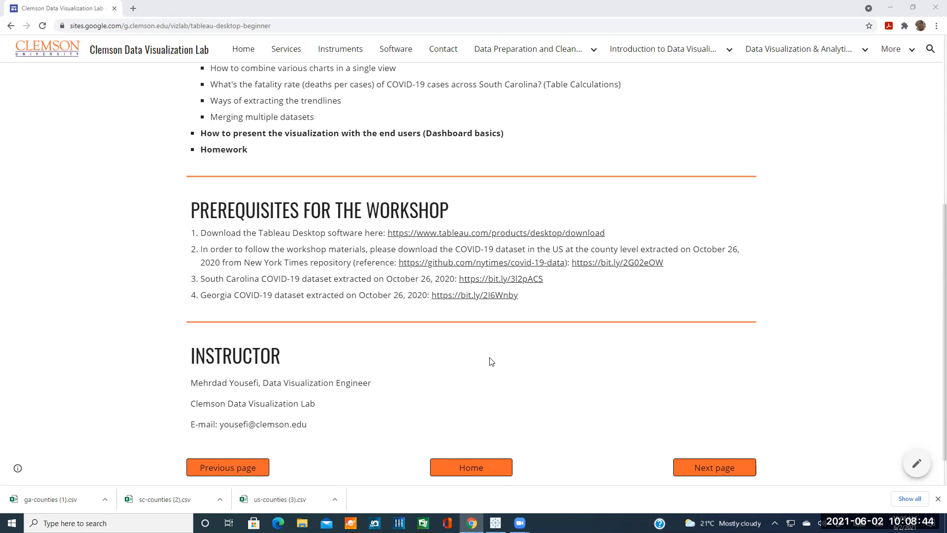
Go to the Introduction to Tableau Desktop page and scroll to its Main Tableau Desktop Interface section.
mouse_move(660, 63)
click(889, 485)
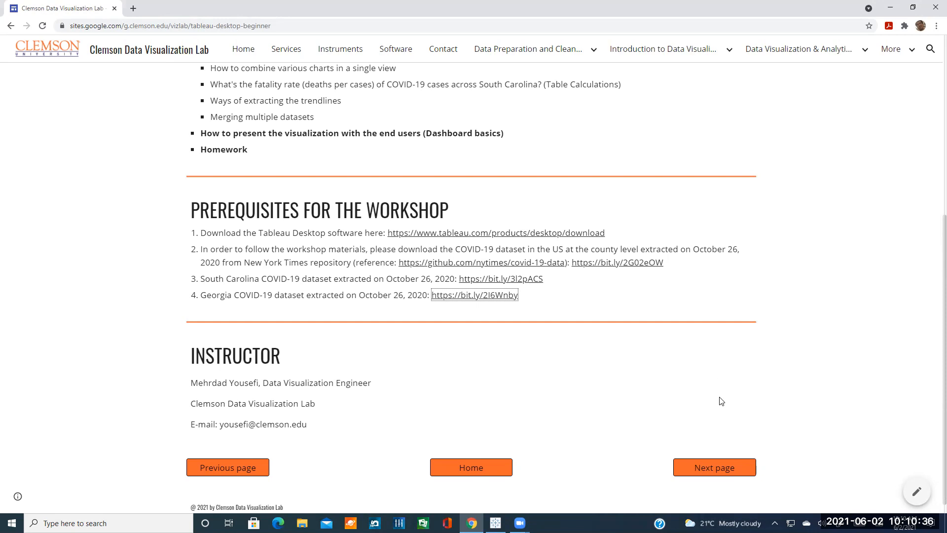
click(712, 468)
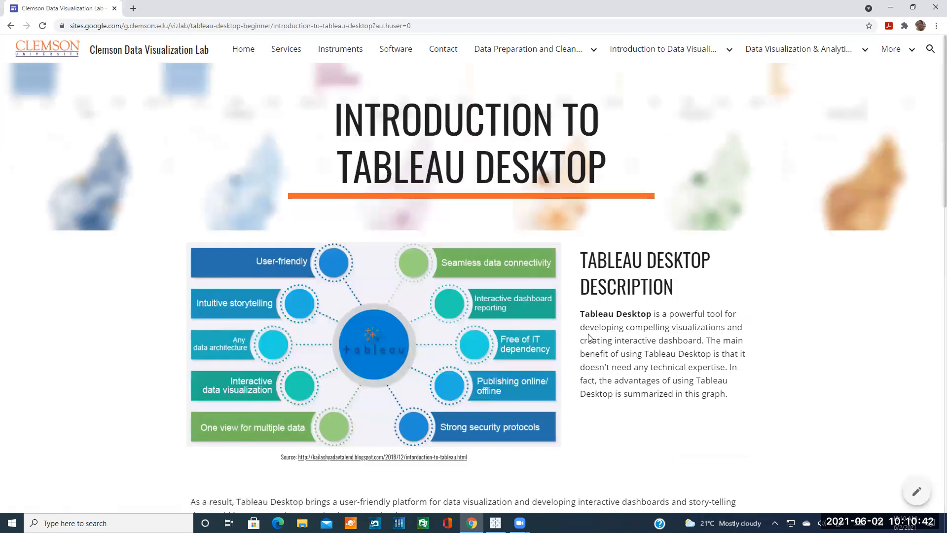
scroll(626, 373, down, 1)
scroll(626, 373, up, 1)
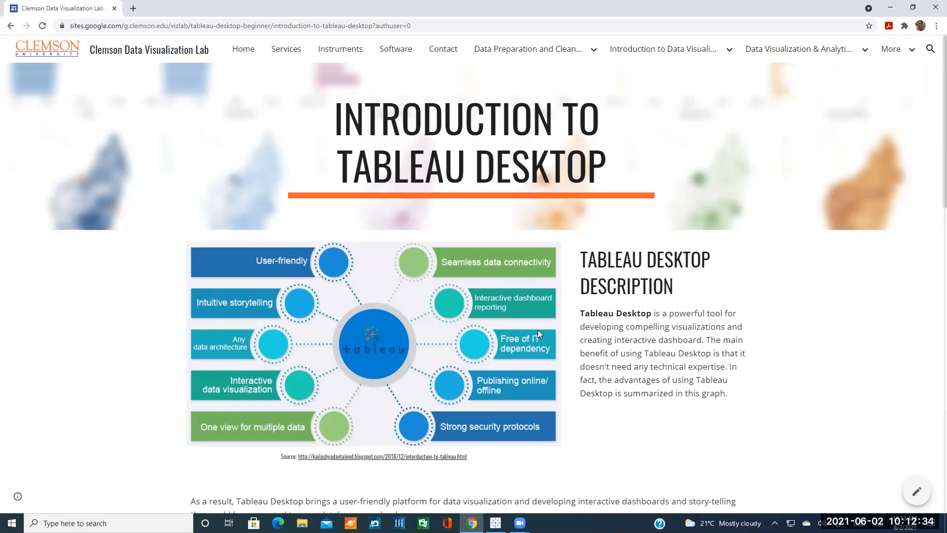
scroll(537, 330, down, 4)
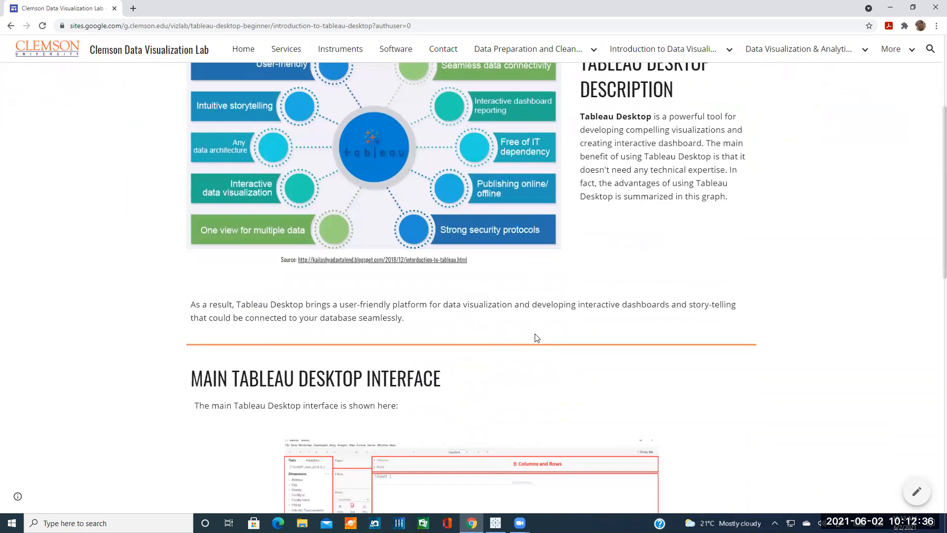
scroll(536, 334, down, 2)
scroll(535, 335, down, 1)
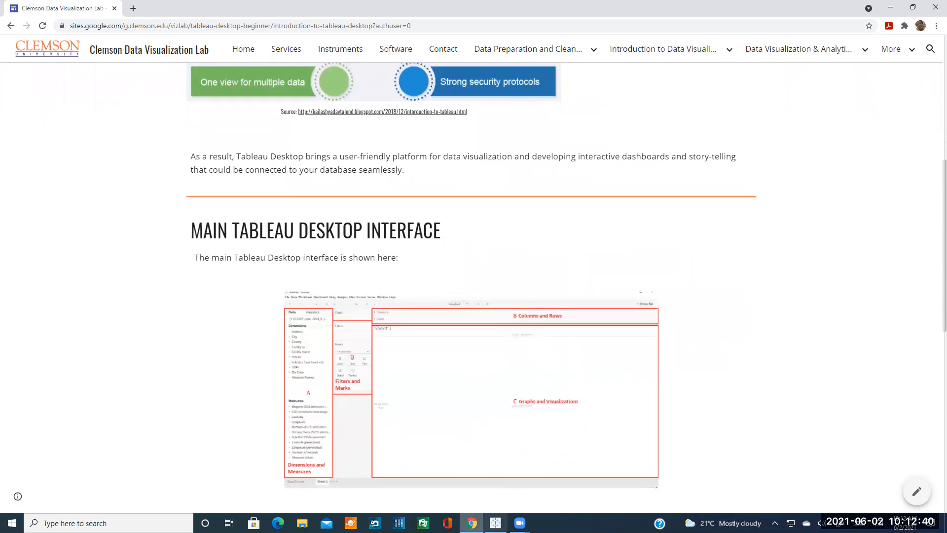
In Tableau, view the To a Server > More connector list, then return to the start page.
click(496, 523)
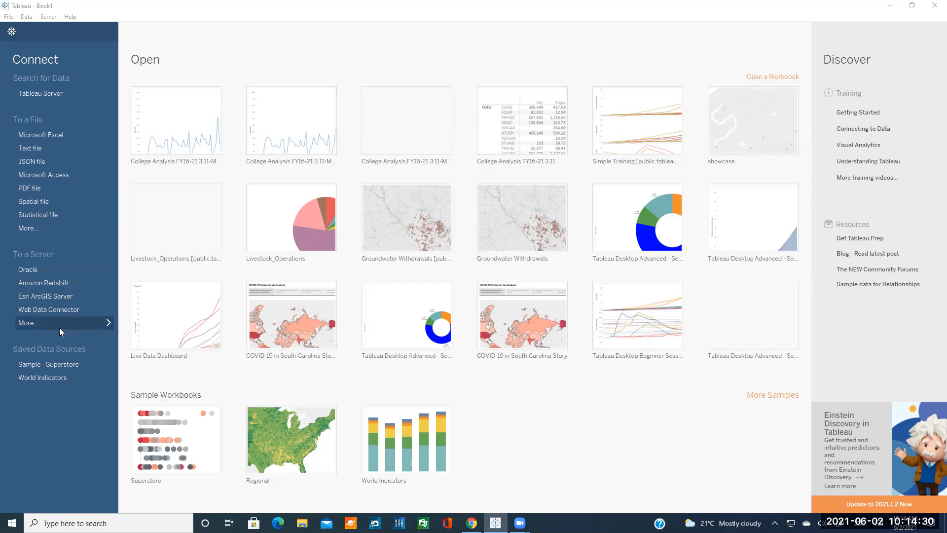
click(60, 328)
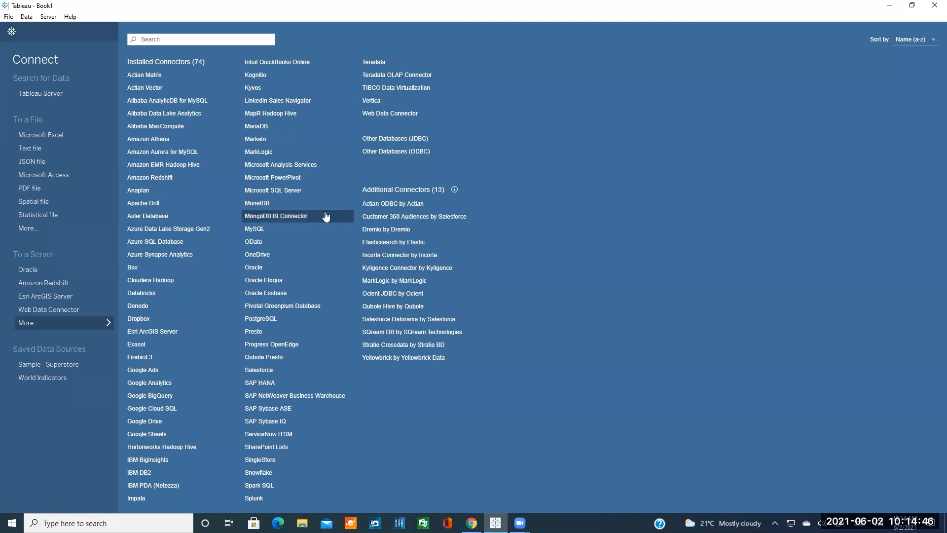
click(69, 320)
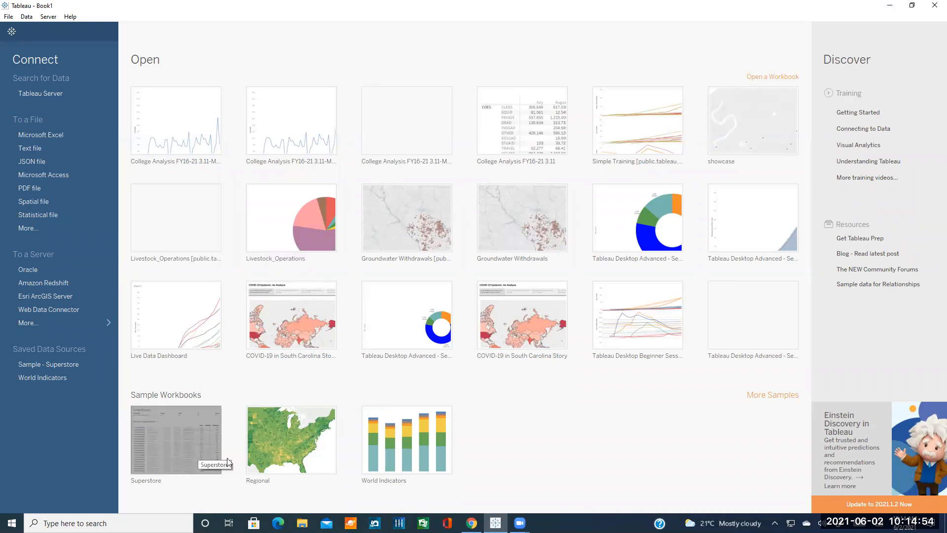
click(471, 523)
Scroll down the tutorial and close the stray Error 403 tab.
scroll(404, 319, down, 1)
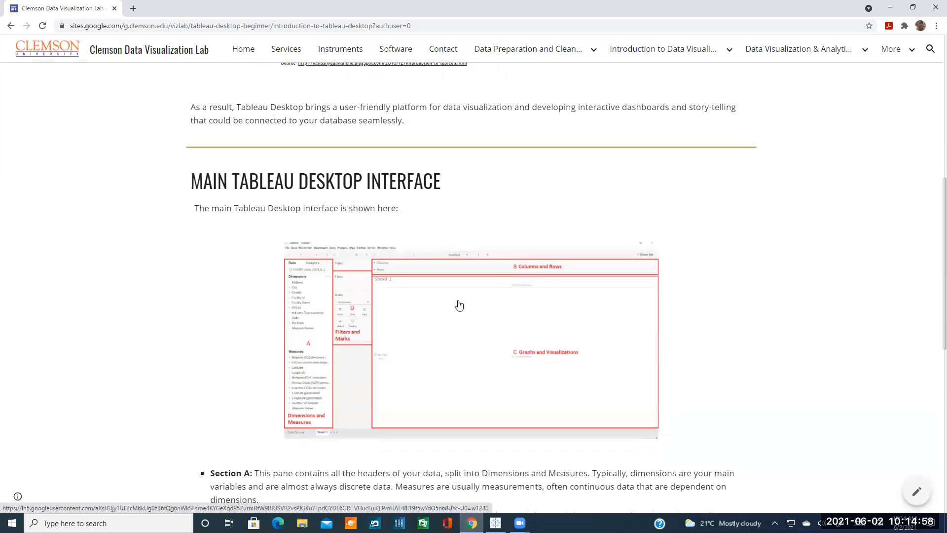
scroll(432, 314, down, 2)
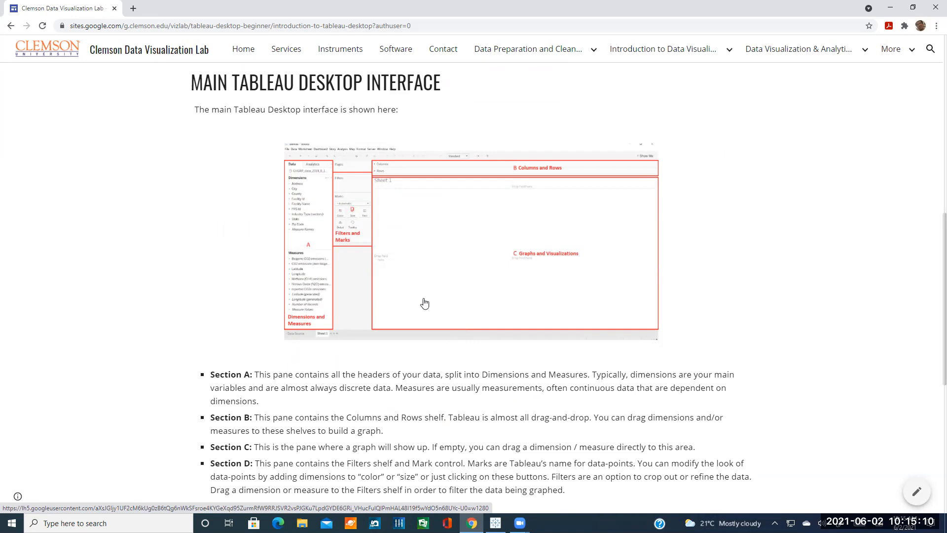
middle_click(355, 255)
click(230, 9)
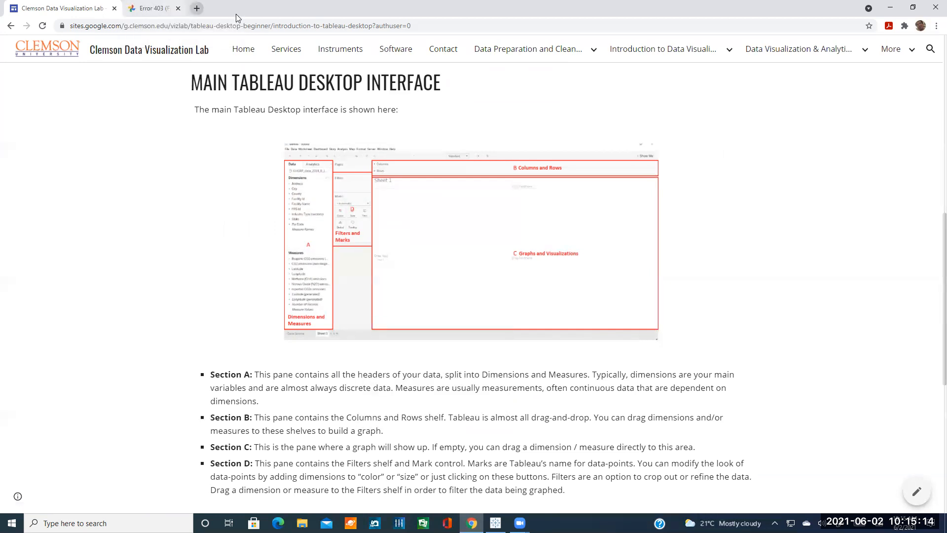
Zoom the page to 200% so the annotated interface diagram fills the view.
click(936, 26)
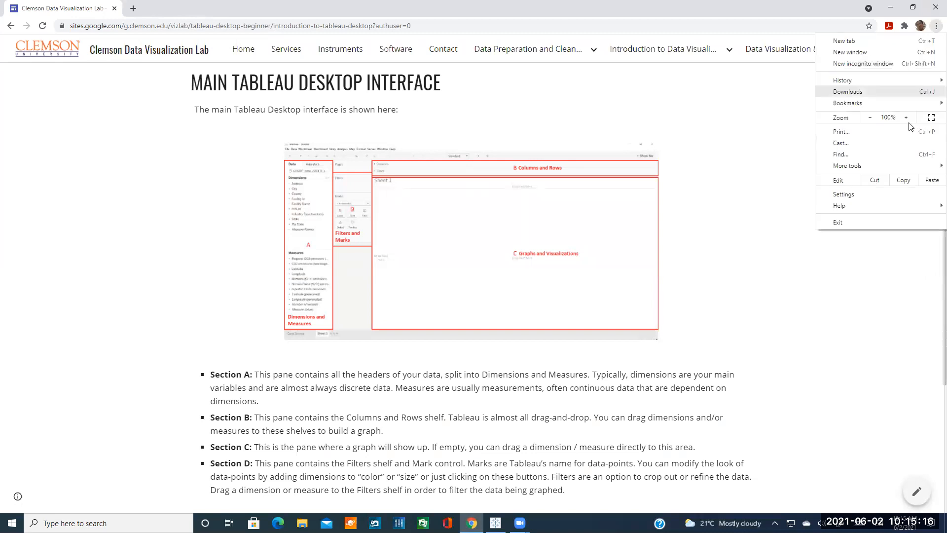
click(908, 117)
click(908, 118)
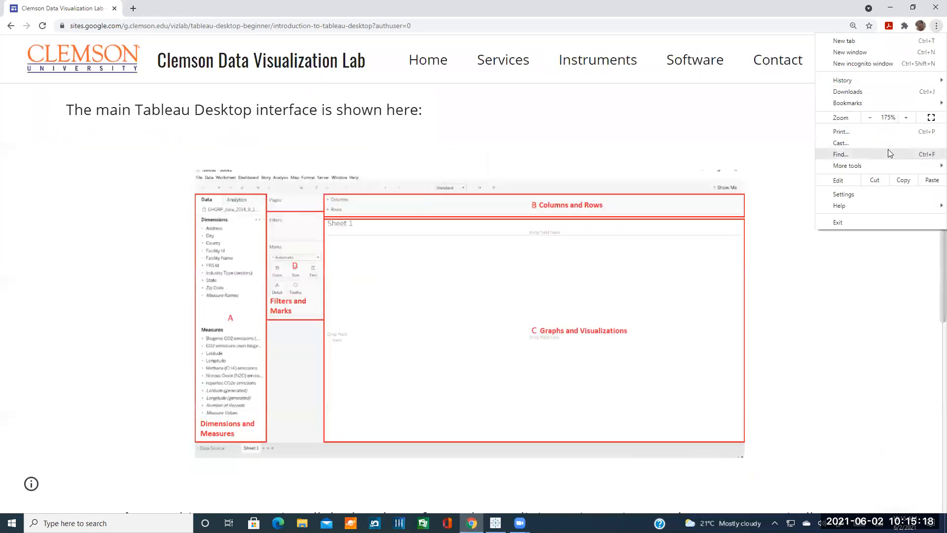
click(908, 117)
click(908, 118)
click(742, 314)
scroll(742, 314, down, 3)
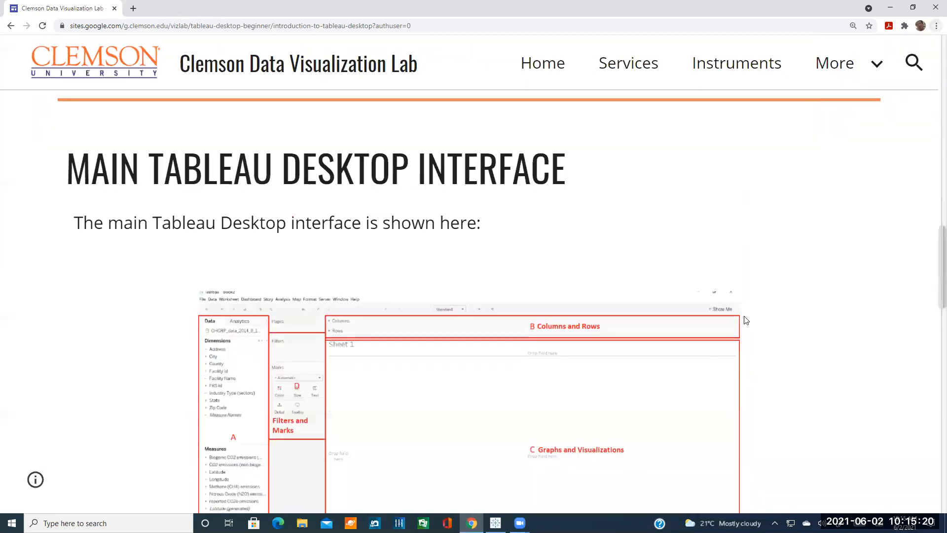
scroll(741, 311, up, 1)
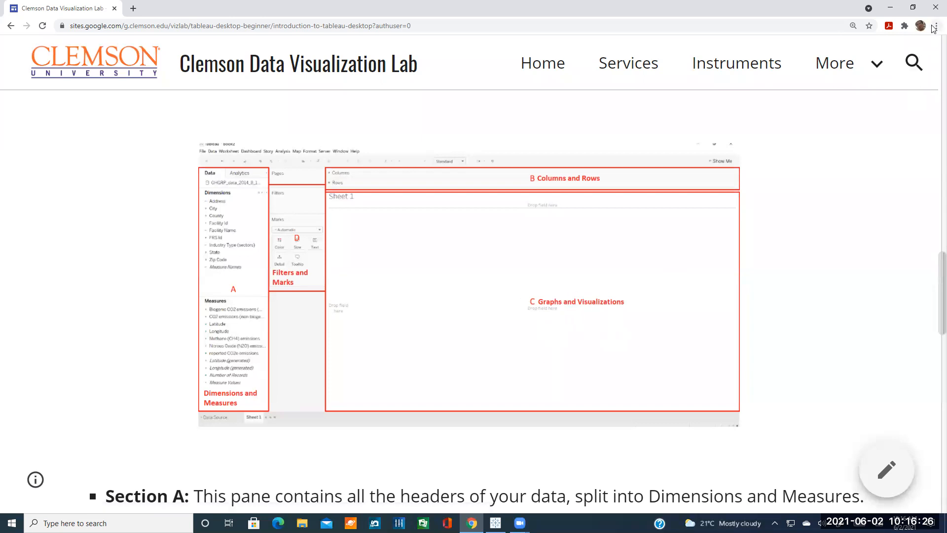
click(936, 25)
Reset the page zoom to 100% and scroll to How to Import Data into Tableau Desktop.
click(871, 118)
click(870, 118)
click(871, 118)
click(870, 118)
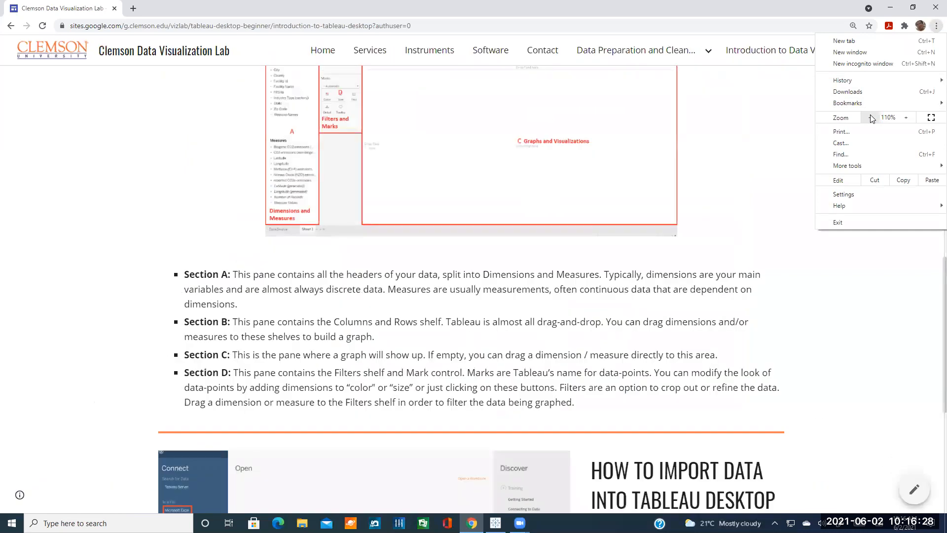
click(871, 117)
click(768, 180)
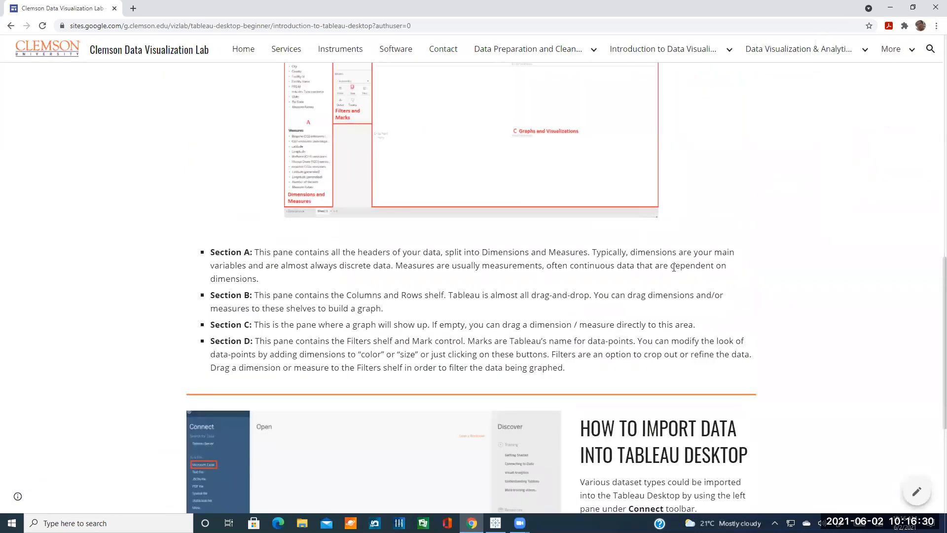
scroll(691, 266, down, 2)
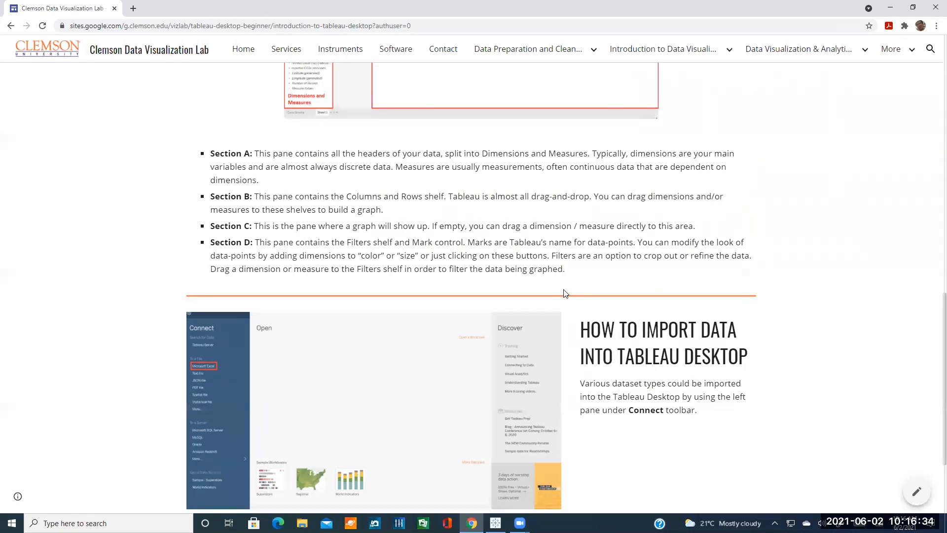
scroll(567, 292, down, 2)
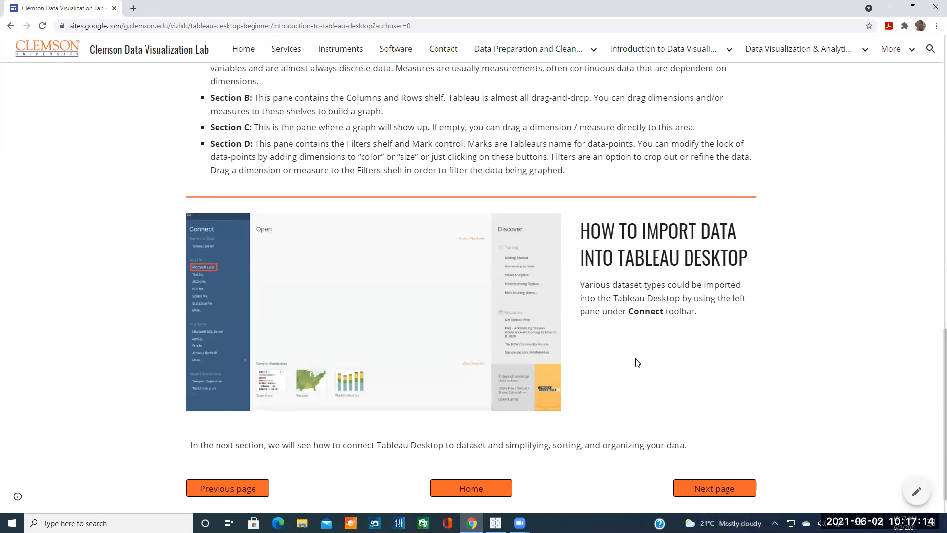
Go to the next tutorial page's Connecting to Dataset section, then switch back to Tableau.
click(697, 488)
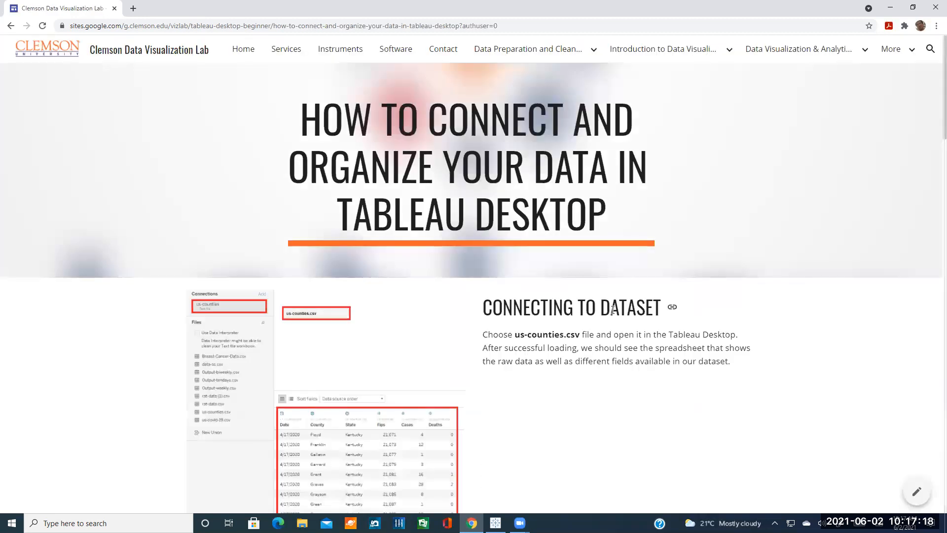
scroll(613, 310, down, 2)
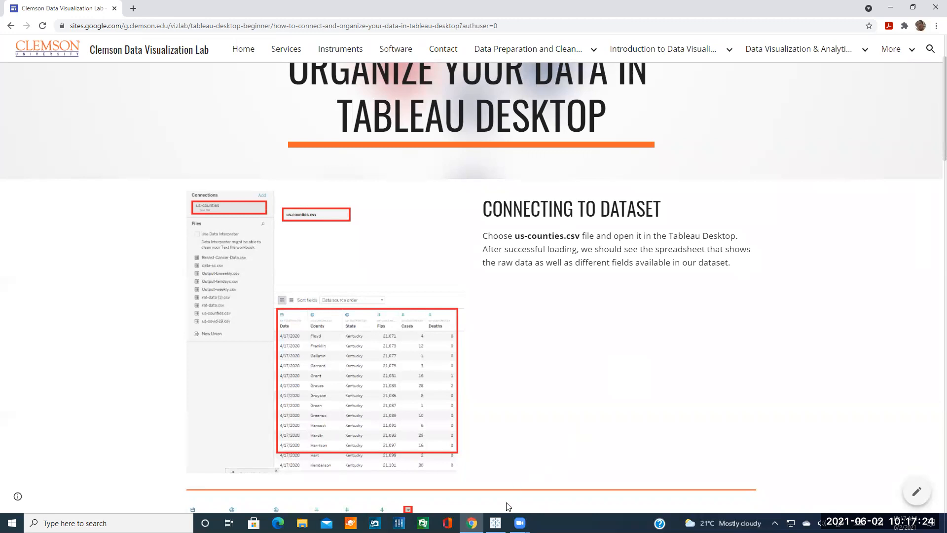
click(496, 523)
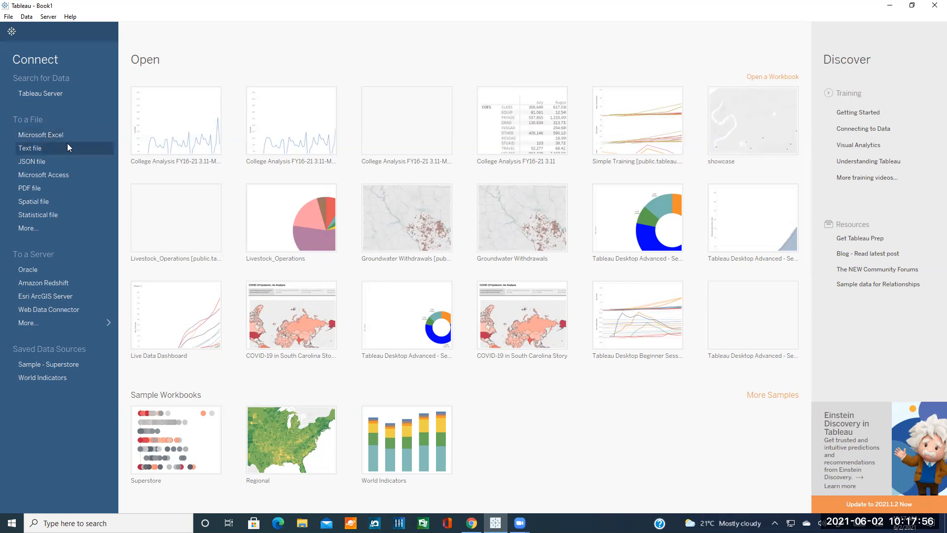
Connect to the text file us-counties (3).csv from the Downloads folder.
click(43, 148)
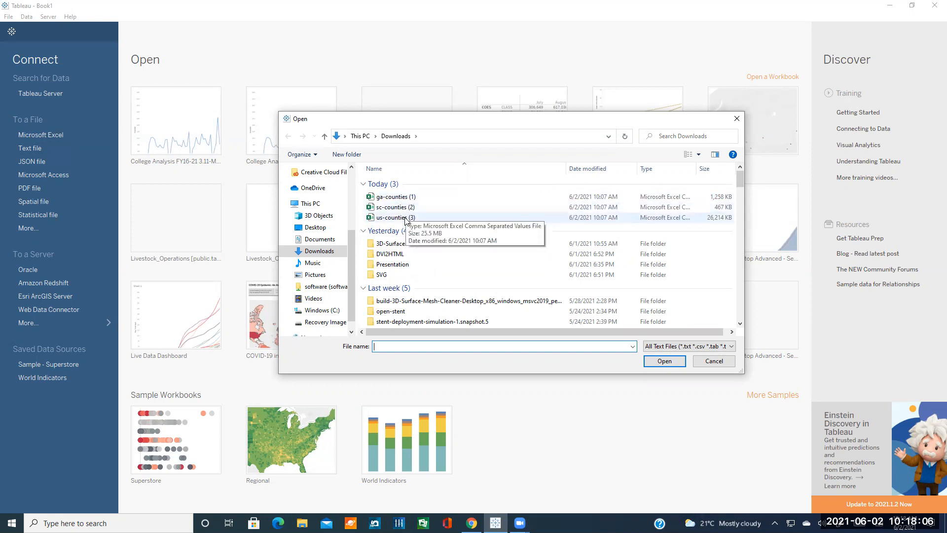
click(405, 218)
click(665, 362)
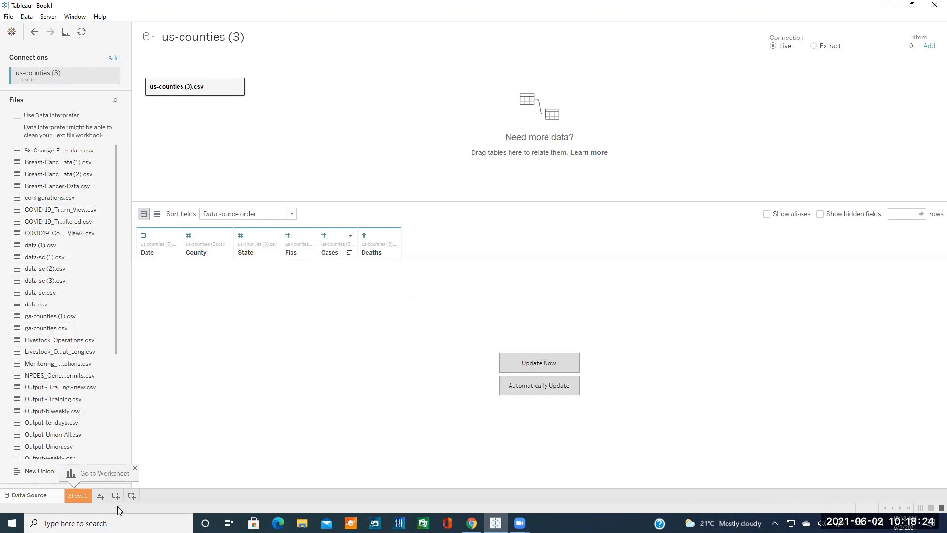
Dismiss the Go to Worksheet tip and run Update Now to preview the us-counties rows.
click(135, 468)
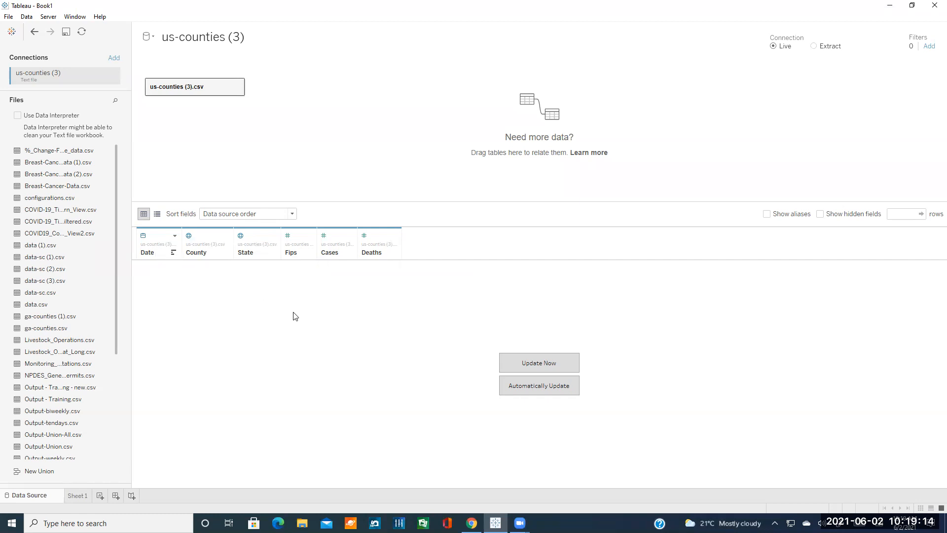
click(537, 368)
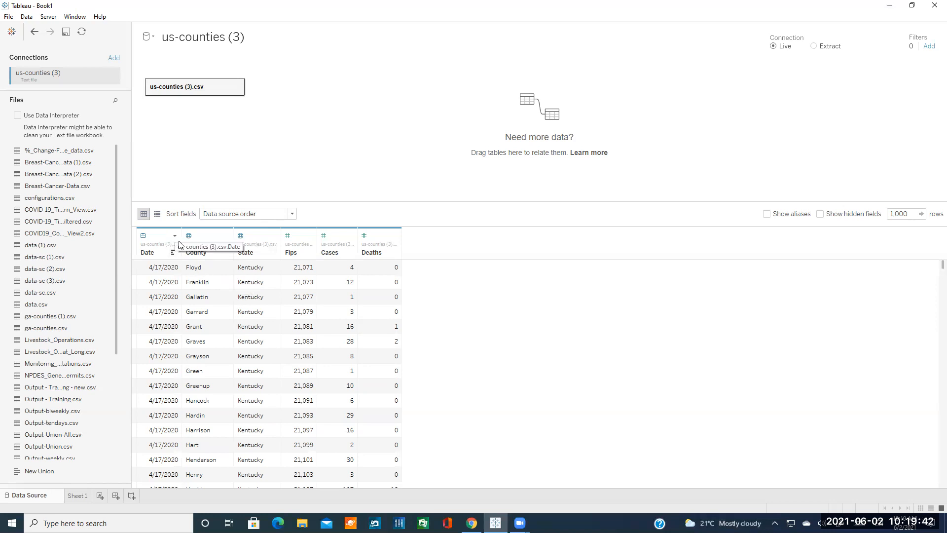
Check the Date field's options menu, then open its data type choices.
click(176, 237)
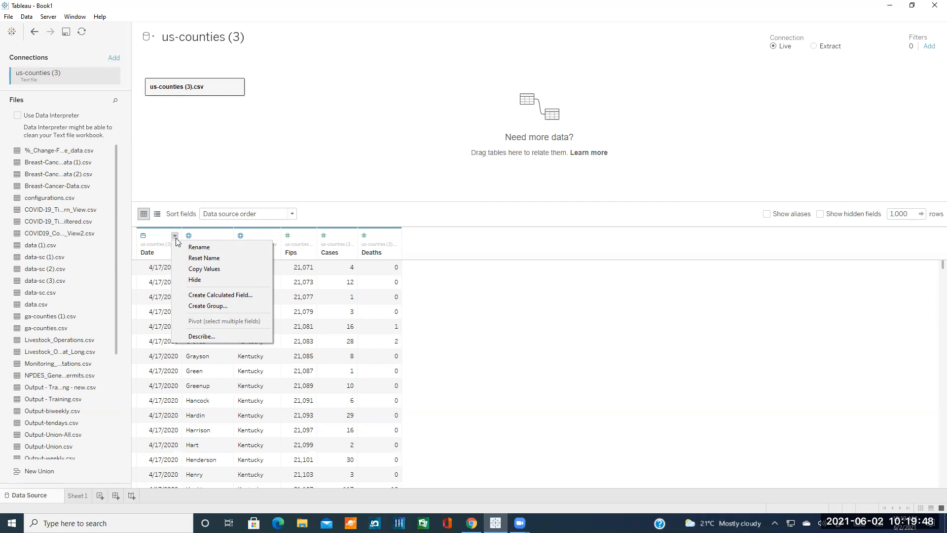
click(440, 302)
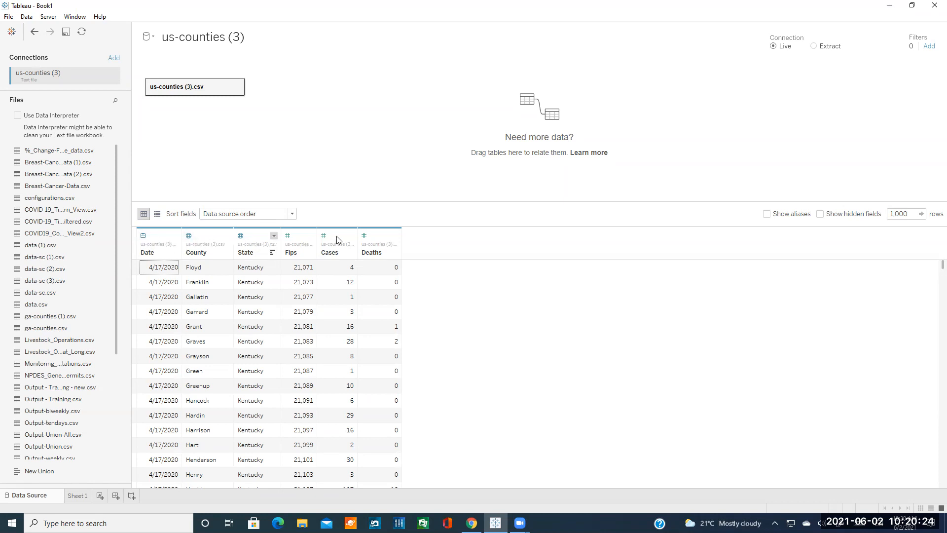
click(145, 239)
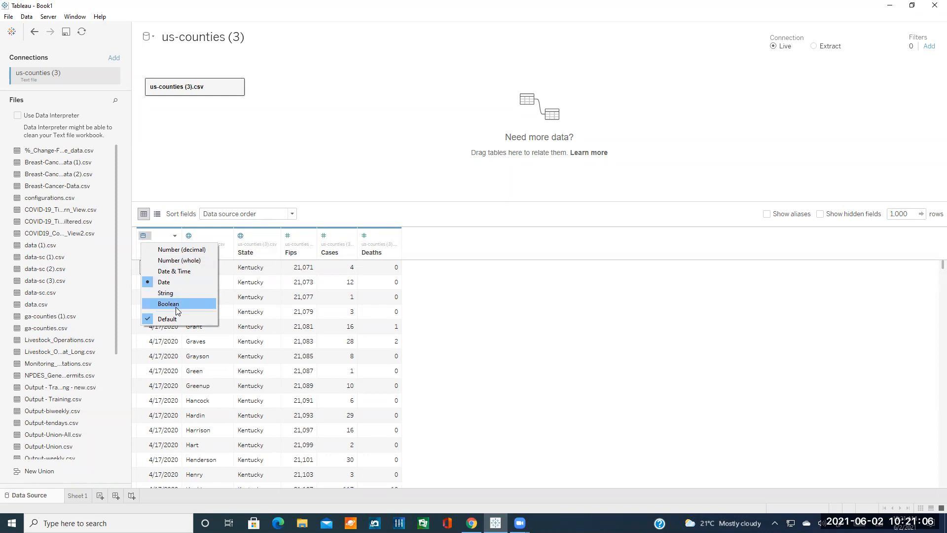
Review the Date and County type menus, keeping Date as Date and County as String.
click(499, 339)
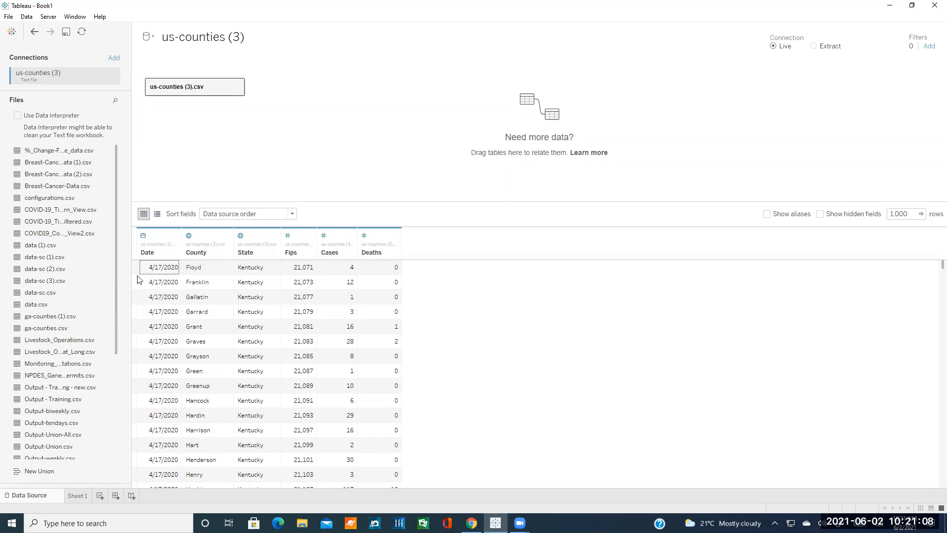
click(143, 235)
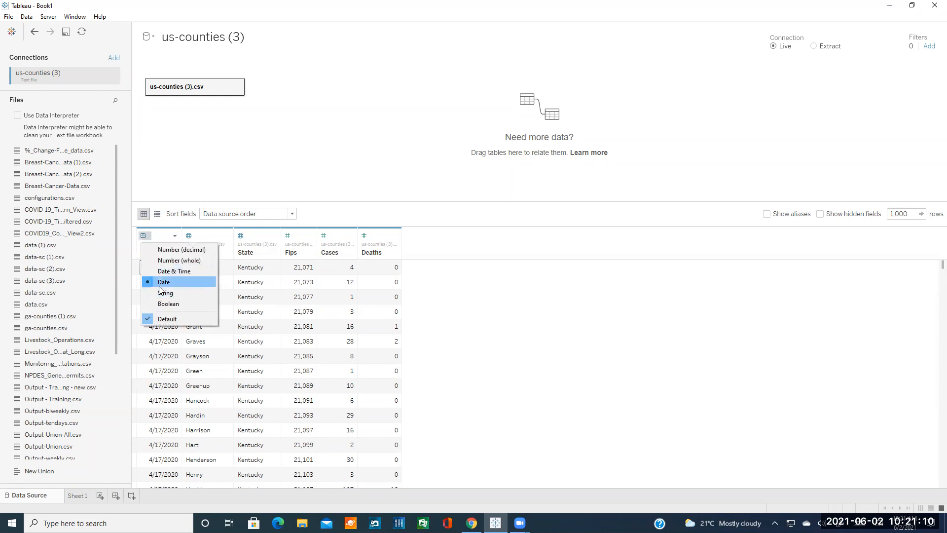
click(456, 321)
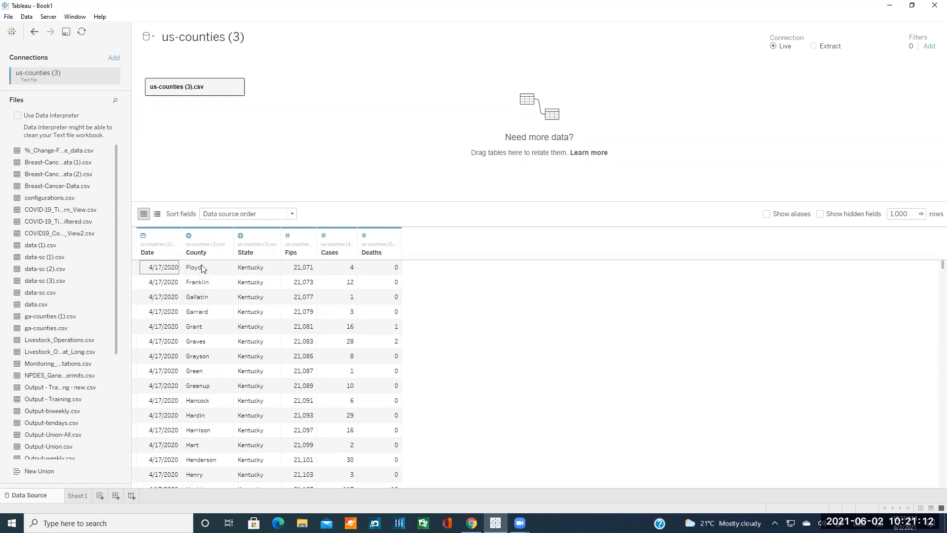
click(190, 235)
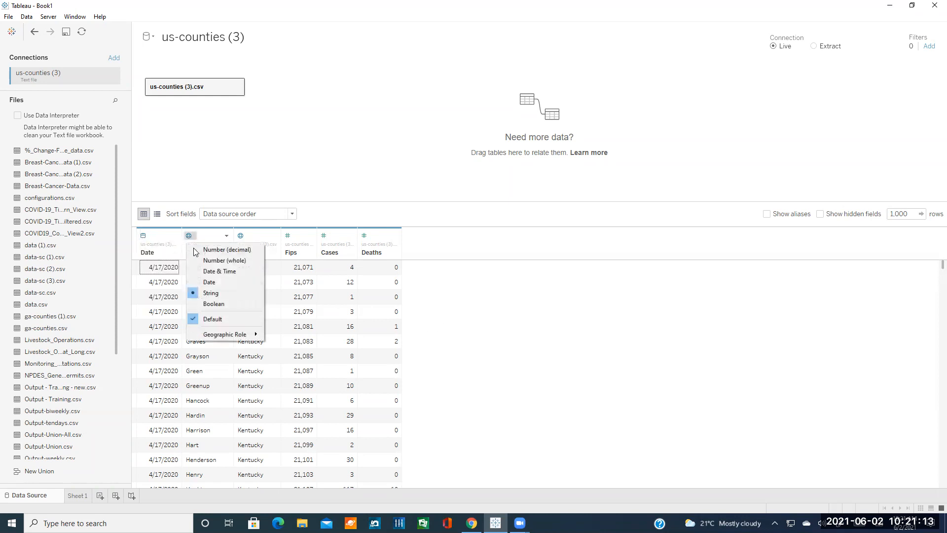
click(453, 319)
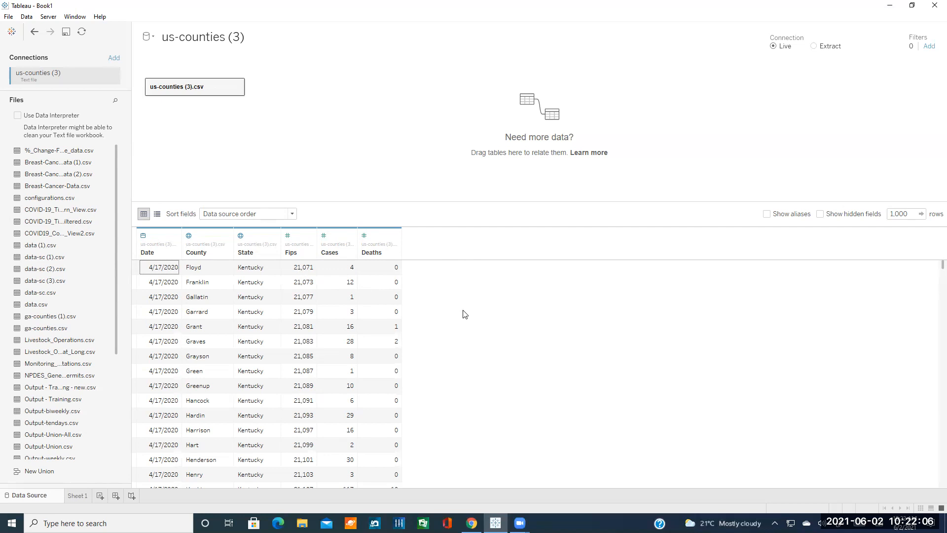
Start renaming the Date field, cancel to keep the name Date, then reopen its options menu.
click(175, 236)
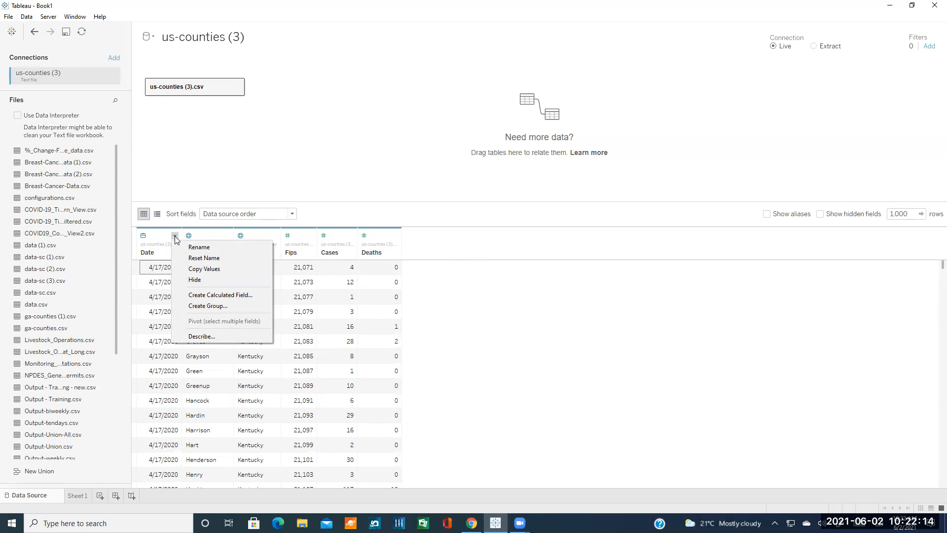
click(199, 248)
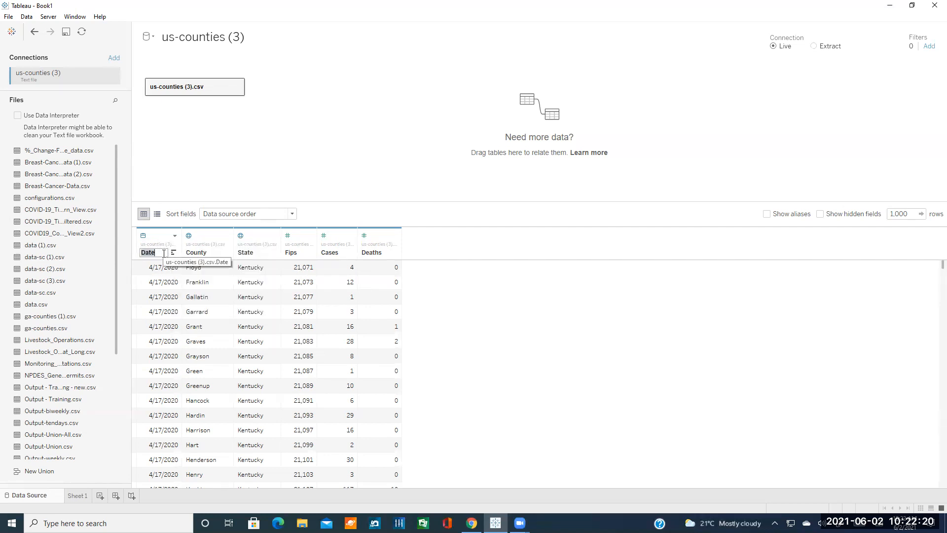
click(443, 302)
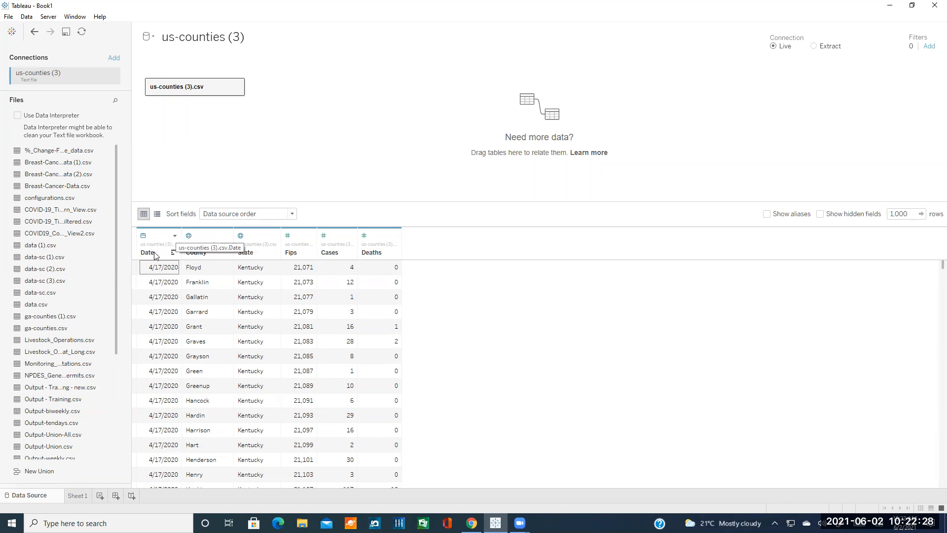
click(175, 236)
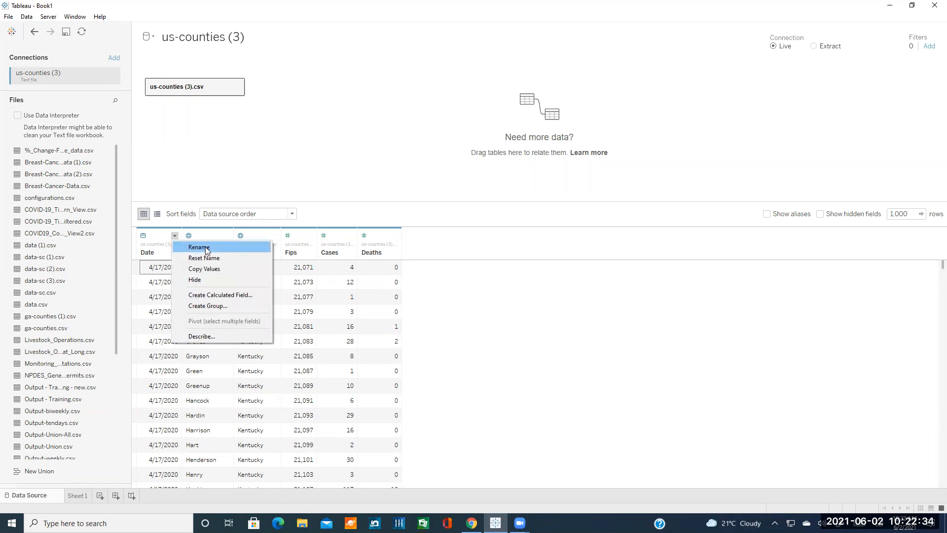
Start a calculated field named Fatality Rate with the formula [Cases] / [Deaths].
click(208, 298)
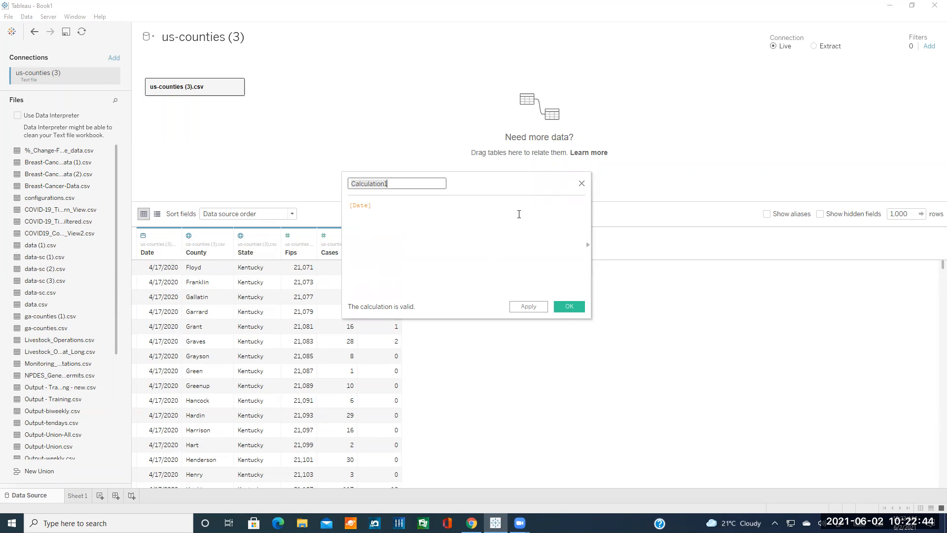
drag(483, 183, 574, 249)
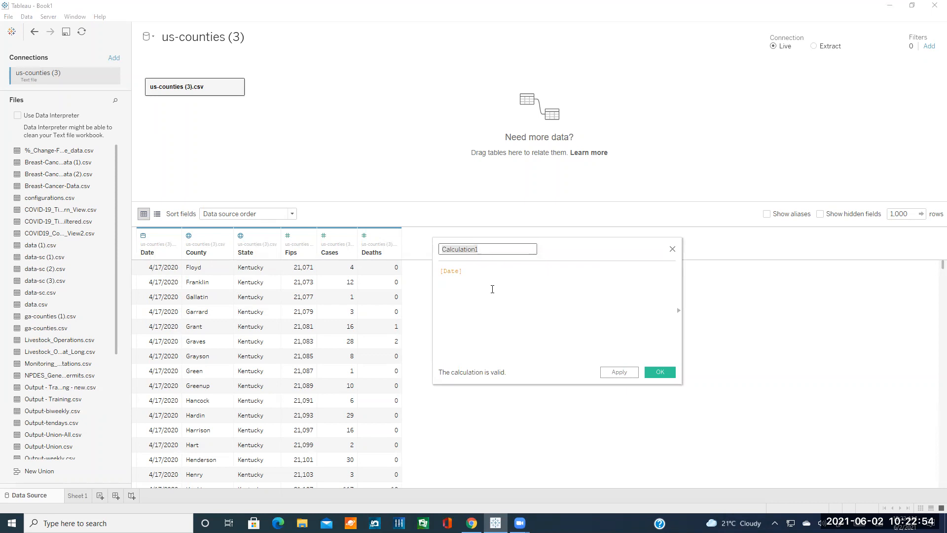
key(BackSpace)
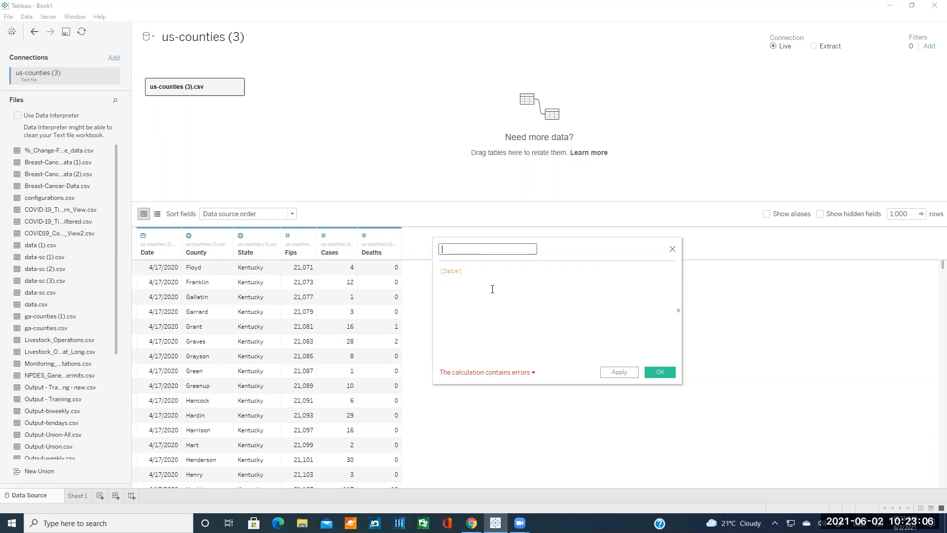
text(Fatality Rate)
key(Tab)
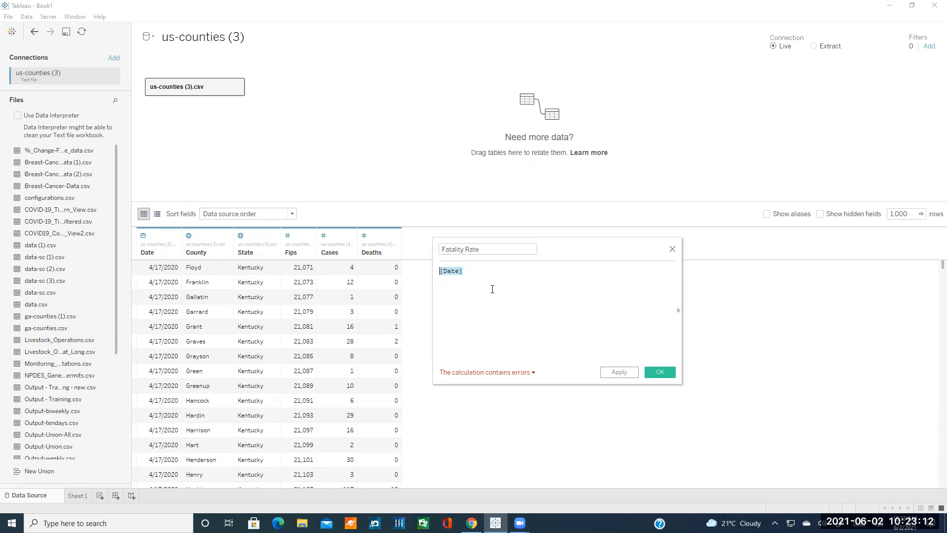
text([Cases)
key(Return)
text(/)
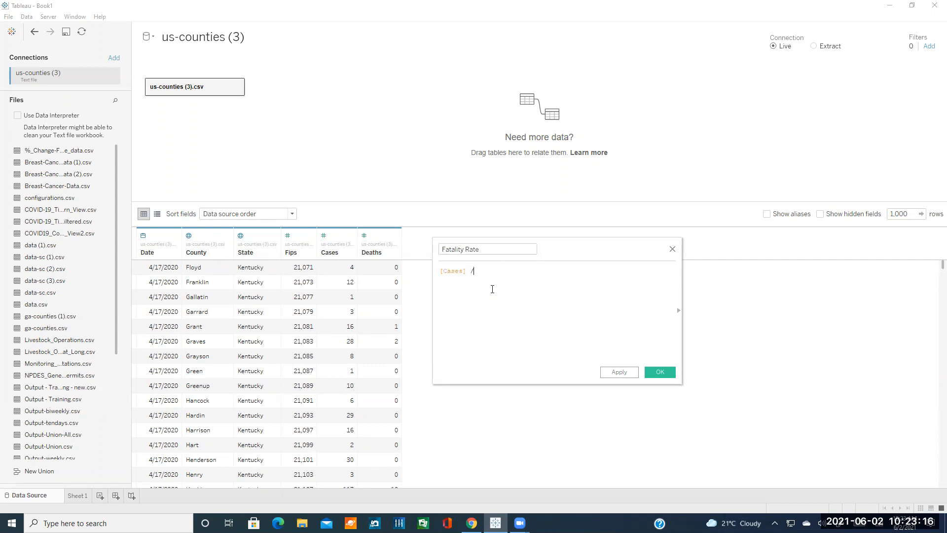
text( [Dea)
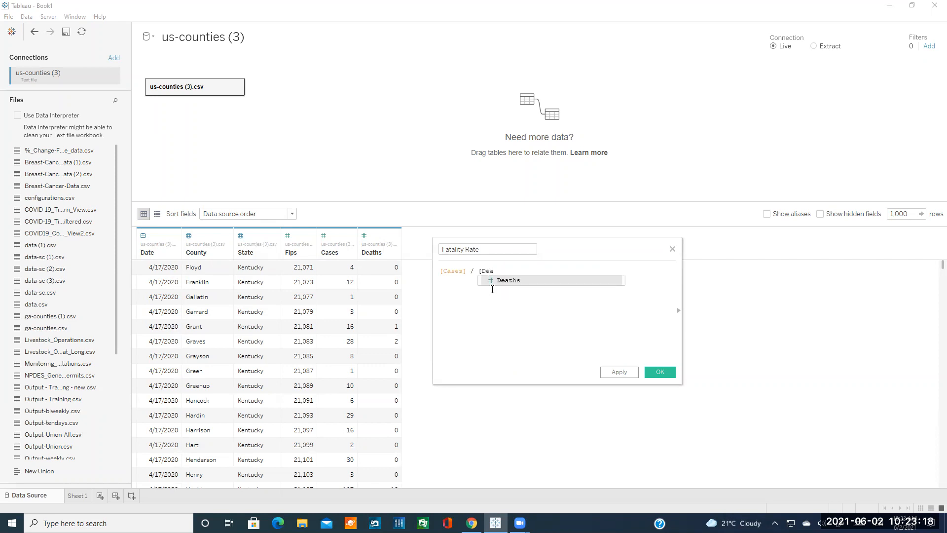
click(491, 280)
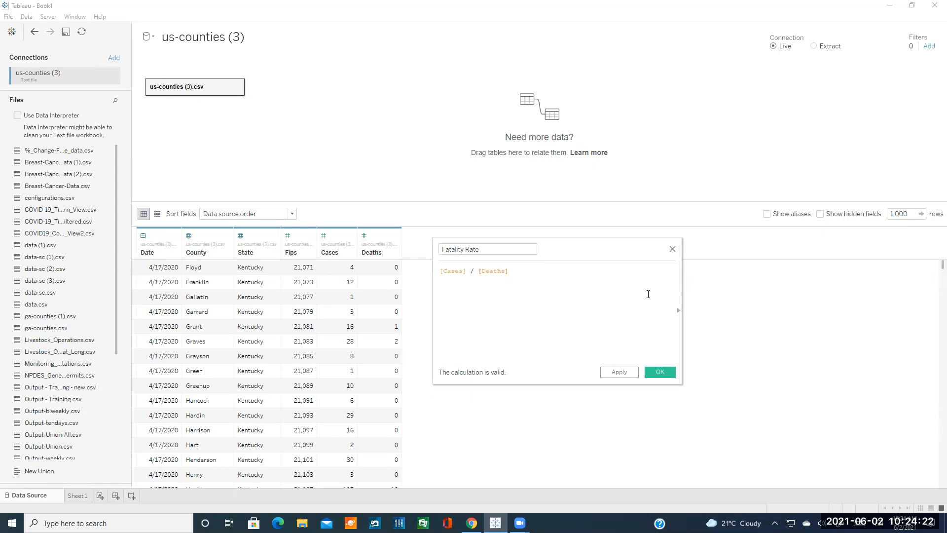
Discard the Fatality Rate calculation, close the Date field menu, and return to the tutorial.
click(672, 251)
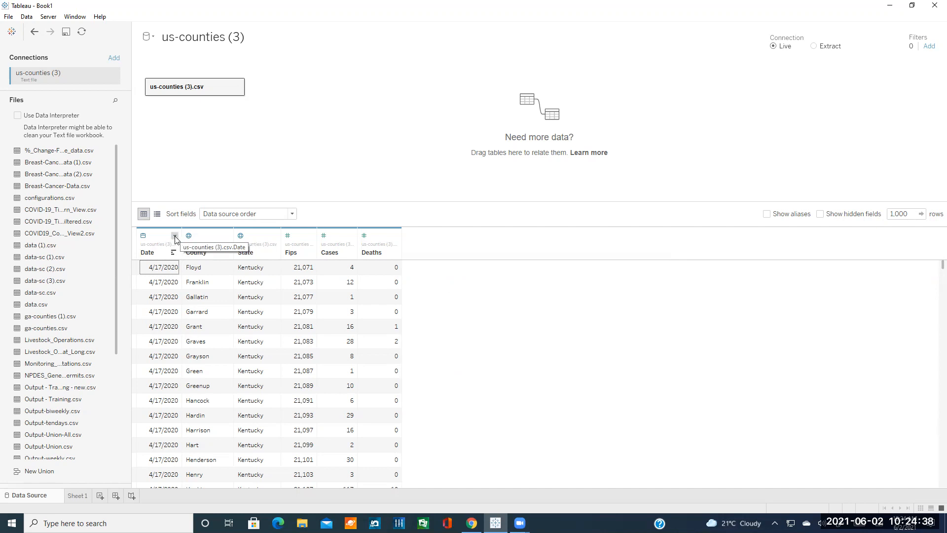
click(175, 237)
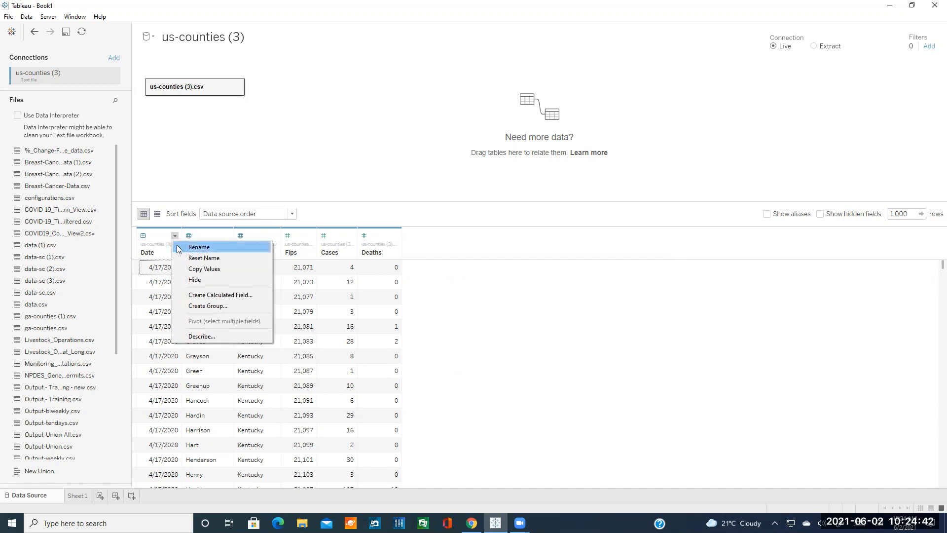
click(459, 304)
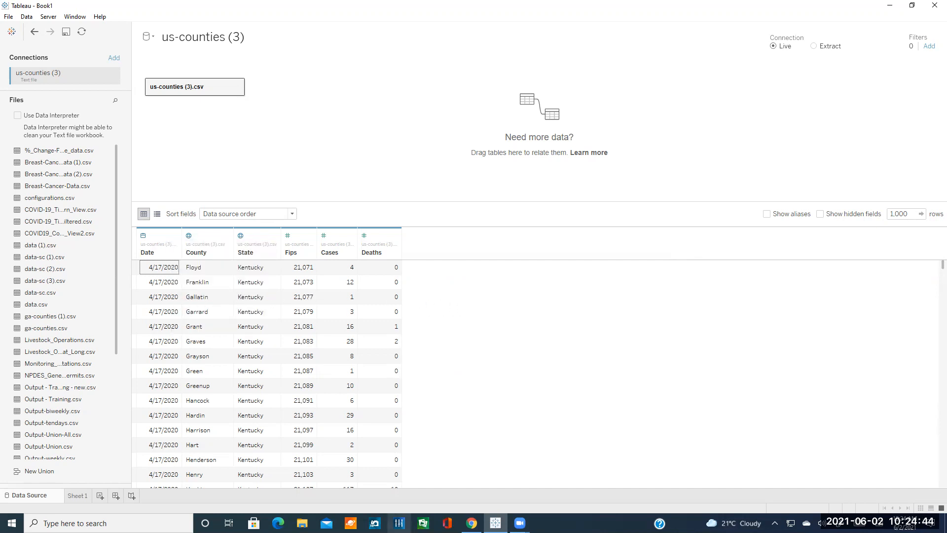
click(472, 523)
scroll(438, 328, down, 5)
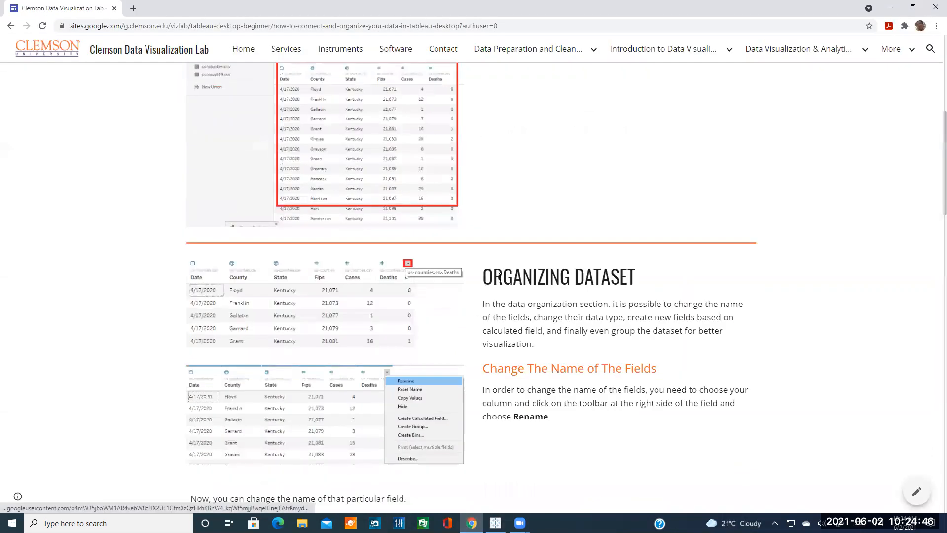
Scroll the tutorial to the Change Data Type and Sorting The Data sections, then switch to Tableau.
scroll(503, 300, down, 2)
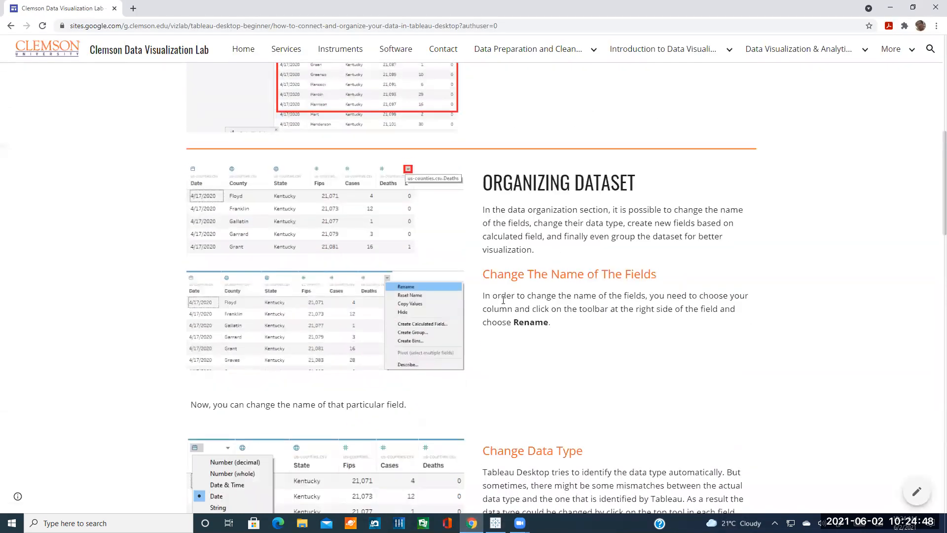
scroll(398, 159, up, 3)
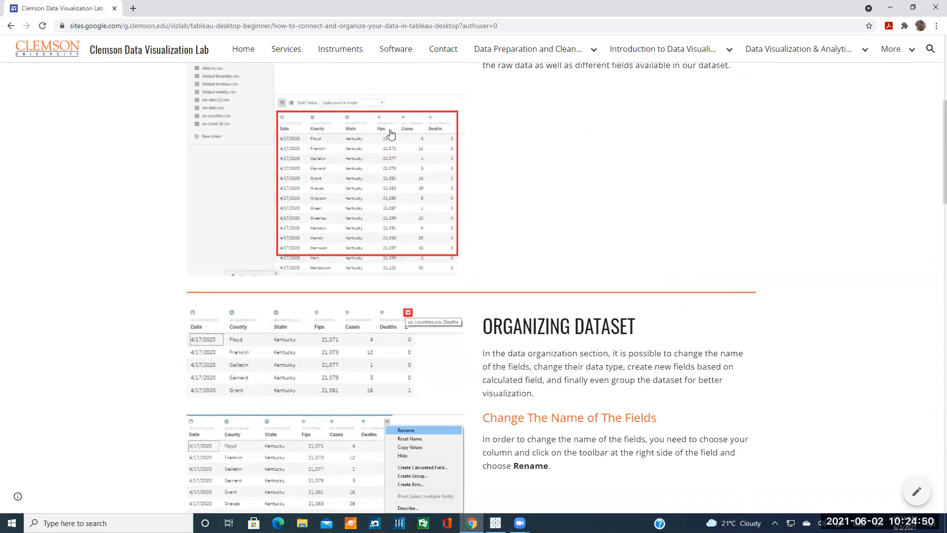
scroll(450, 267, down, 2)
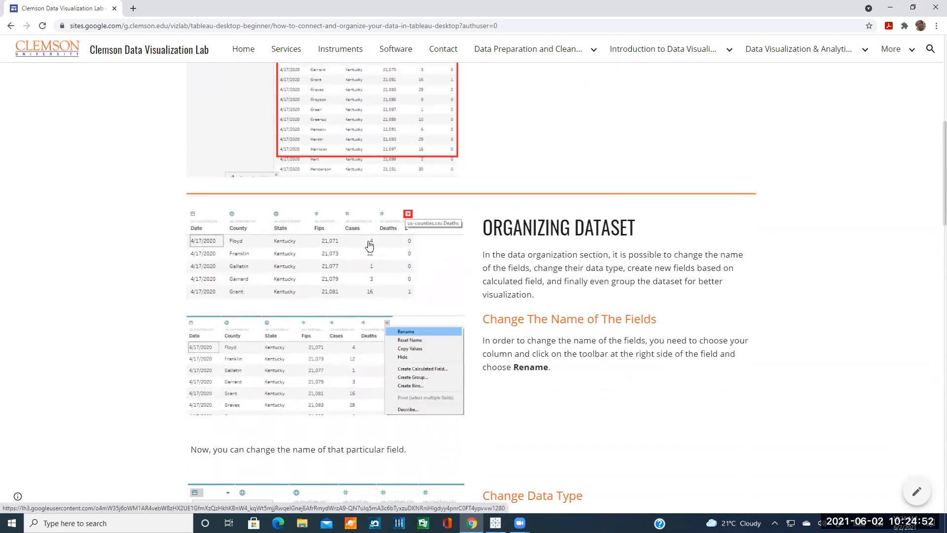
scroll(486, 336, down, 5)
scroll(390, 303, down, 3)
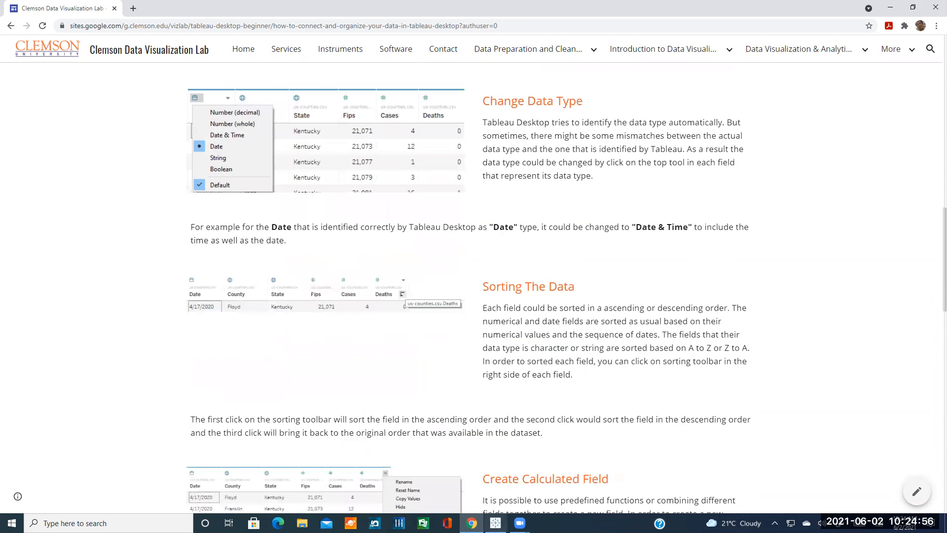
click(495, 523)
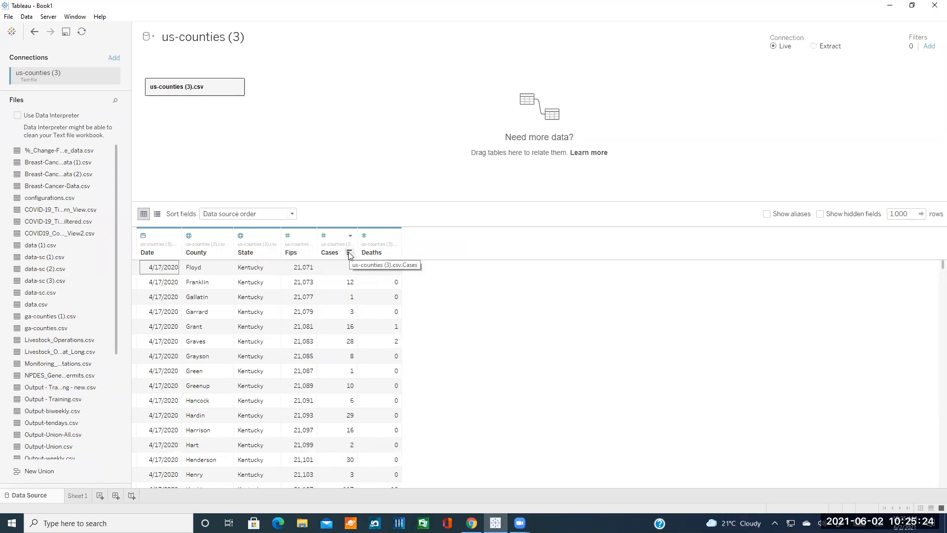
click(348, 255)
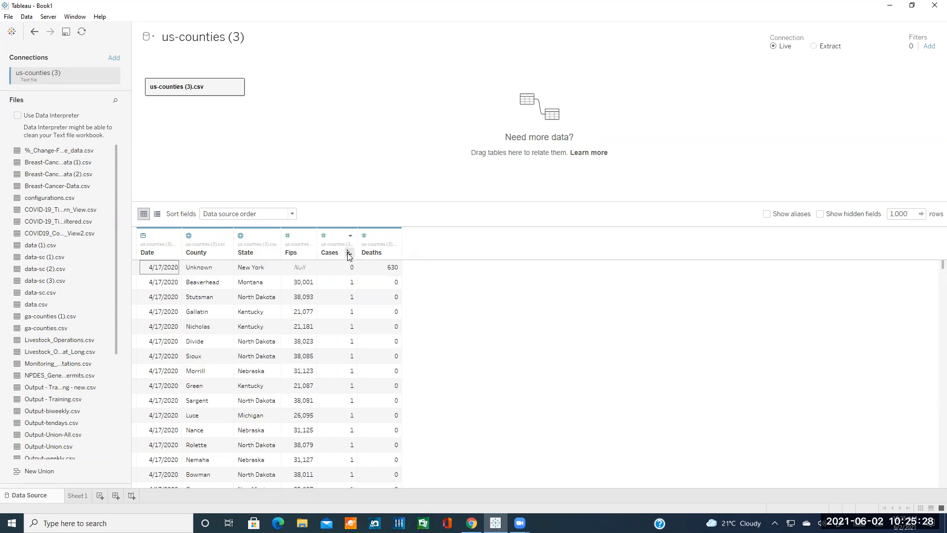
click(349, 254)
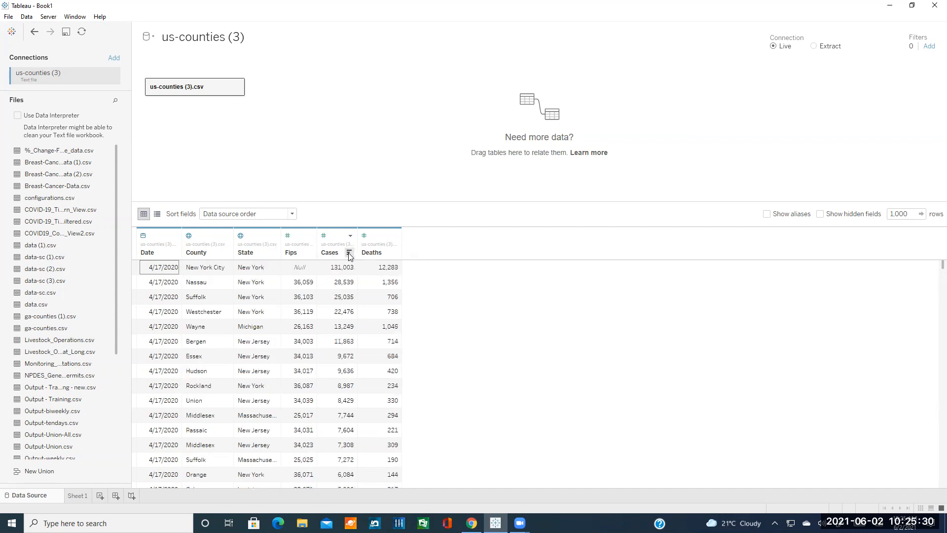
click(348, 254)
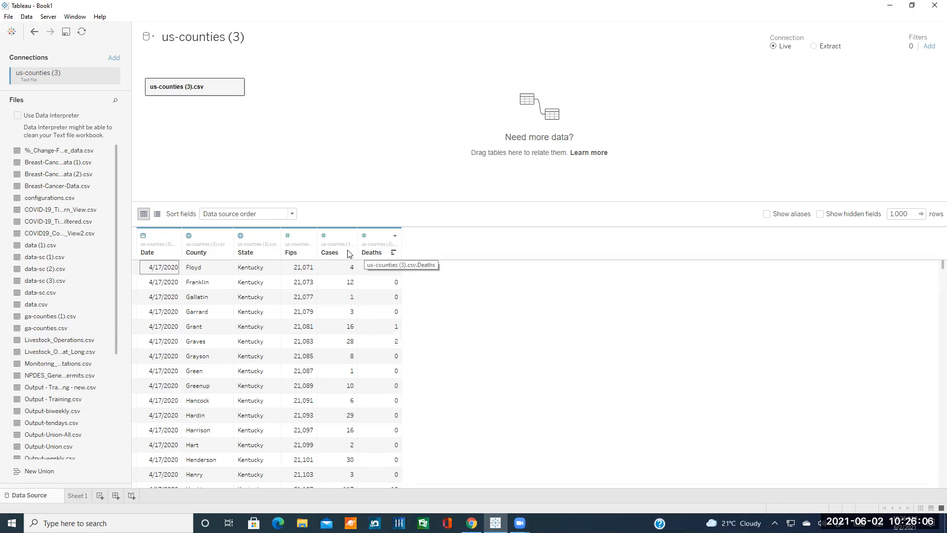
click(272, 253)
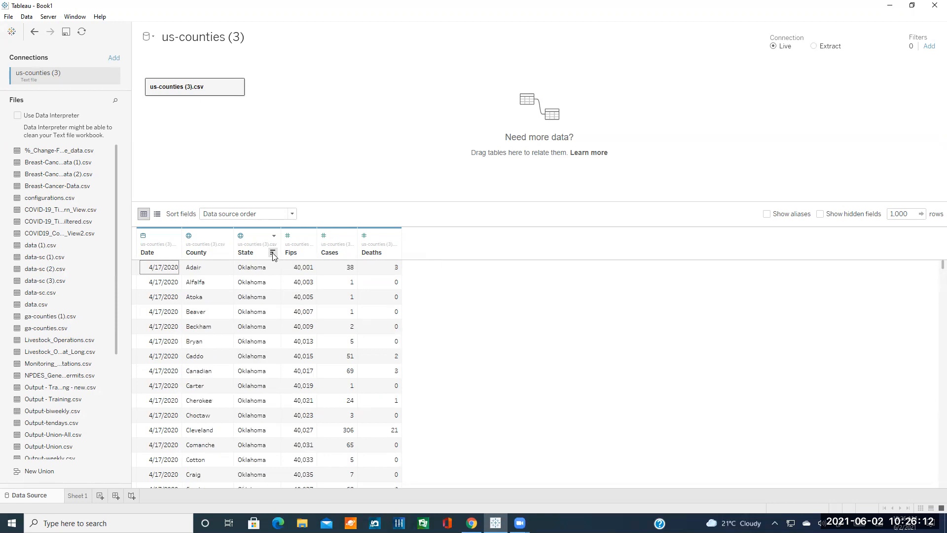
click(275, 255)
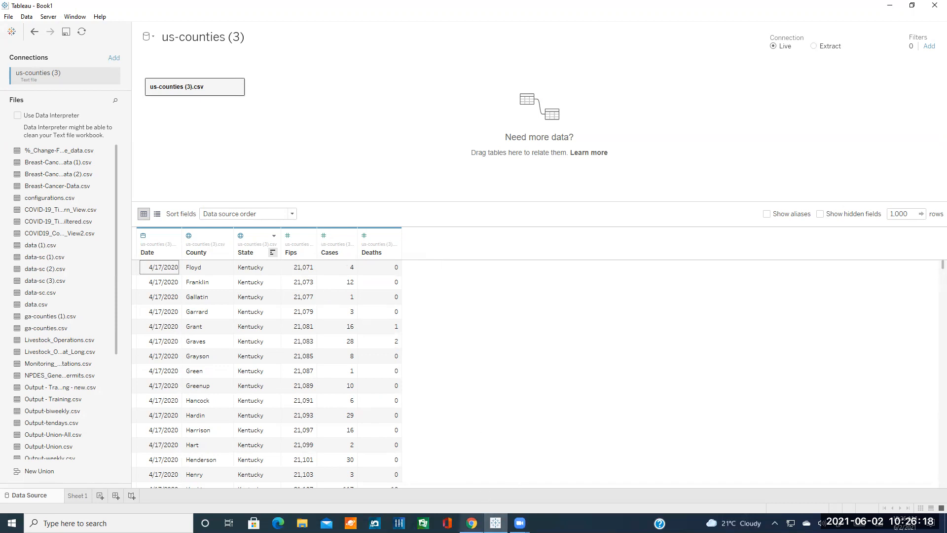
click(471, 523)
Scroll the tutorial down to the Group Dataset section, then switch back to Tableau's data source grid.
scroll(468, 397, down, 1)
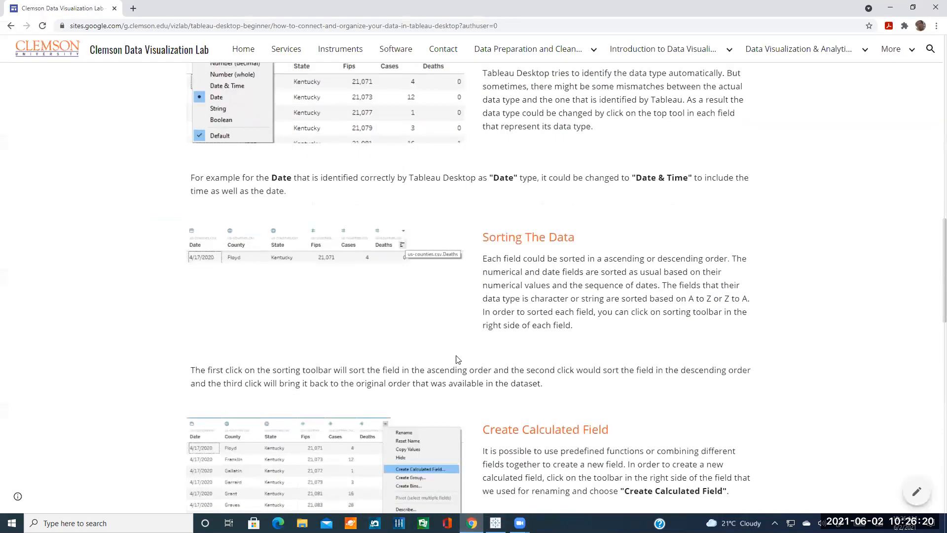
scroll(462, 366, down, 3)
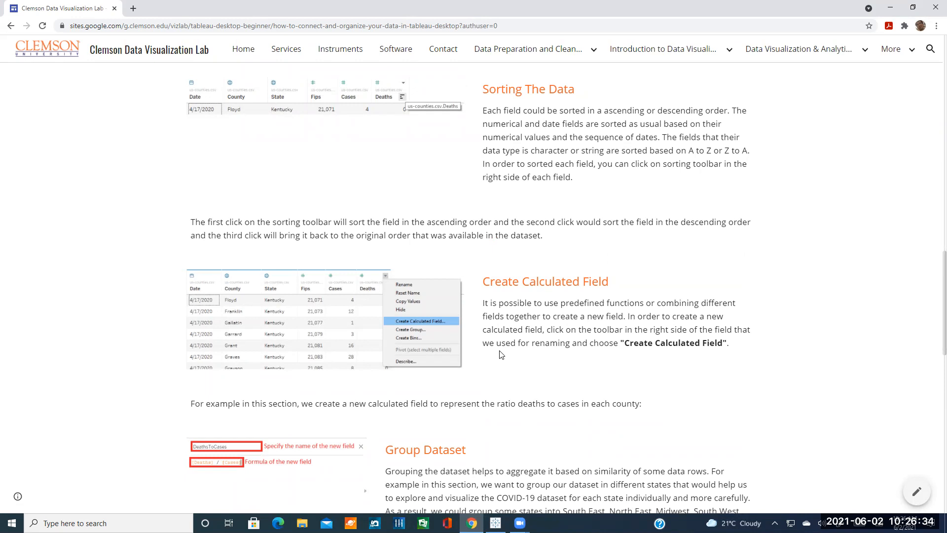
scroll(501, 355, down, 3)
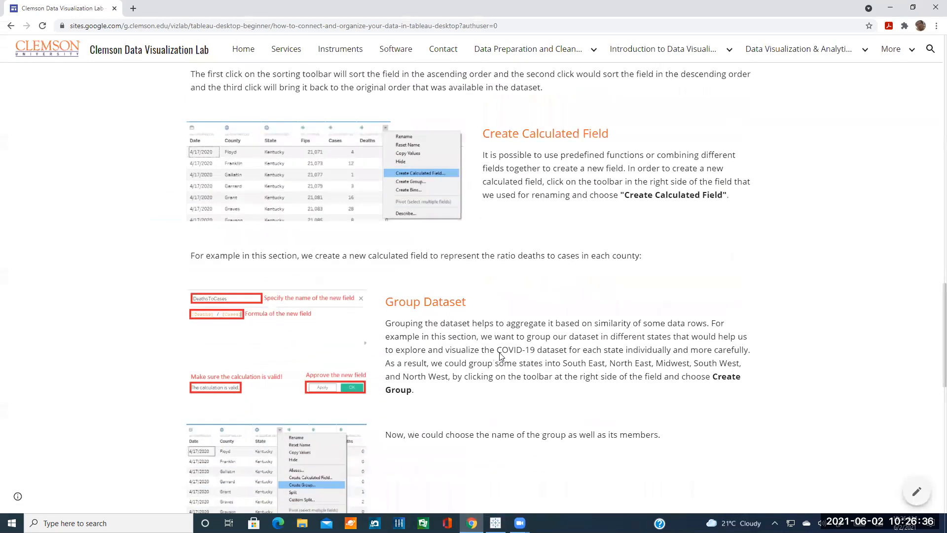
scroll(500, 354, down, 1)
scroll(483, 355, down, 1)
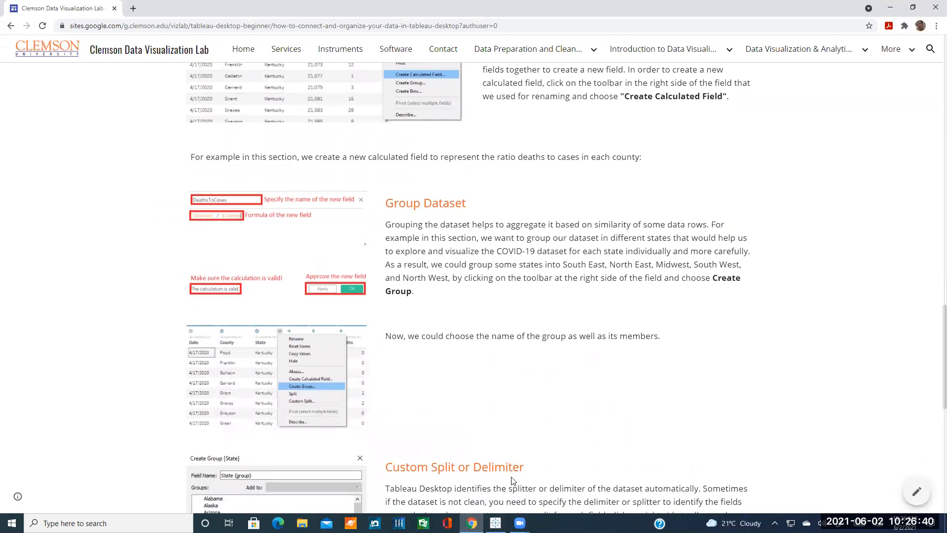
click(495, 523)
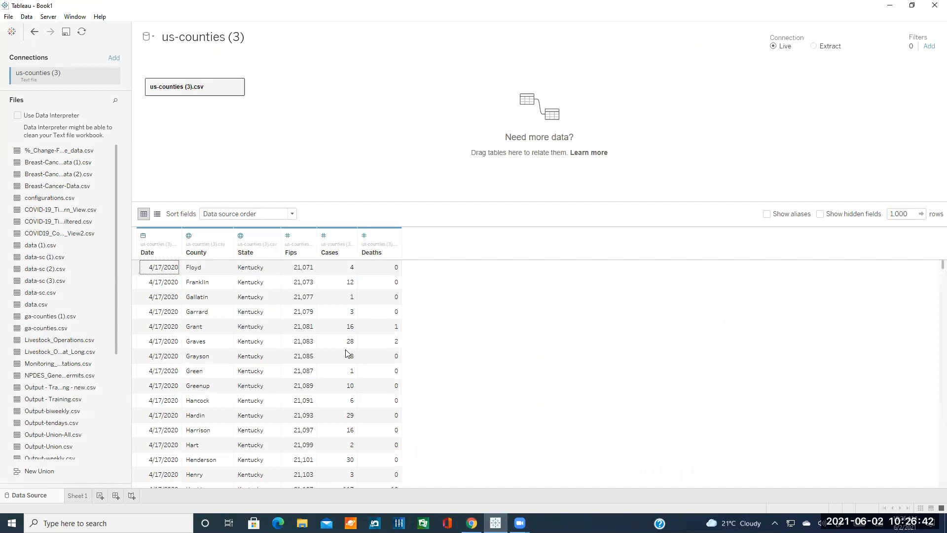
Bring up the State column's field menu with its Create Group option.
click(274, 236)
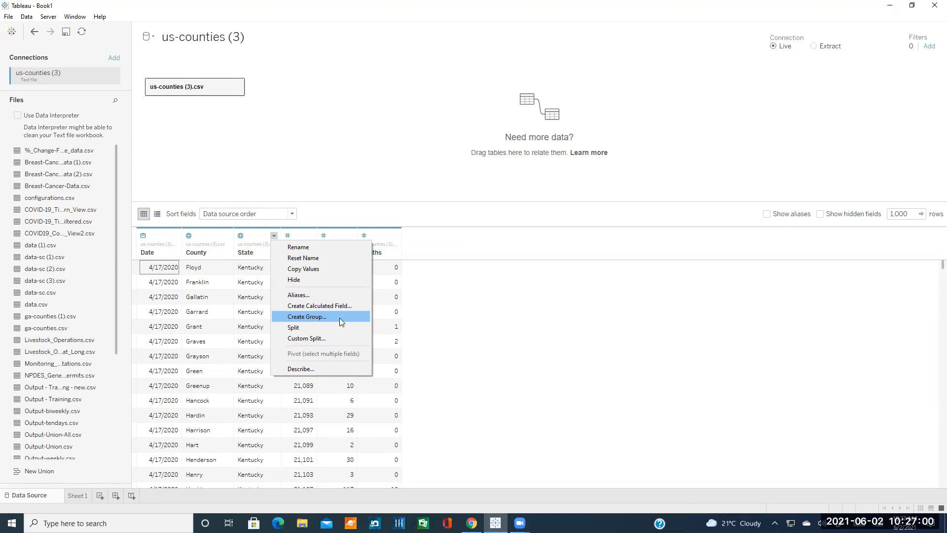
click(411, 310)
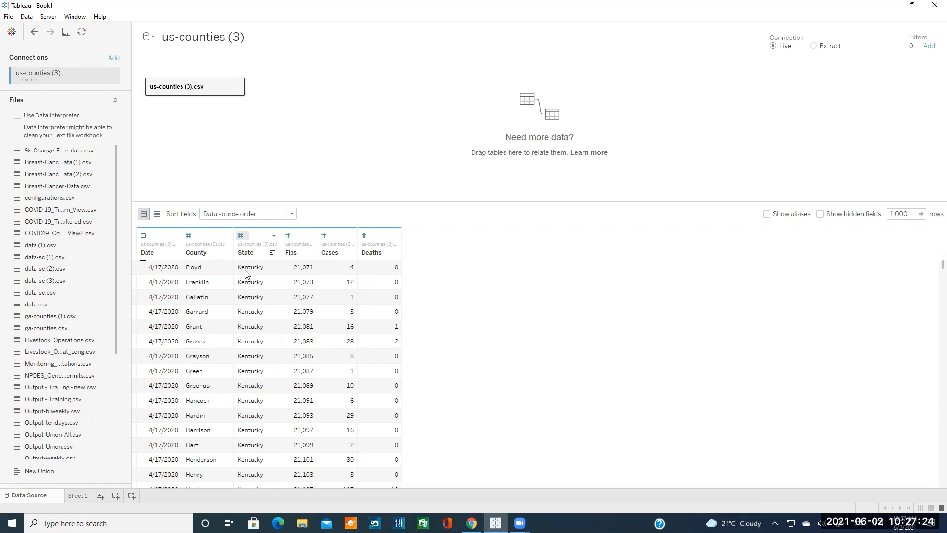
click(274, 236)
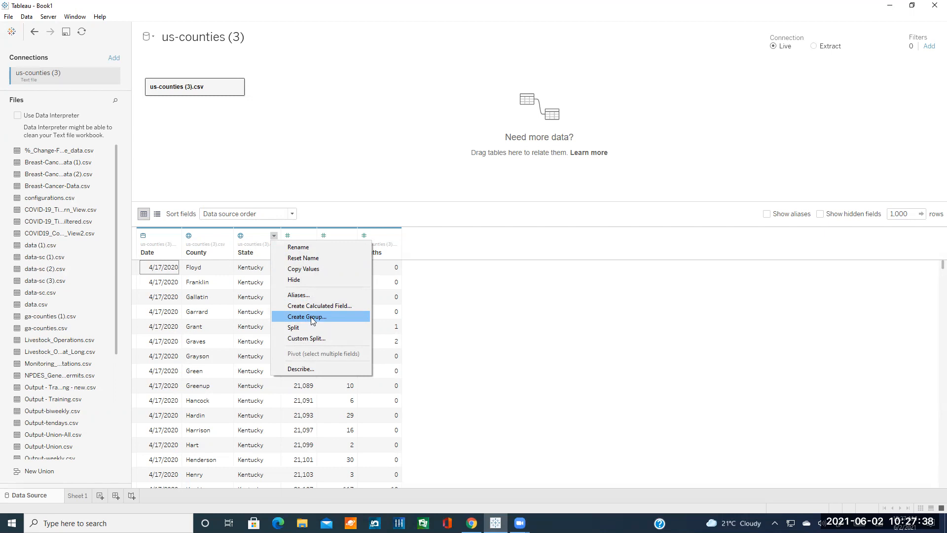
Start a group from the State field and name it South East.
click(312, 321)
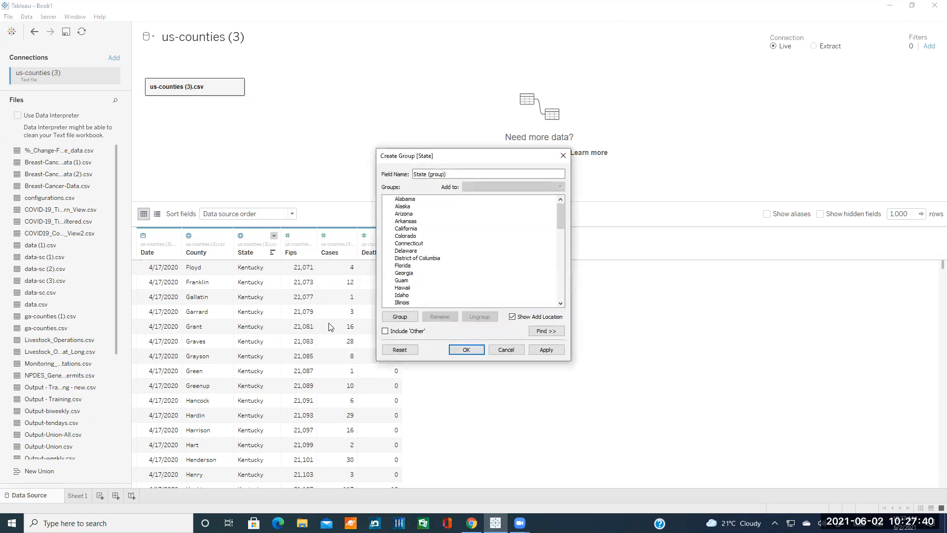
triple_click(453, 174)
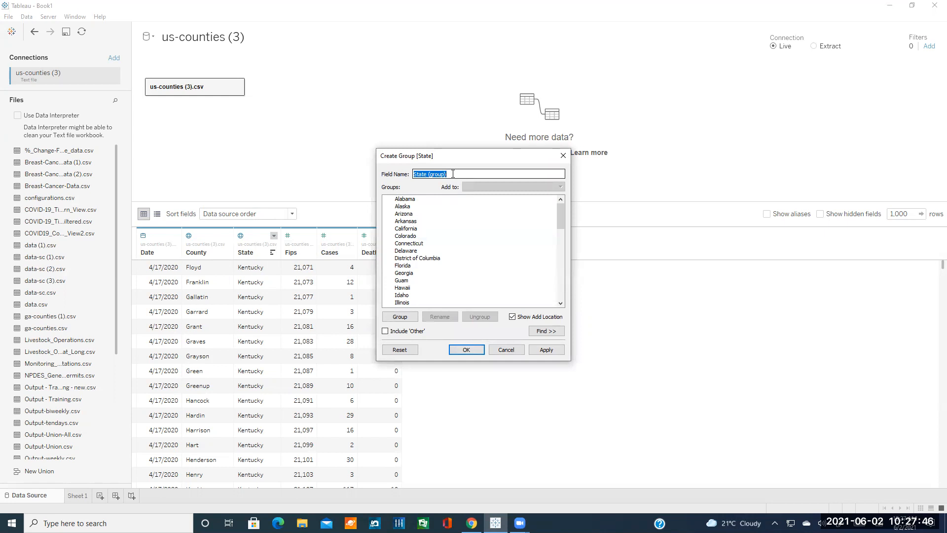
text(Regions)
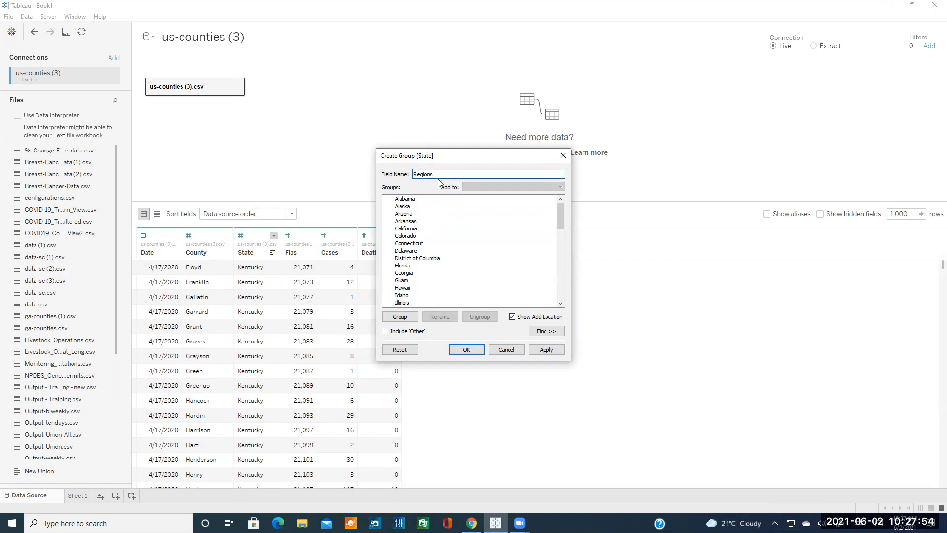
text(SouthEas)
key(BackSpace)
key(BackSpace)
text(ast)
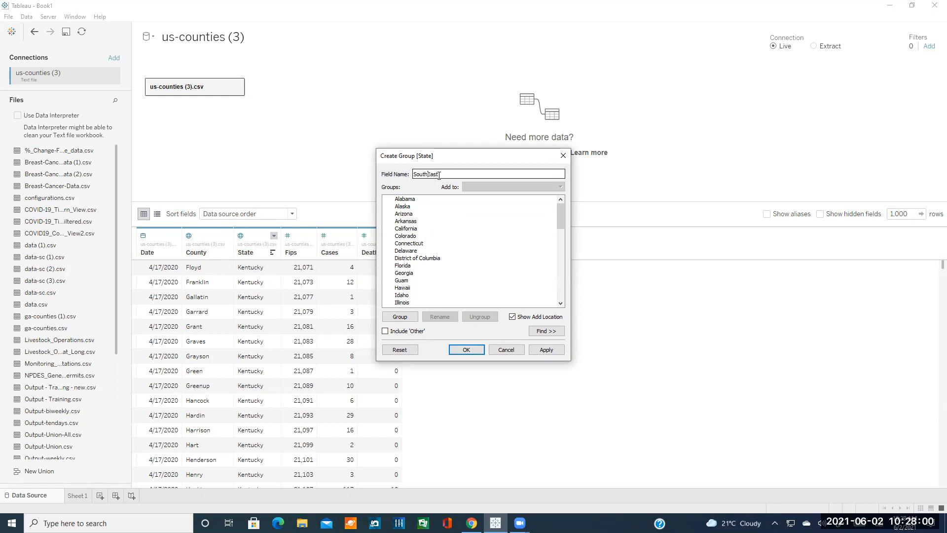
Select Alabama, Florida, Georgia, South Carolina and Tennessee and create the group field.
drag(424, 199, 418, 220)
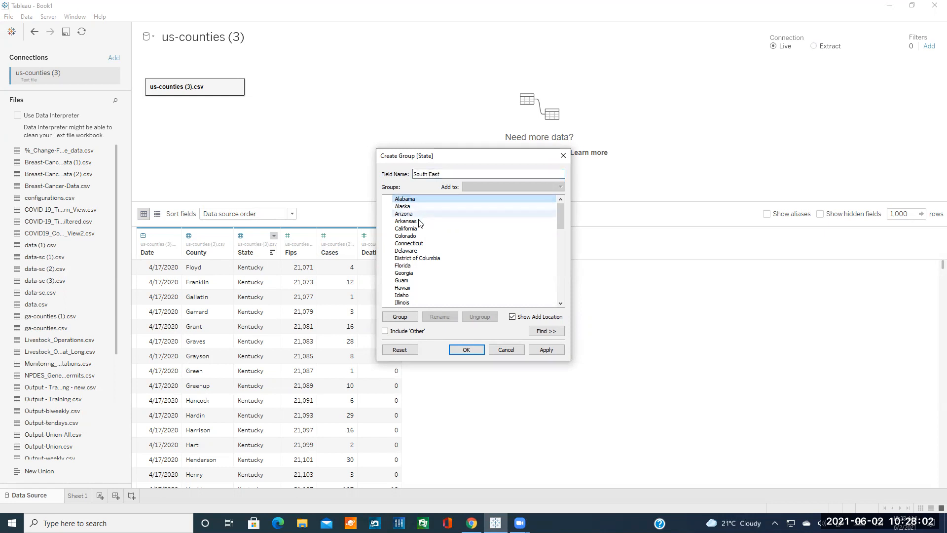
ctrl+click(415, 214)
ctrl+click(420, 229)
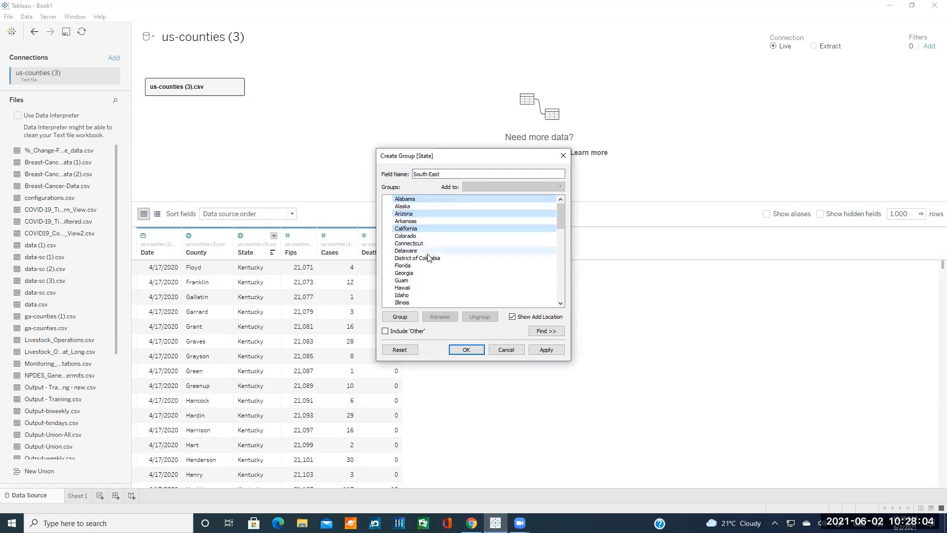
click(425, 227)
click(419, 200)
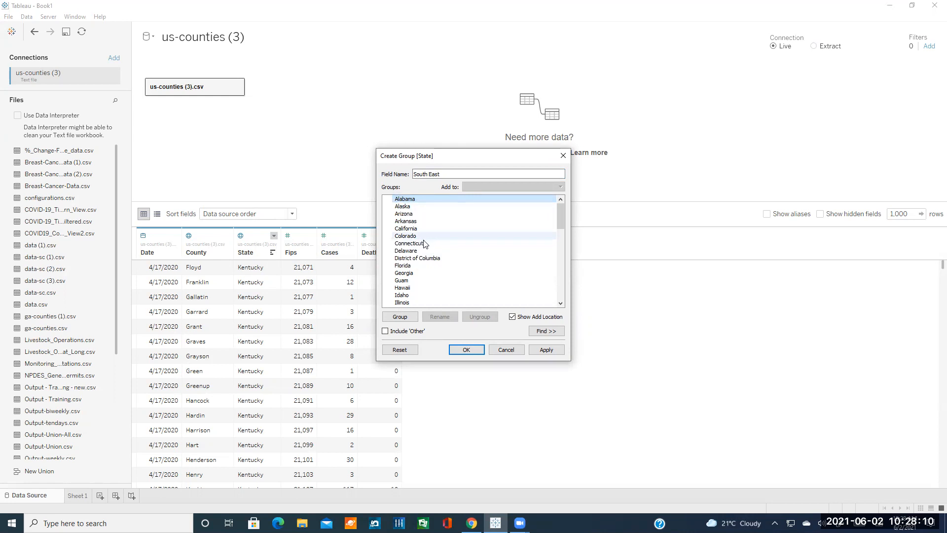
ctrl+click(417, 265)
ctrl+click(417, 273)
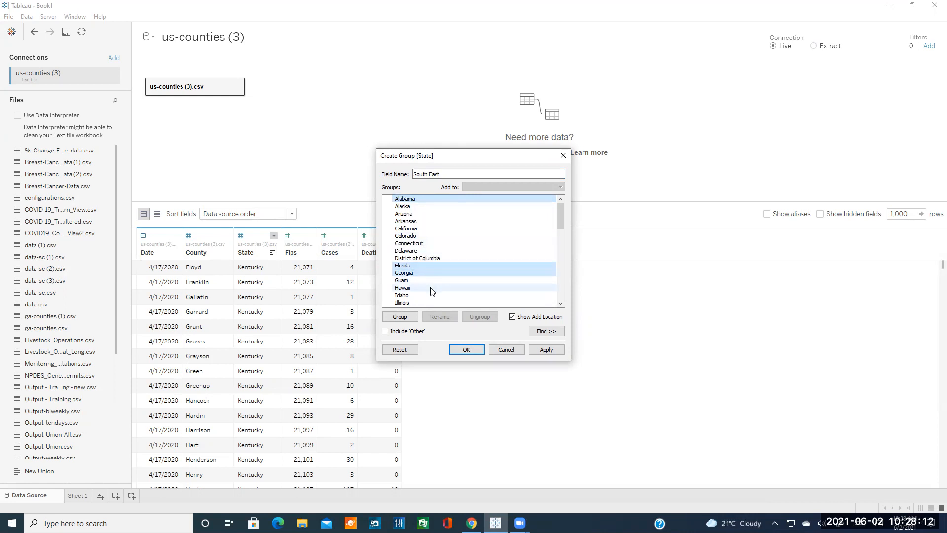
scroll(429, 286, down, 3)
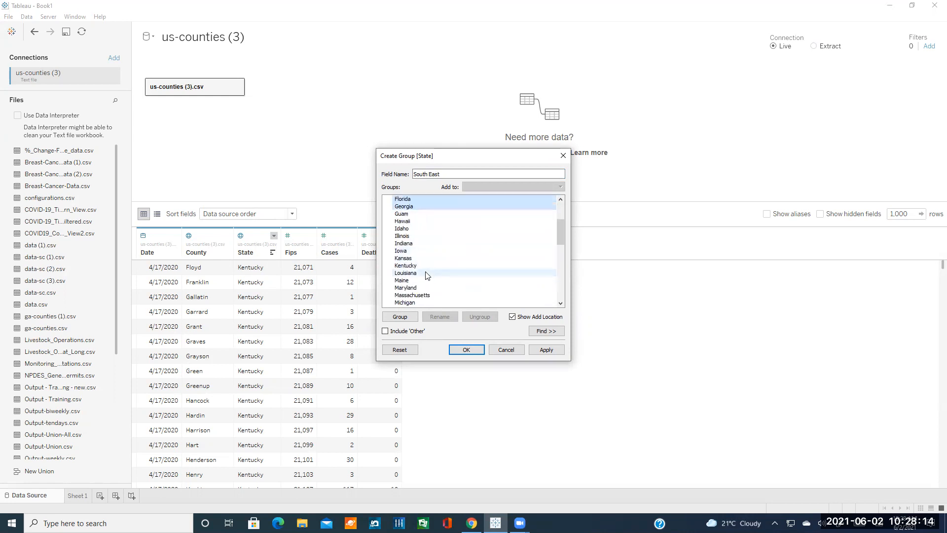
scroll(428, 279, down, 3)
scroll(434, 287, down, 5)
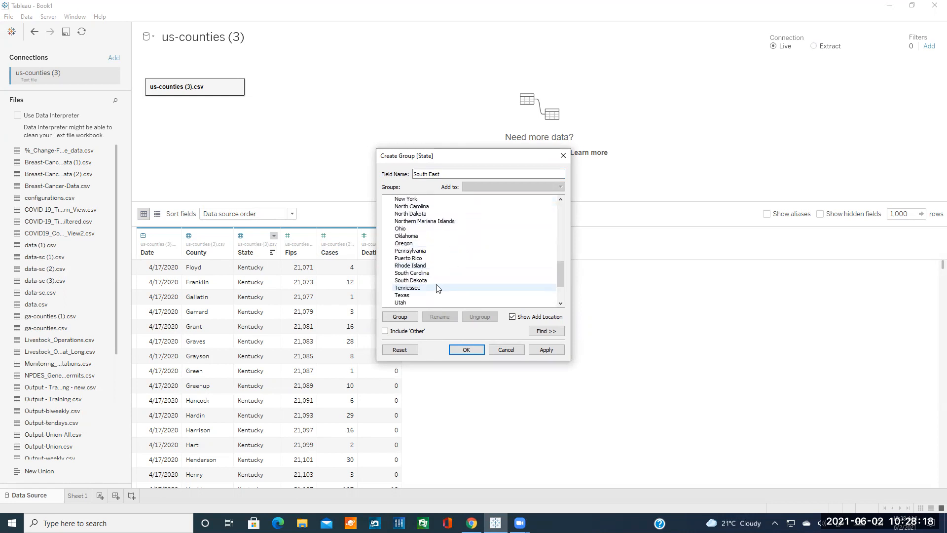
ctrl+click(425, 273)
scroll(437, 283, down, 1)
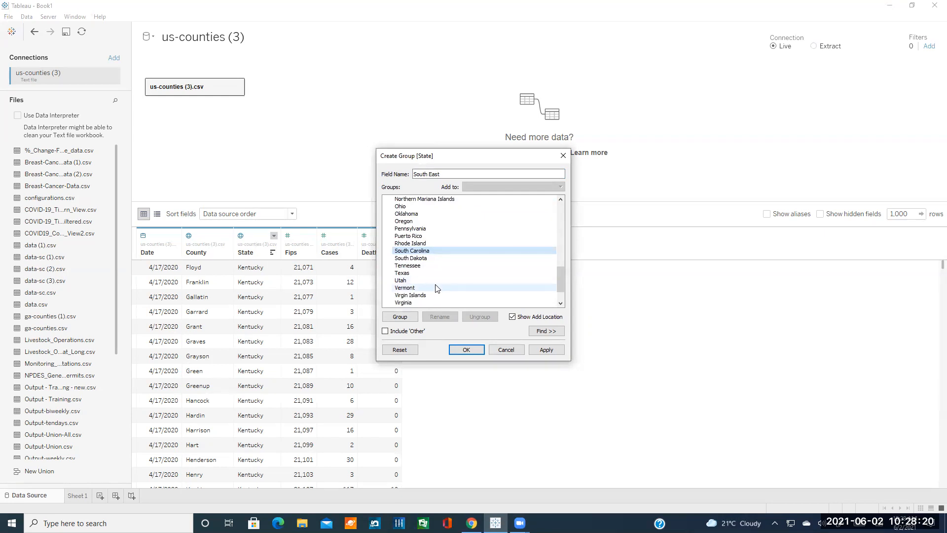
scroll(437, 289, down, 1)
ctrl+click(421, 243)
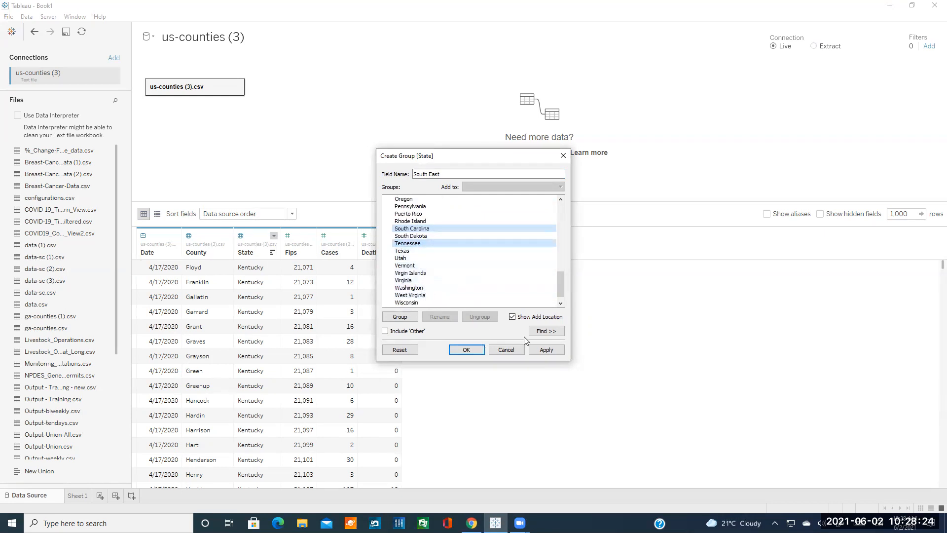
click(463, 351)
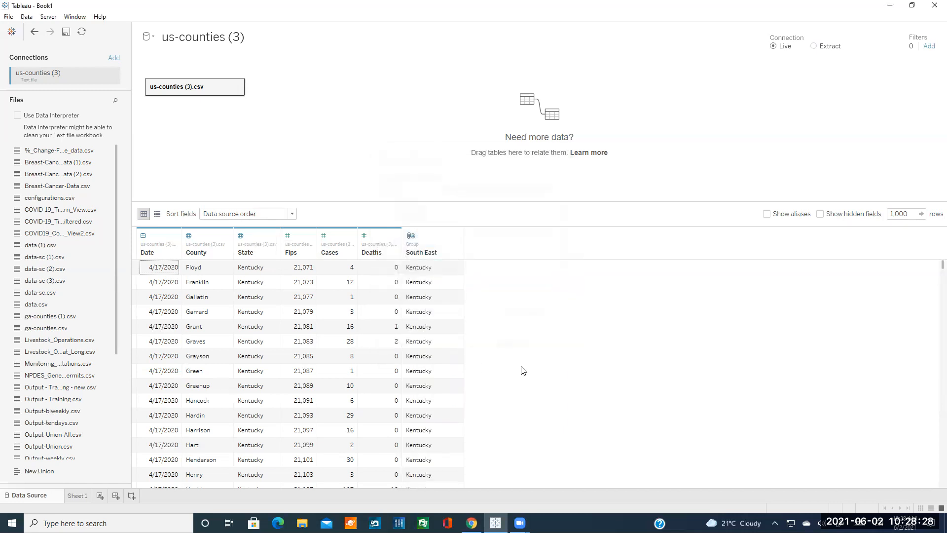
Delete the South East group column from the us-counties (3) grid.
scroll(527, 336, down, 10)
scroll(525, 333, up, 10)
click(458, 237)
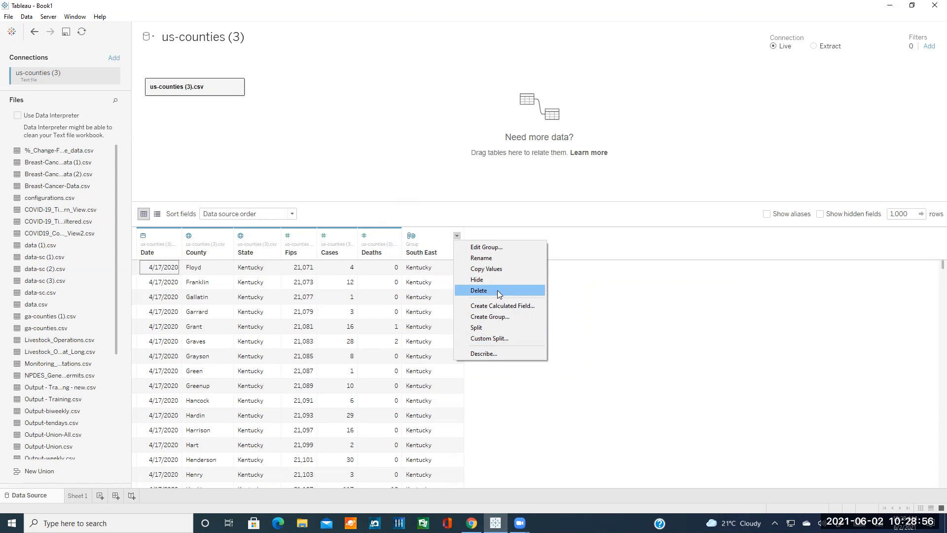
click(498, 290)
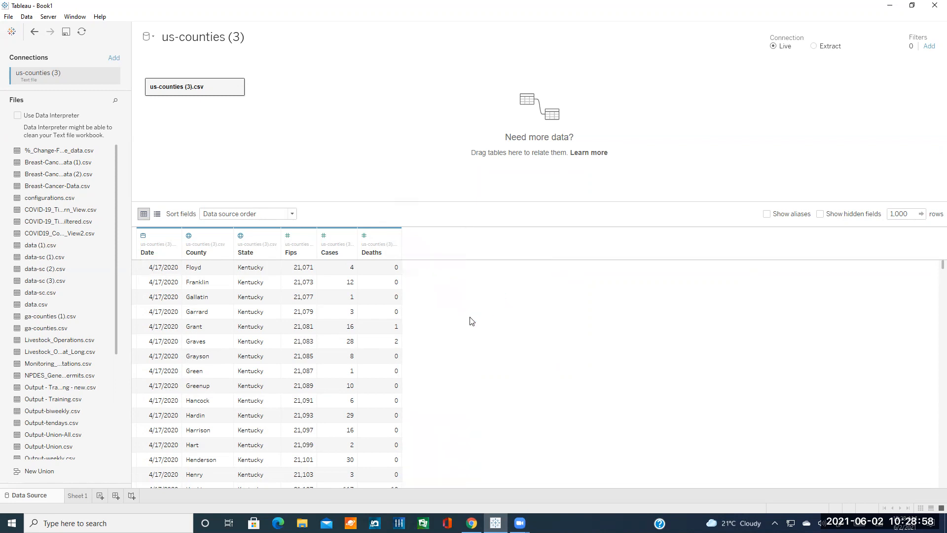
click(274, 236)
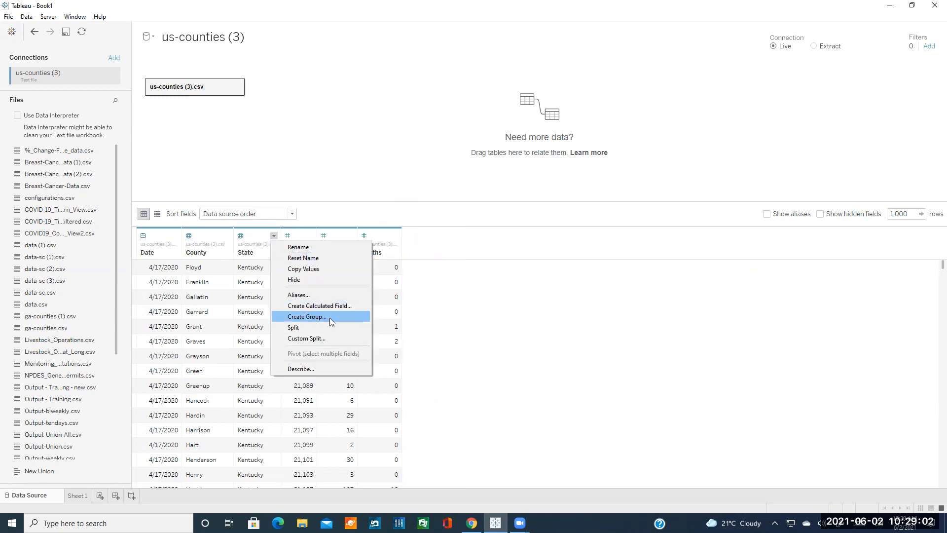
click(316, 330)
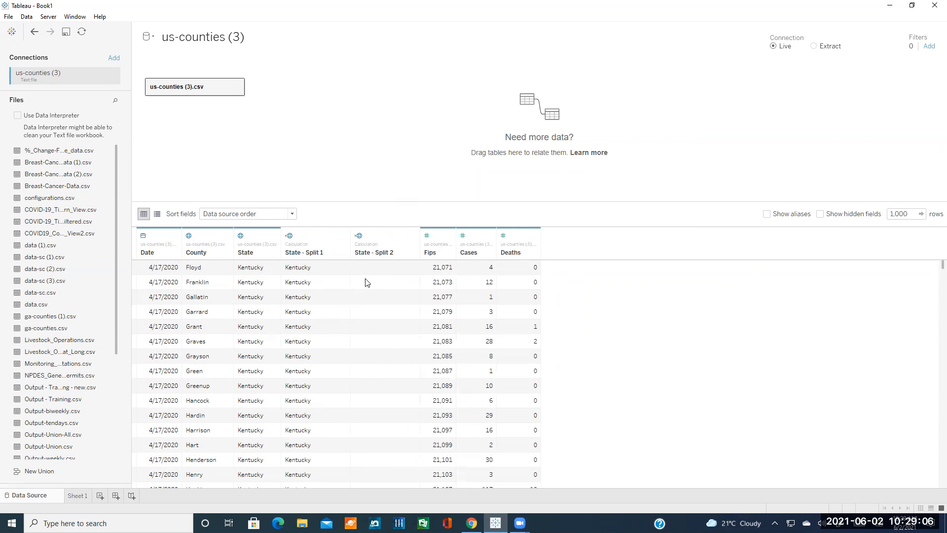
key(ctrl+z)
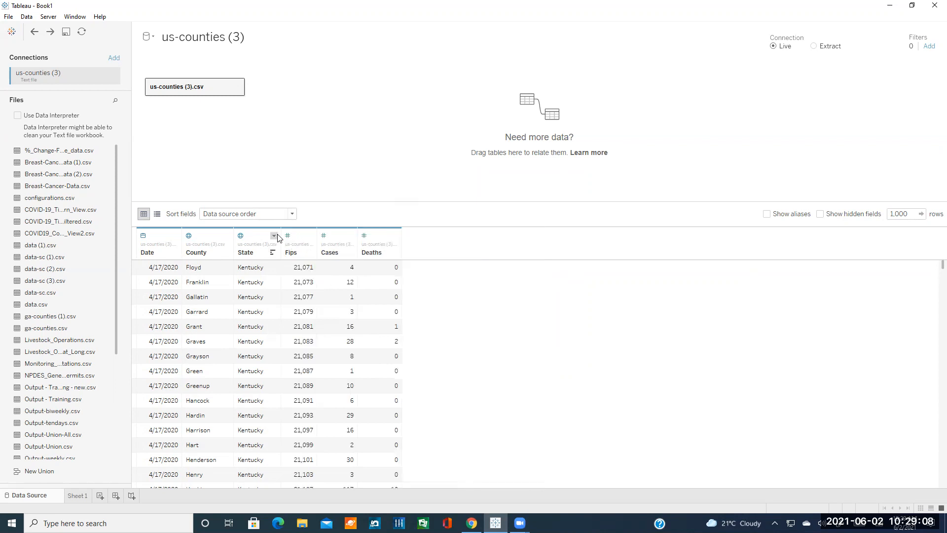
click(275, 236)
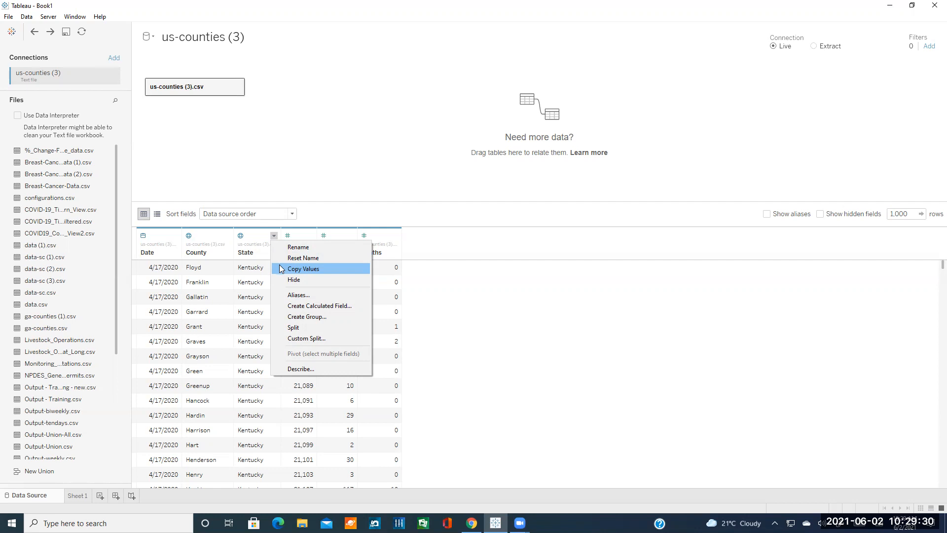
click(311, 339)
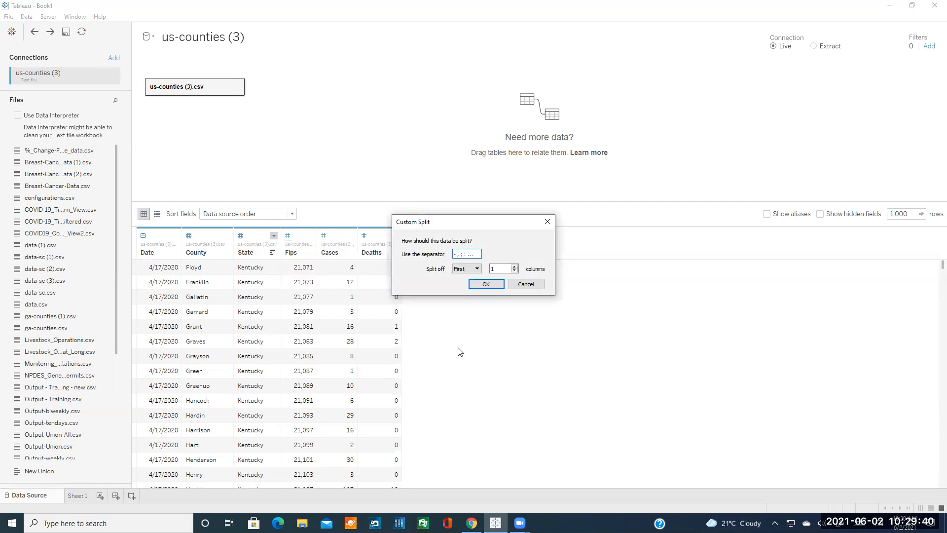
click(471, 254)
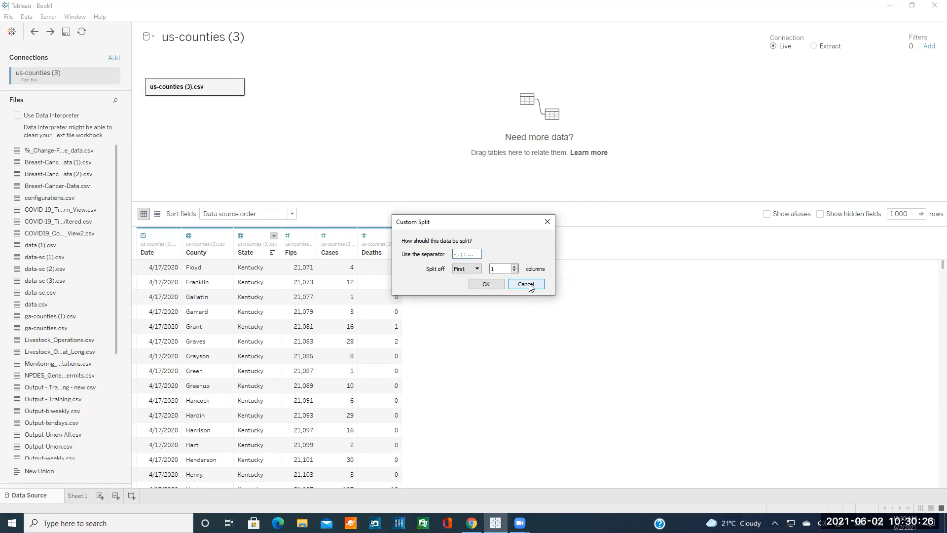
click(528, 284)
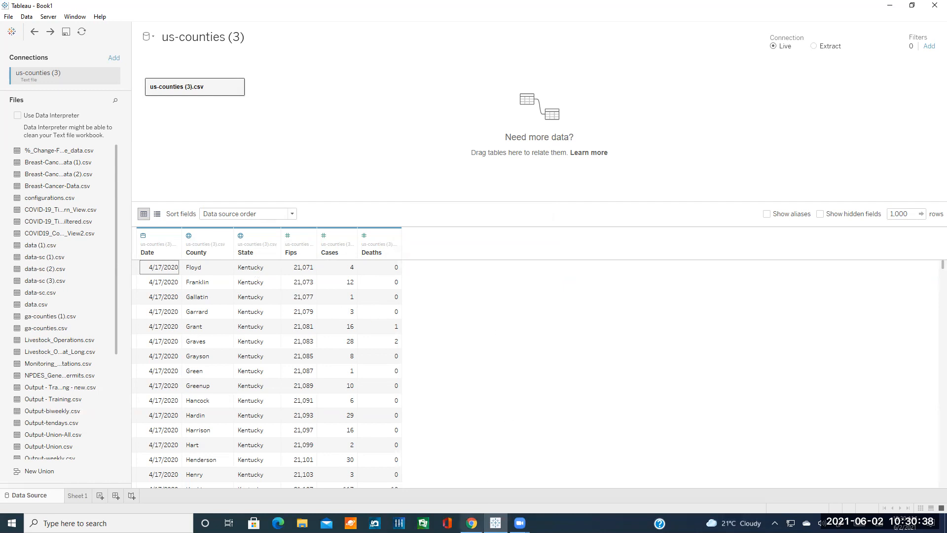
click(471, 523)
scroll(515, 352, down, 2)
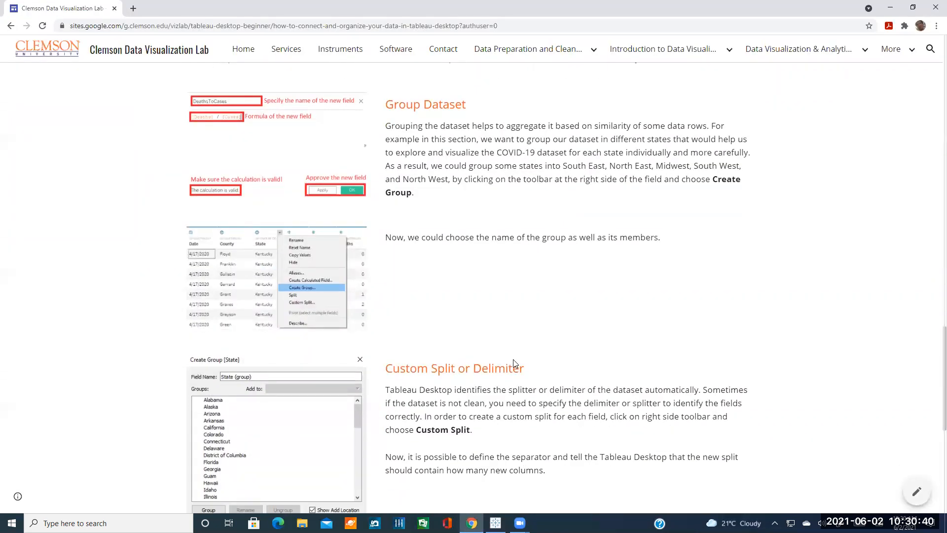
click(519, 523)
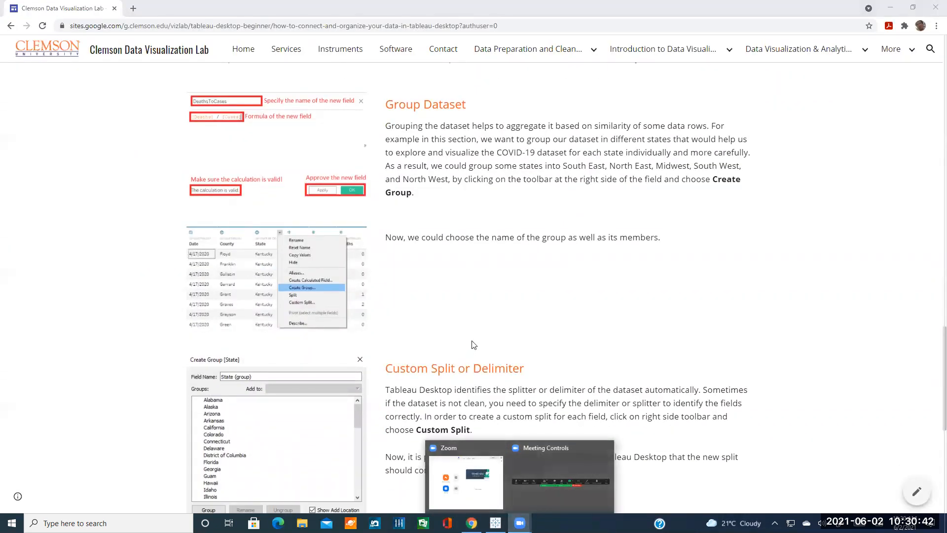
key(alt+Tab)
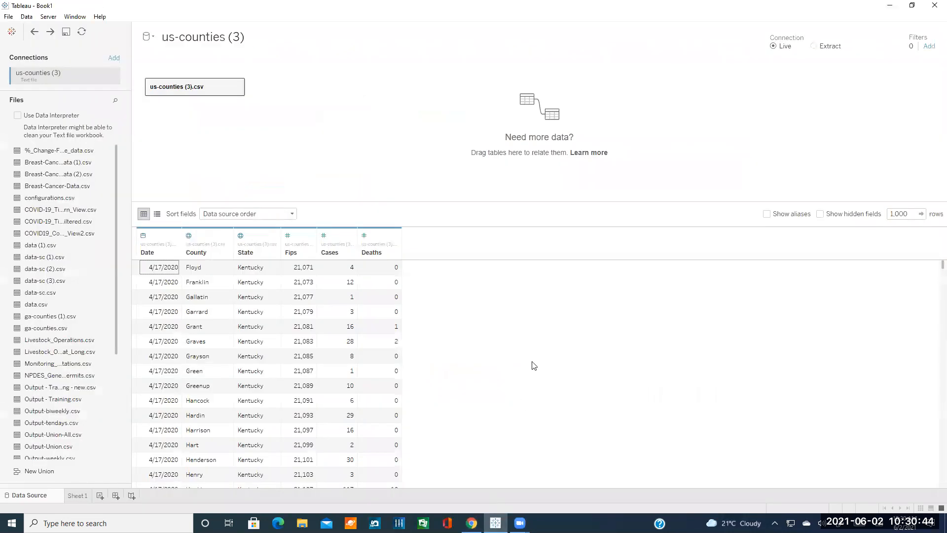
click(310, 236)
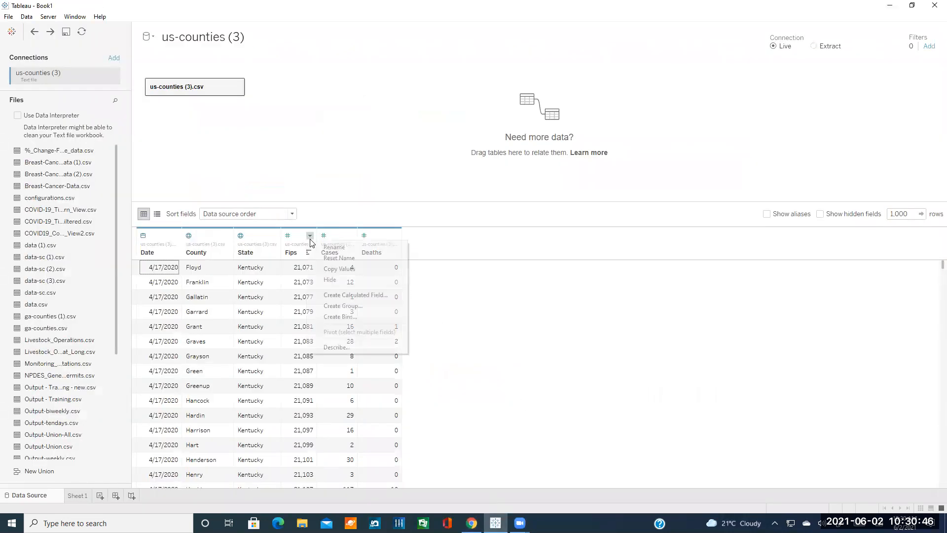
click(473, 296)
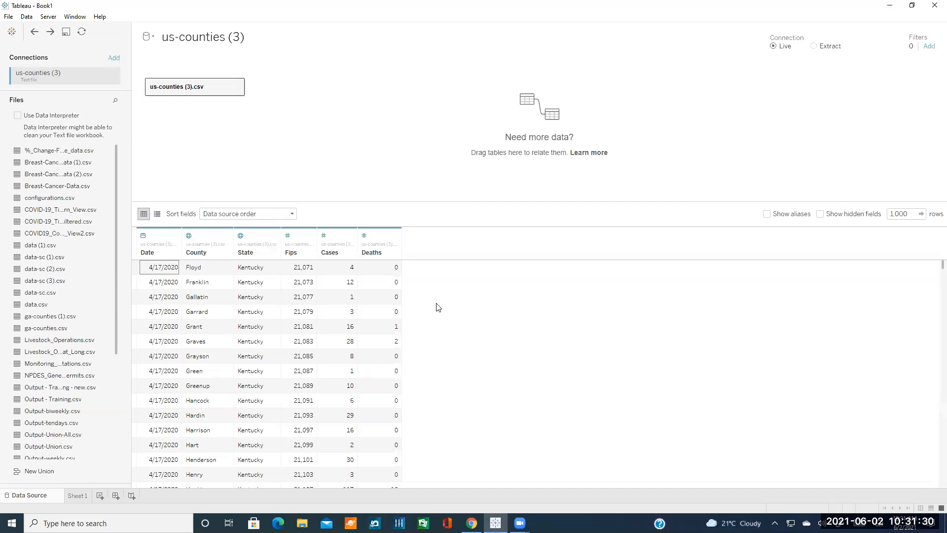
Cancel the empty State grouping without saving and reopen the State field menu.
click(275, 237)
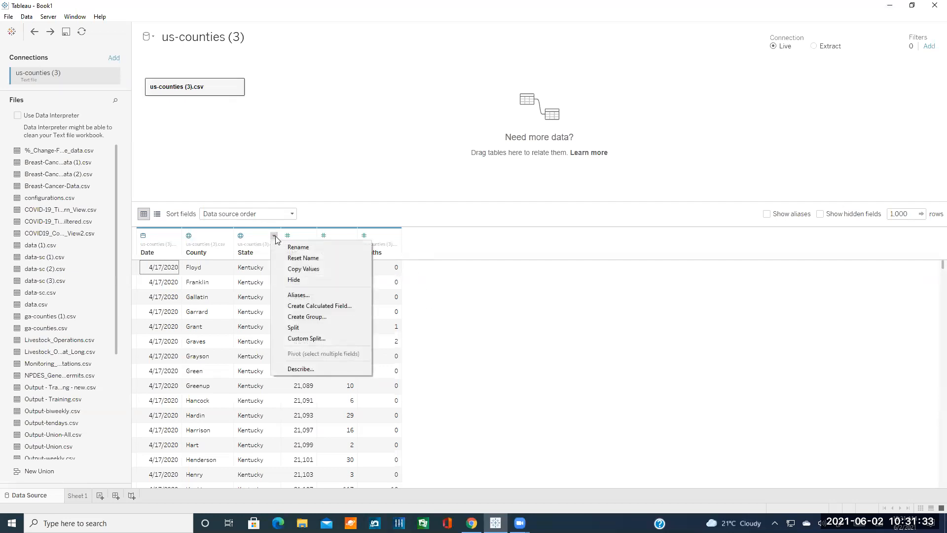
click(307, 316)
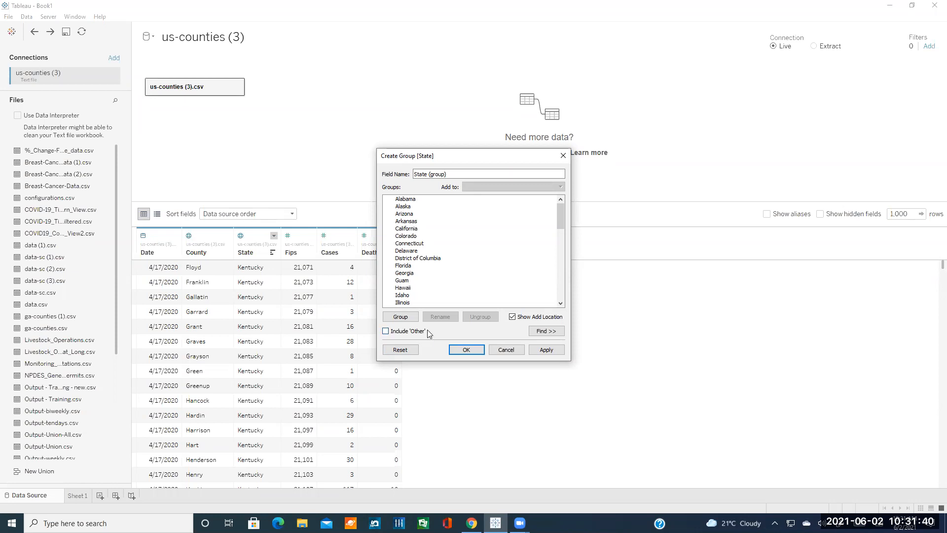
click(411, 316)
click(410, 318)
click(421, 302)
right_click(422, 303)
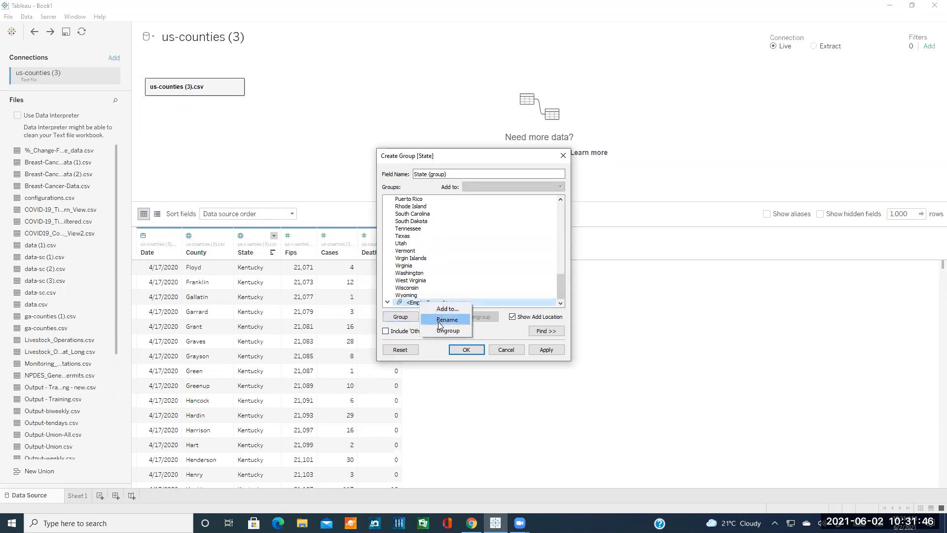
click(506, 350)
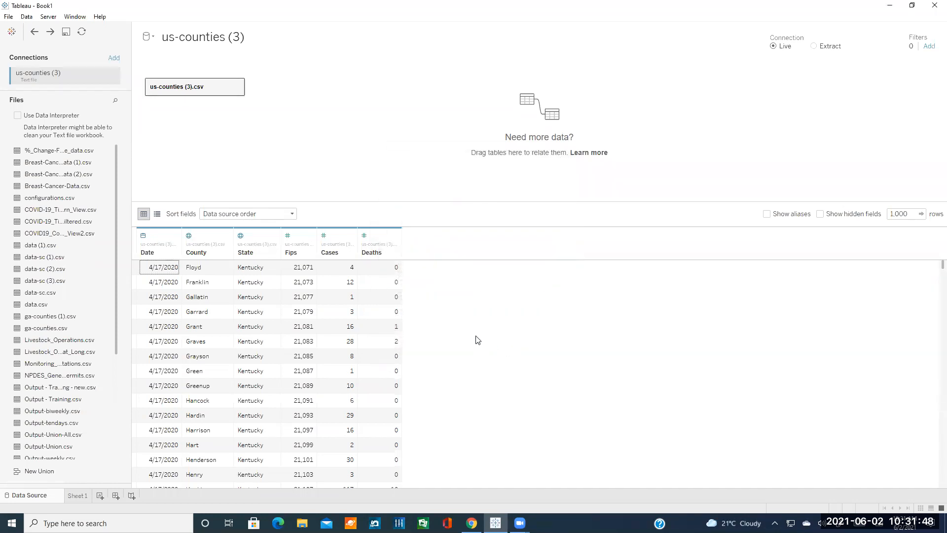
click(274, 235)
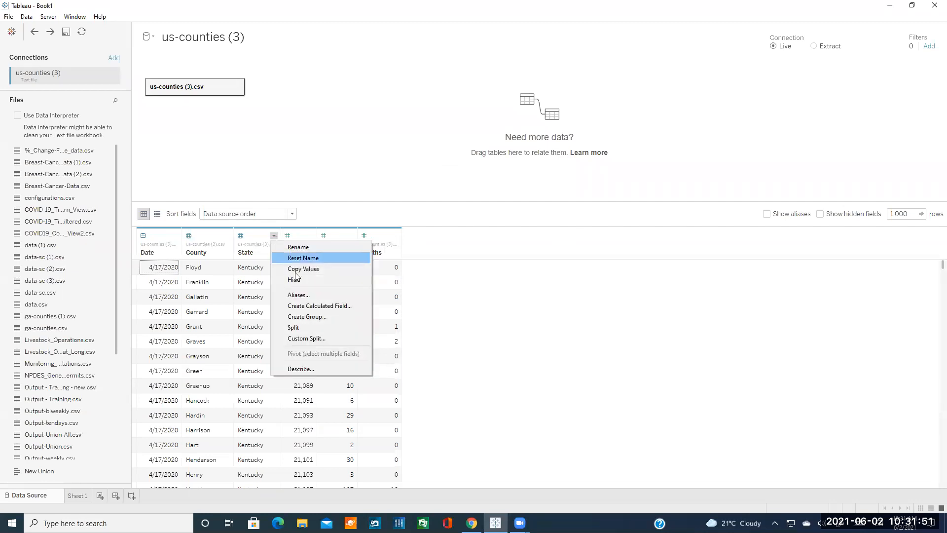
Group Alabama, California, Colorado, Delaware and District of Columbia in a new State group.
click(318, 316)
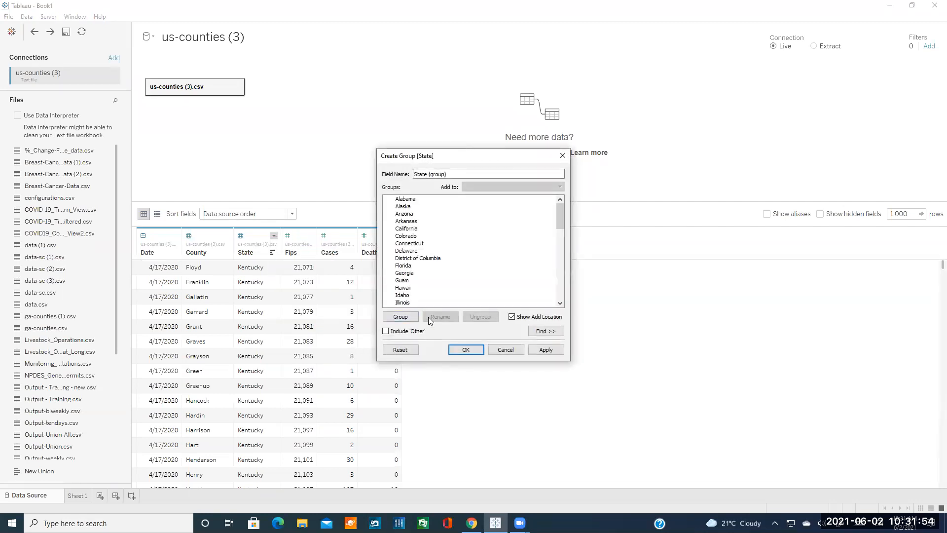
click(460, 176)
key(ctrl+a)
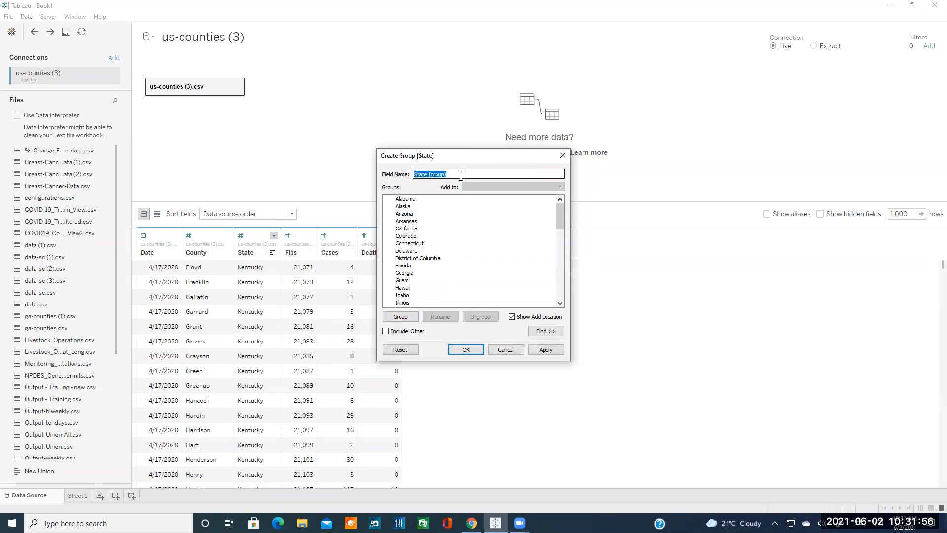
text(South Eastr)
key(BackSpace)
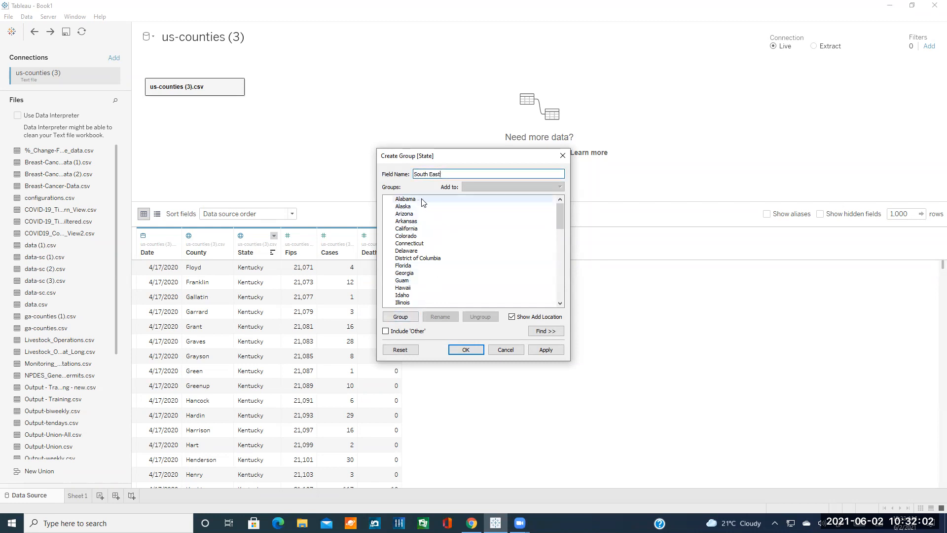
click(426, 199)
ctrl+click(423, 228)
ctrl+click(423, 236)
ctrl+click(420, 251)
ctrl+click(422, 258)
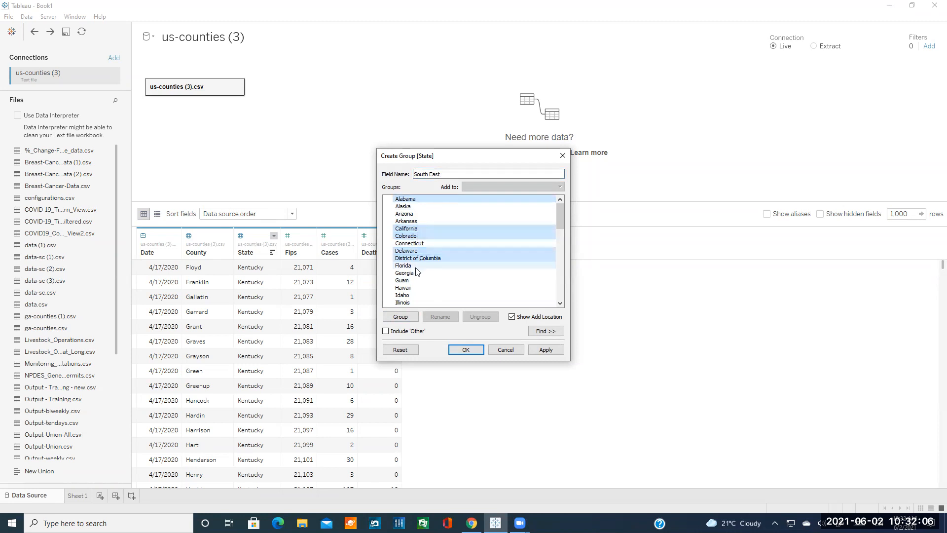
click(407, 316)
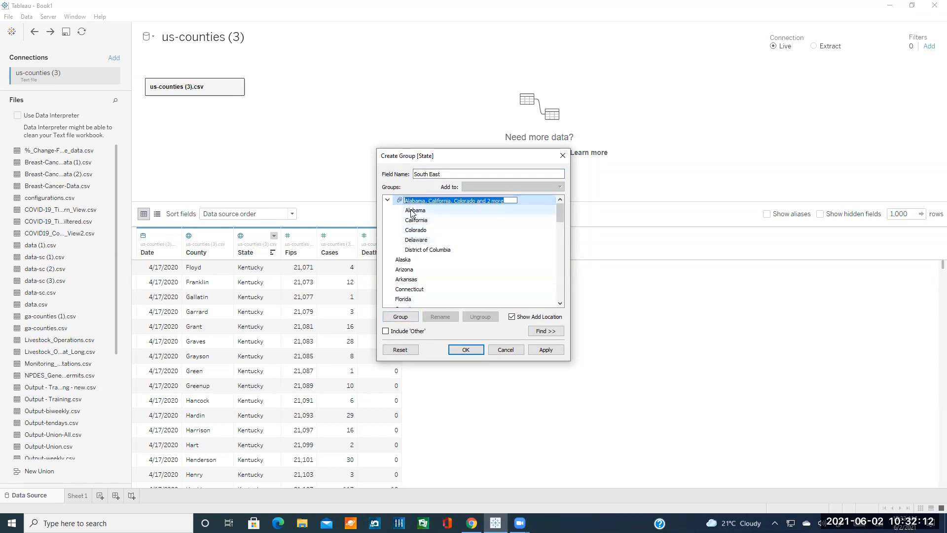
Name the group field Region and rename the new group to South east.
key(BackSpace)
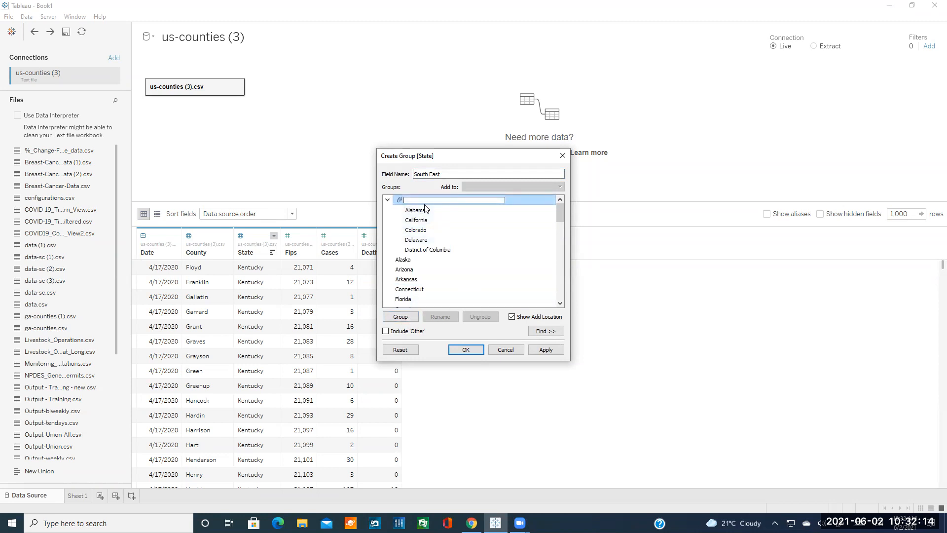
click(436, 177)
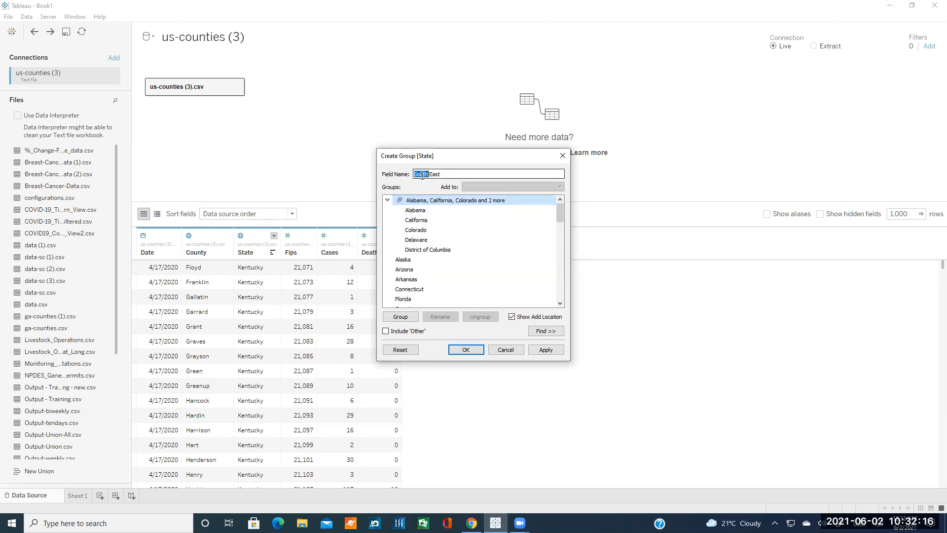
key(ctrl+a)
text(Region)
click(440, 201)
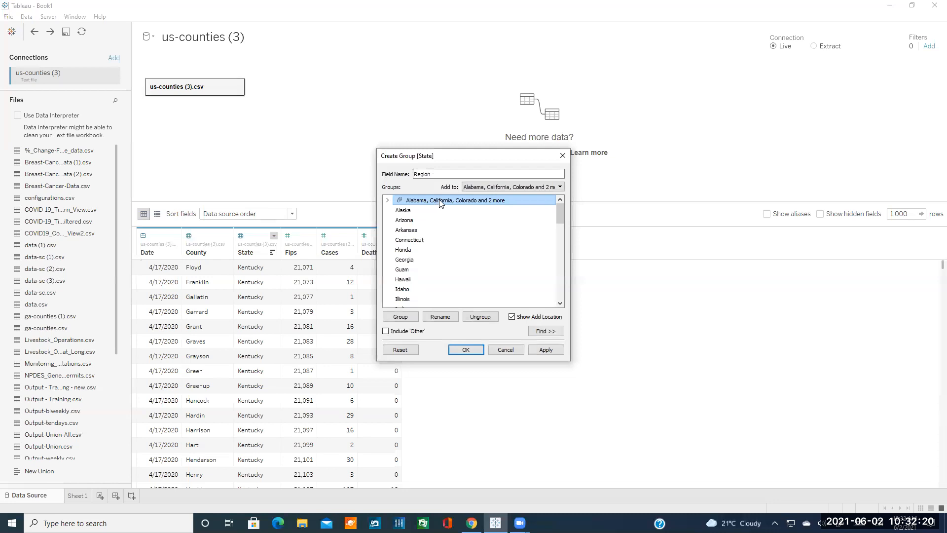
click(388, 200)
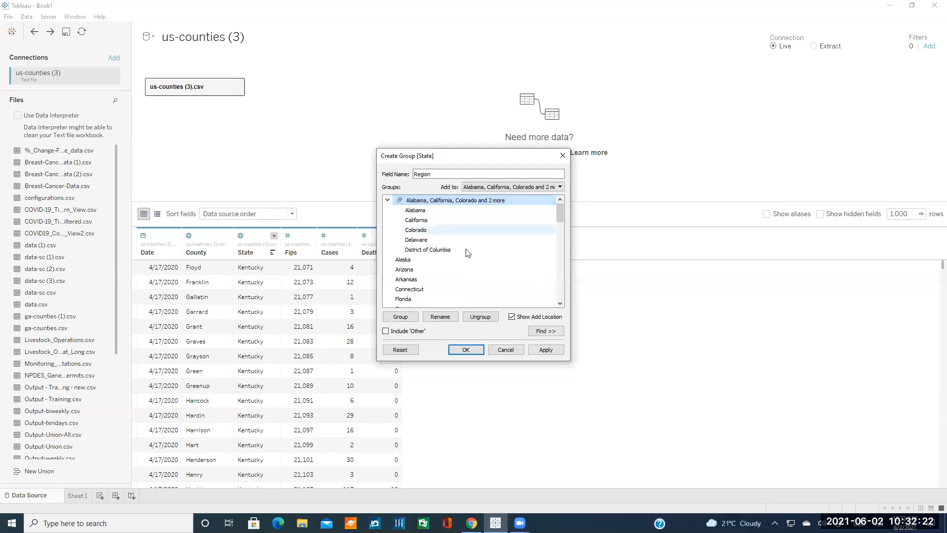
click(449, 315)
text(South east)
key(Return)
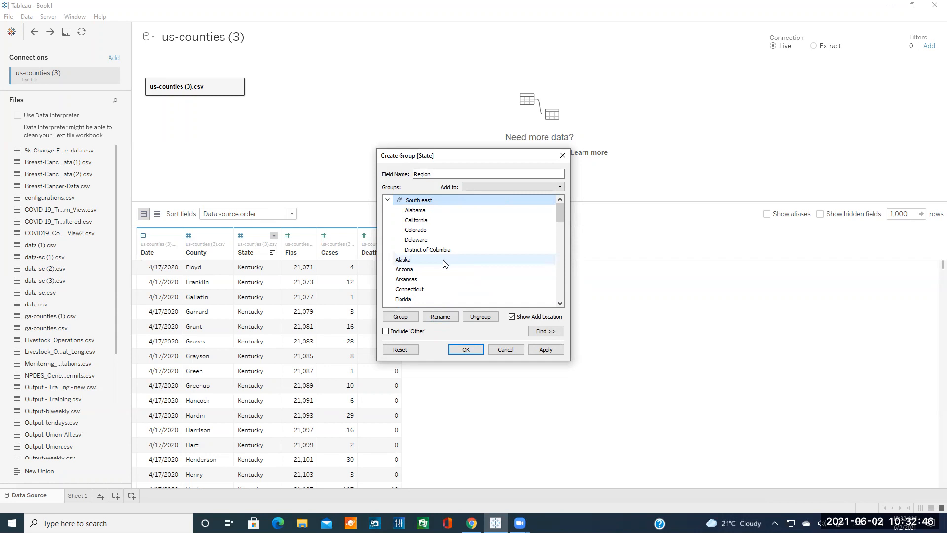
Group Alaska, Arkansas, Connecticut, Florida and Guam into a second group named Dummy.
click(424, 264)
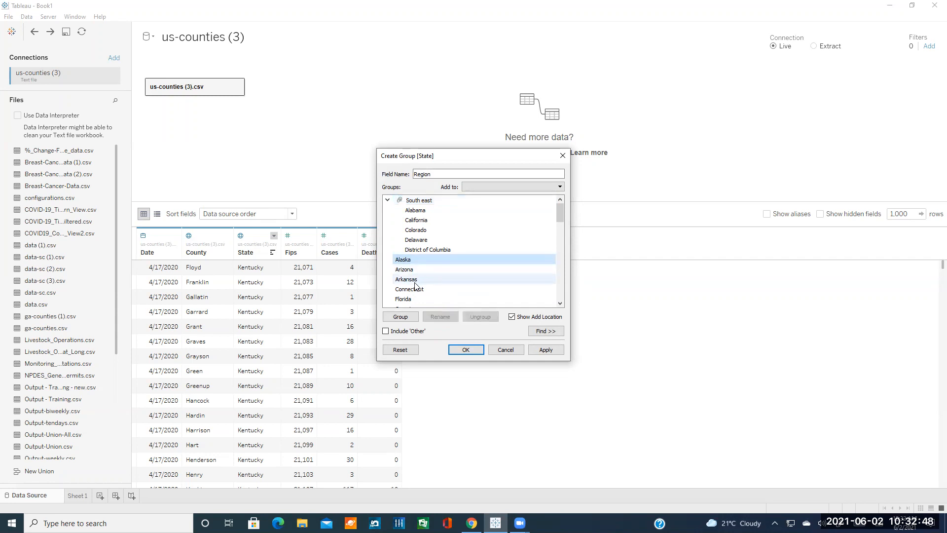
ctrl+click(417, 280)
ctrl+click(418, 291)
ctrl+click(419, 299)
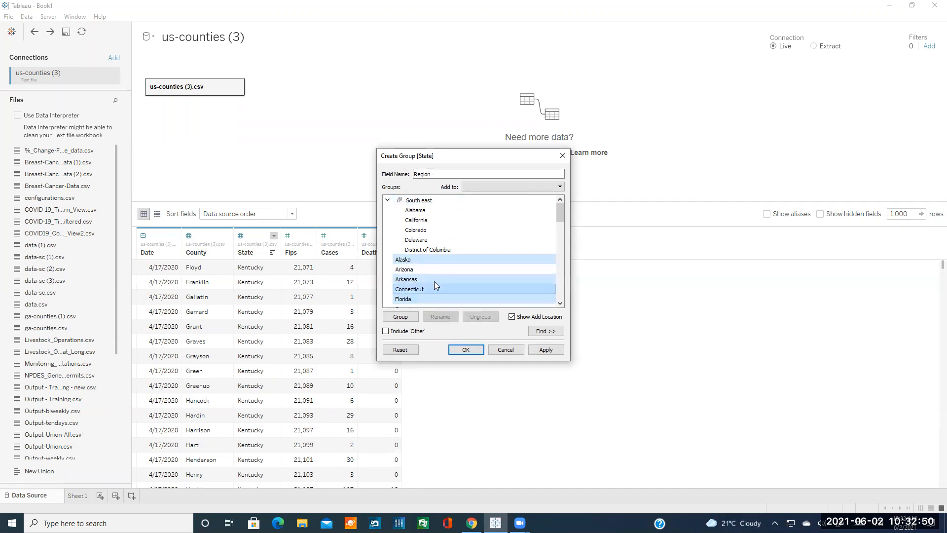
scroll(424, 283, down, 2)
ctrl+click(423, 260)
click(409, 315)
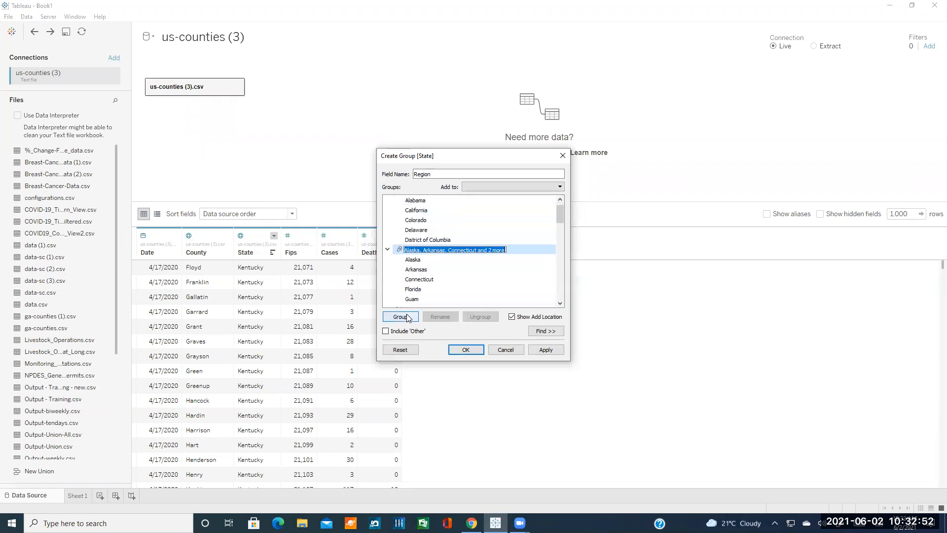
key(BackSpace)
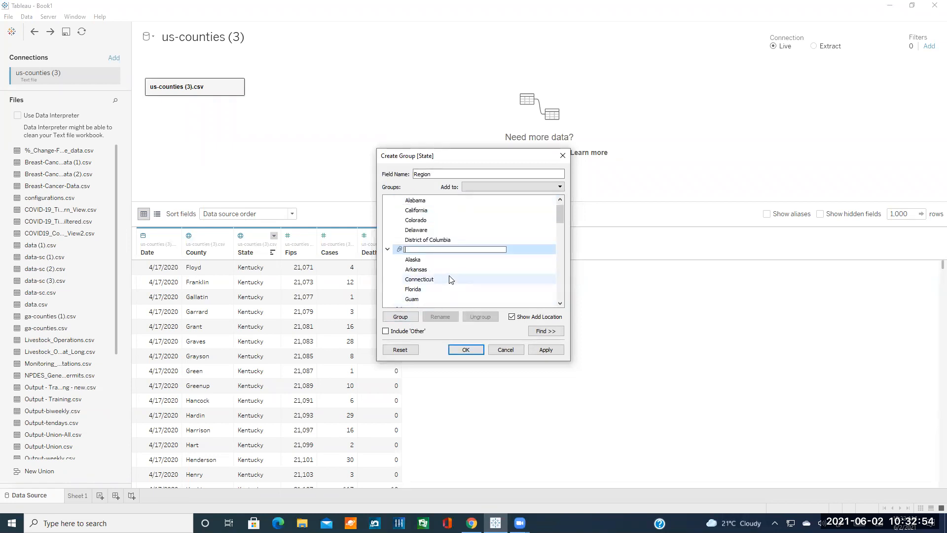
text(Dummy)
key(Return)
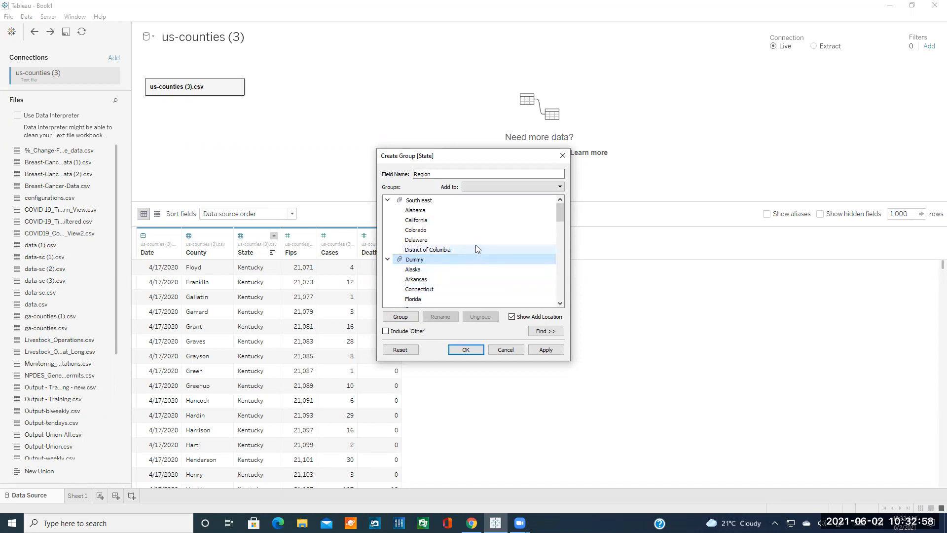
Review the South east and Dummy groups, then cancel the Region grouping without saving.
click(420, 199)
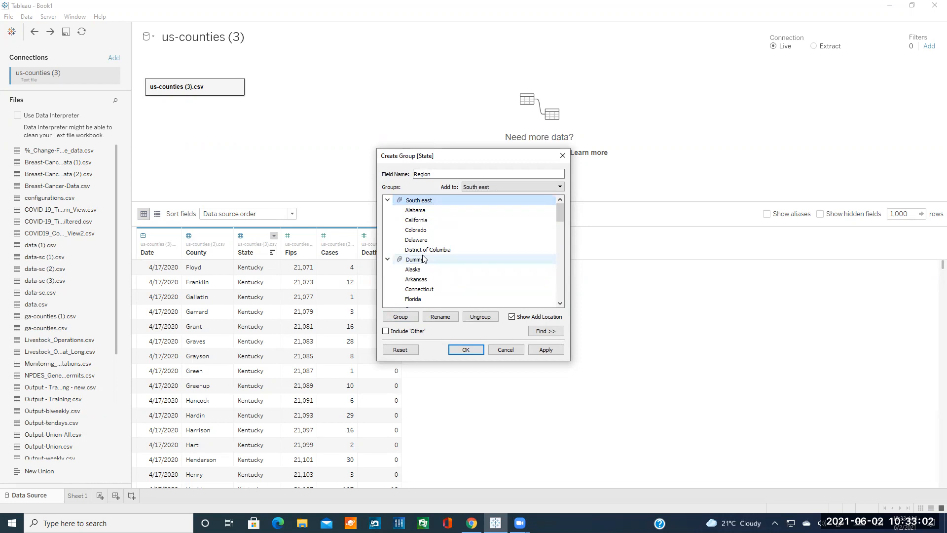
click(424, 260)
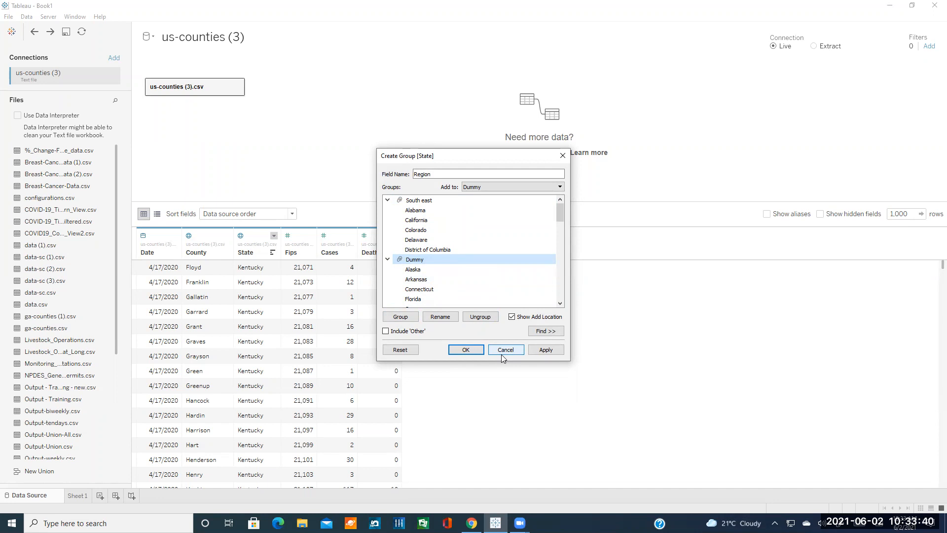
click(501, 354)
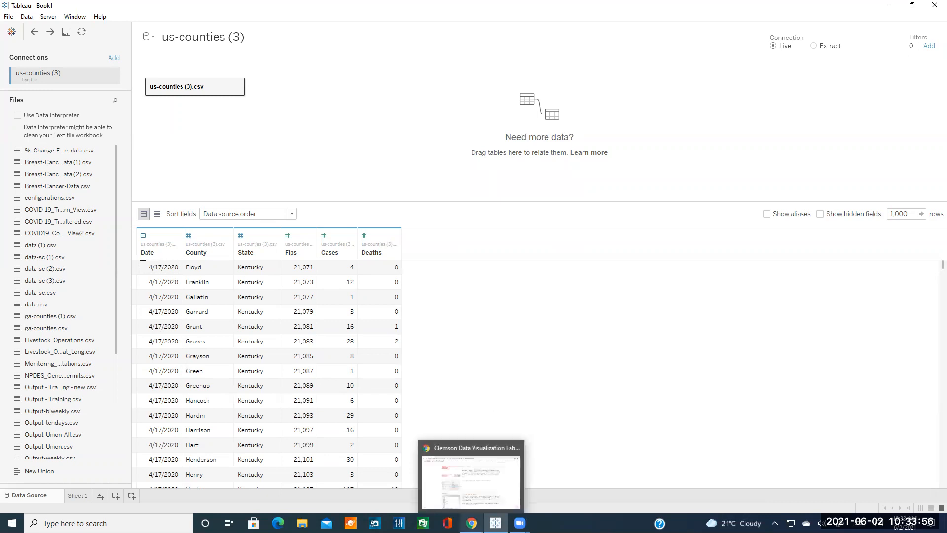
click(472, 523)
scroll(546, 392, down, 10)
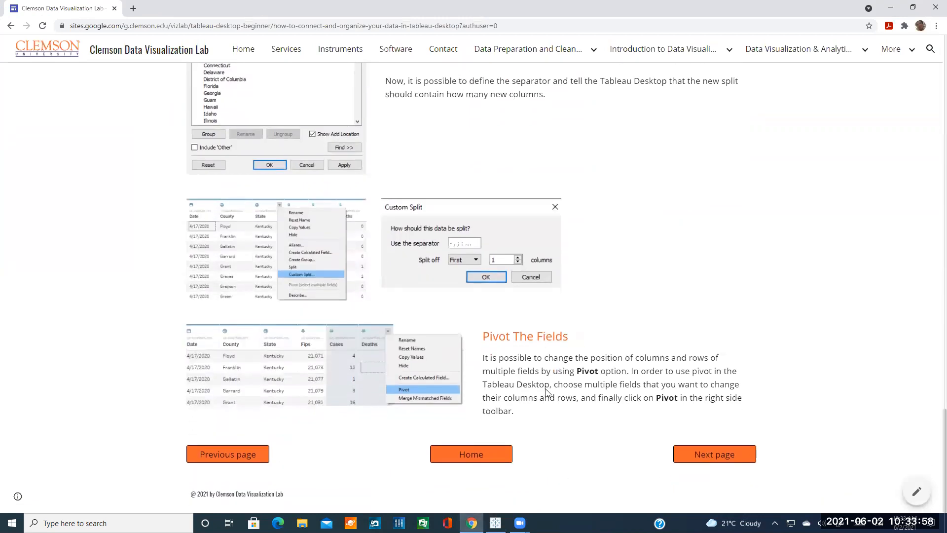
click(496, 523)
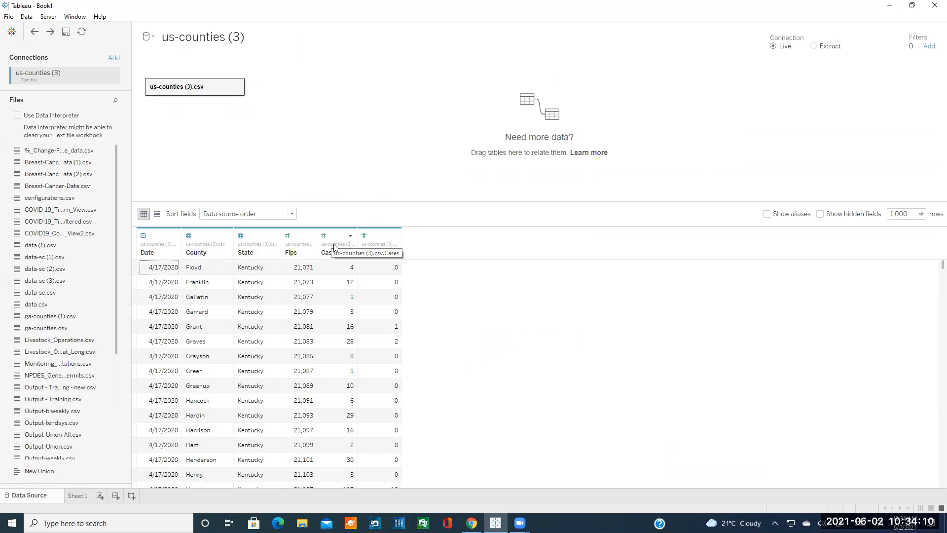
click(335, 246)
shift+click(371, 248)
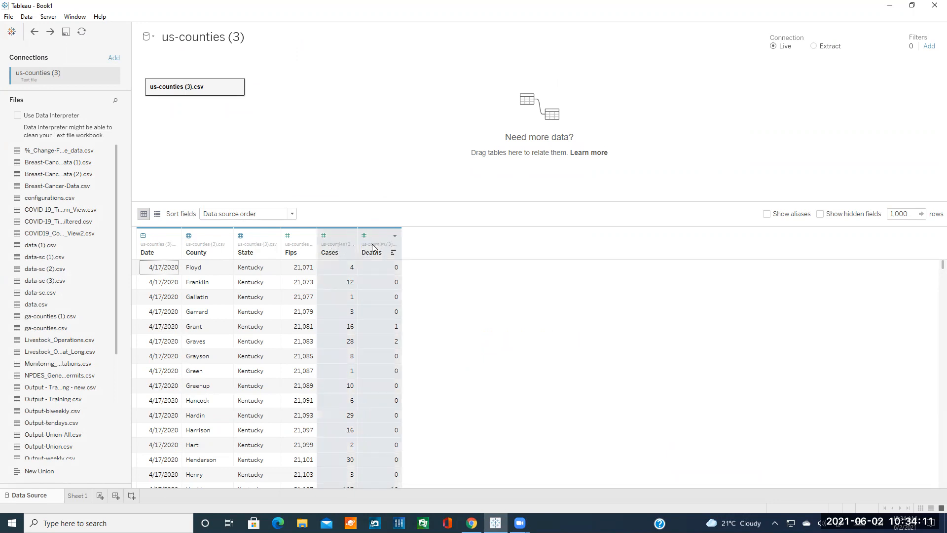
shift+click(303, 249)
shift+click(242, 254)
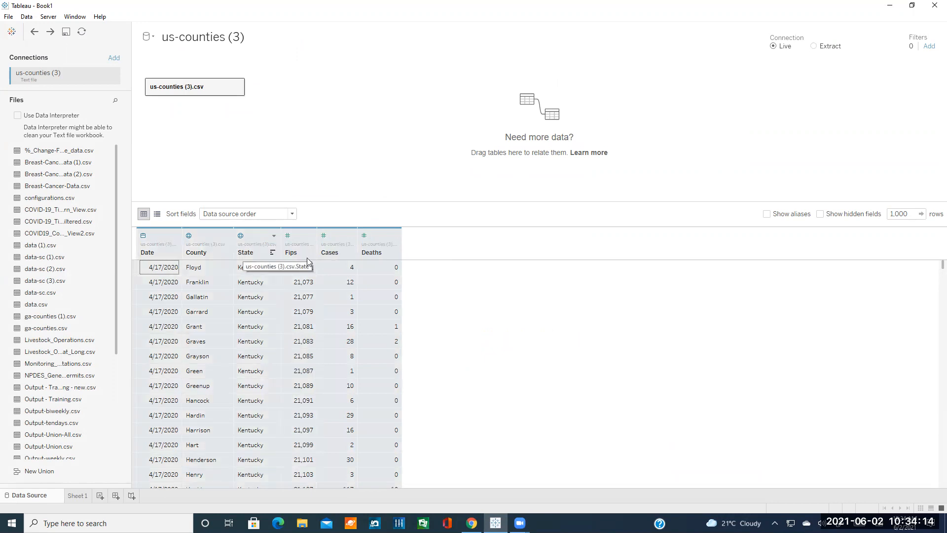
click(396, 236)
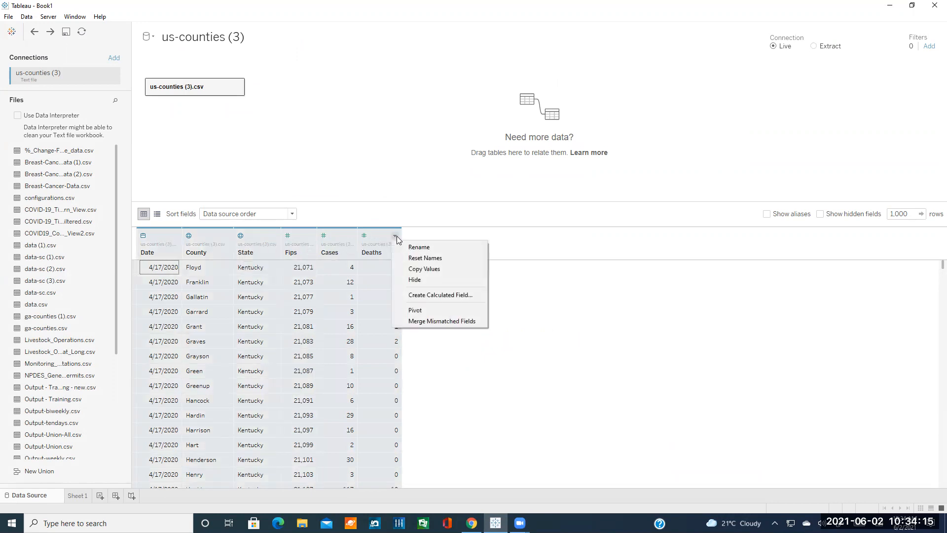
click(418, 311)
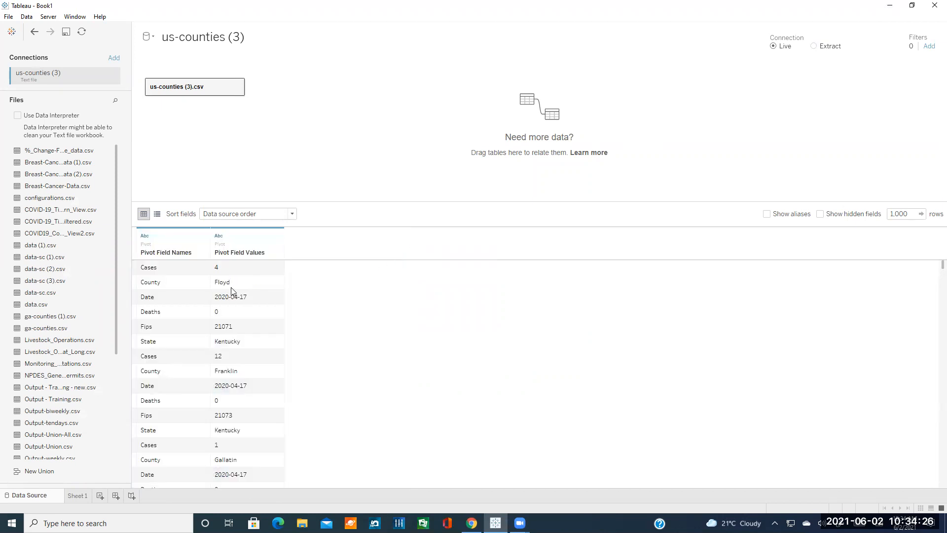
key(ctrl+z)
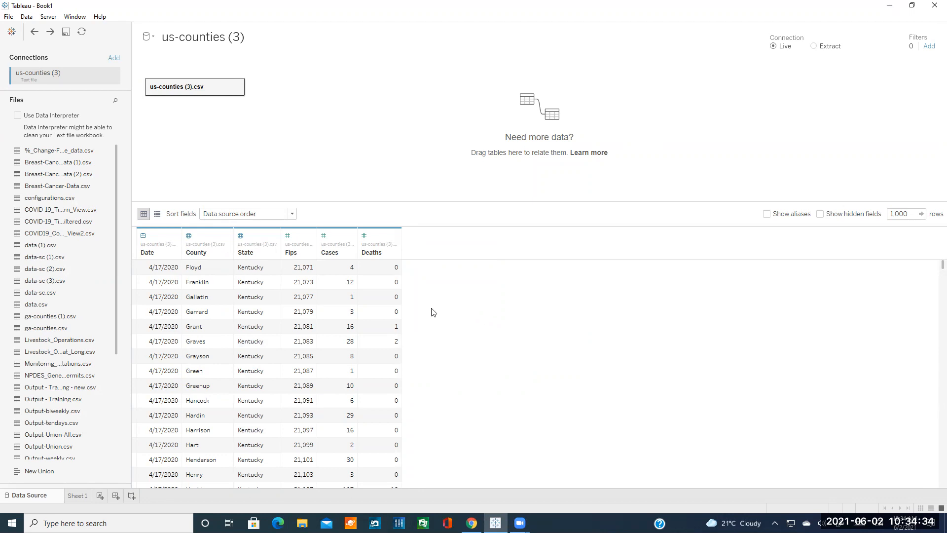
click(330, 240)
click(340, 239)
click(366, 236)
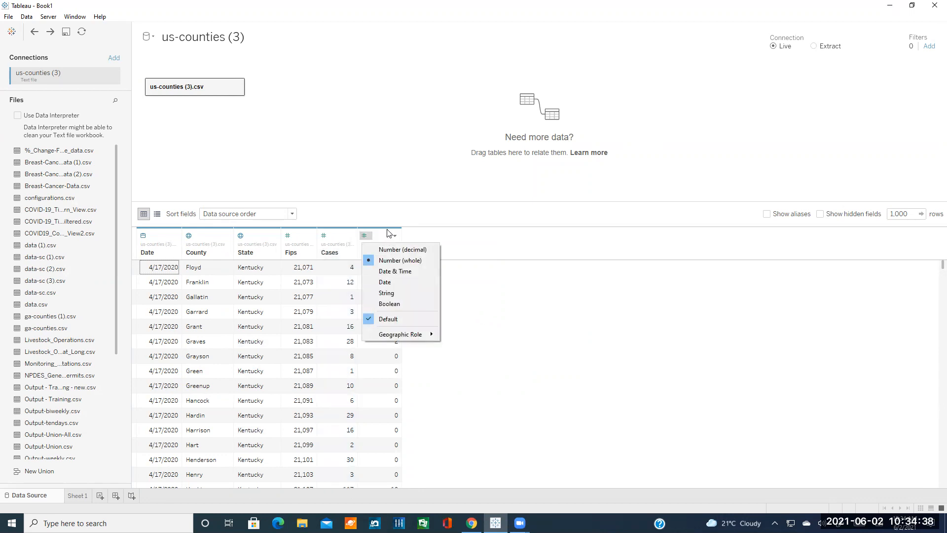
click(388, 235)
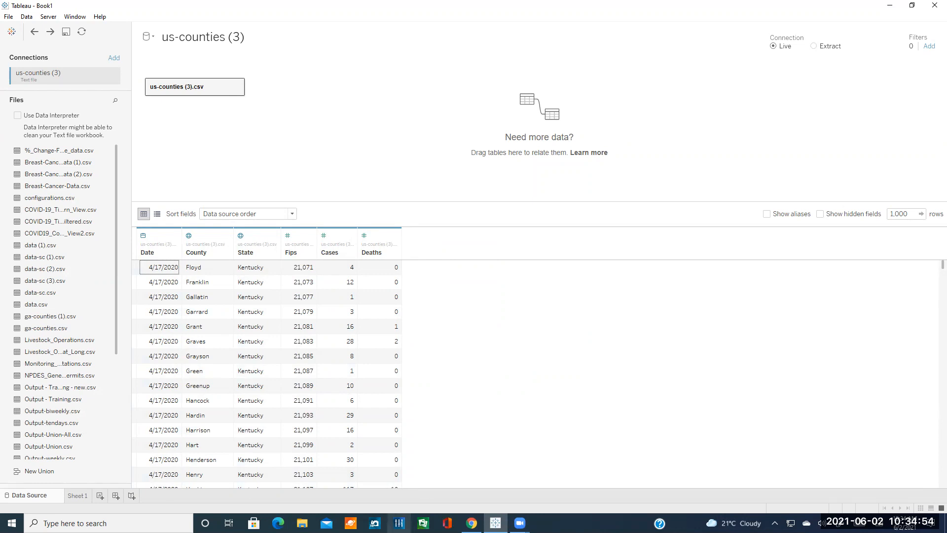
click(471, 523)
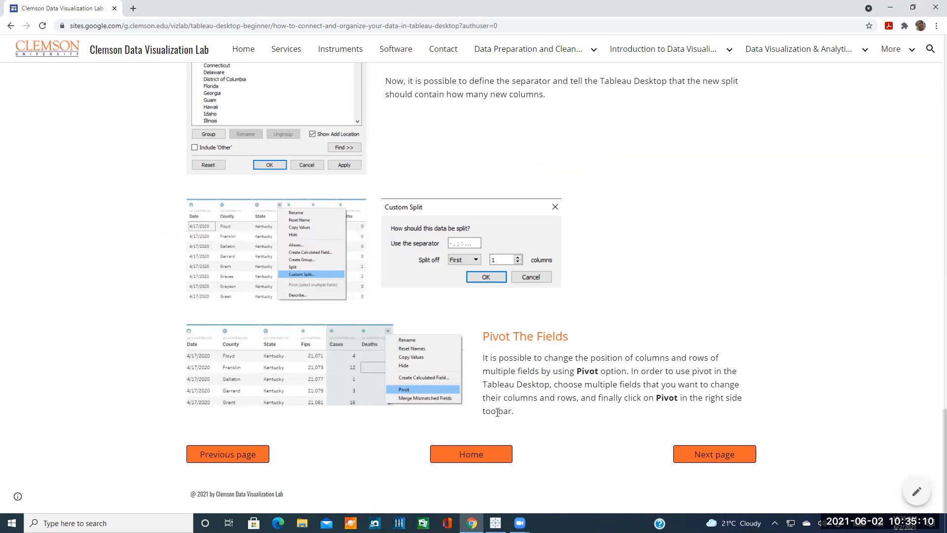
Go to the tutorial's next page, Data Visualization, then switch back to Tableau.
click(698, 454)
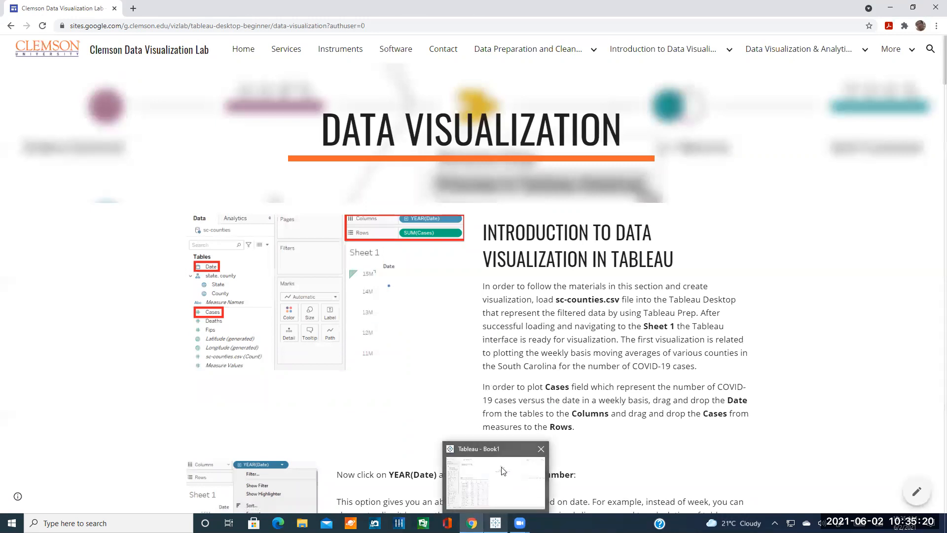
click(496, 522)
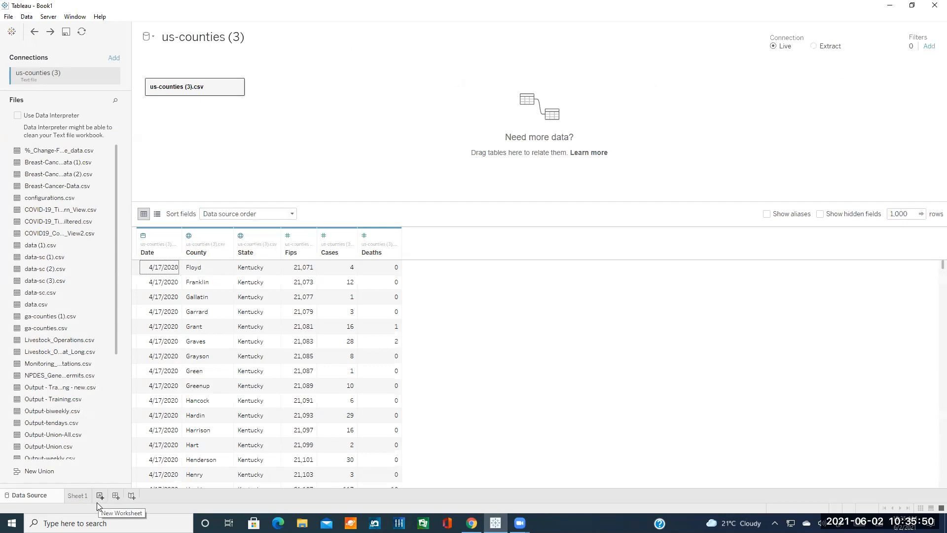
Open the empty Sheet 1 worksheet and inspect the State, Date, state-county hierarchy, Measure Values and Latitude/Longitude fields.
click(82, 496)
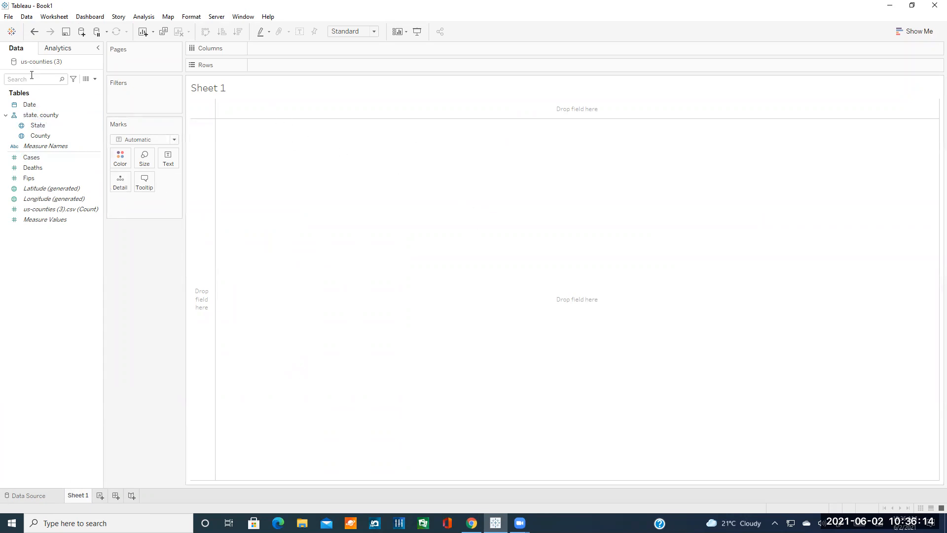
click(27, 129)
click(41, 106)
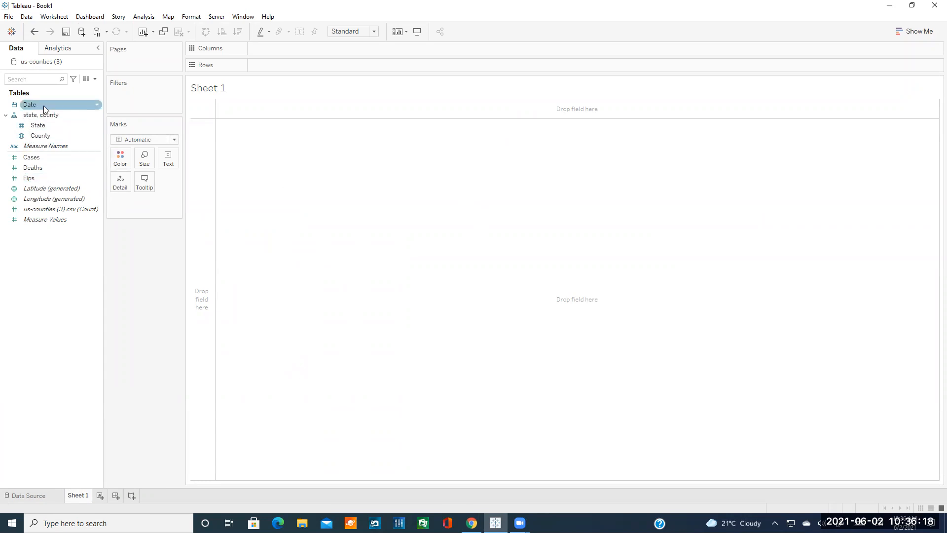
click(47, 115)
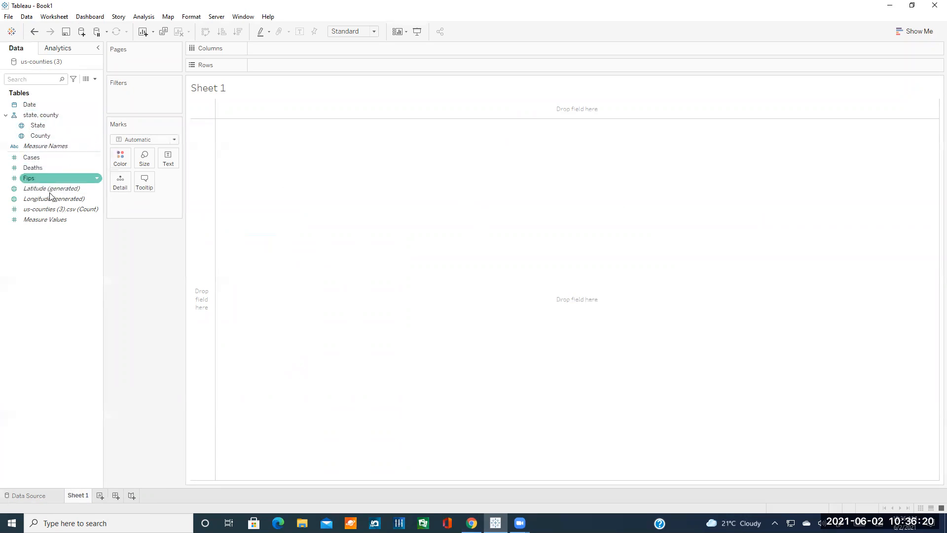
click(61, 217)
click(71, 229)
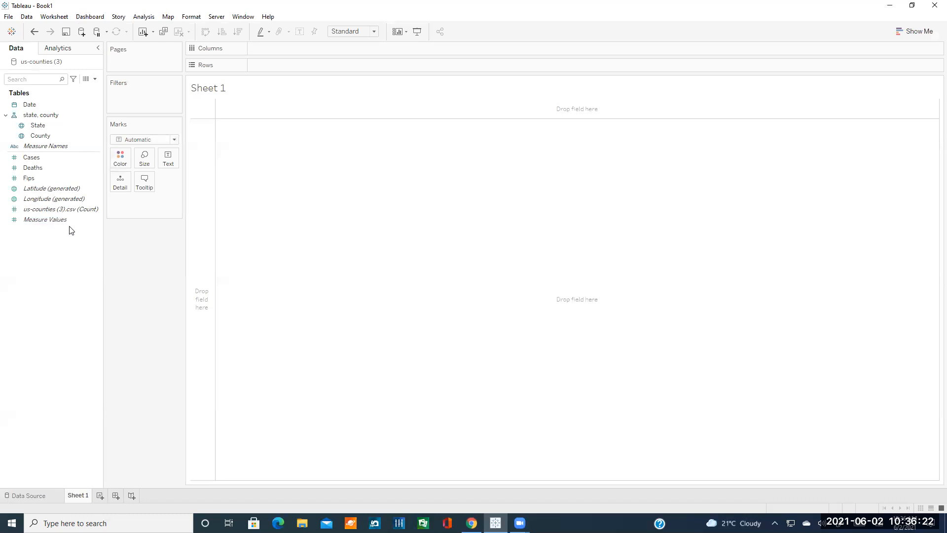
click(56, 199)
click(52, 188)
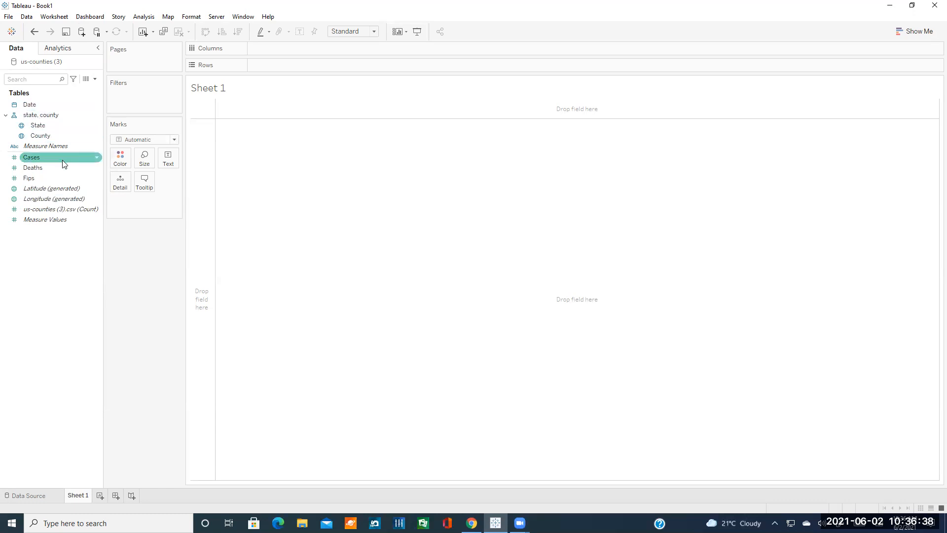
Look over the Analytics pane, then return to the Data pane and select Deaths, Cases and Date.
click(65, 49)
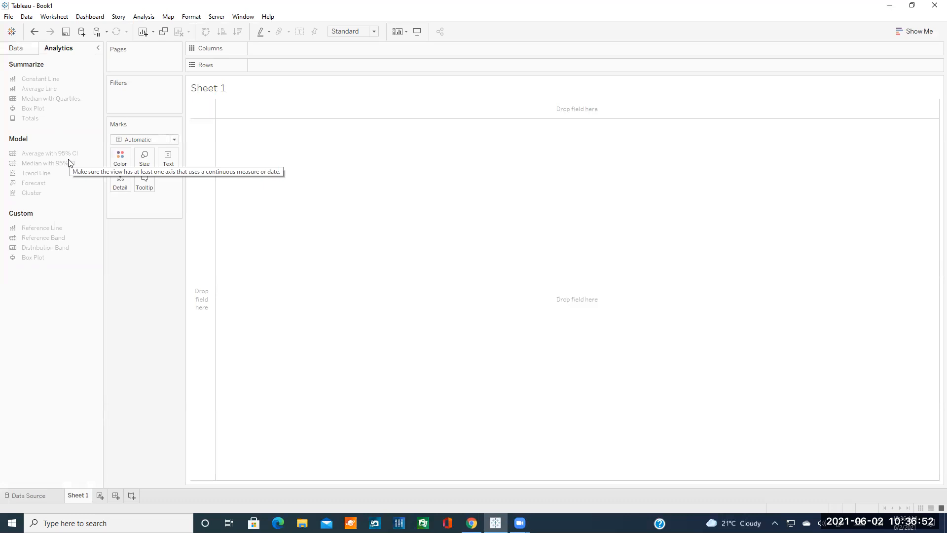
click(24, 49)
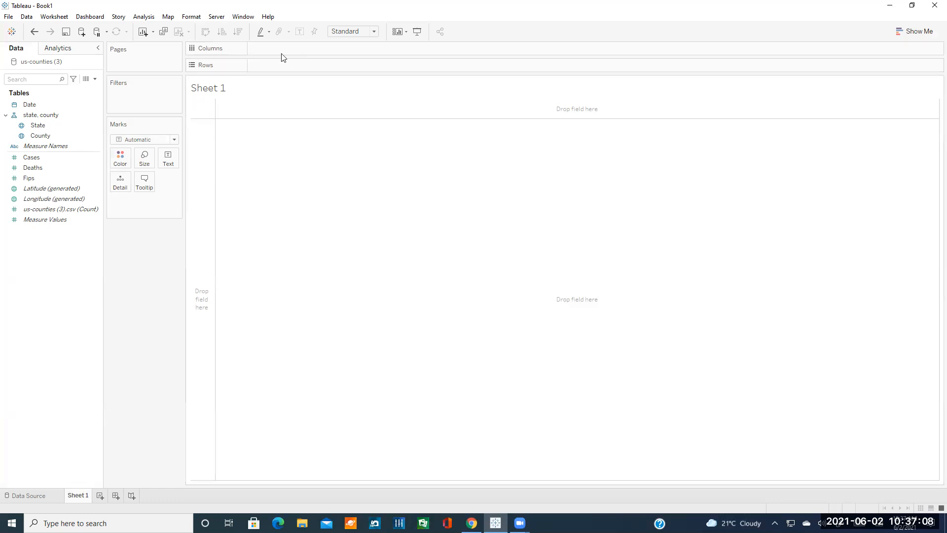
click(52, 167)
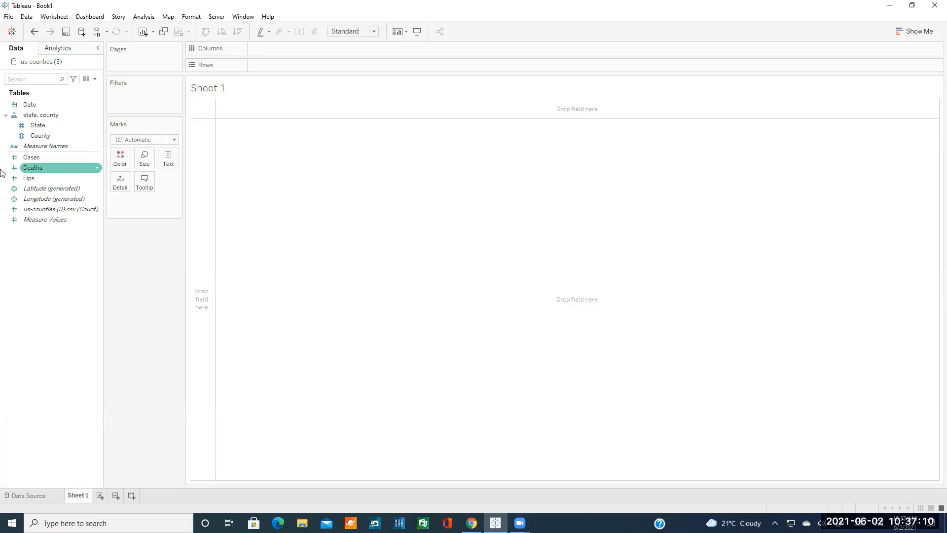
click(47, 158)
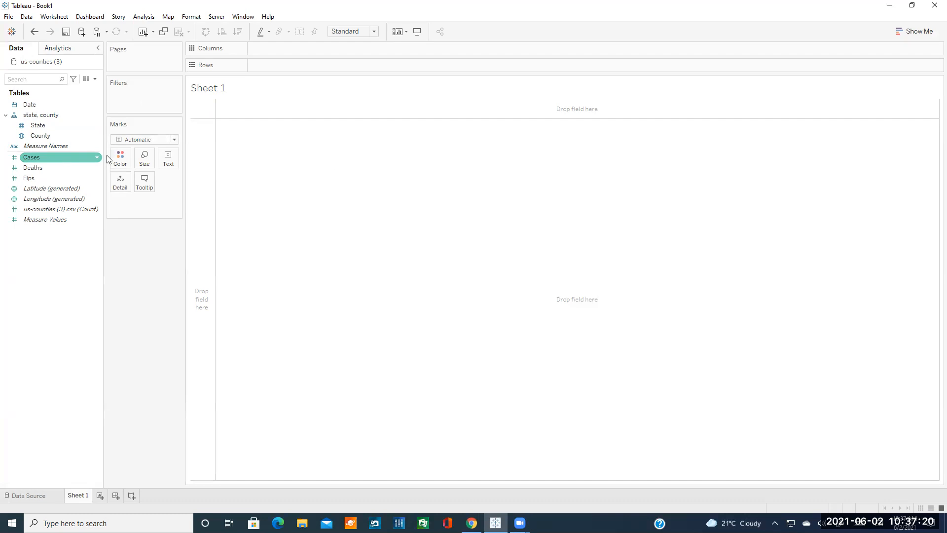
click(540, 193)
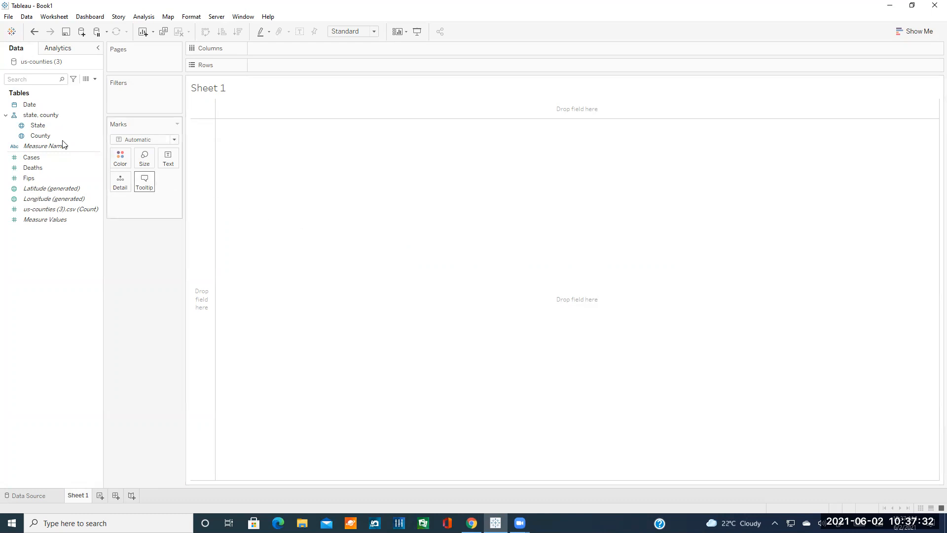
click(30, 104)
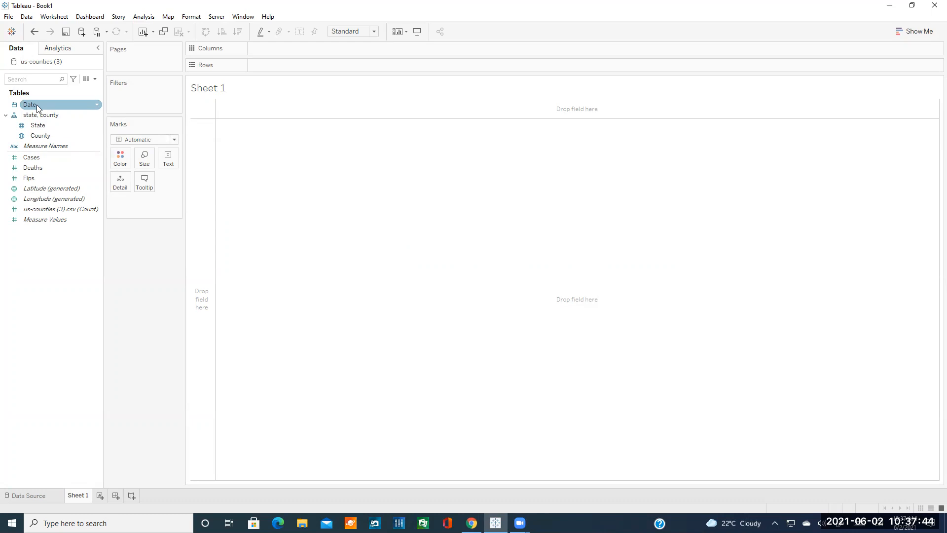
Drop the Date field onto Columns as YEAR(Date), showing a single 2020 header, and view its date-level options.
click(68, 115)
click(50, 105)
mouse_move(40, 105)
mouse_down()
mouse_move(89, 109)
mouse_move(321, 84)
mouse_move(288, 49)
mouse_move(262, 52)
mouse_up()
drag(261, 48, 261, 47)
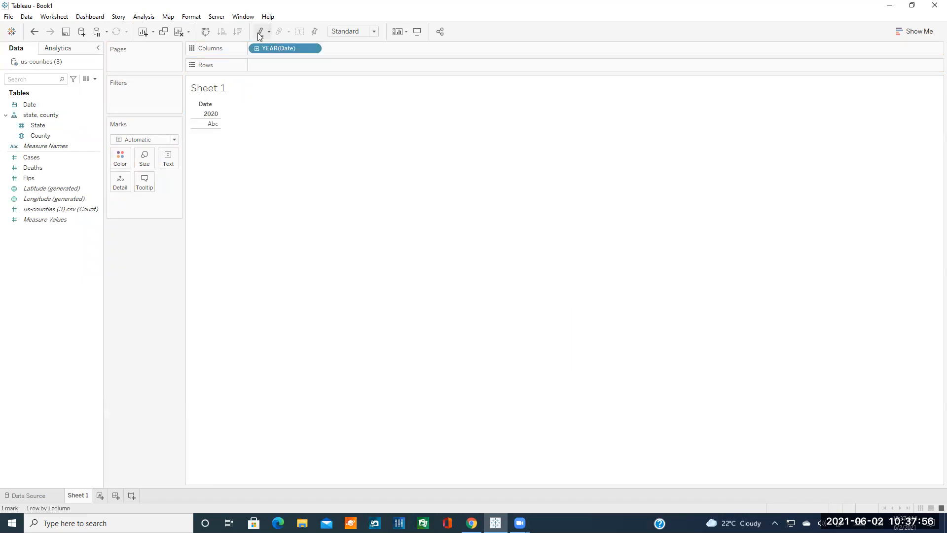
click(312, 49)
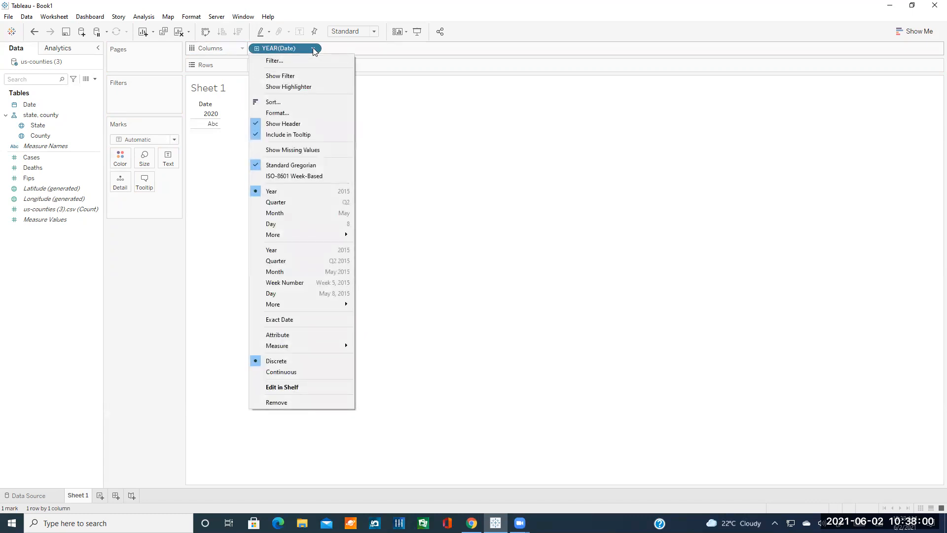
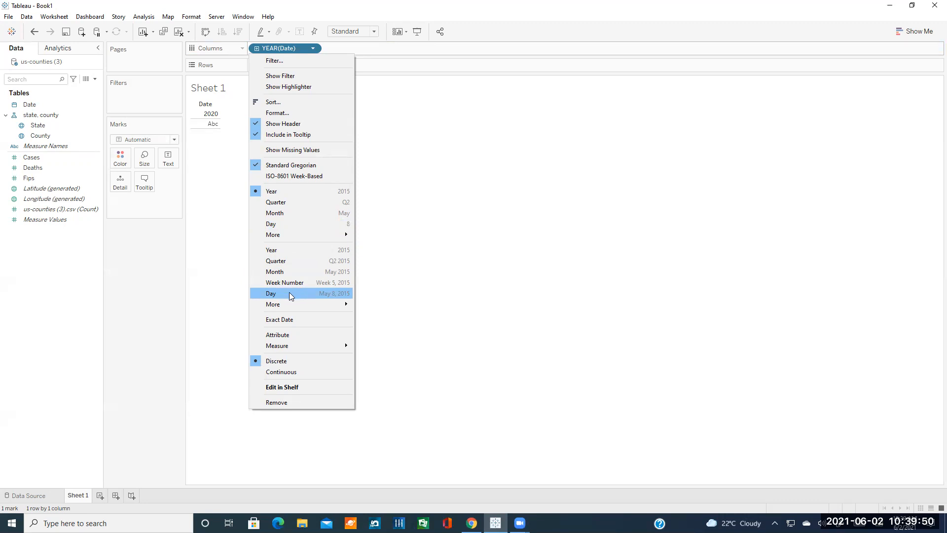
Change the Date pill from YEAR to Day for a day-by-day 2020 axis, then select Cases.
click(285, 293)
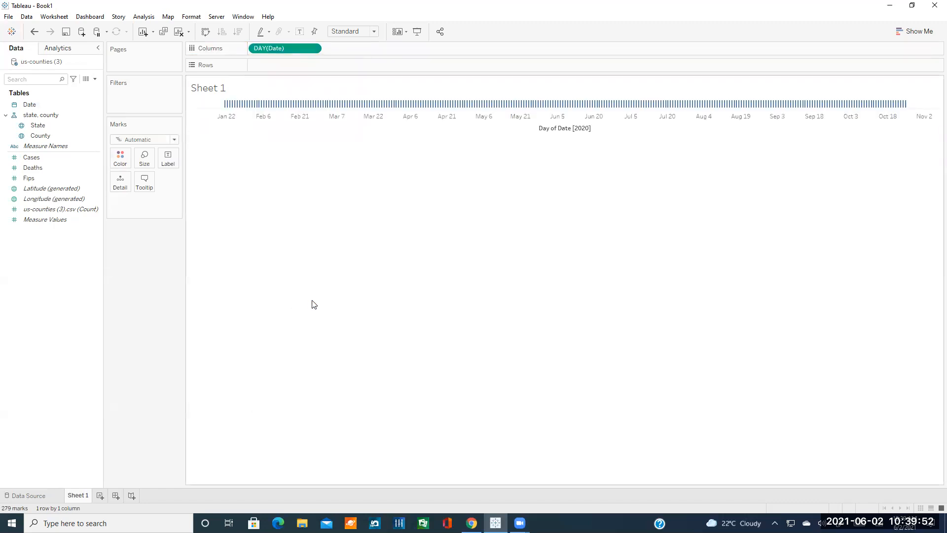
click(93, 157)
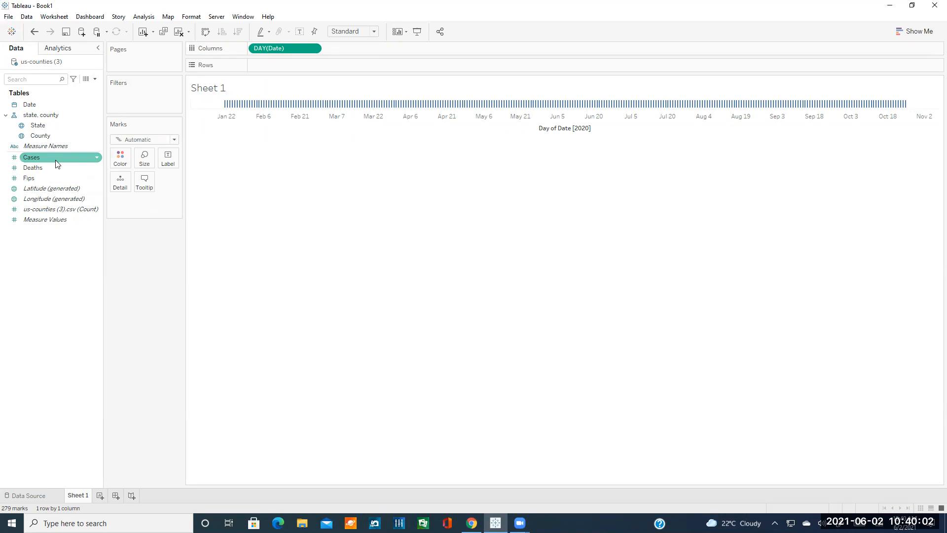
Plot SUM(Cases) on Rows as a daily line rising to nearly 9M, leaving its pill options unchanged.
drag(57, 162, 284, 66)
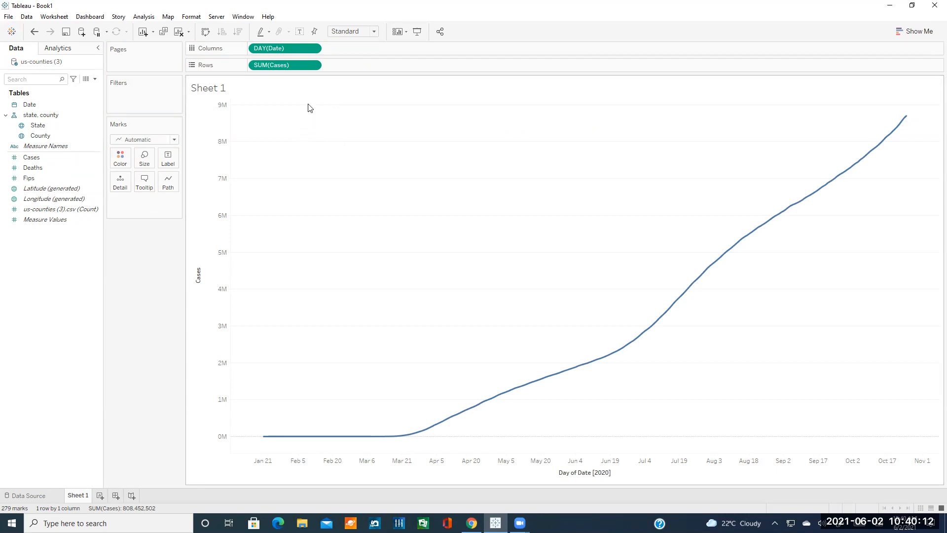
click(313, 66)
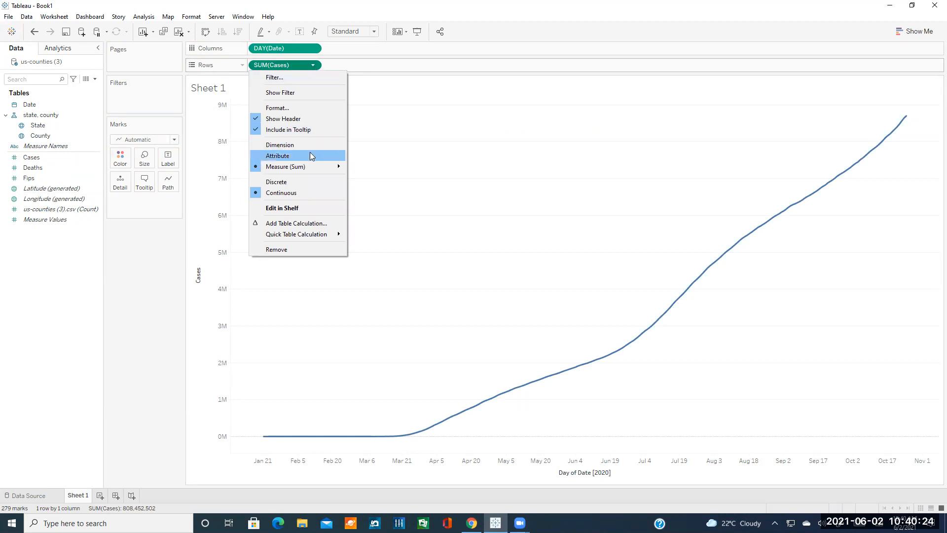
mouse_move(293, 165)
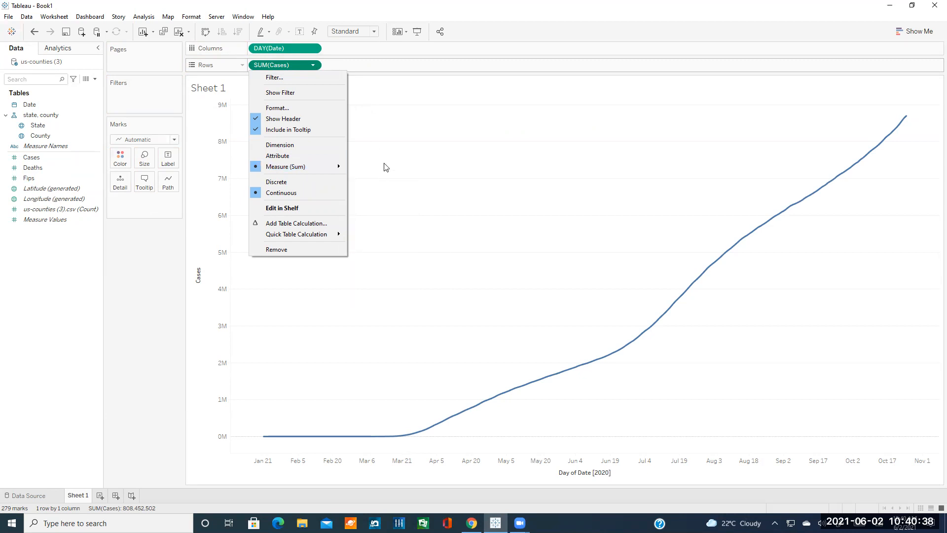
mouse_move(331, 168)
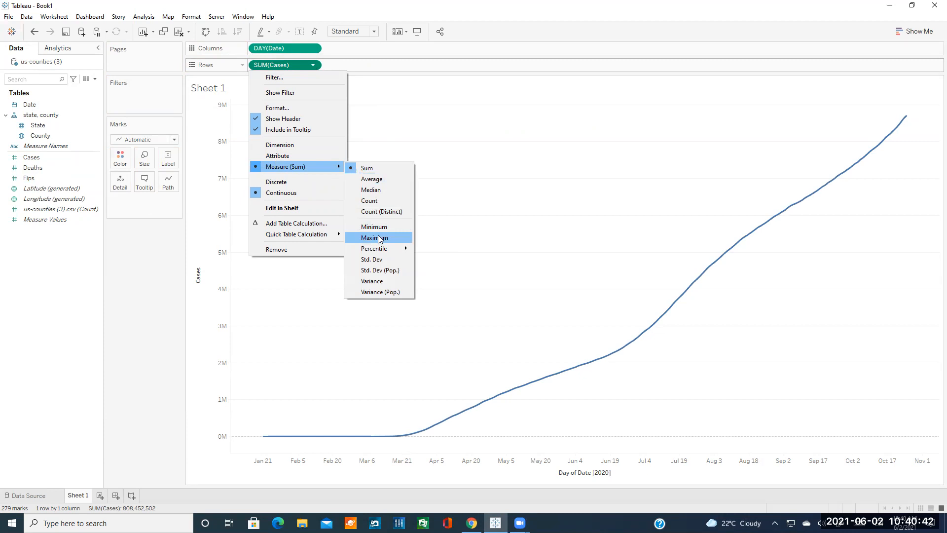
click(241, 6)
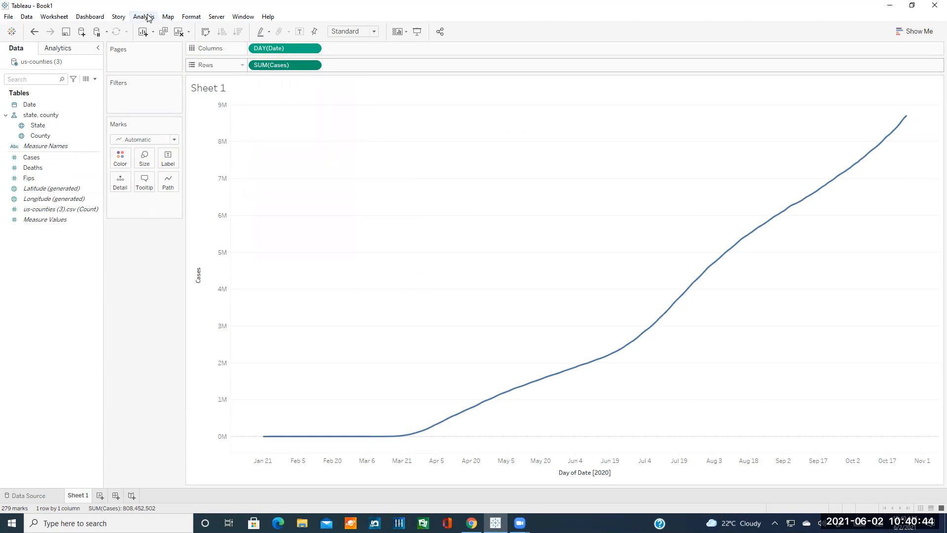
Re-enable Aggregate Measures and switch the Cases measure from Sum to Average.
click(147, 17)
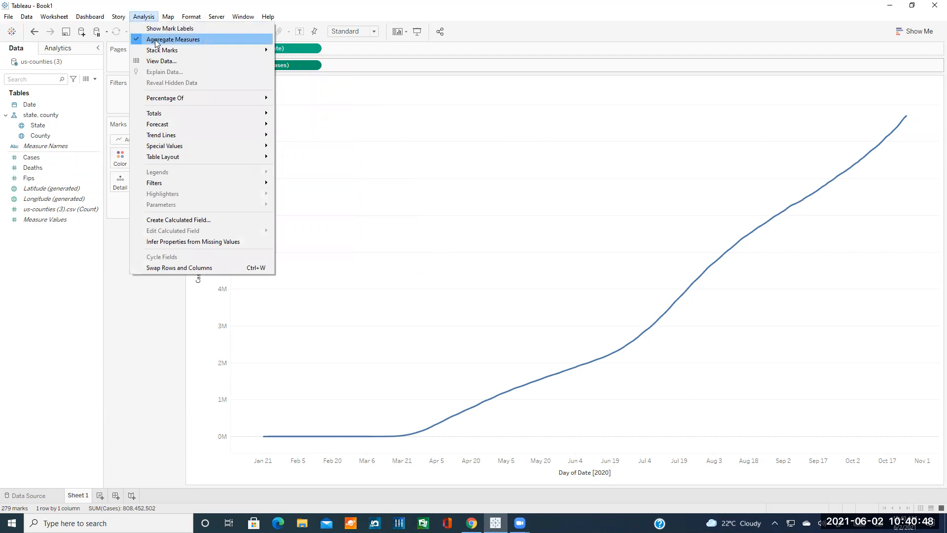
key(Escape)
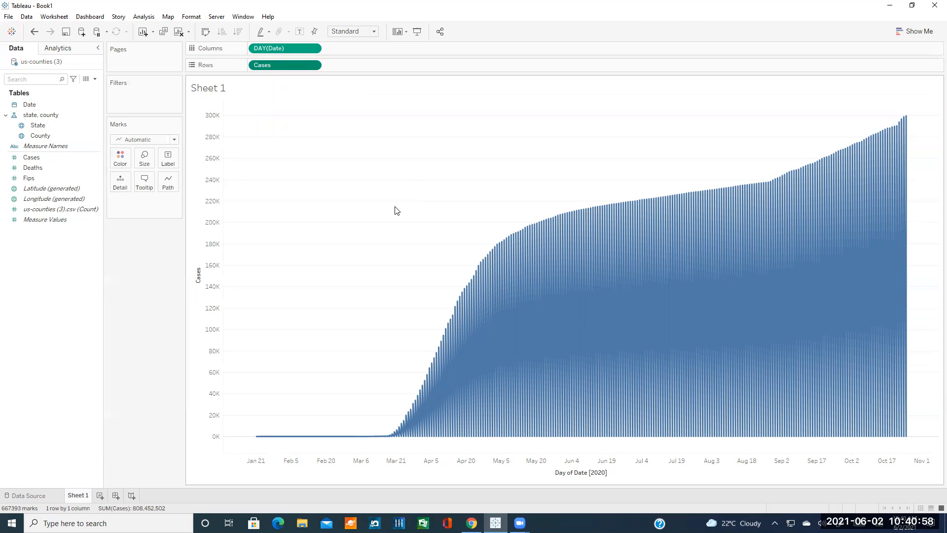
click(144, 17)
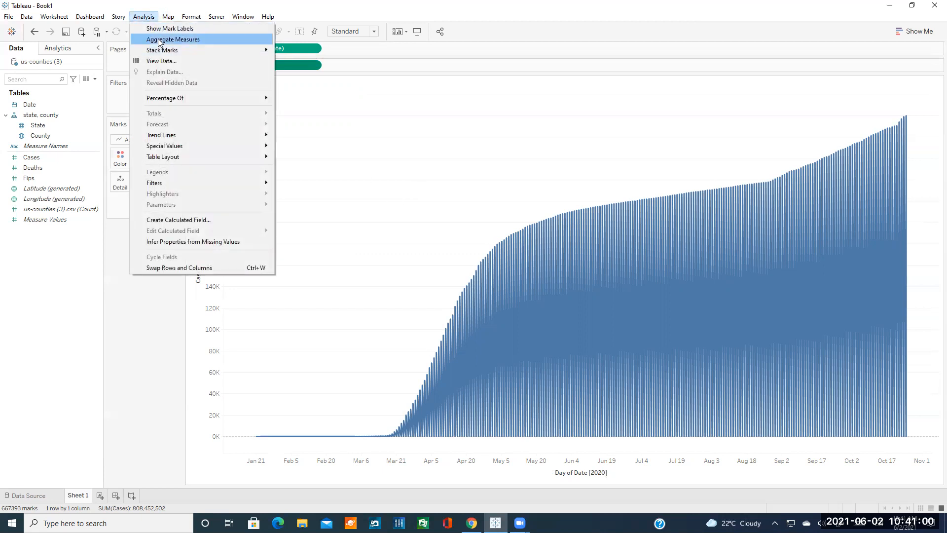
click(164, 40)
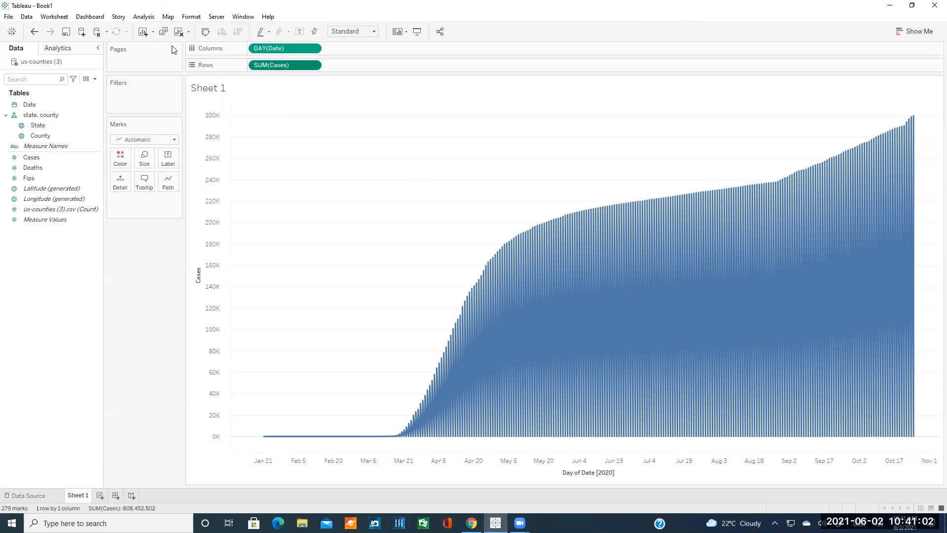
click(313, 67)
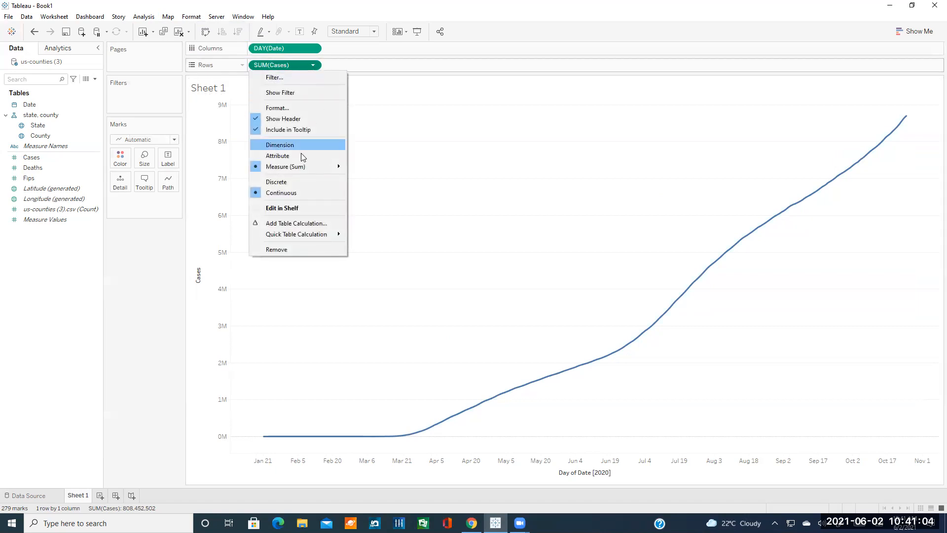
click(366, 181)
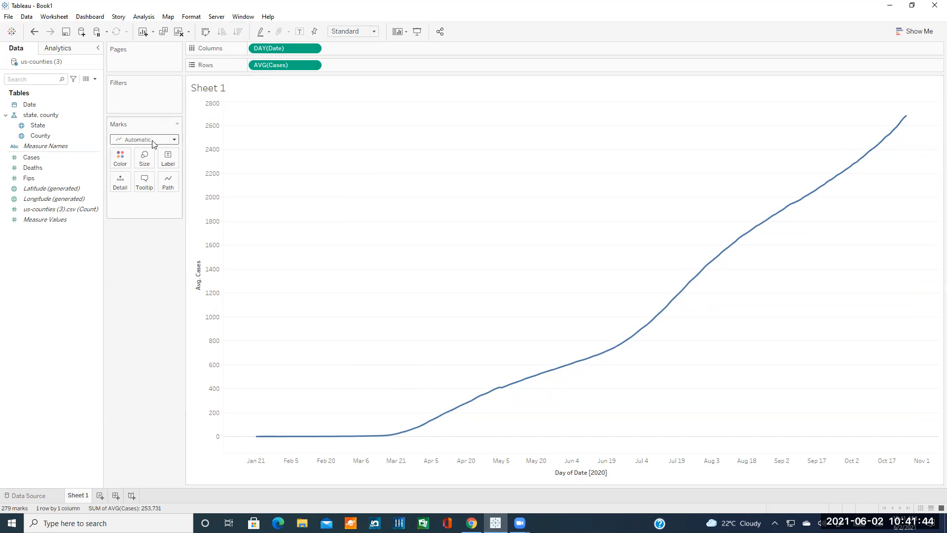
Select the Cases, State and County fields, then bring up the Analysis menu.
click(90, 157)
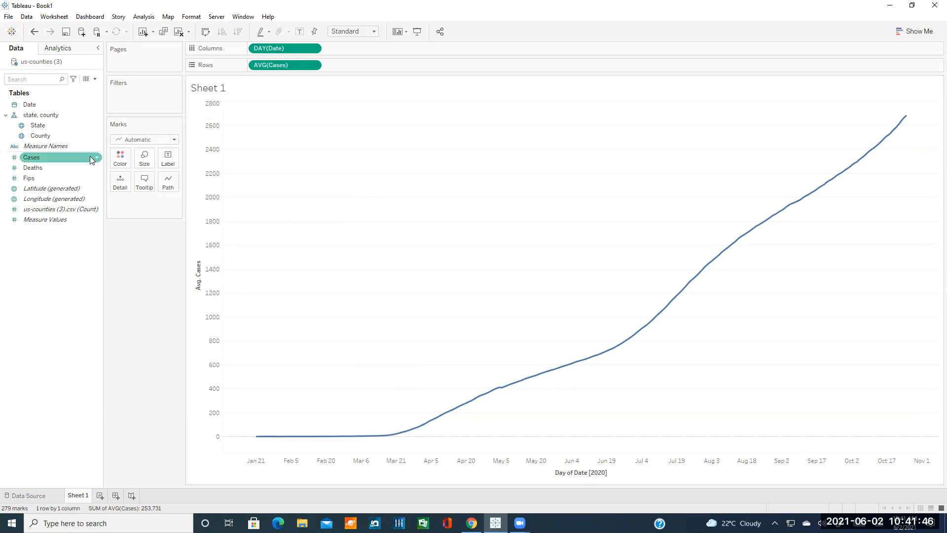
click(70, 128)
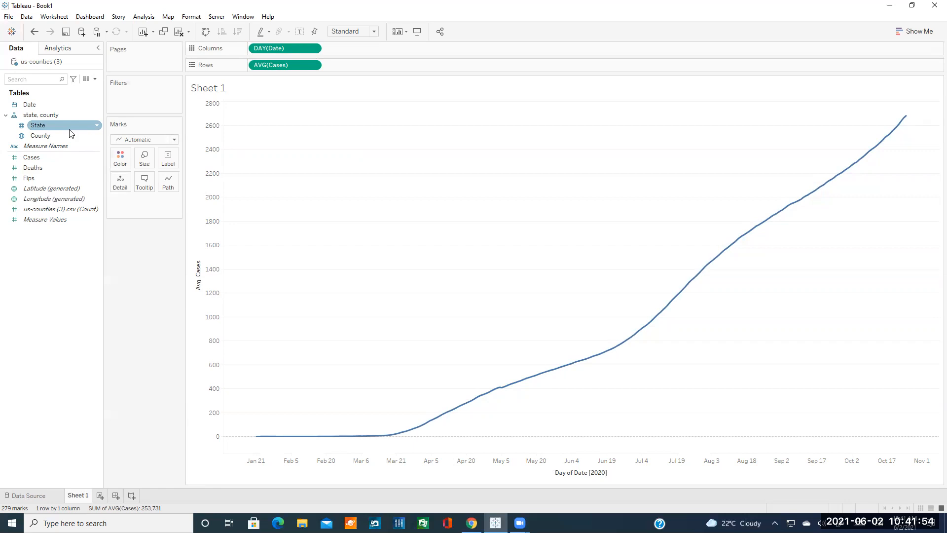
click(72, 131)
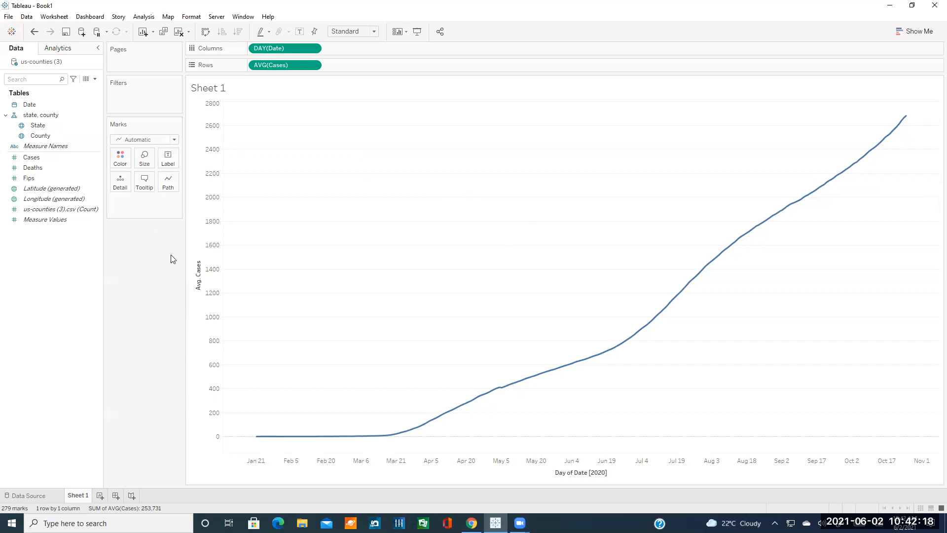
click(143, 17)
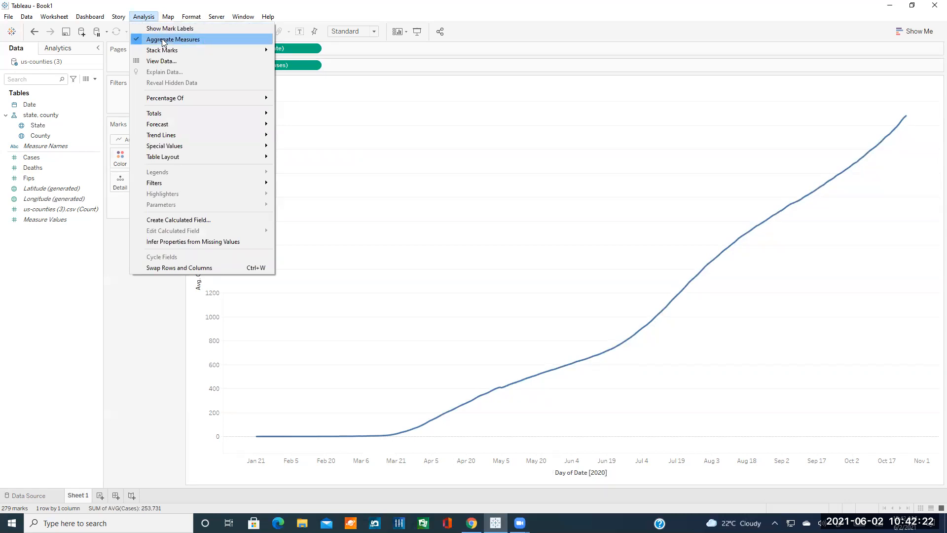
key(Escape)
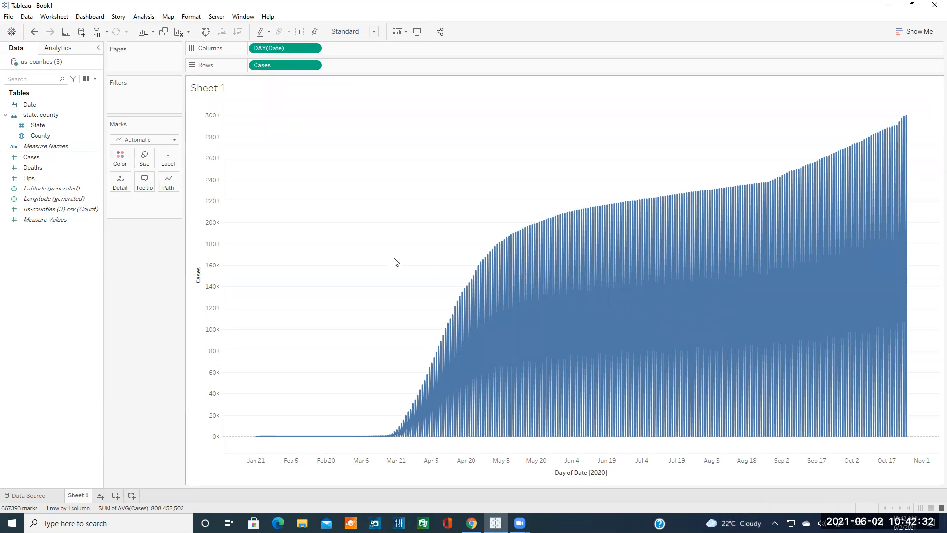
click(144, 17)
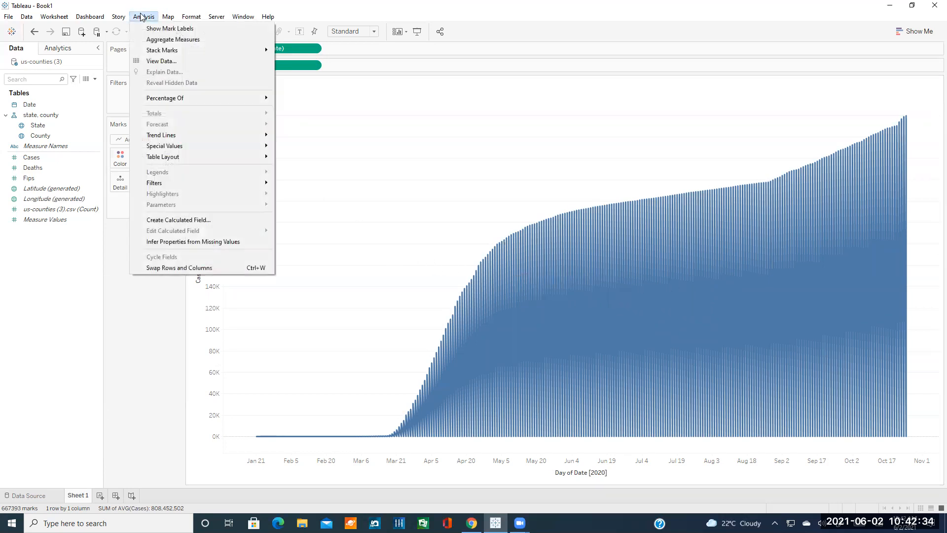
click(161, 39)
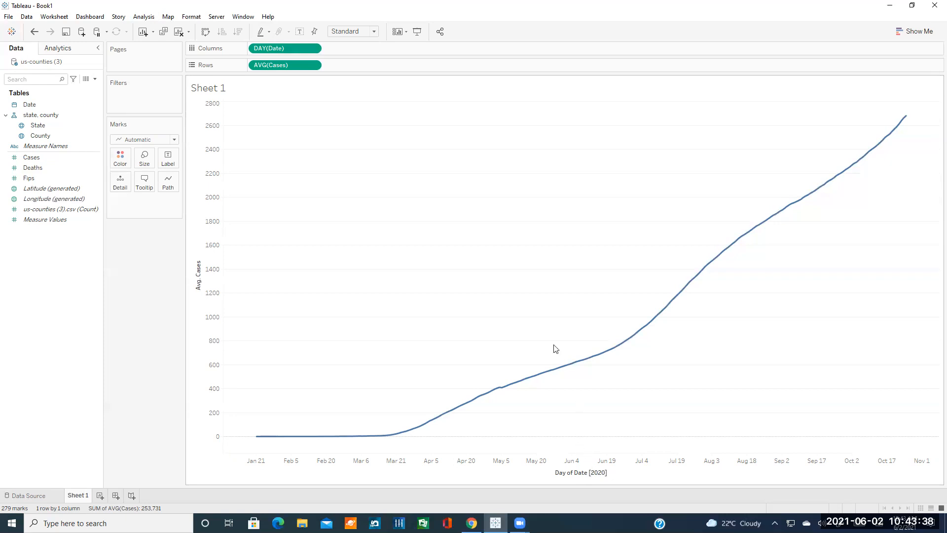
Turn off Aggregate Measures to view the raw Cases values.
click(143, 17)
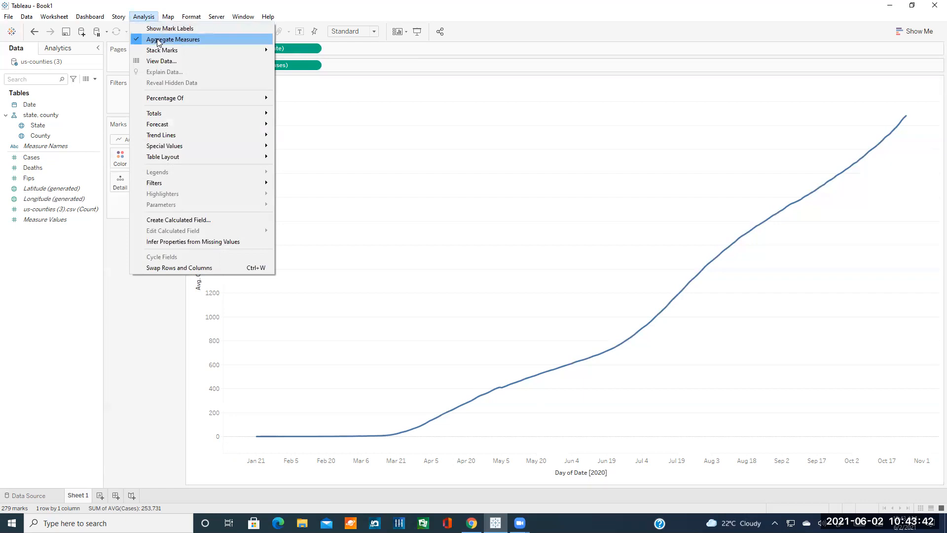
click(191, 39)
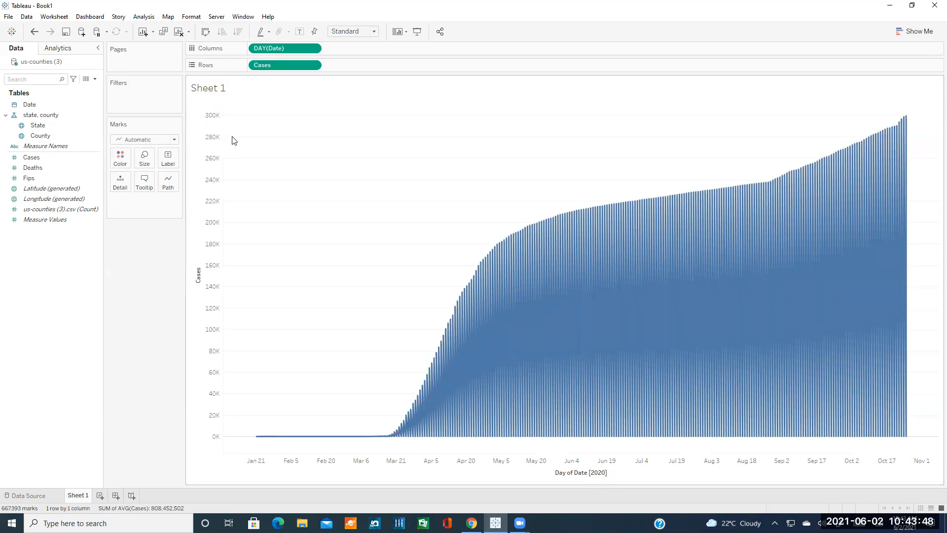
click(144, 16)
click(296, 41)
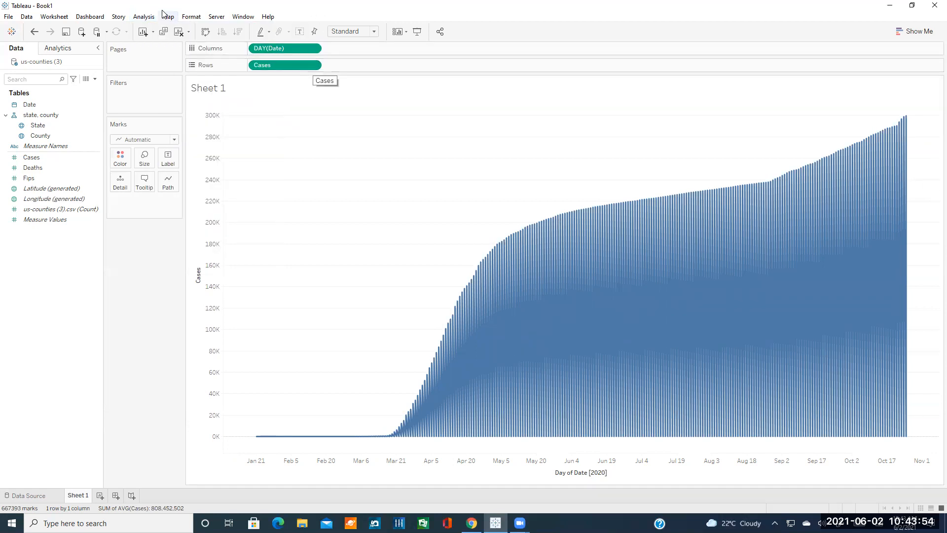
click(145, 16)
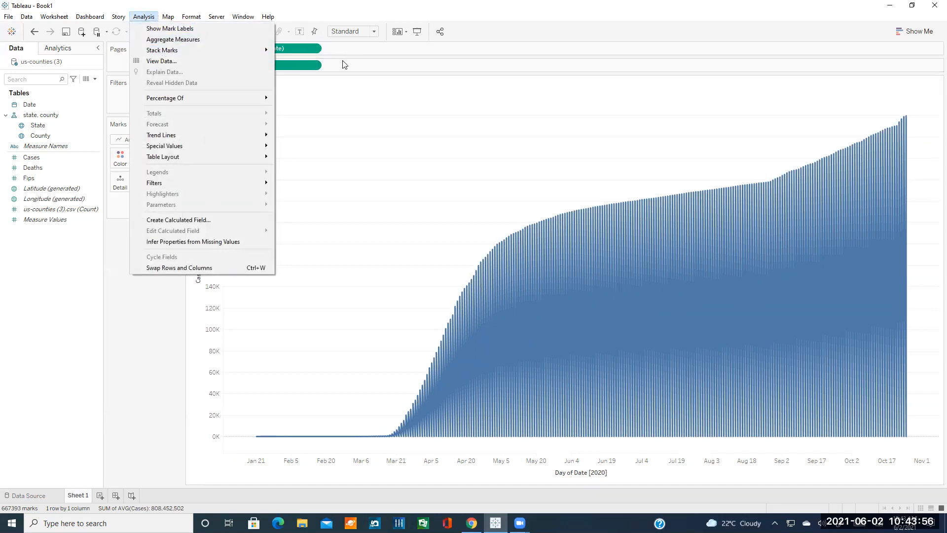
click(277, 65)
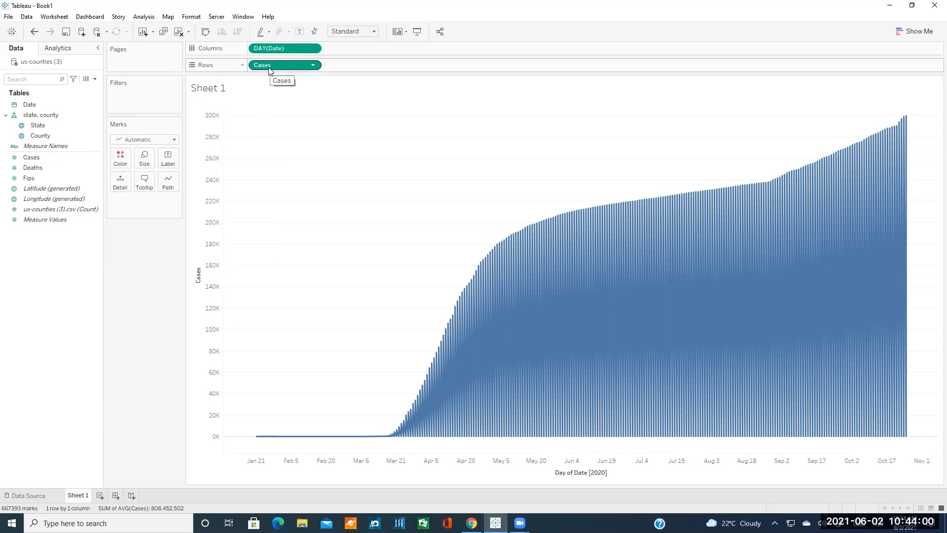
Check the Cases pill options, then turn Aggregate Measures back on for the AVG(Cases) line.
mouse_move(501, 282)
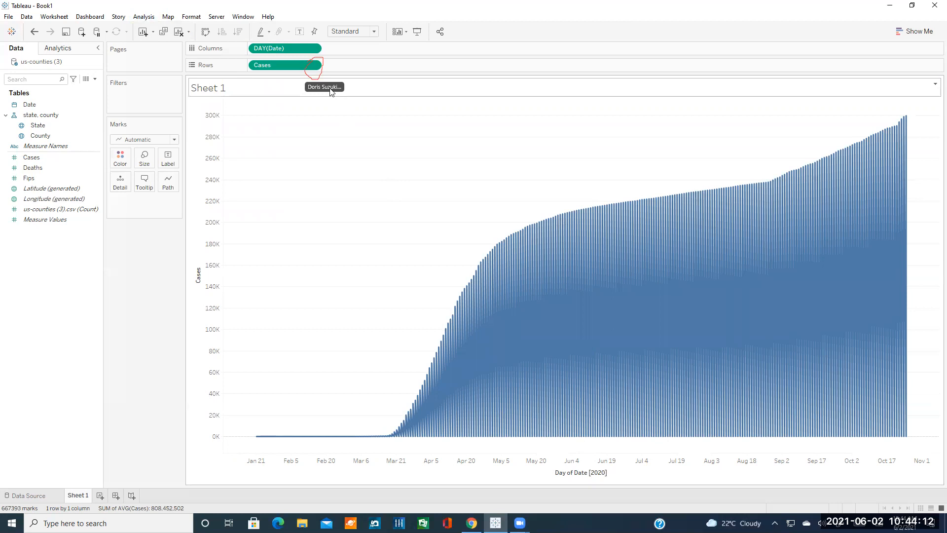
click(314, 66)
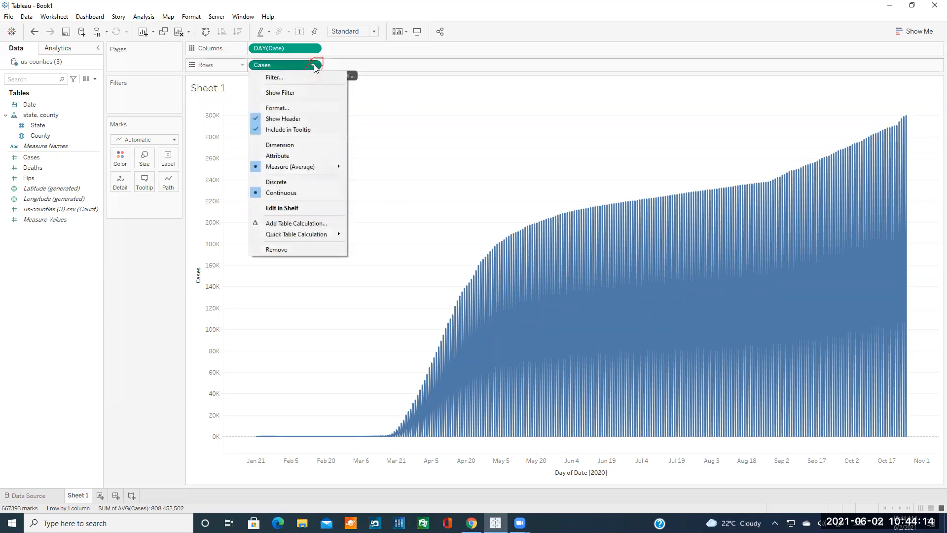
mouse_move(317, 171)
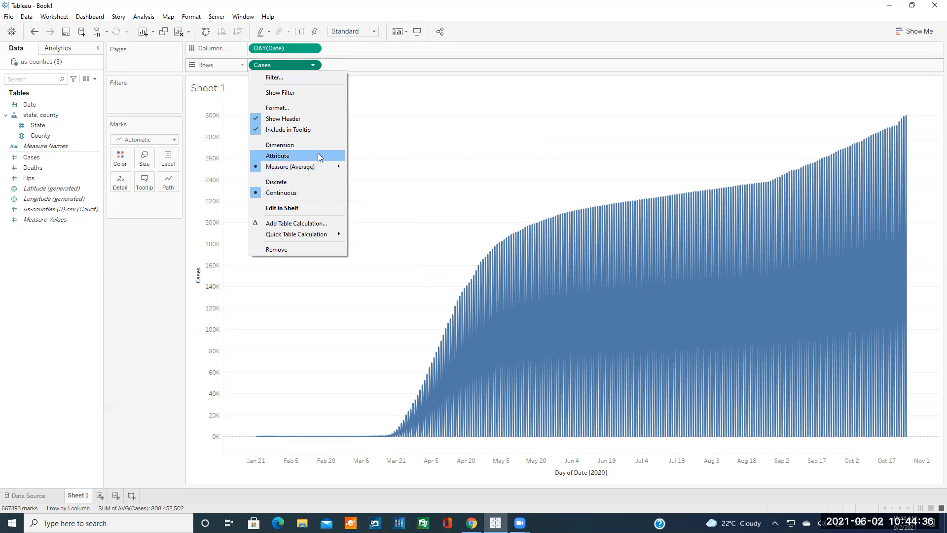
click(148, 16)
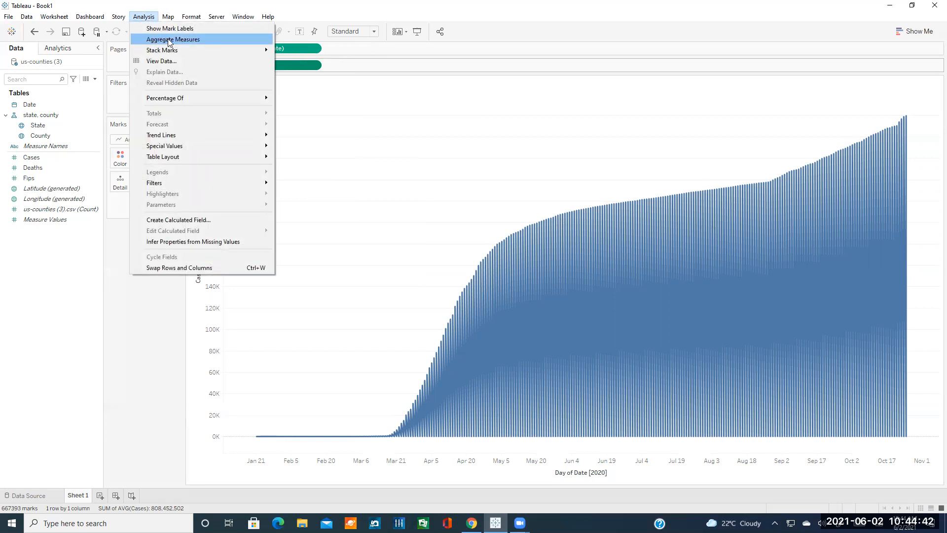
click(175, 40)
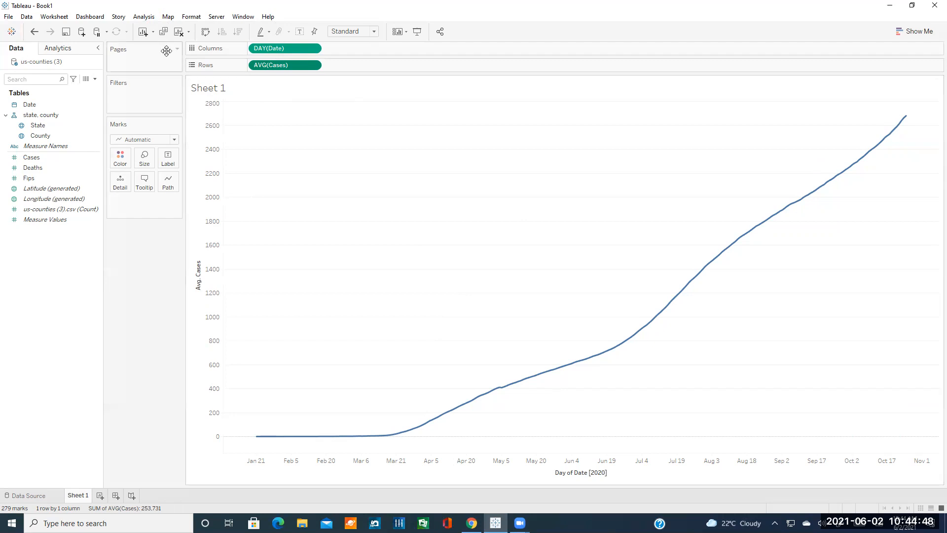
click(143, 17)
click(168, 39)
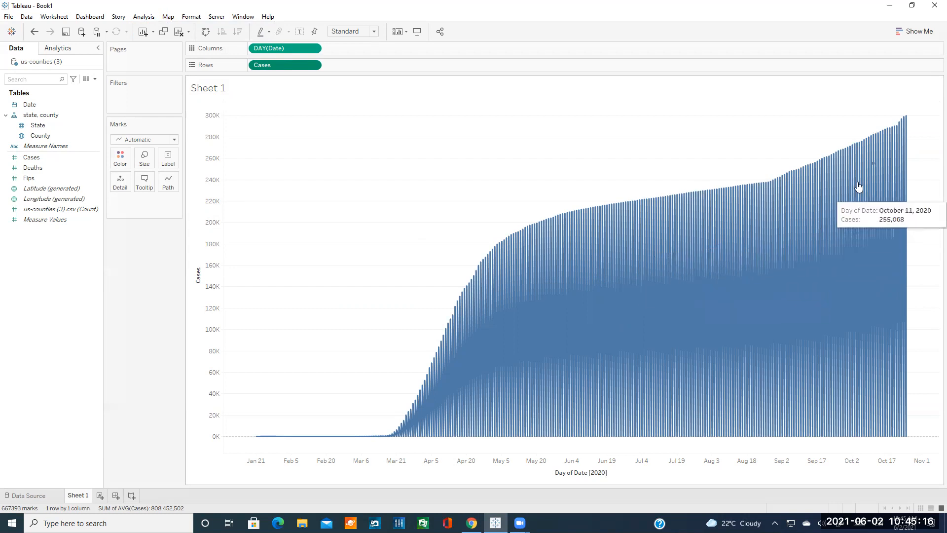
click(144, 17)
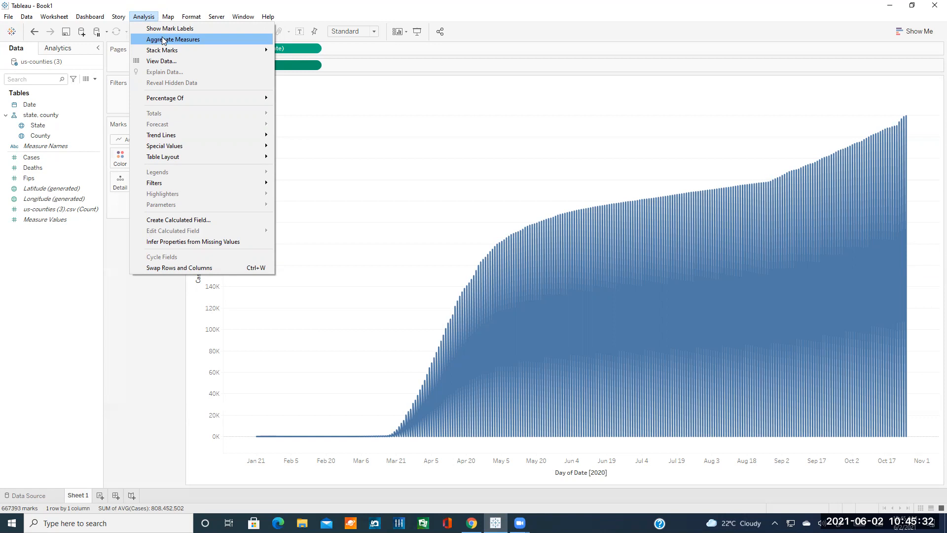
click(164, 40)
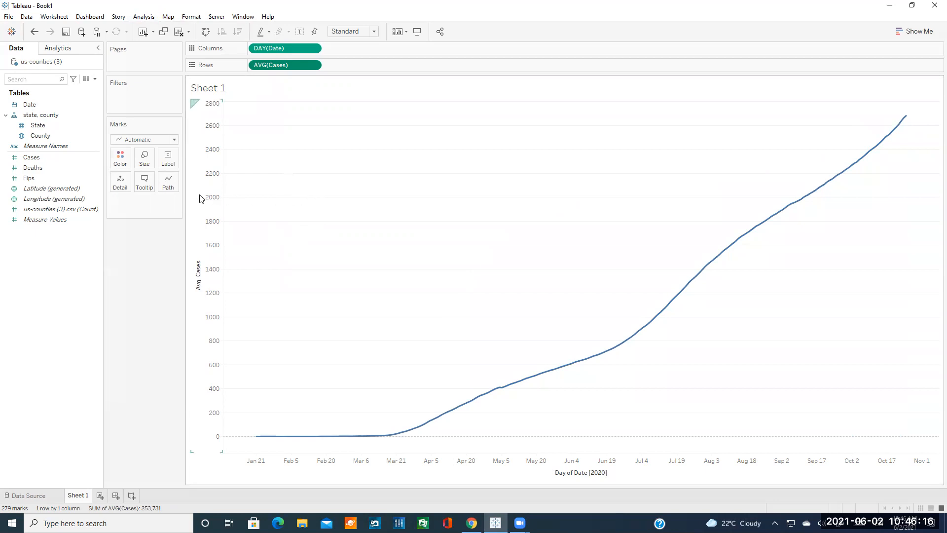
Drag State onto the Filters shelf, bringing up the 55-value Filter [State] dialog.
click(62, 127)
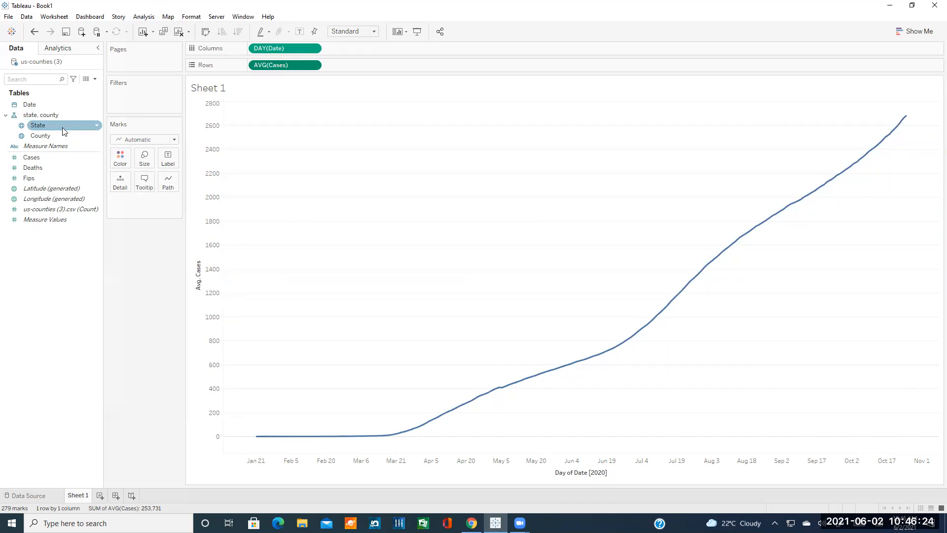
click(57, 133)
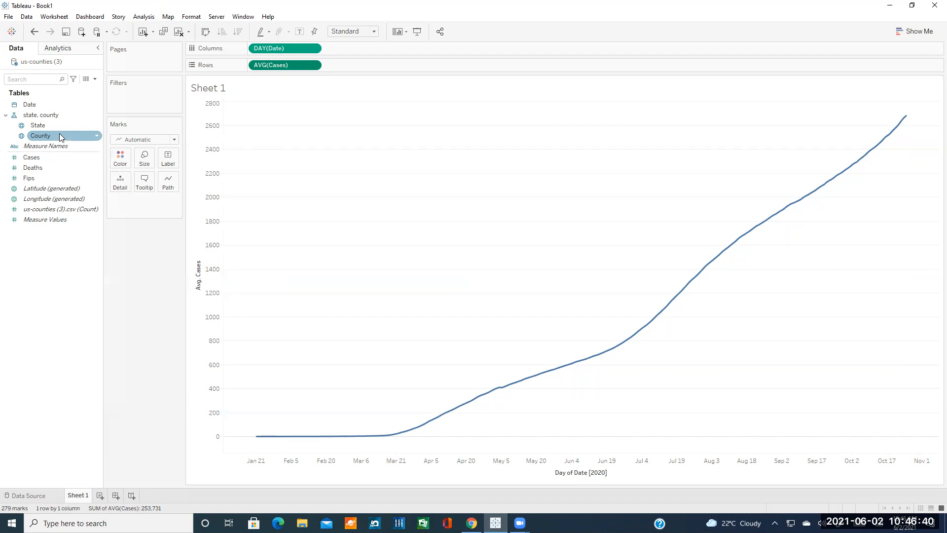
click(46, 127)
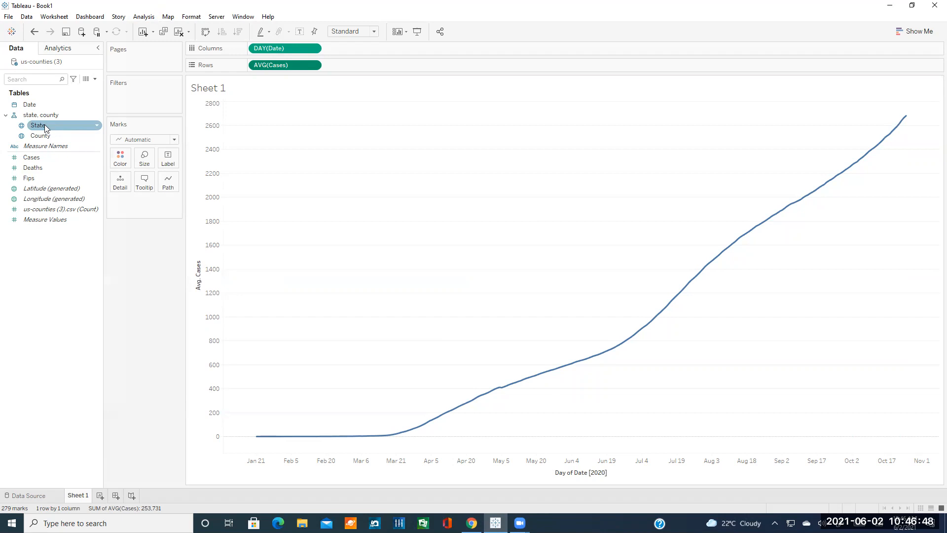
drag(44, 124, 127, 89)
drag(38, 125, 123, 100)
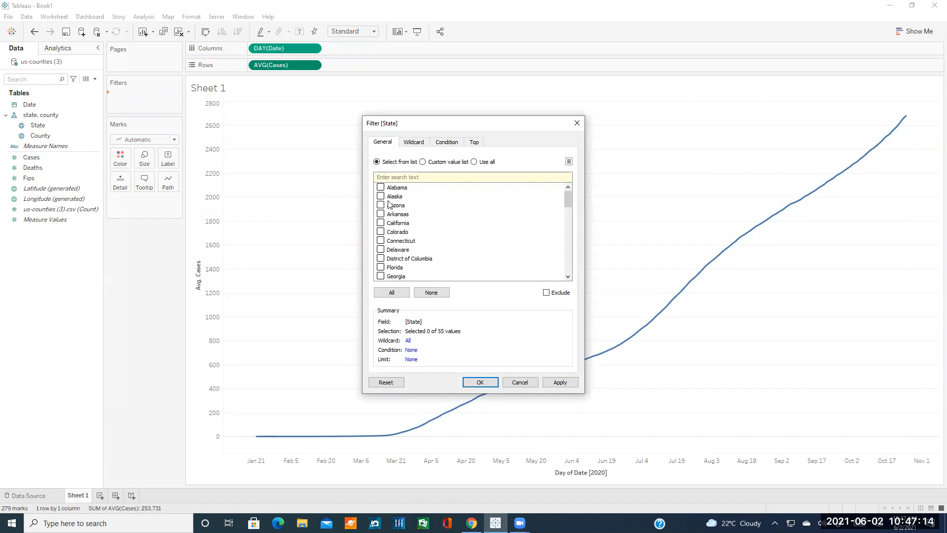
Try the State list's All, custom list, None and Exclude options, ending with nothing selected in Include mode.
scroll(397, 211, down, 10)
scroll(398, 213, down, 4)
scroll(404, 228, up, 3)
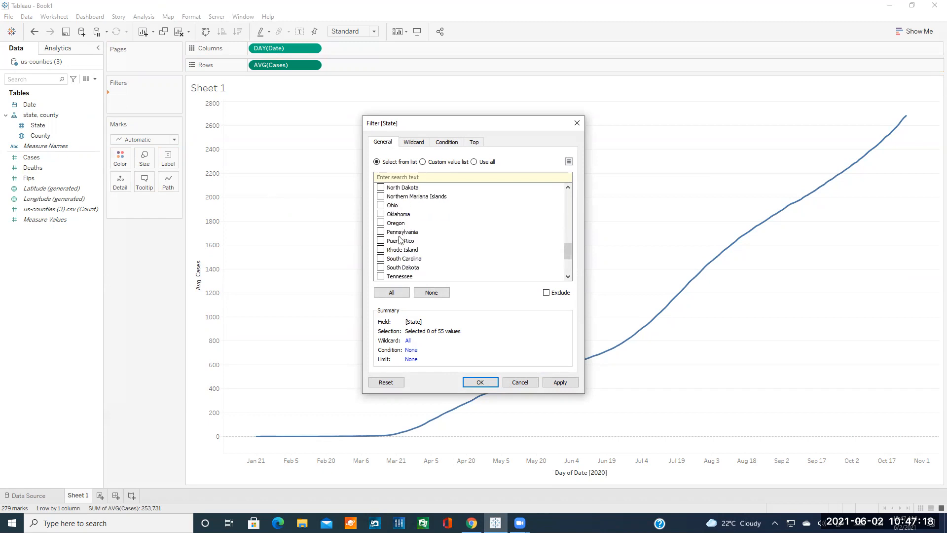
click(381, 259)
click(474, 162)
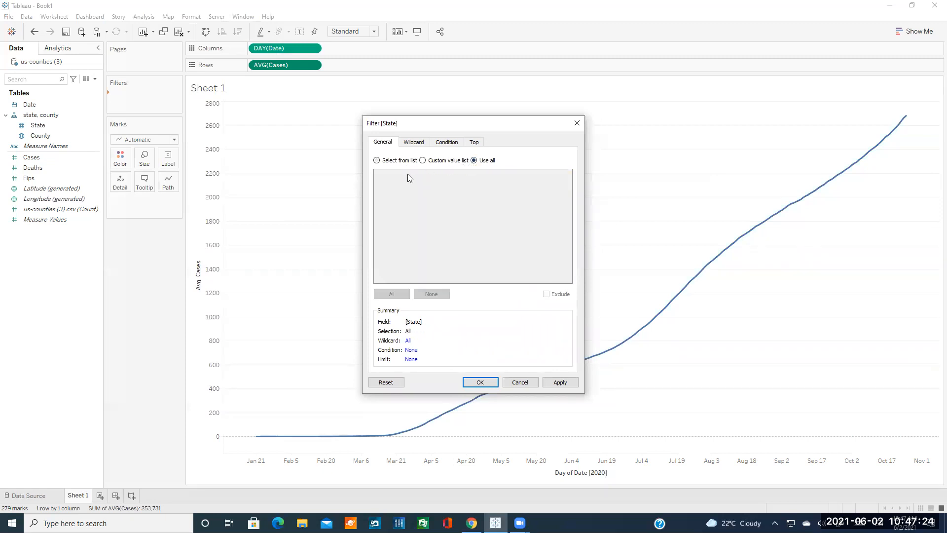
click(424, 161)
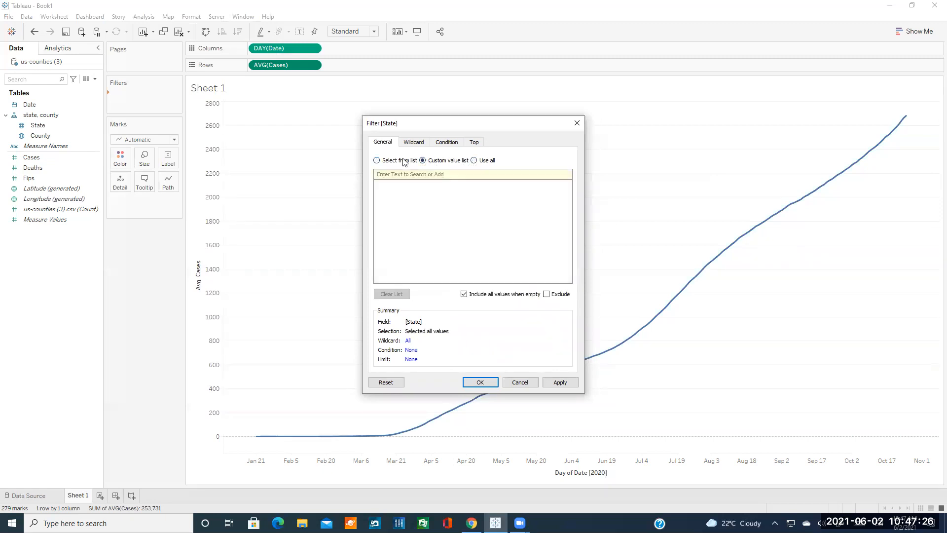
click(403, 161)
scroll(402, 202, up, 7)
click(430, 291)
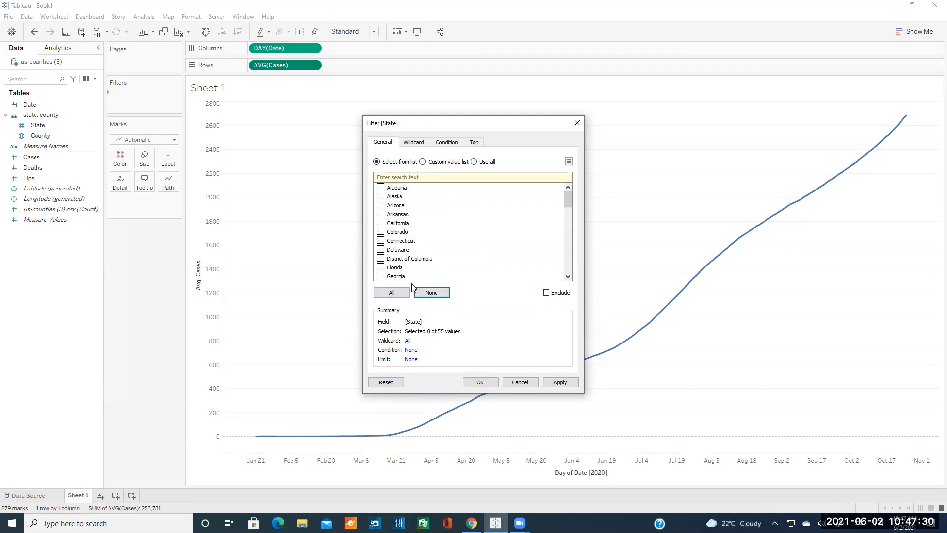
click(392, 292)
click(436, 295)
click(559, 295)
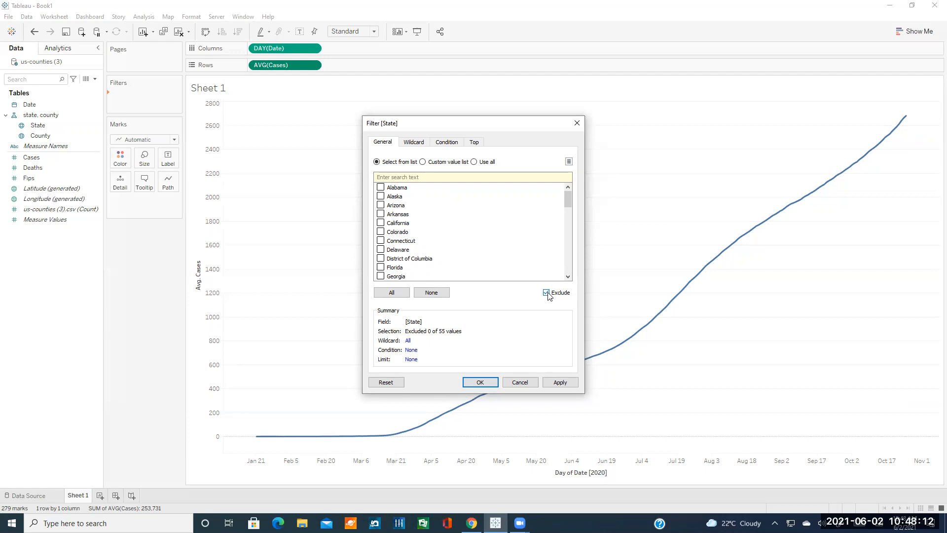
click(546, 293)
Tick only South Carolina, then view the Wildcard matching options.
scroll(444, 250, down, 5)
scroll(444, 251, down, 8)
click(380, 232)
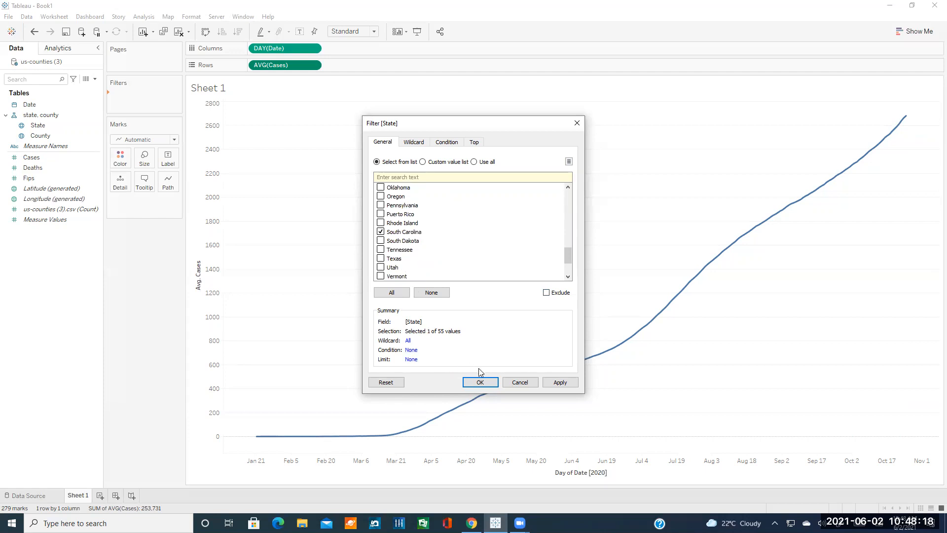
click(417, 143)
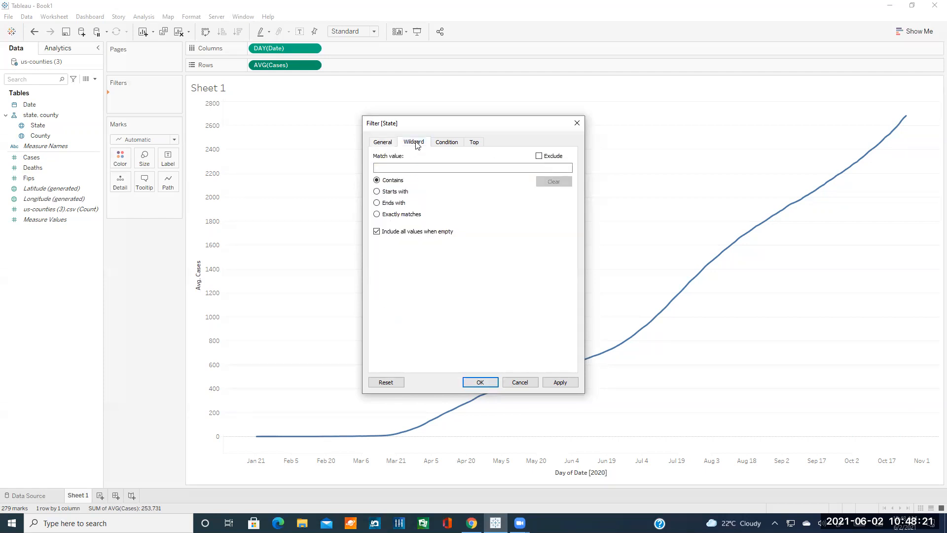
click(387, 144)
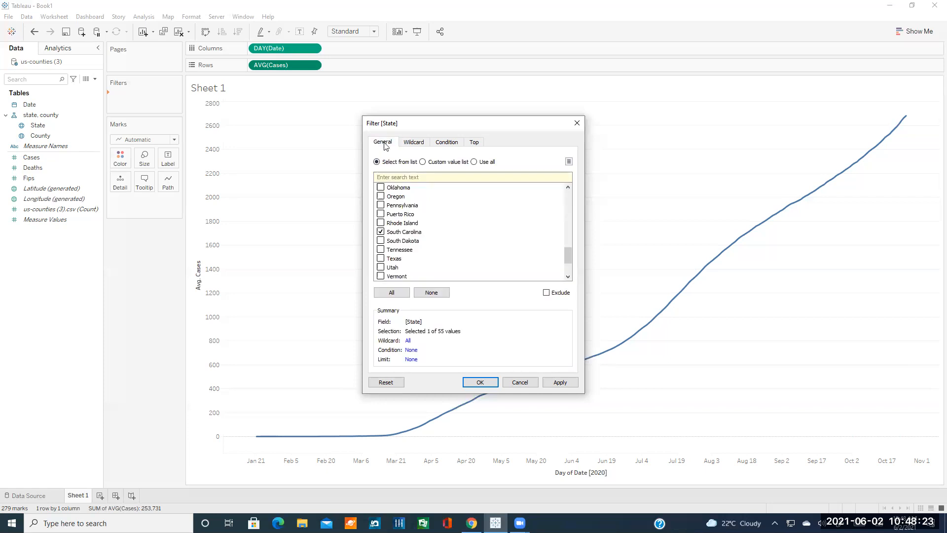
click(413, 144)
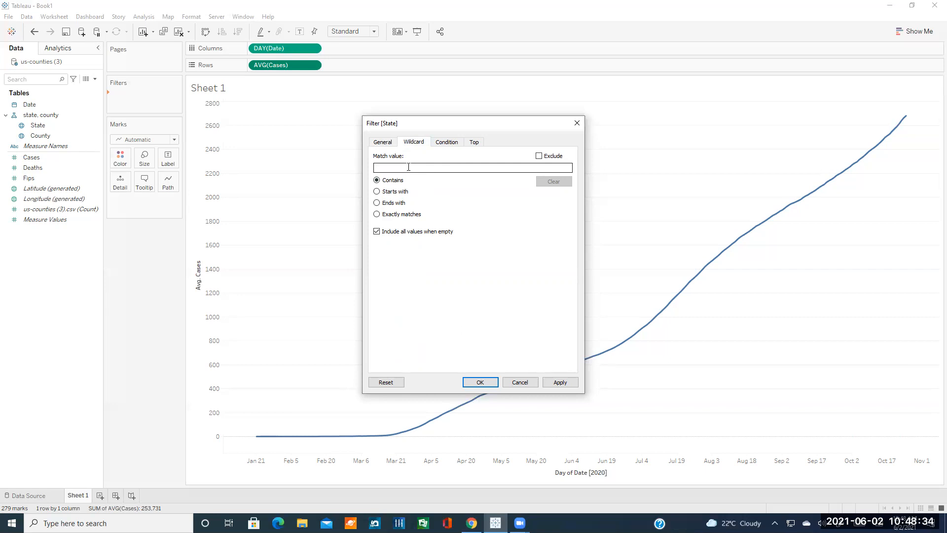
click(383, 142)
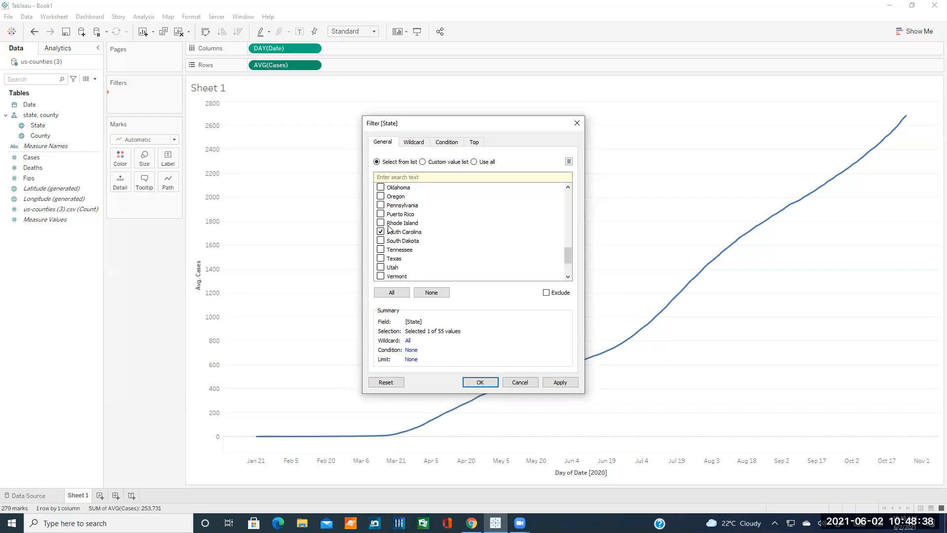
click(414, 143)
click(404, 169)
text(South Carolina)
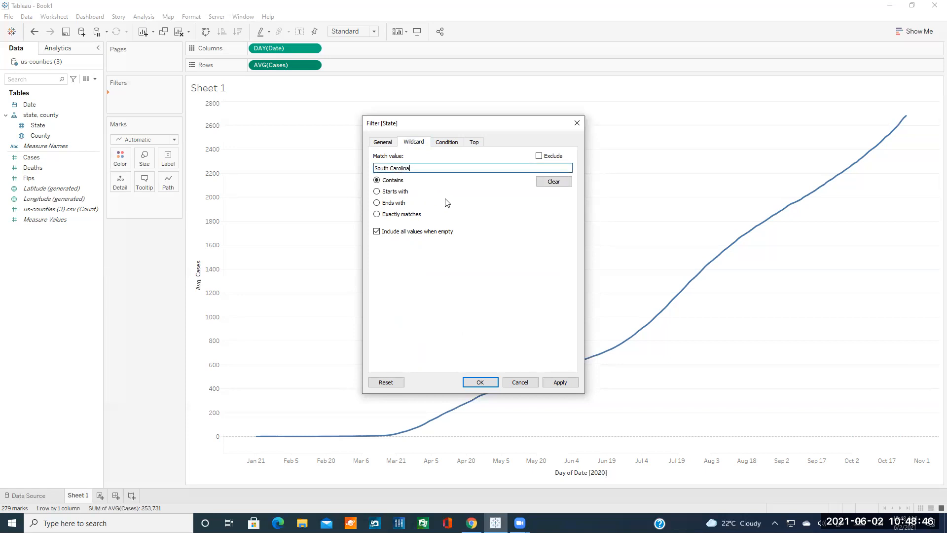
click(400, 192)
triple_click(401, 167)
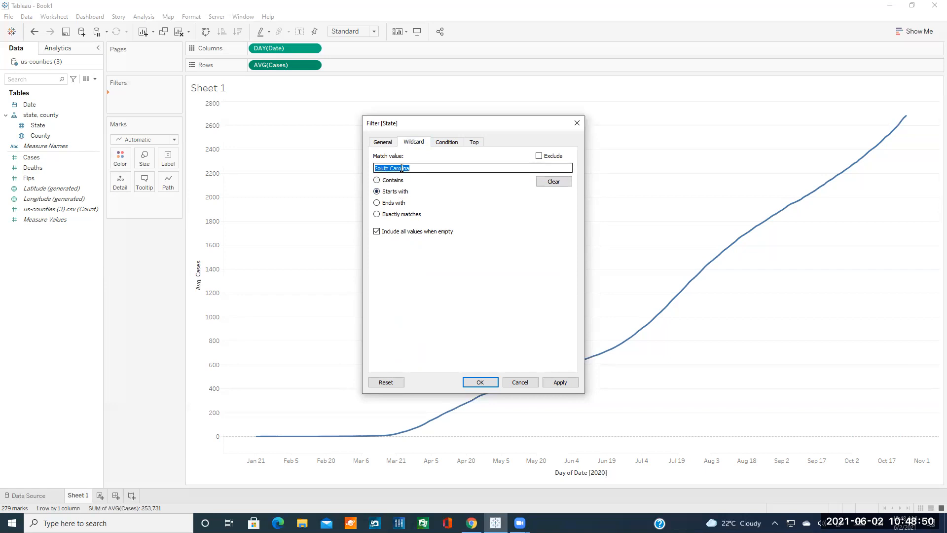
text(S)
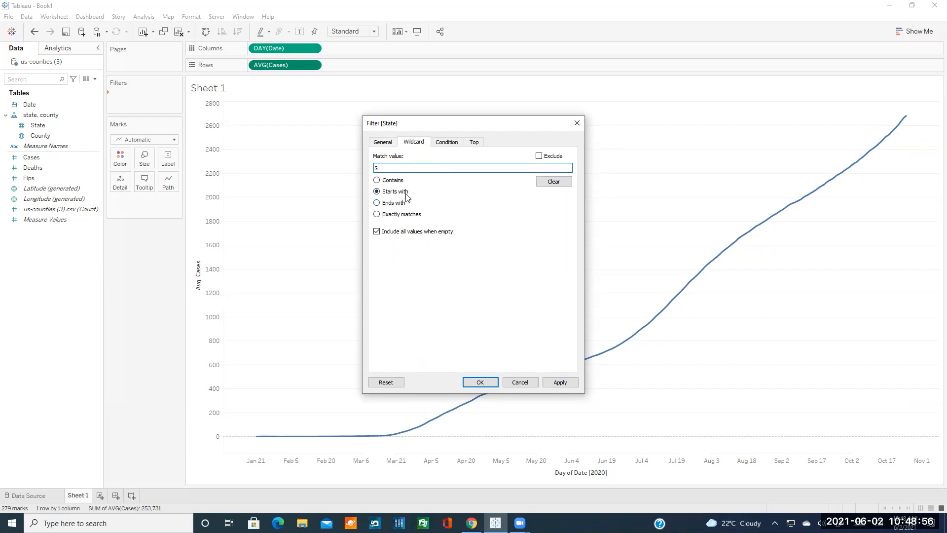
click(398, 202)
click(415, 217)
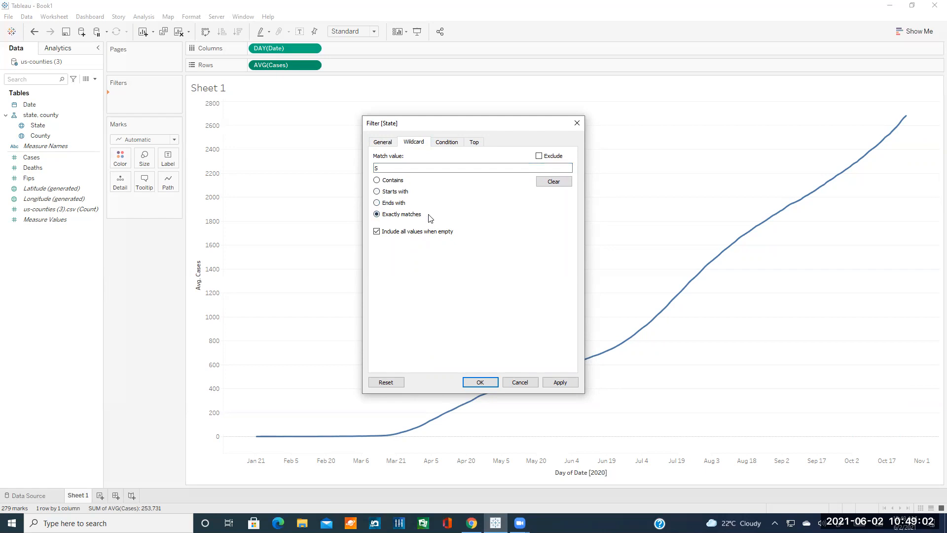
click(392, 167)
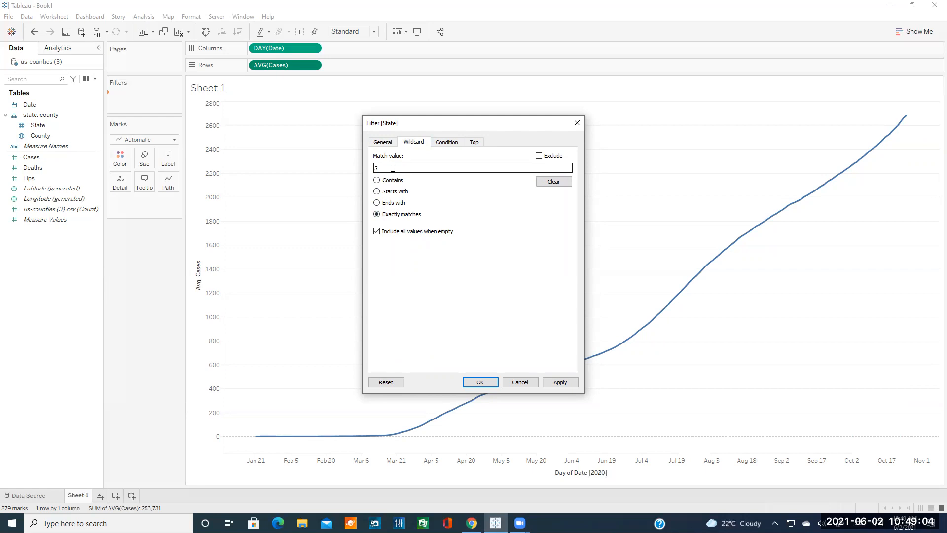
click(391, 180)
click(386, 167)
text(outh)
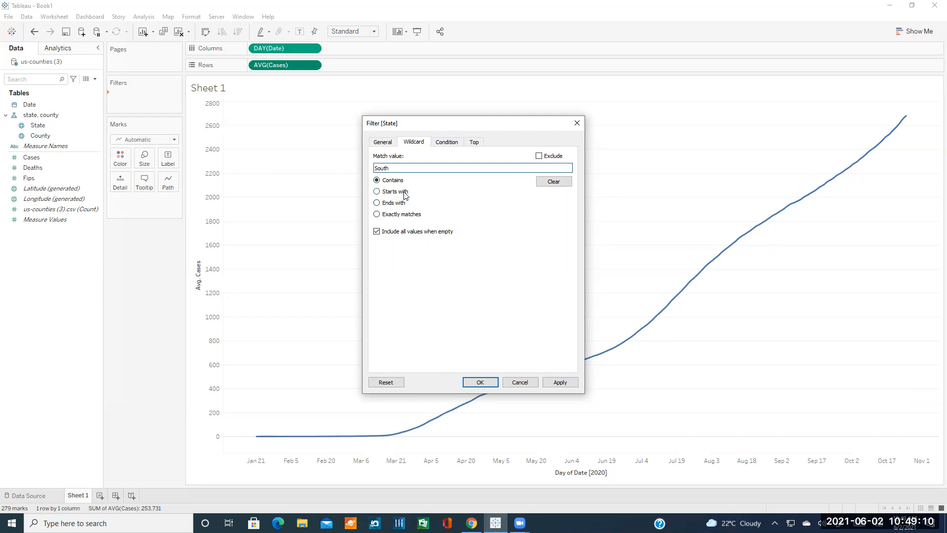
click(404, 214)
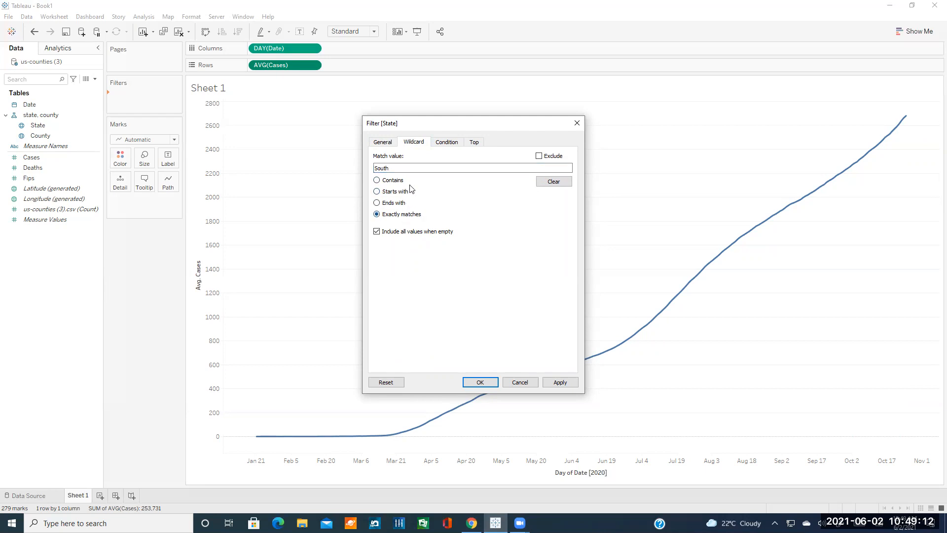
click(405, 168)
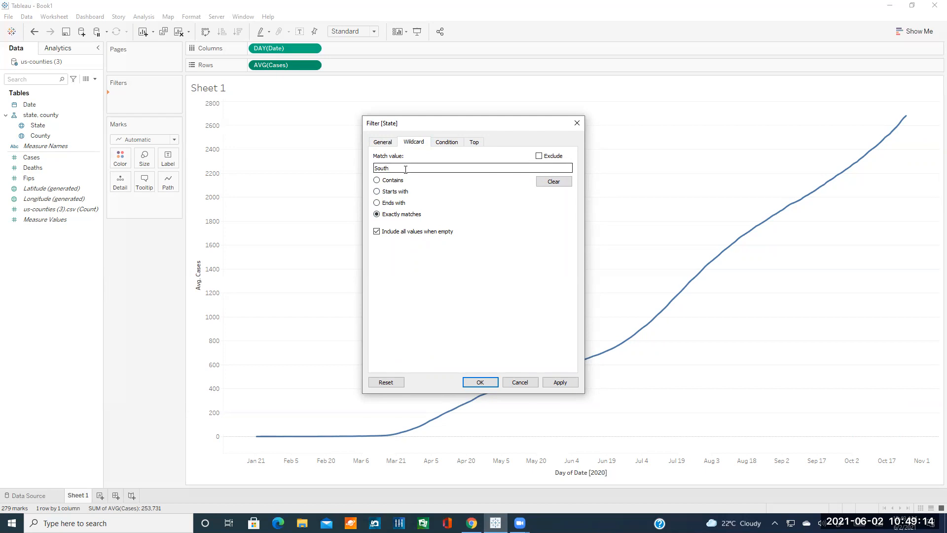
text(Carolina)
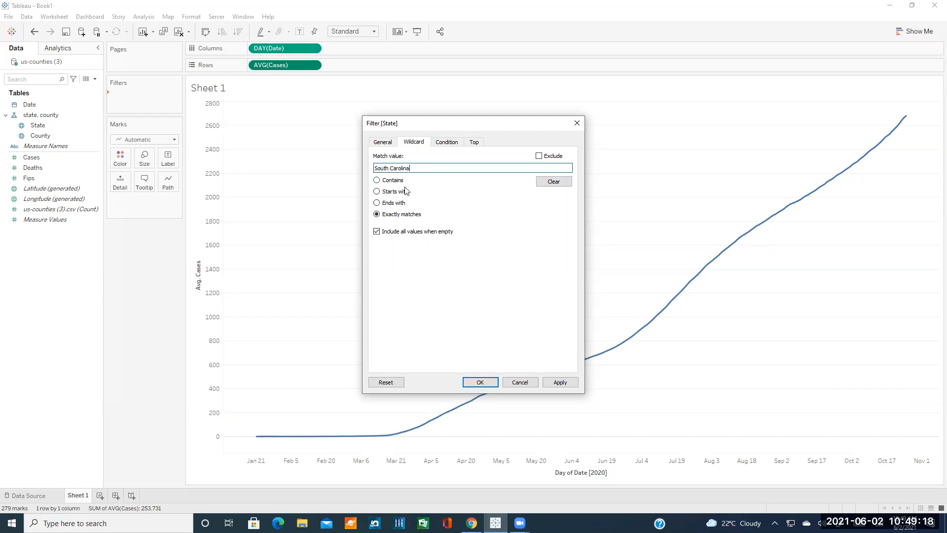
triple_click(403, 168)
text(Se)
key(BackSpace)
key(BackSpace)
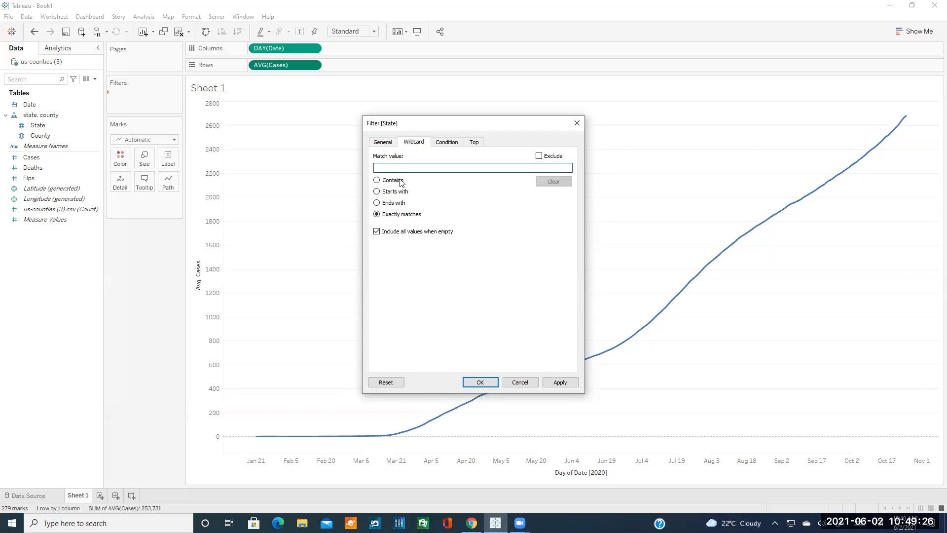
click(404, 182)
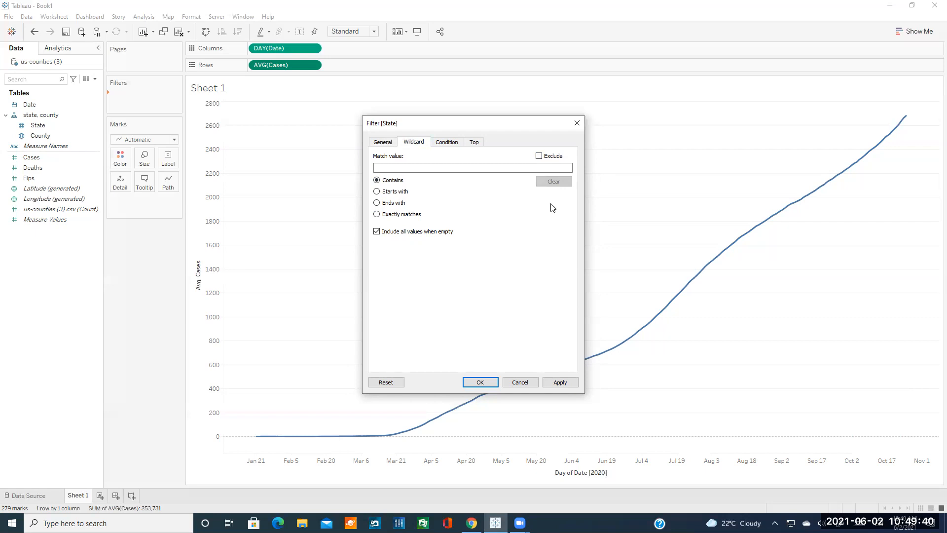
click(451, 144)
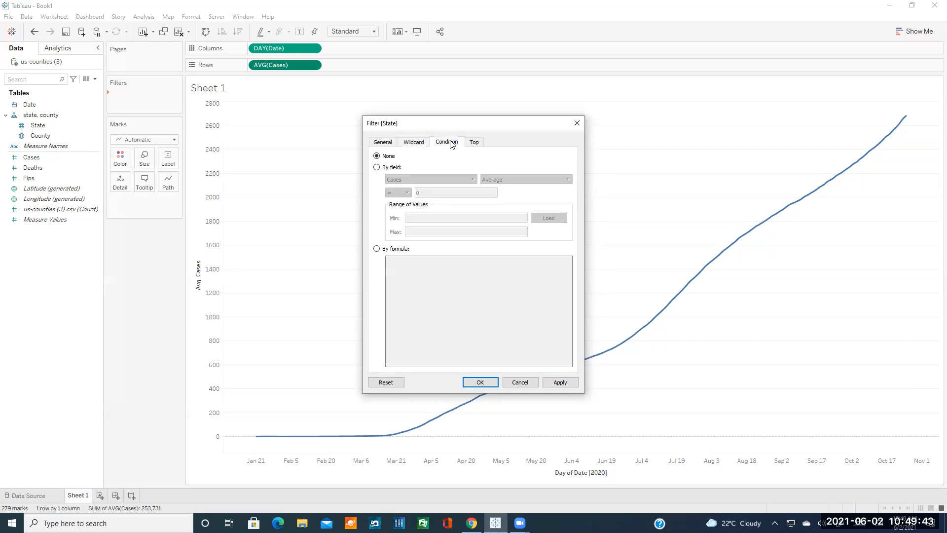
click(393, 169)
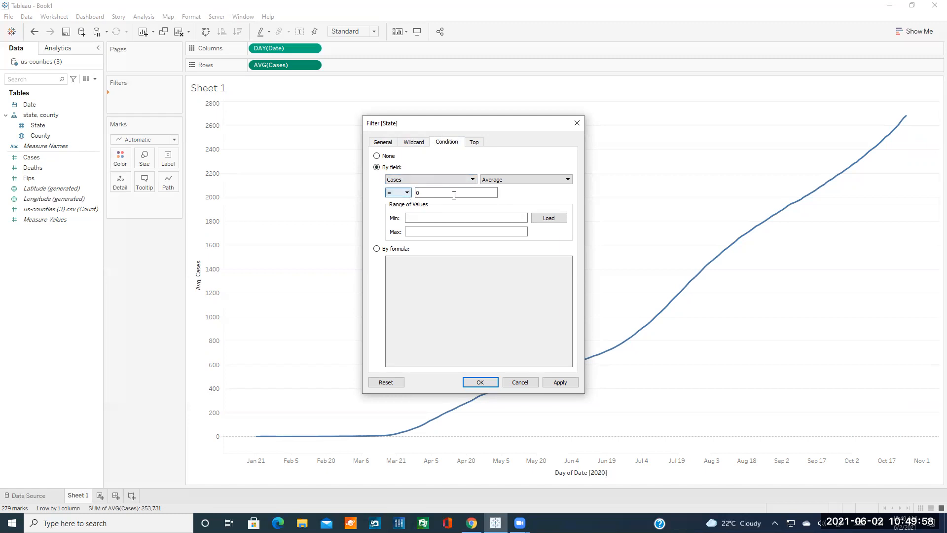
click(499, 184)
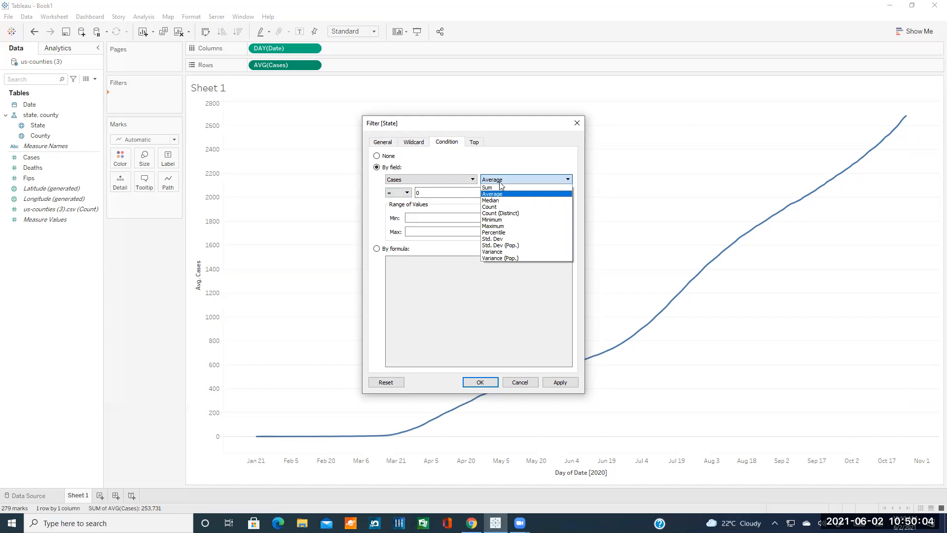
click(500, 182)
click(397, 194)
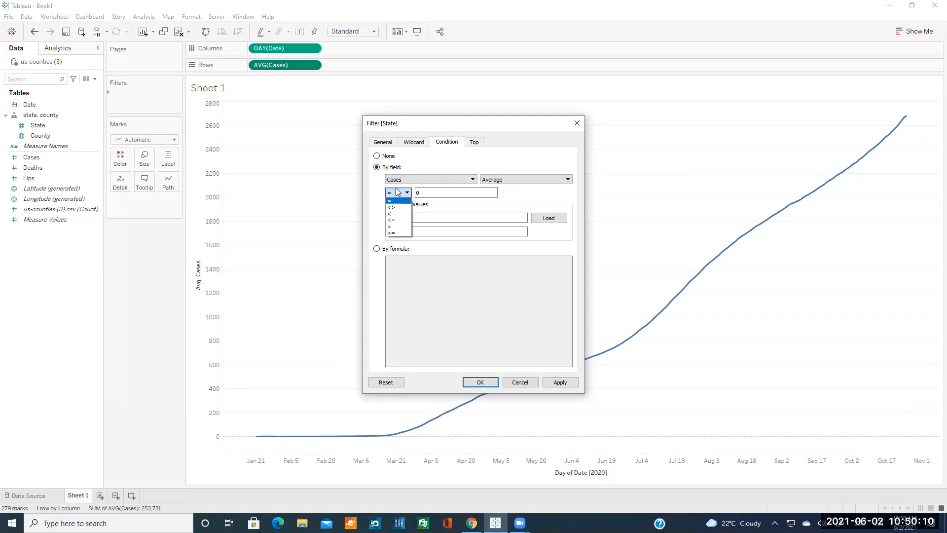
click(399, 200)
click(428, 191)
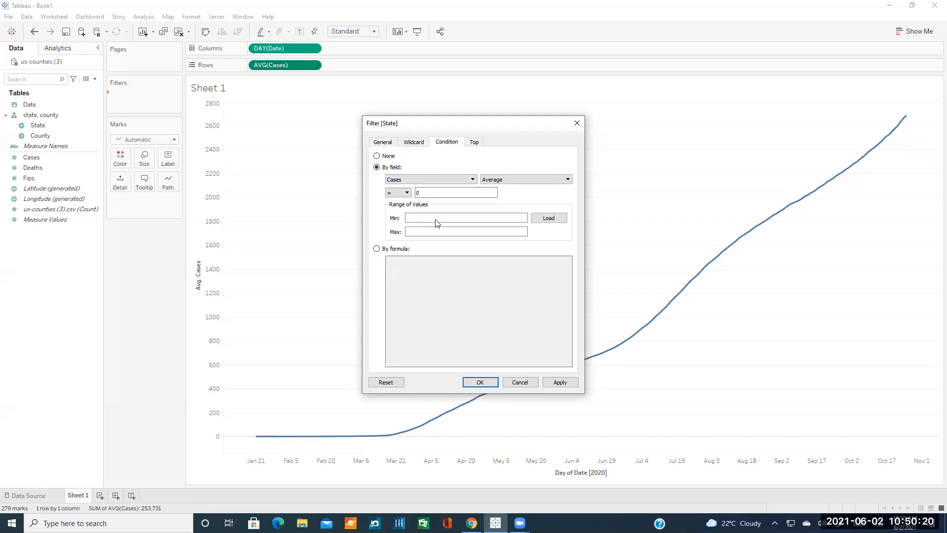
Draft a By formula condition joining ([Cases] > 10) and [Deaths] > 1.
click(395, 249)
click(427, 266)
text([)
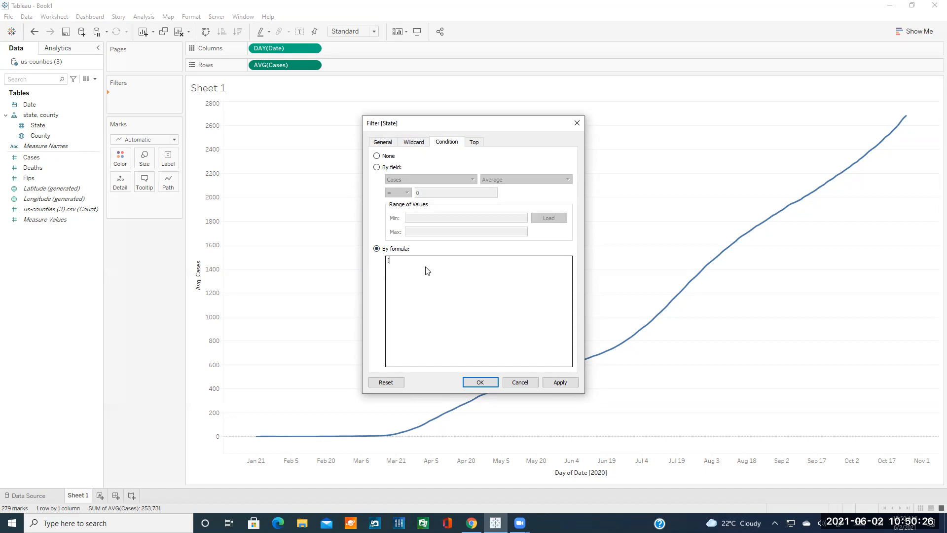
text(Cases] > 10 ))
key(Home)
text(()
key(End)
text(&& ()[Dea)
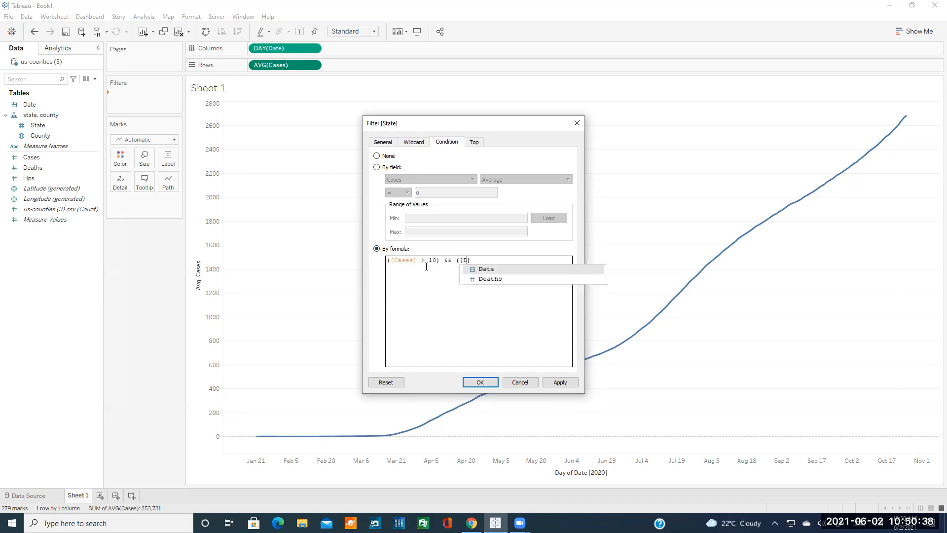
click(476, 270)
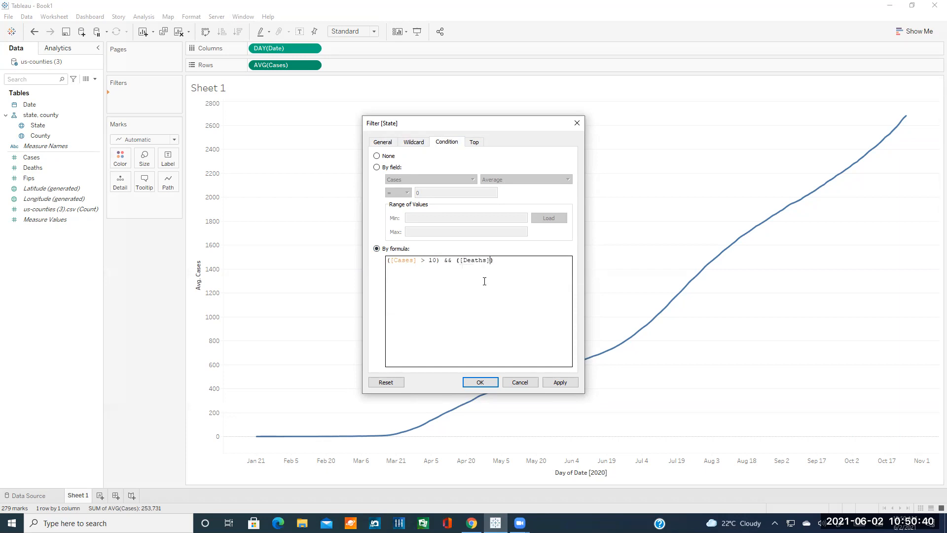
text(> 1)
Rewrite it as (AVG([Cases]) > 10) and (AVG([Deaths]) > 1), then set the condition to None.
click(448, 260)
key(BackSpace)
key(Delete)
text(and)
click(429, 260)
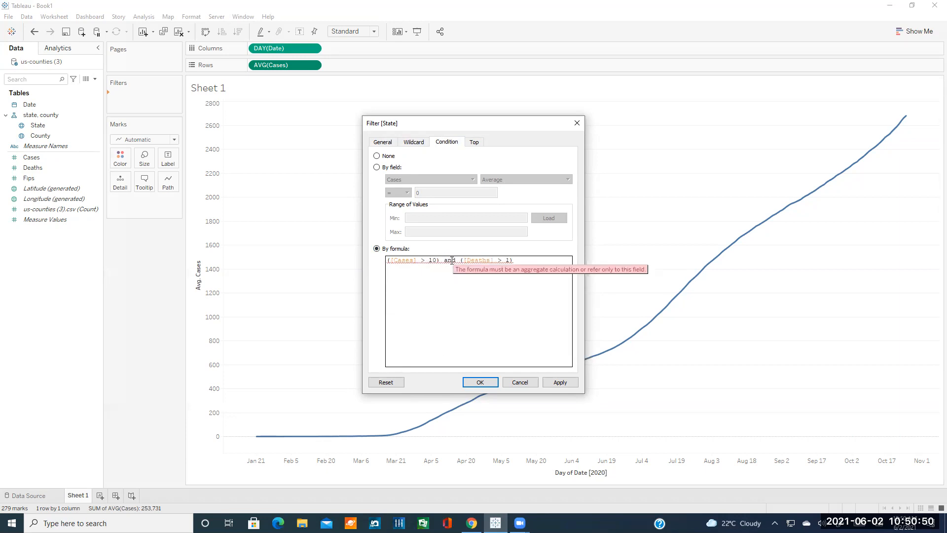
text(AVG)
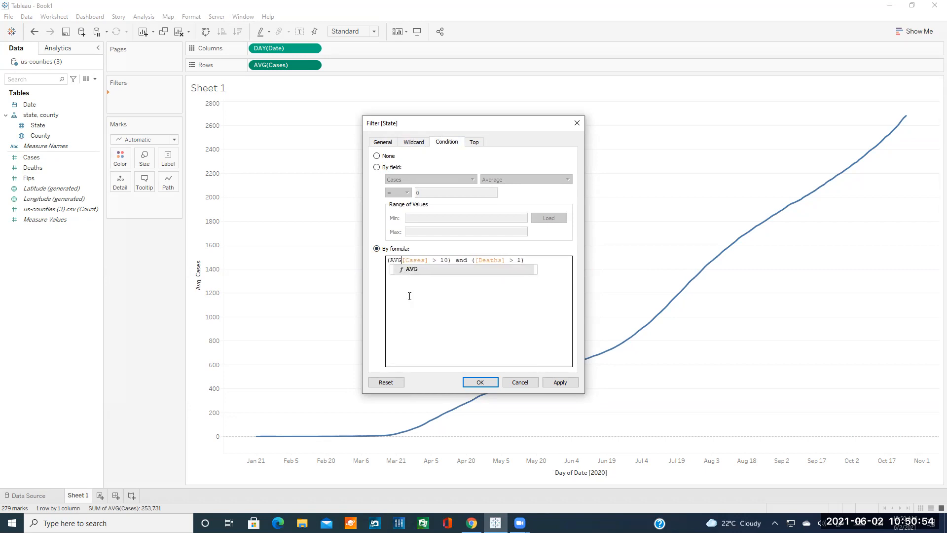
text(()
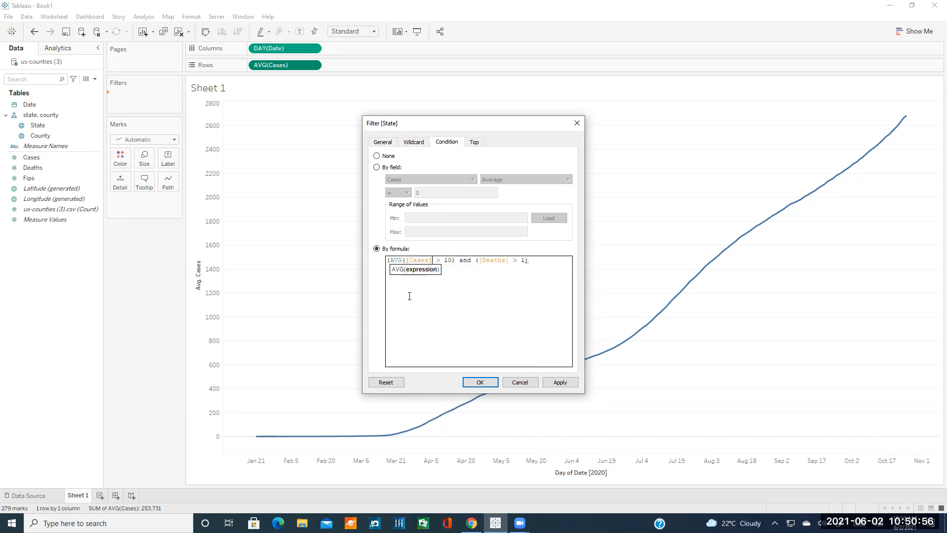
text())
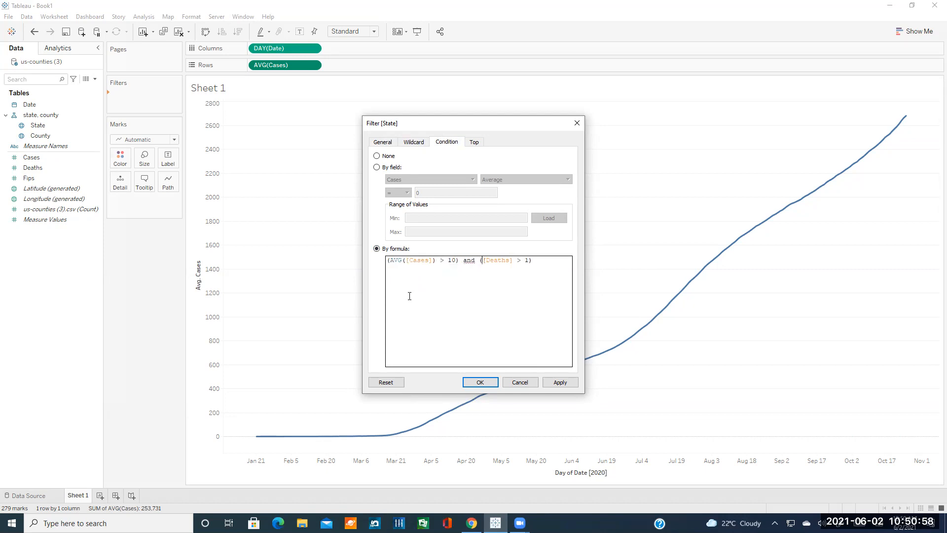
text(AVG()
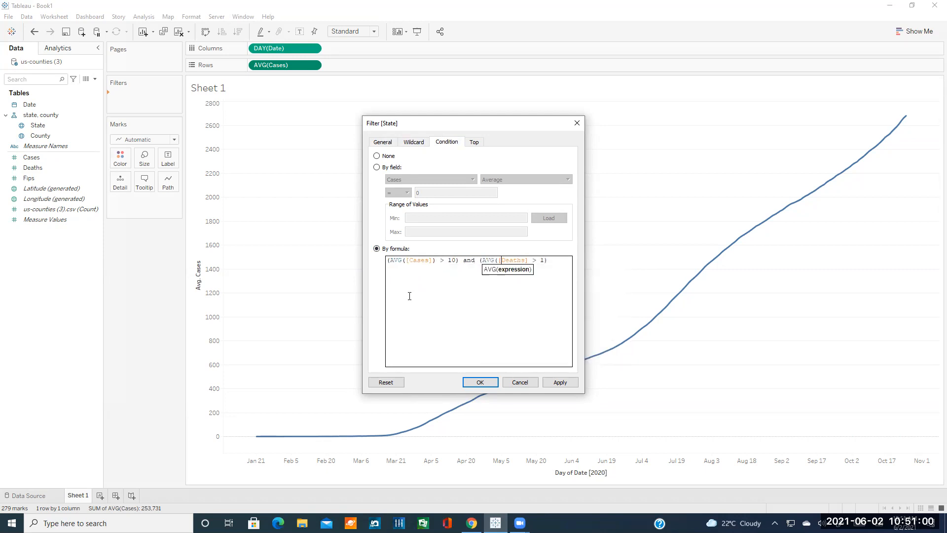
key(Right)
key(Right)
key(Right)
key(Right)
text())
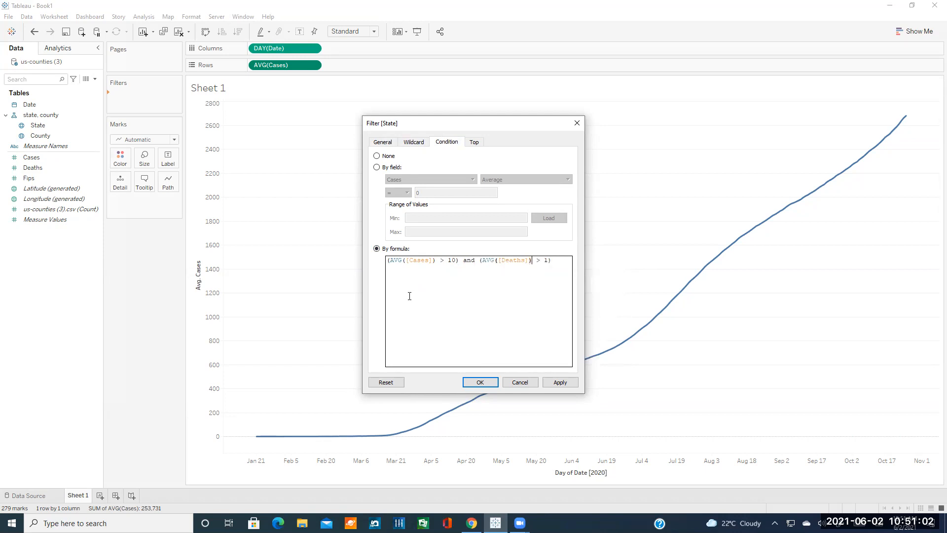
click(437, 291)
click(389, 157)
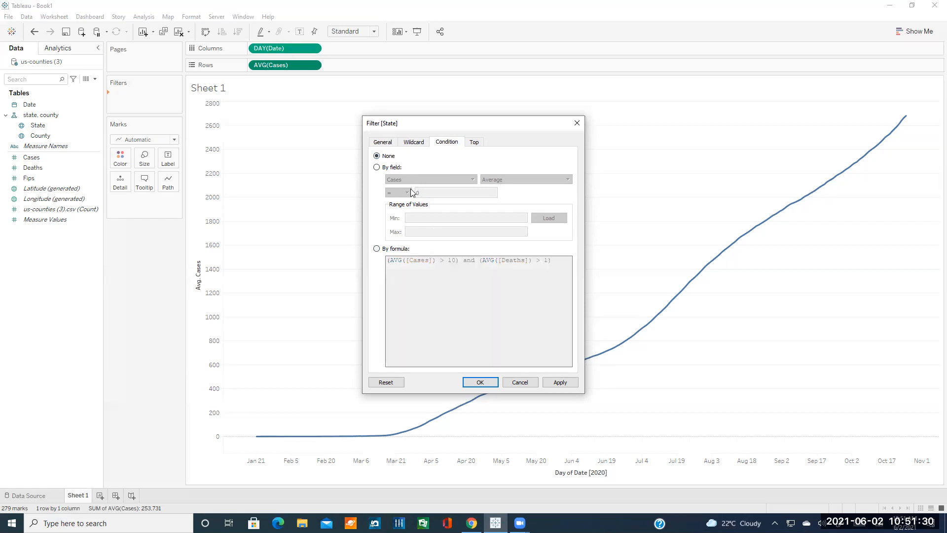
click(474, 143)
Inspect the Top tab's By field ranking options with Average, then set Top to None and return to General.
click(393, 168)
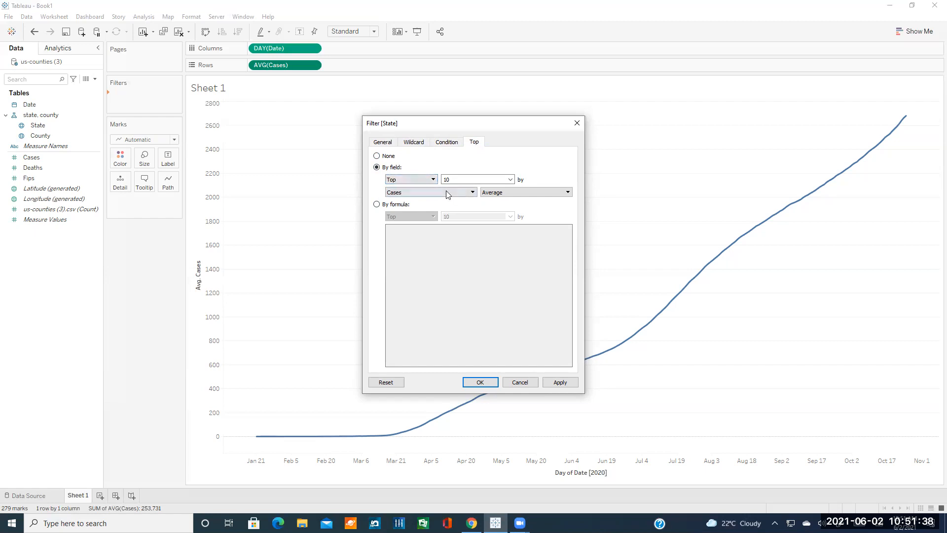
click(461, 192)
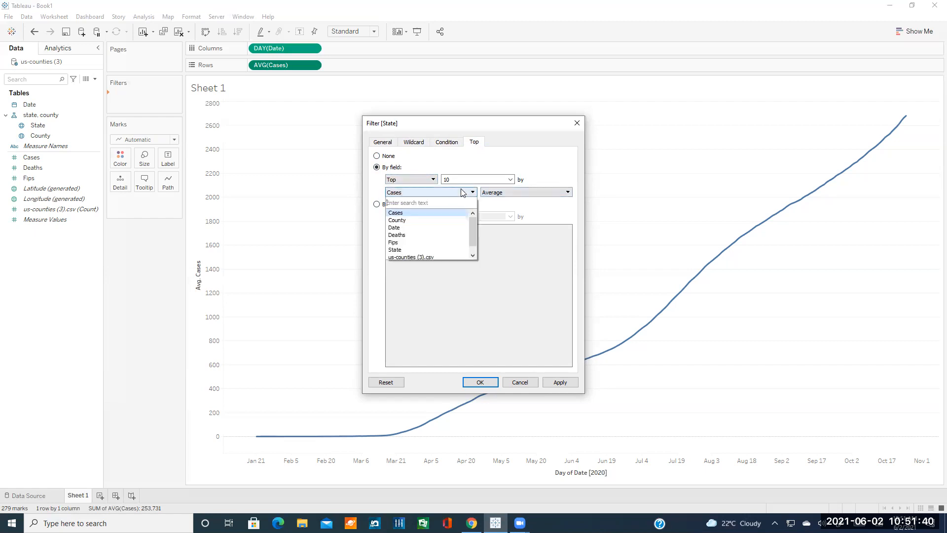
click(504, 196)
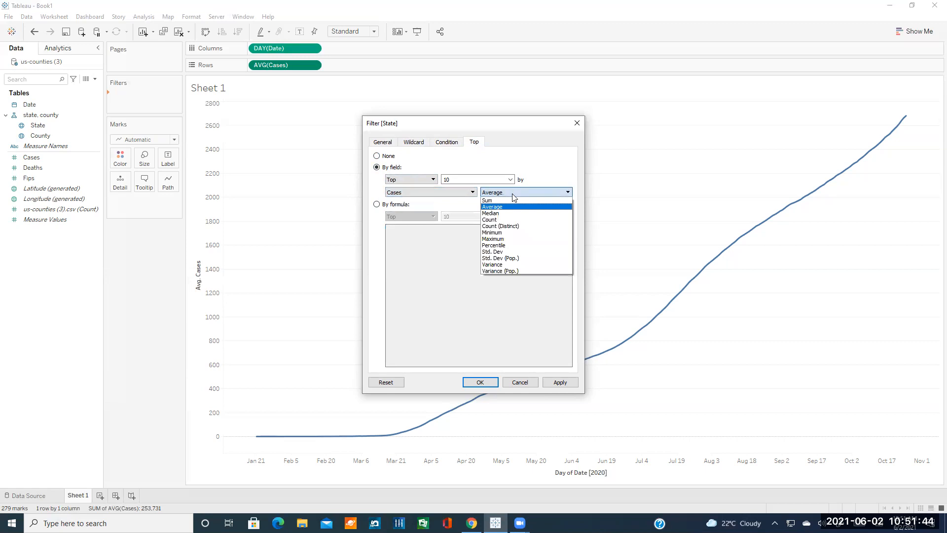
click(547, 173)
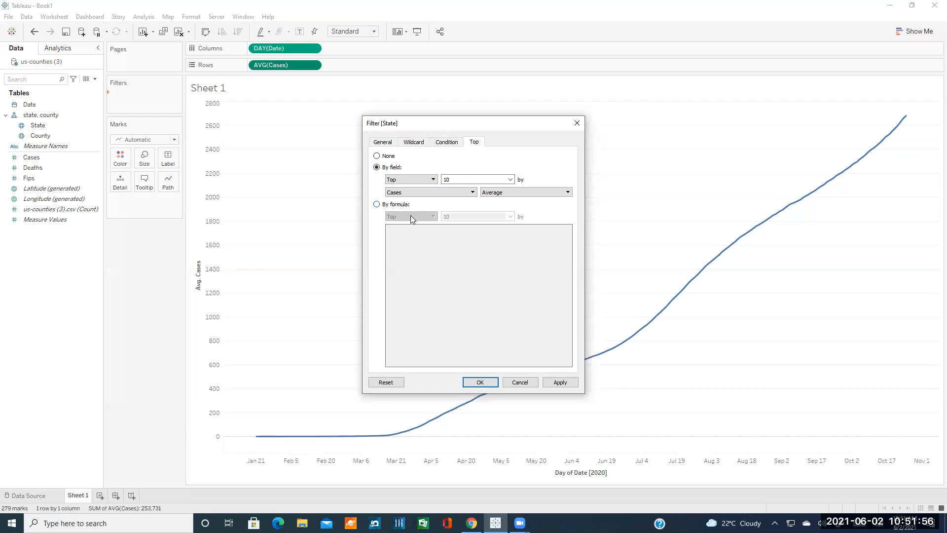
click(387, 157)
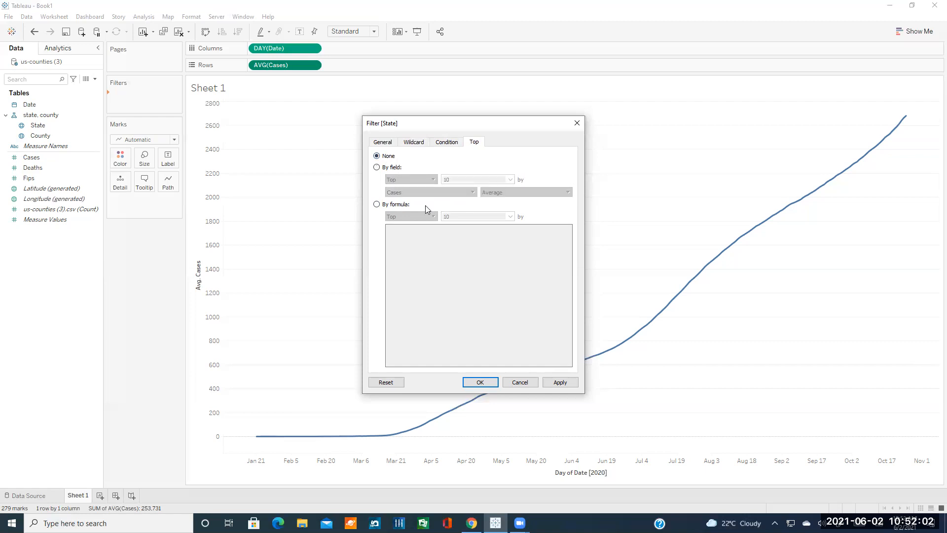
click(388, 144)
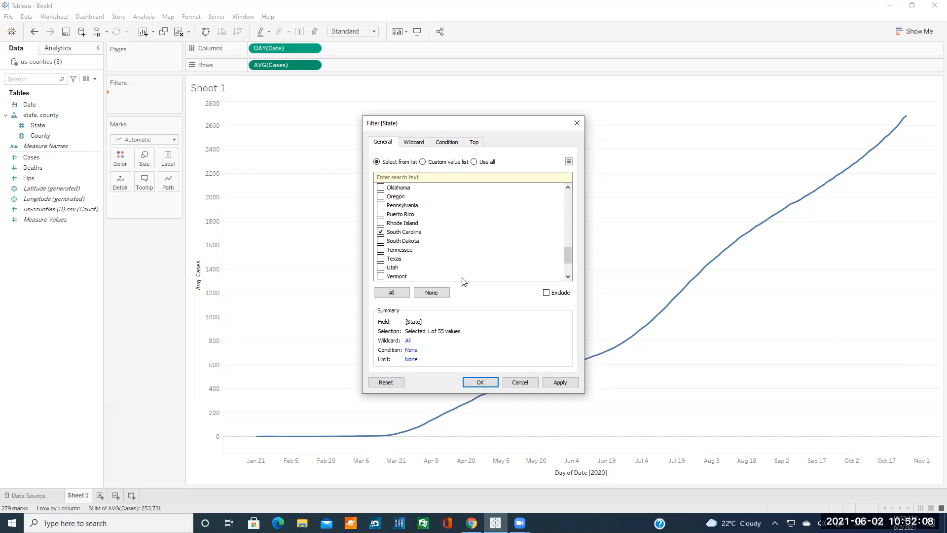
Apply the South Carolina-only filter, lifting the average Cases line to about 3,700, and select County.
click(481, 382)
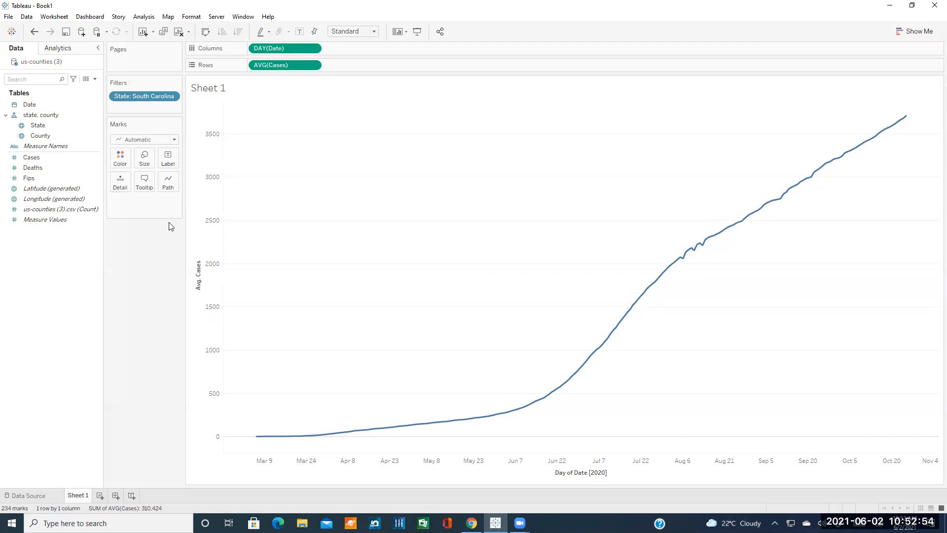
click(40, 136)
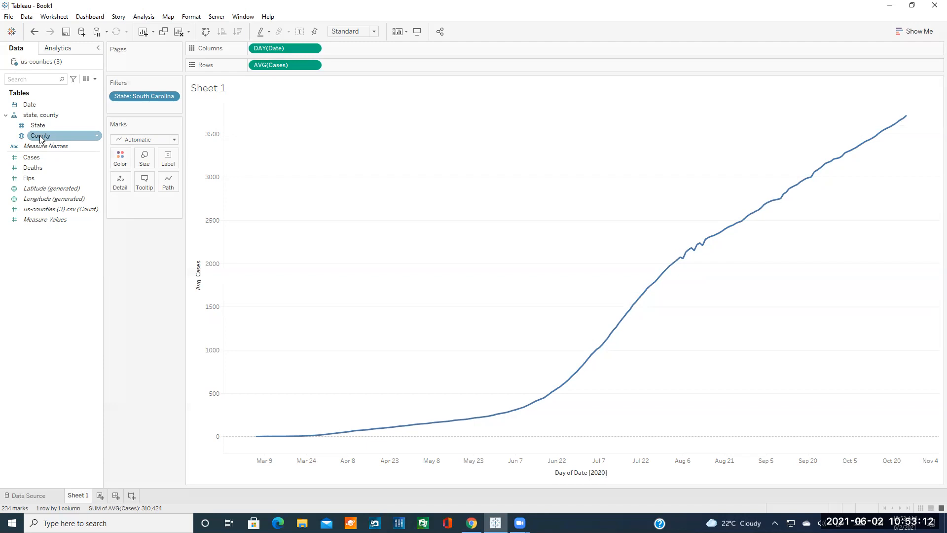
Put County on the Marks card as Color so each county draws its own coloured Cases line.
drag(39, 140, 132, 204)
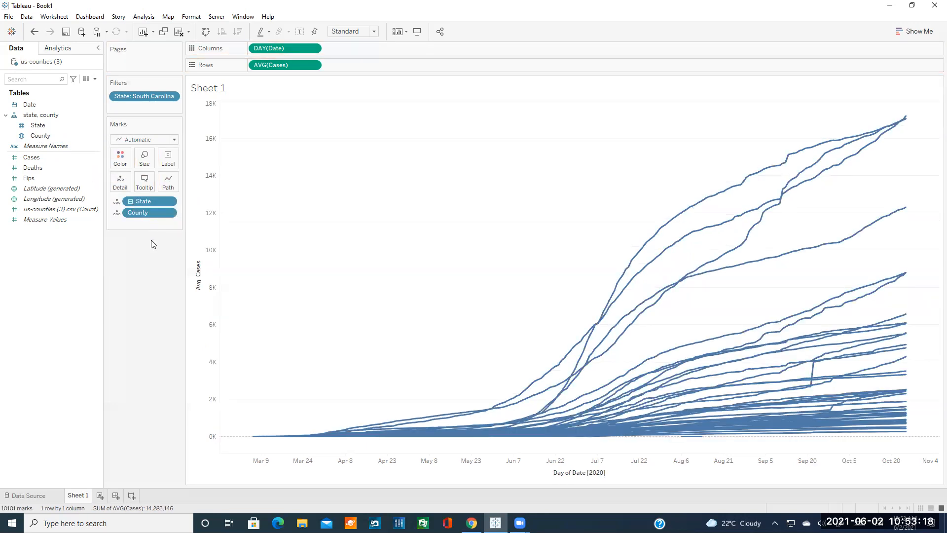
click(169, 213)
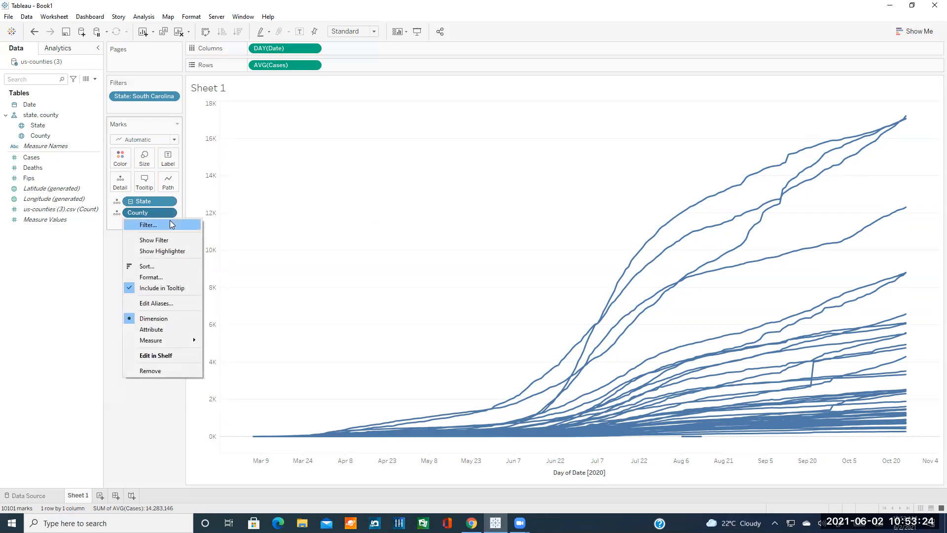
click(118, 212)
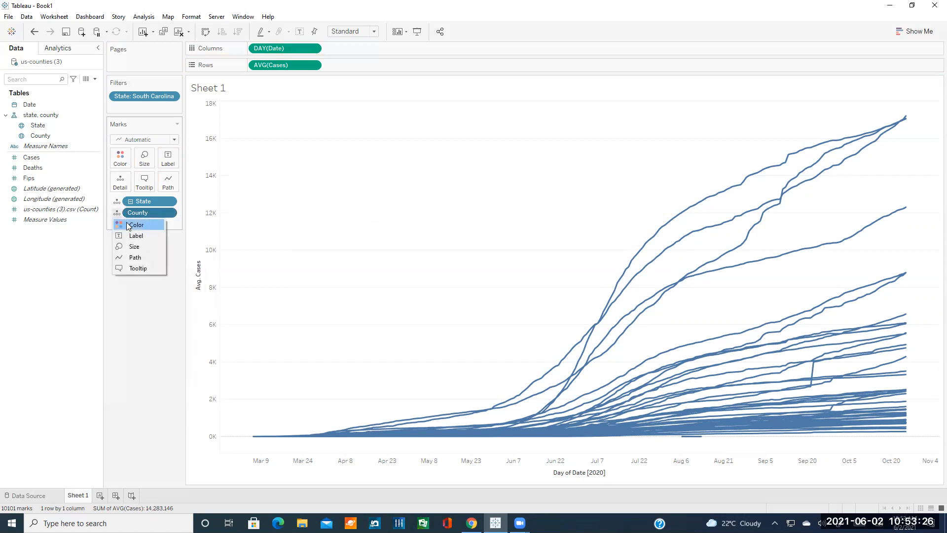
click(129, 226)
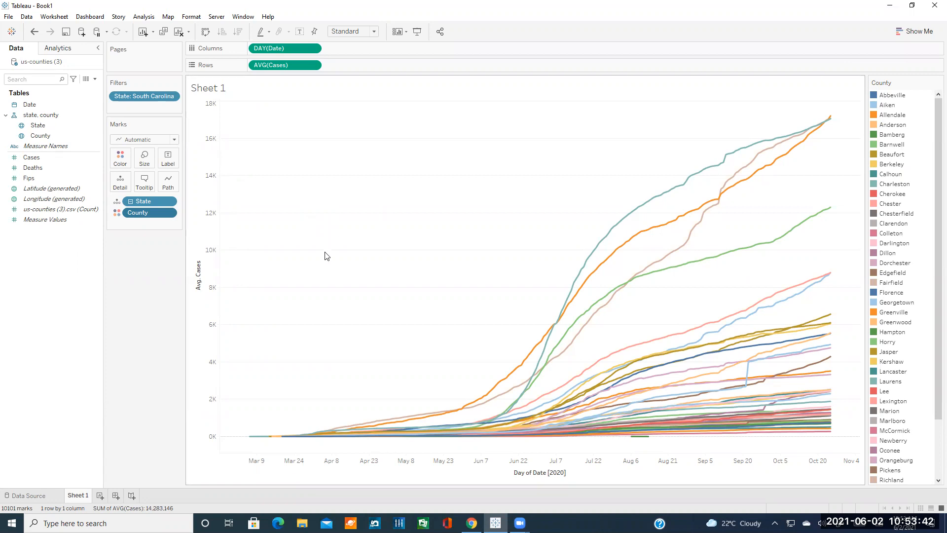
click(169, 213)
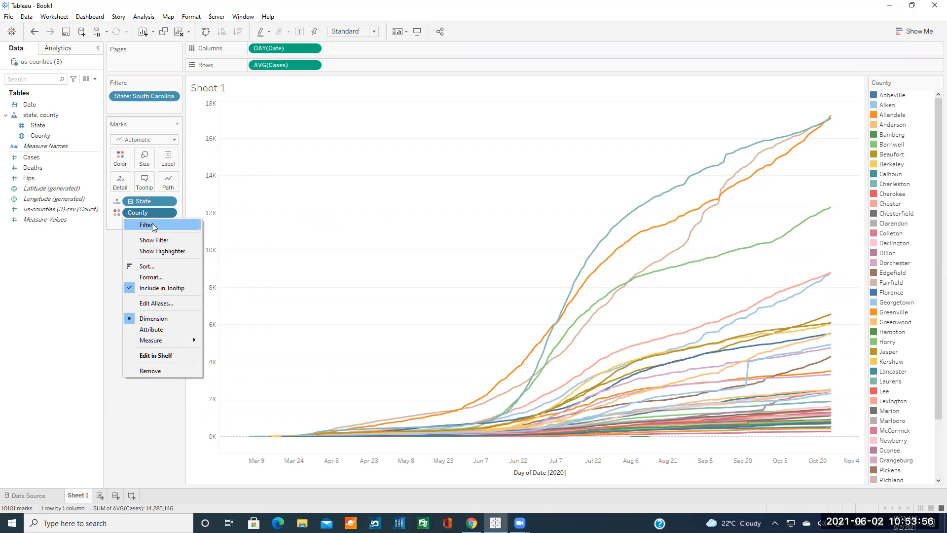
Open the County filter and clear every county from the list.
click(114, 237)
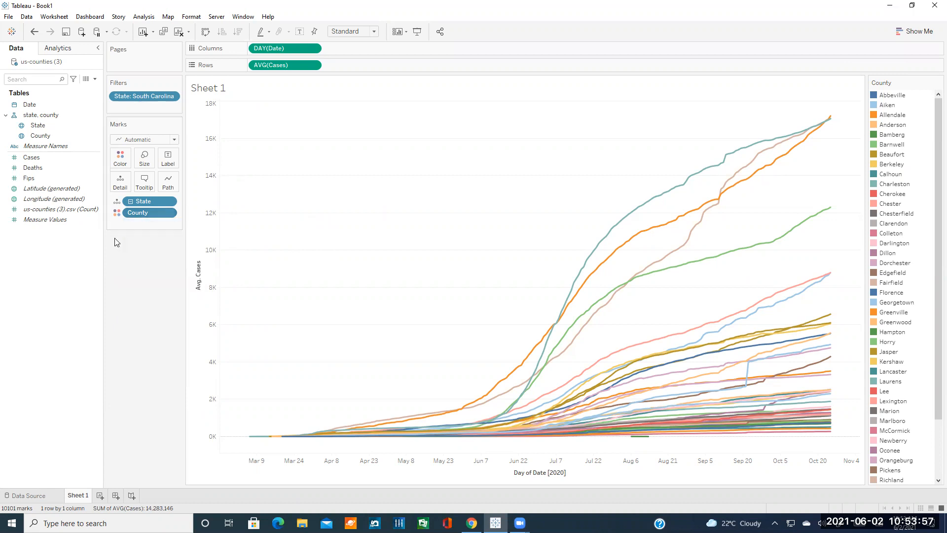
click(168, 213)
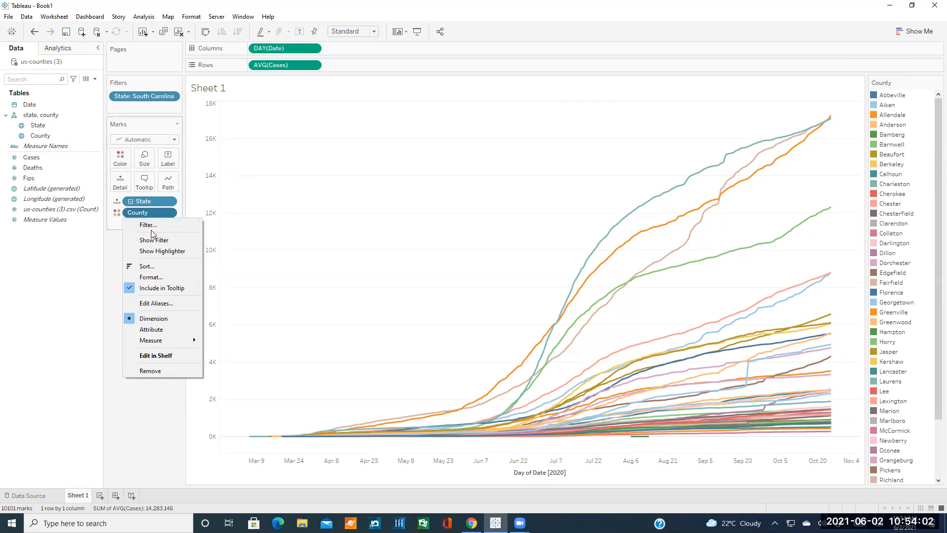
click(148, 226)
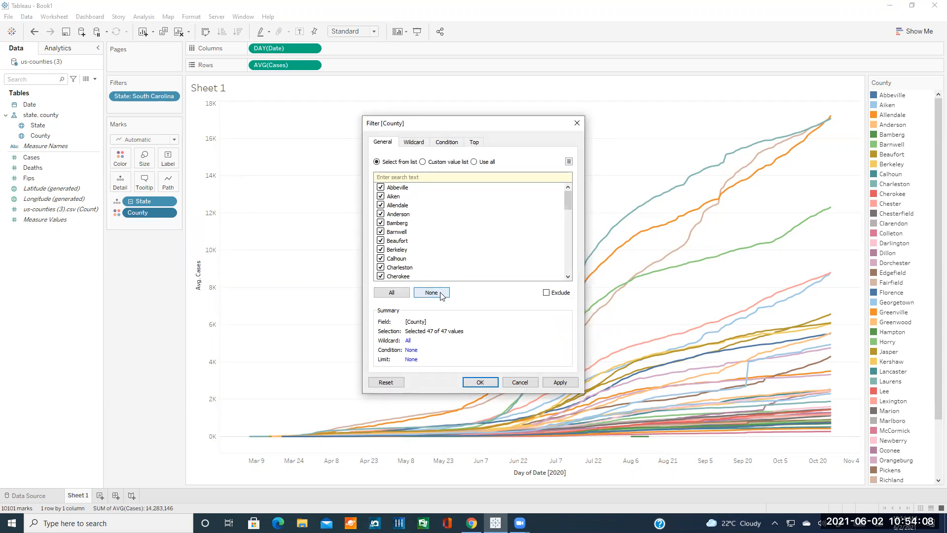
click(431, 293)
scroll(439, 240, down, 11)
scroll(439, 239, down, 1)
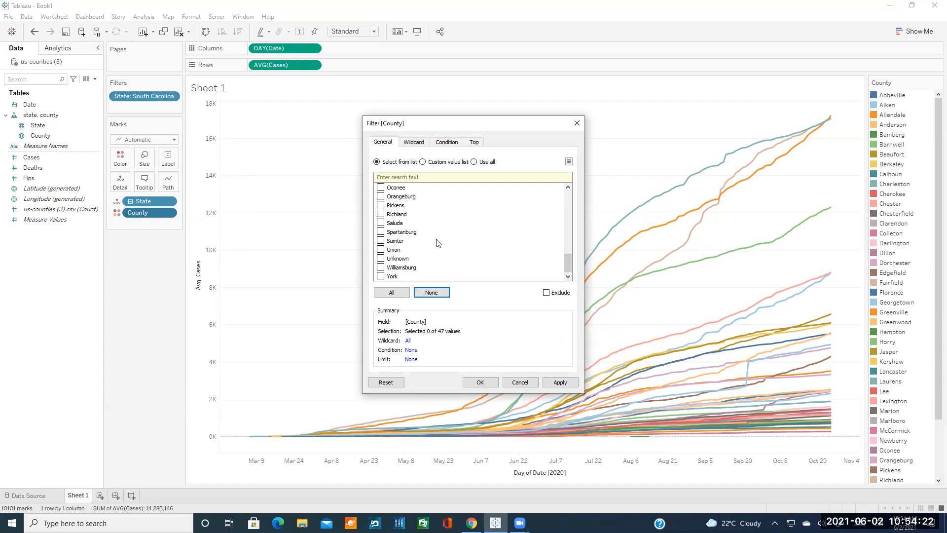
scroll(440, 239, up, 9)
scroll(443, 238, up, 4)
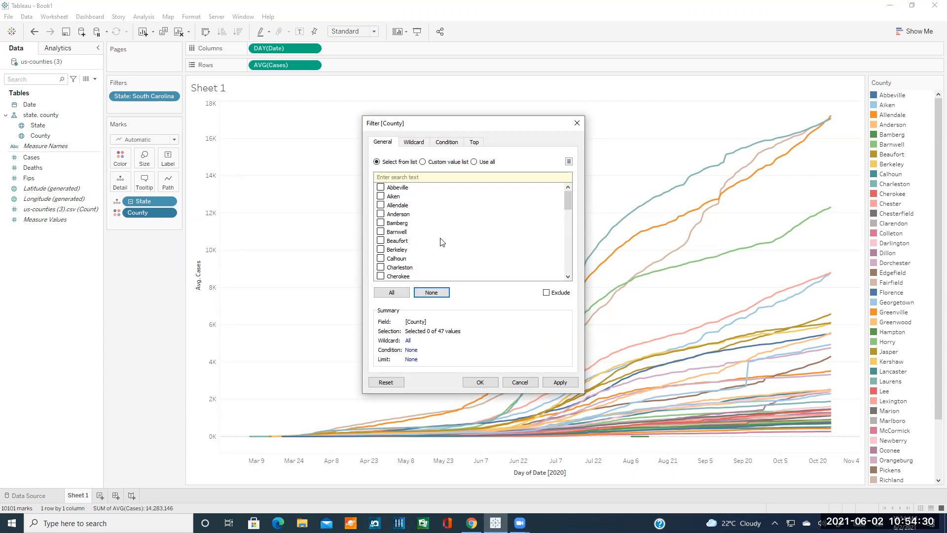
Tick Anderson, Greenville, Oconee and Pickens in the County filter list.
click(381, 213)
scroll(419, 251, down, 3)
click(381, 250)
scroll(399, 254, down, 4)
scroll(407, 257, down, 1)
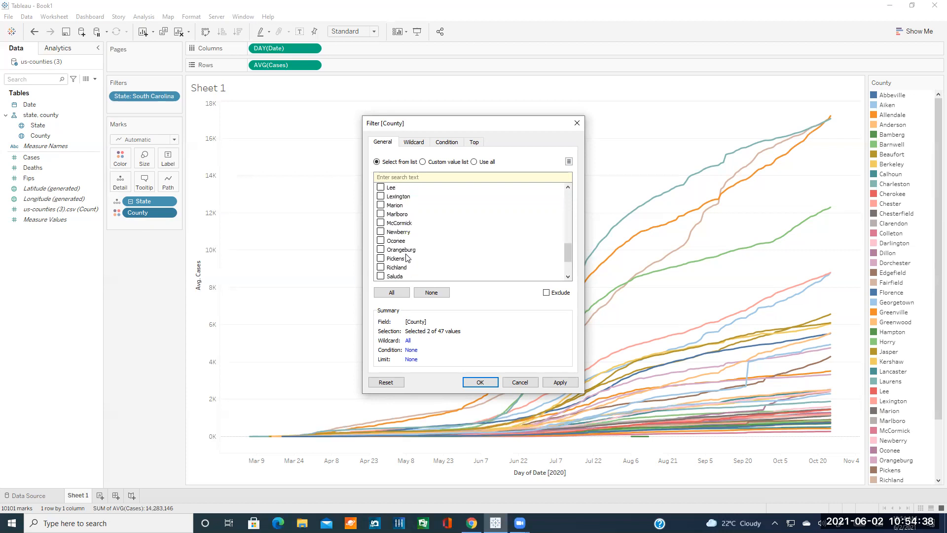
click(380, 258)
click(381, 240)
Review the Wildcard, Condition and Top tabs, then apply the four-county filter.
click(414, 142)
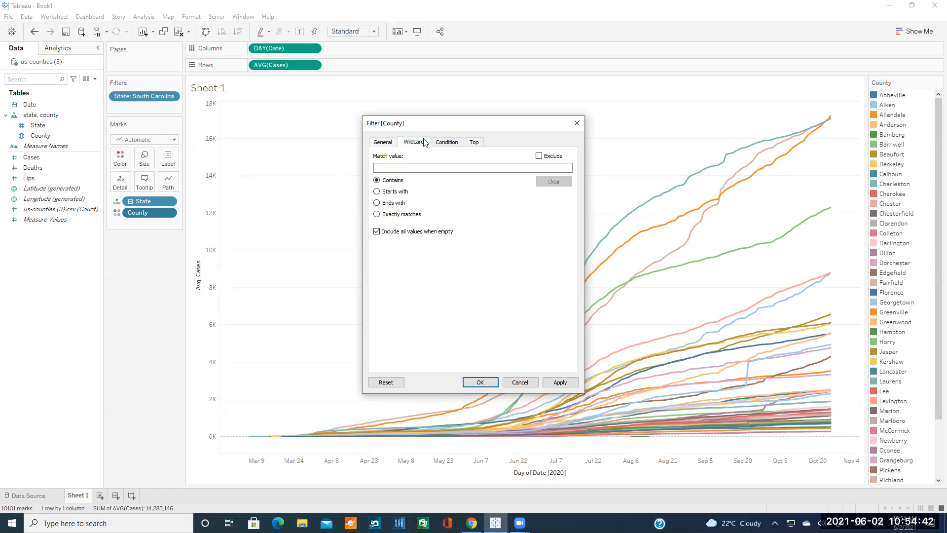
click(447, 142)
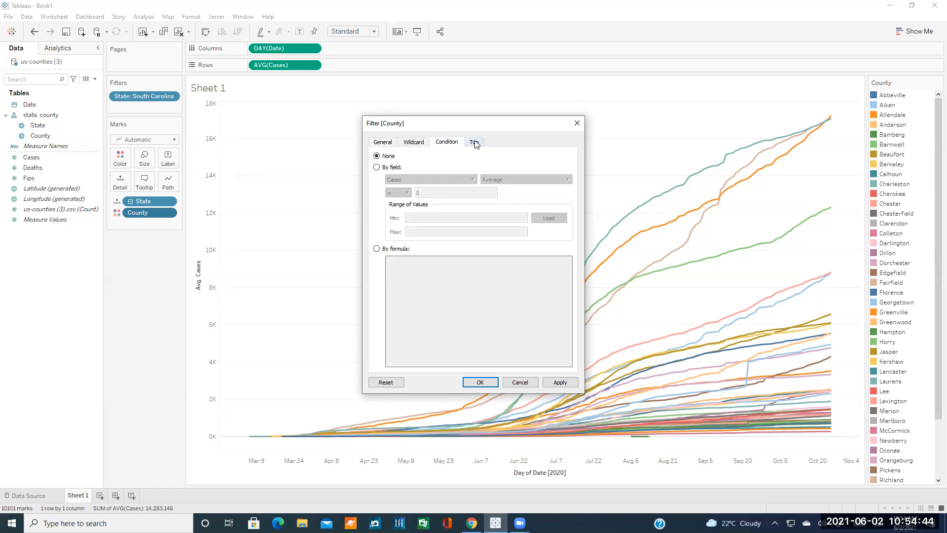
click(474, 143)
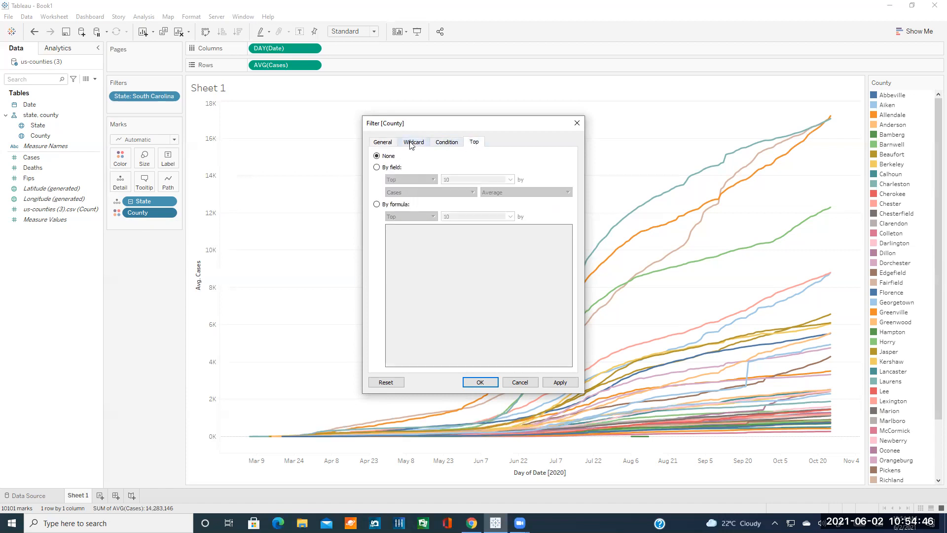
click(414, 142)
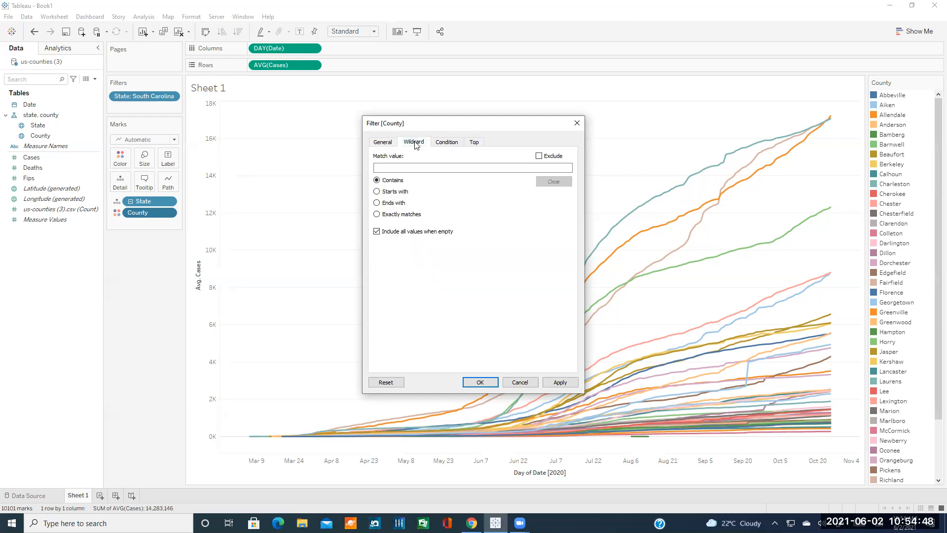
click(383, 142)
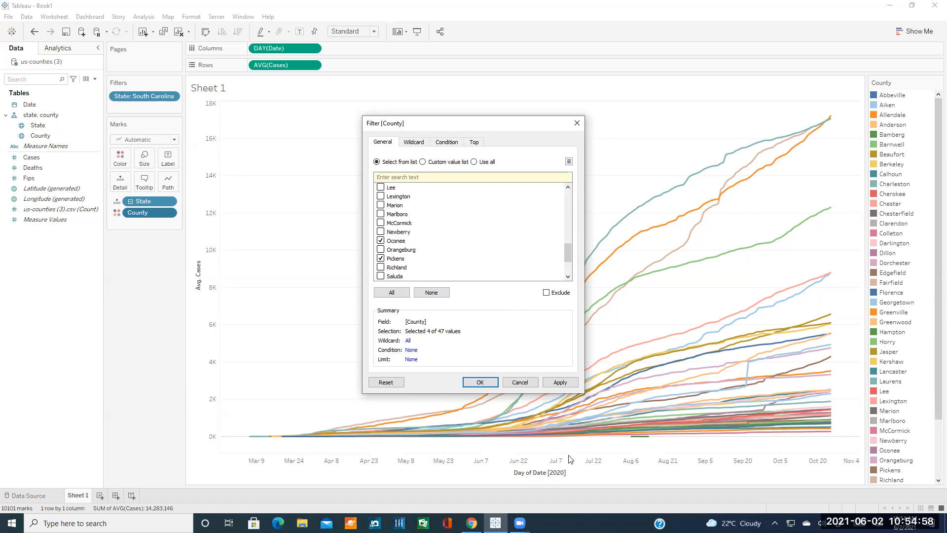
click(483, 382)
click(483, 382)
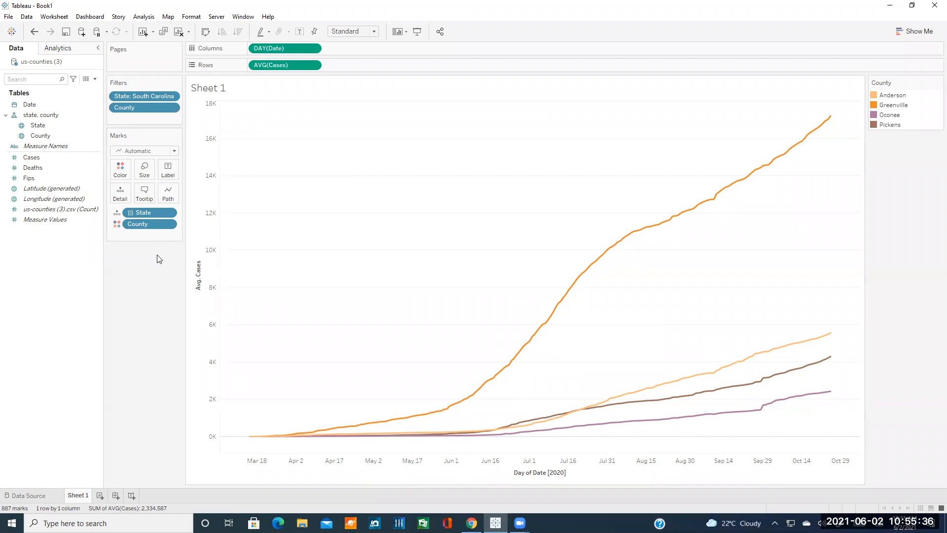
Open the dropdown menu of the County colour legend.
click(169, 224)
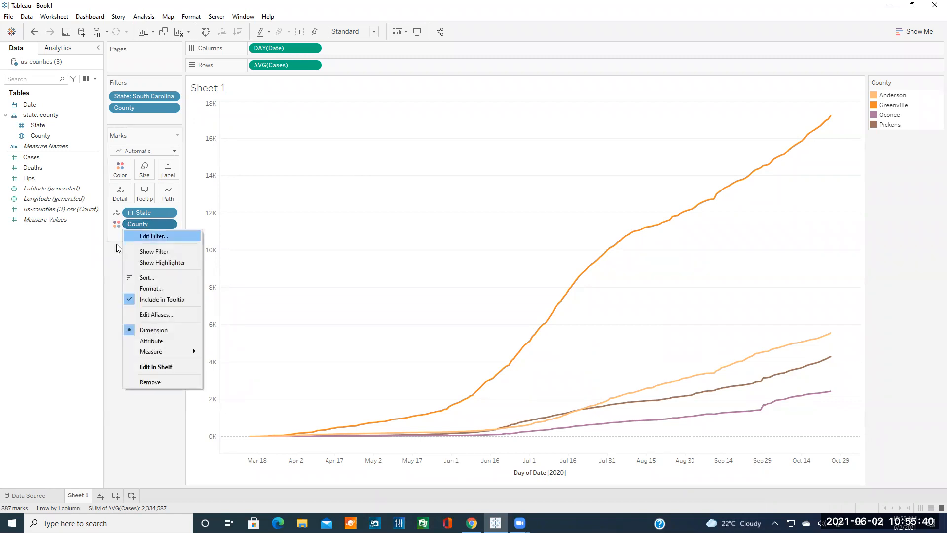
click(105, 260)
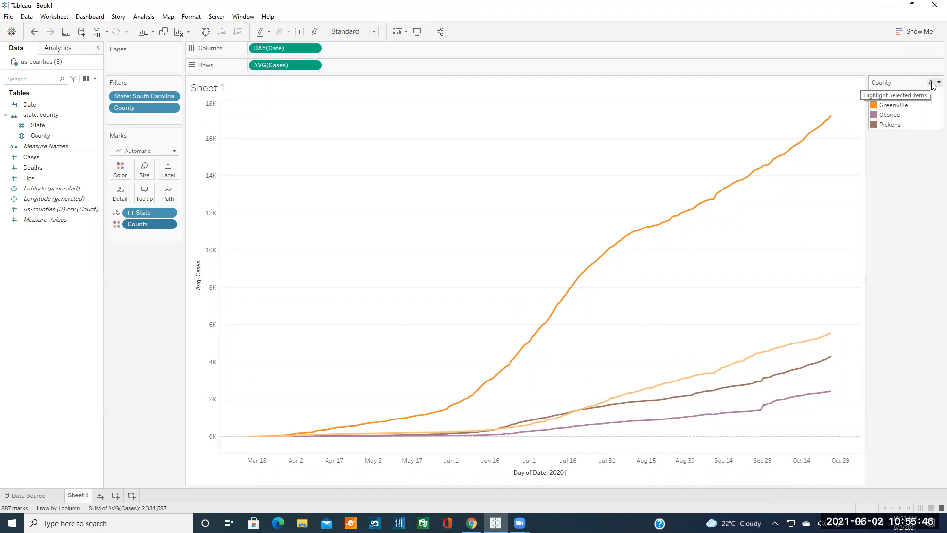
click(933, 84)
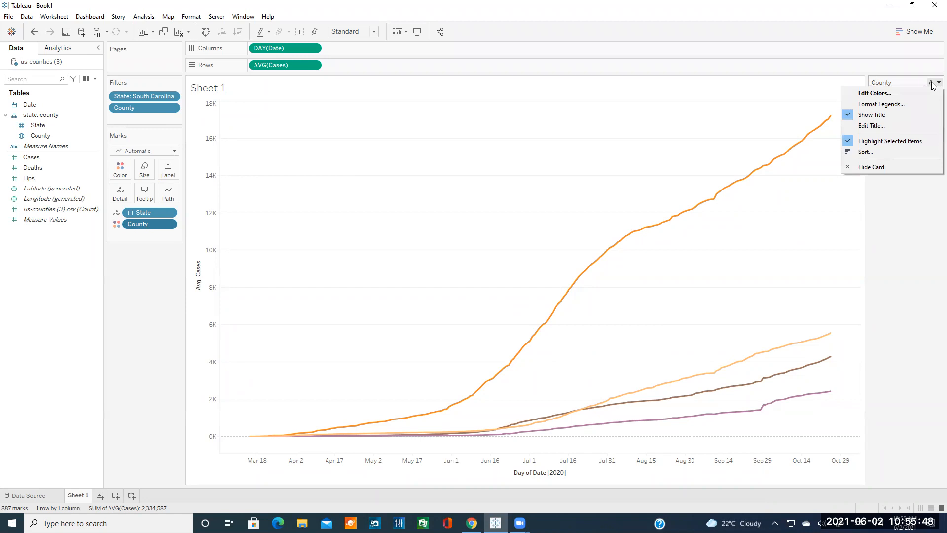
Assign the Tableau Classic Medium palette to the county colours.
click(933, 83)
click(932, 84)
click(879, 95)
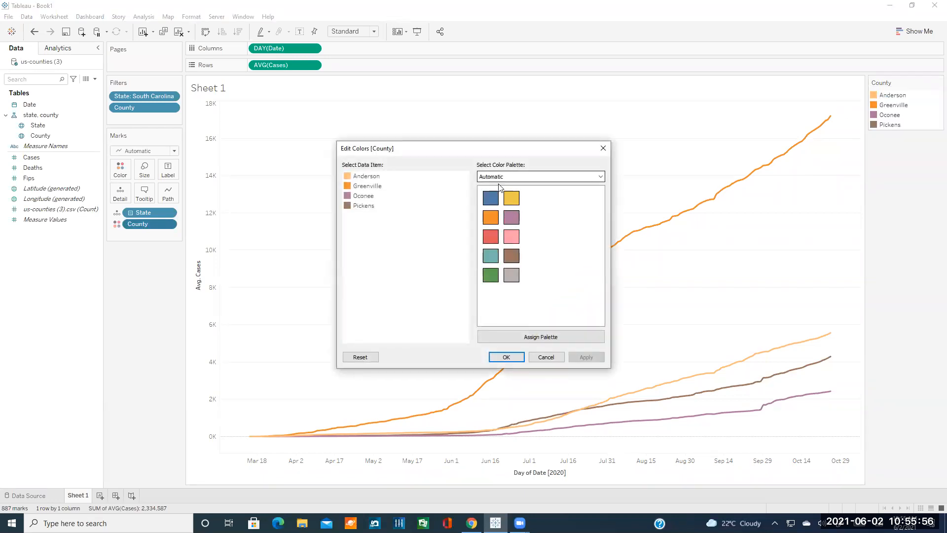
click(521, 339)
click(546, 178)
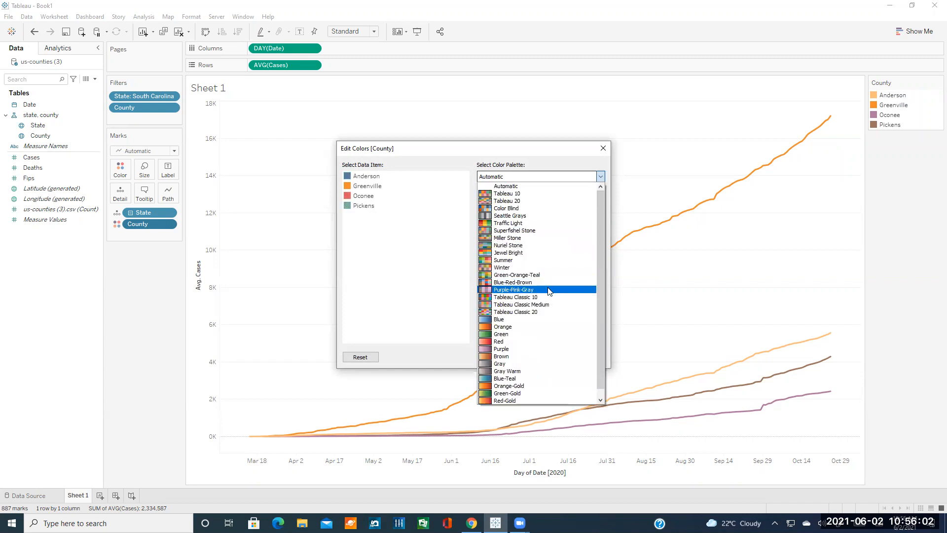
scroll(549, 291, down, 1)
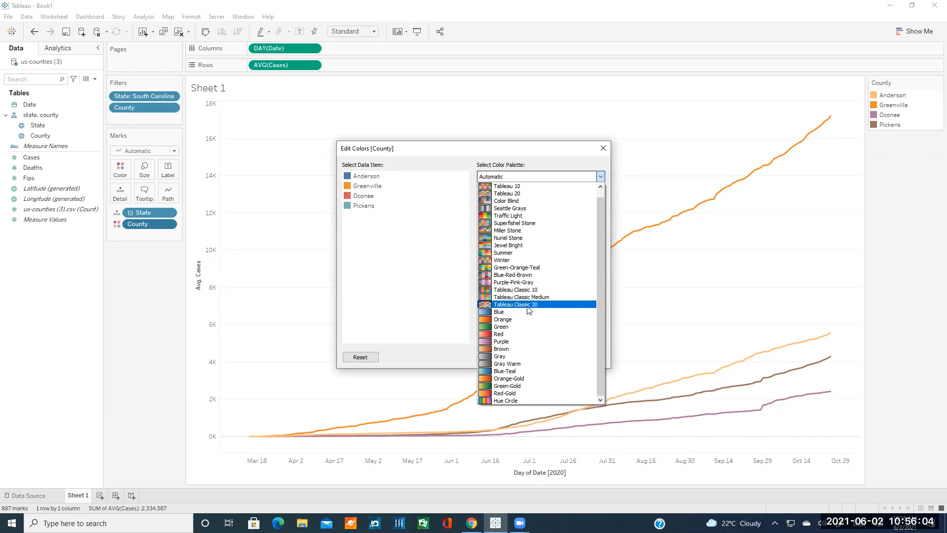
click(529, 296)
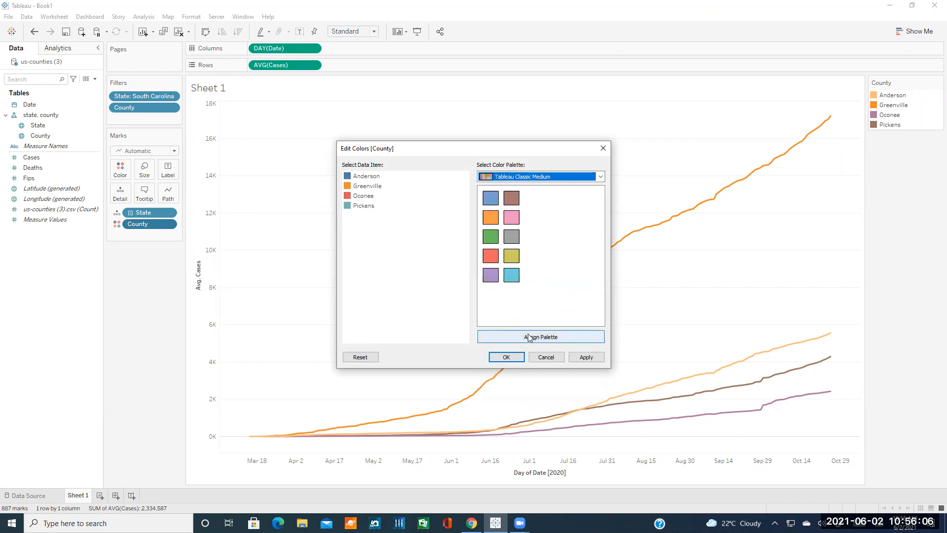
click(547, 340)
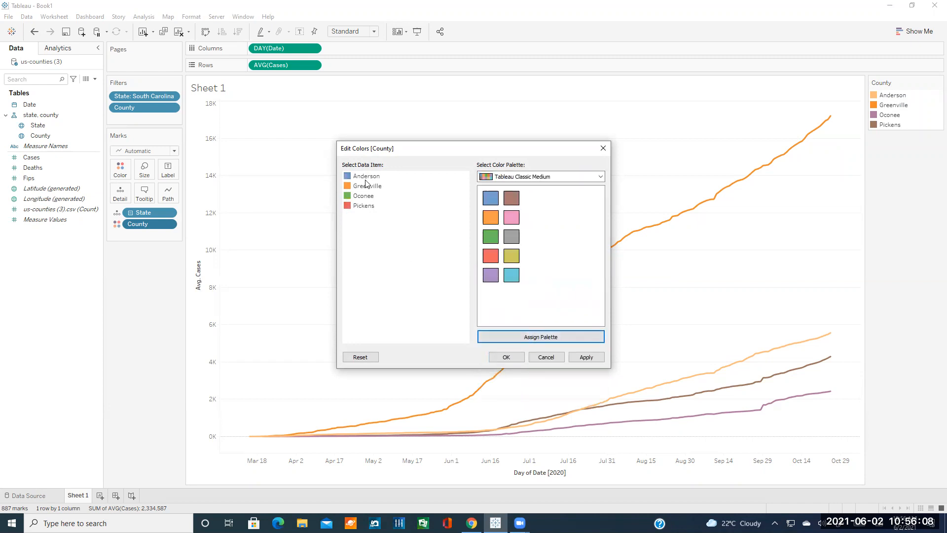
Change Anderson's colour to light cyan and apply the new colours.
click(348, 179)
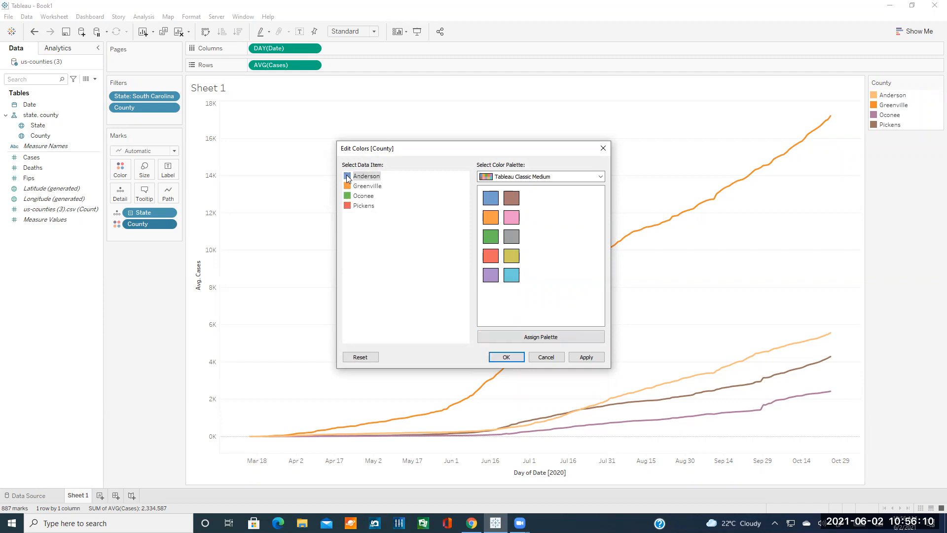
double_click(347, 178)
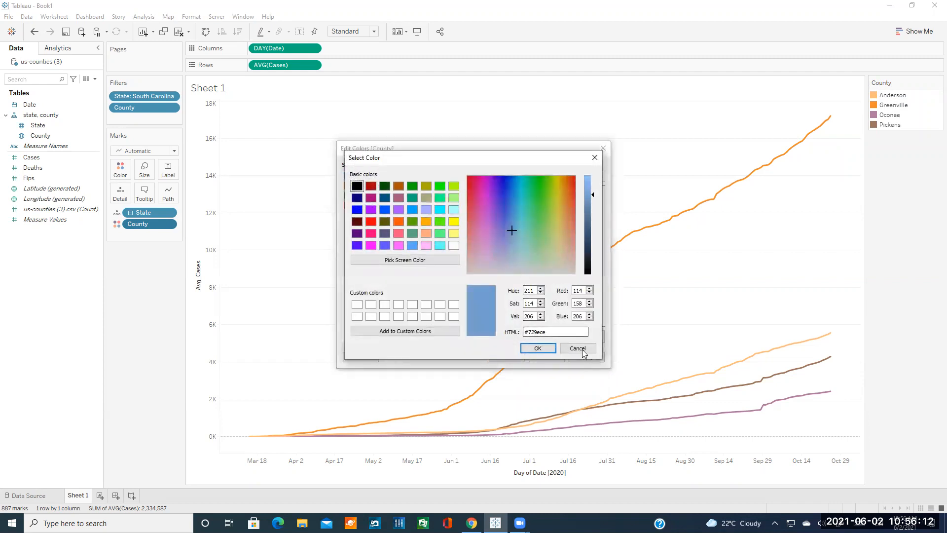
click(578, 349)
double_click(351, 178)
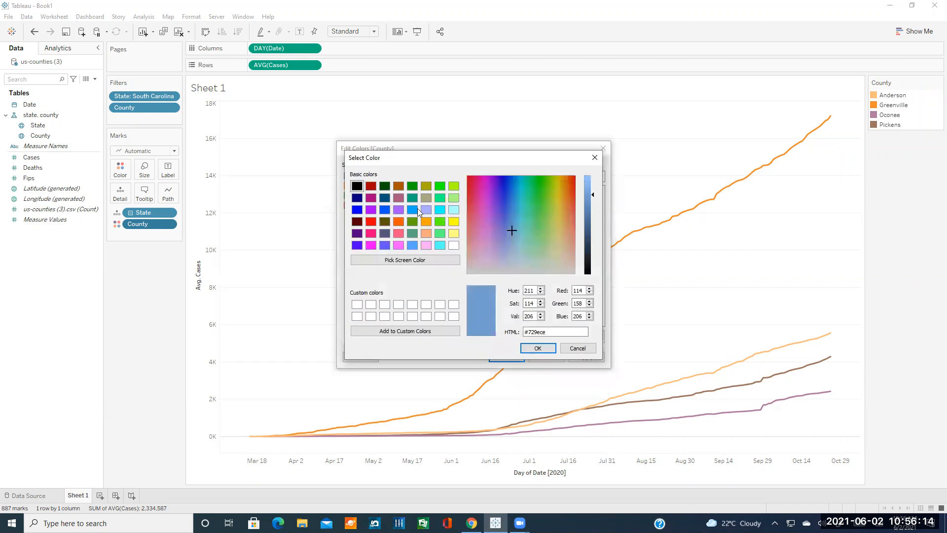
click(454, 209)
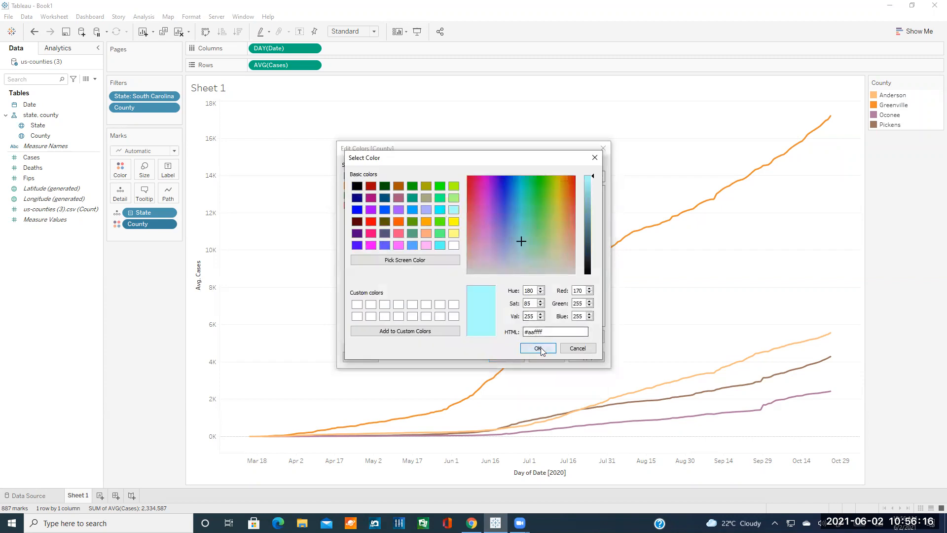
click(538, 348)
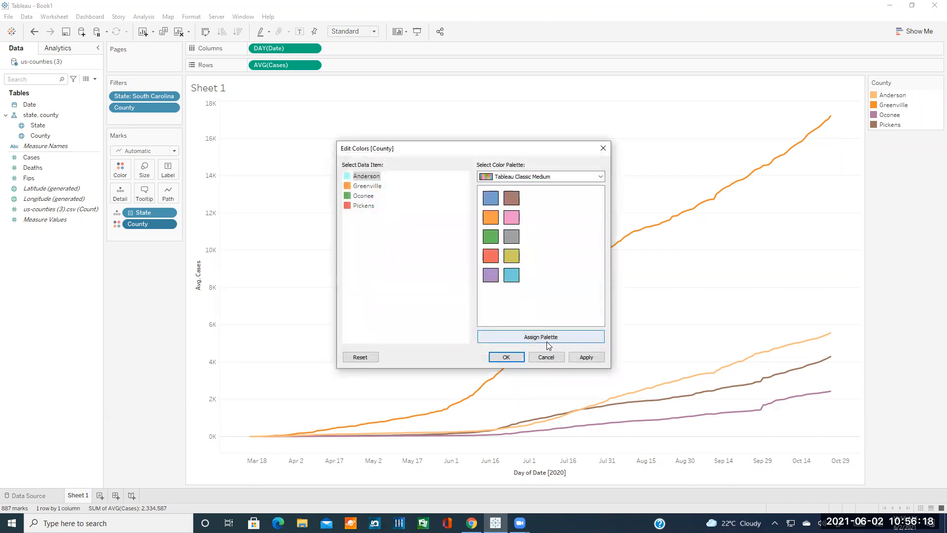
click(521, 358)
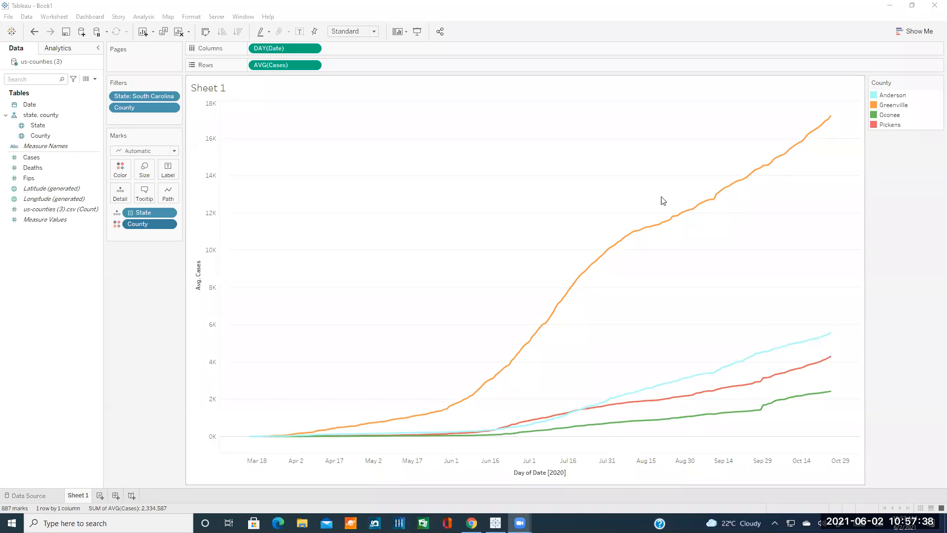
key(ctrl+z)
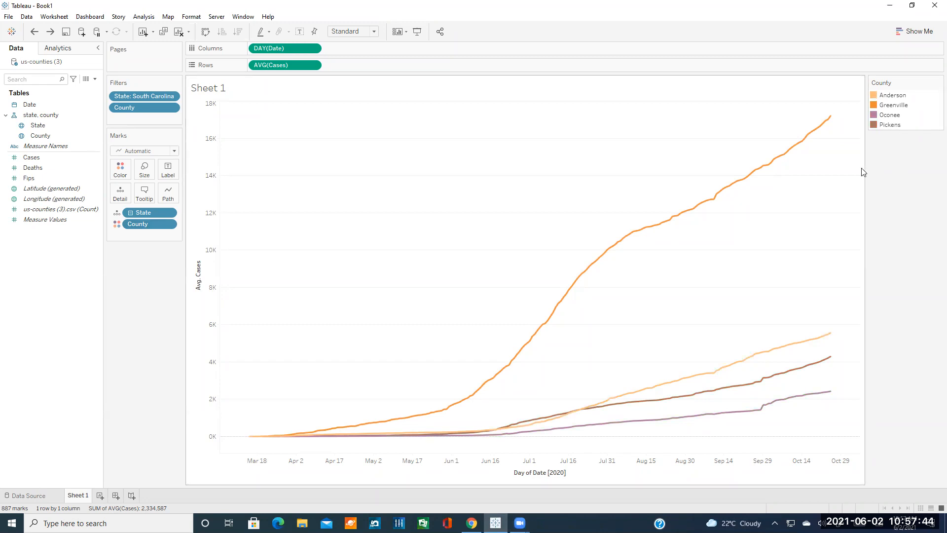
key(ctrl+z)
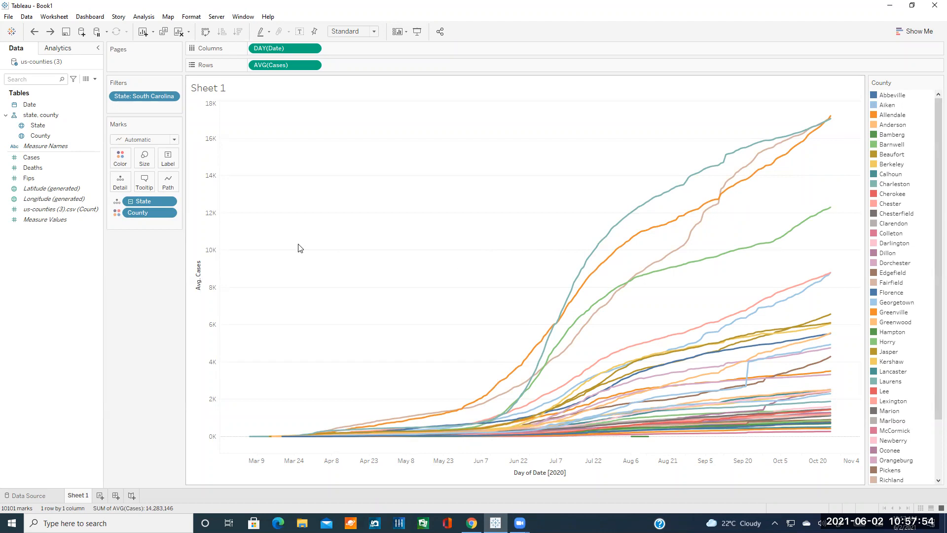
click(23, 17)
click(26, 17)
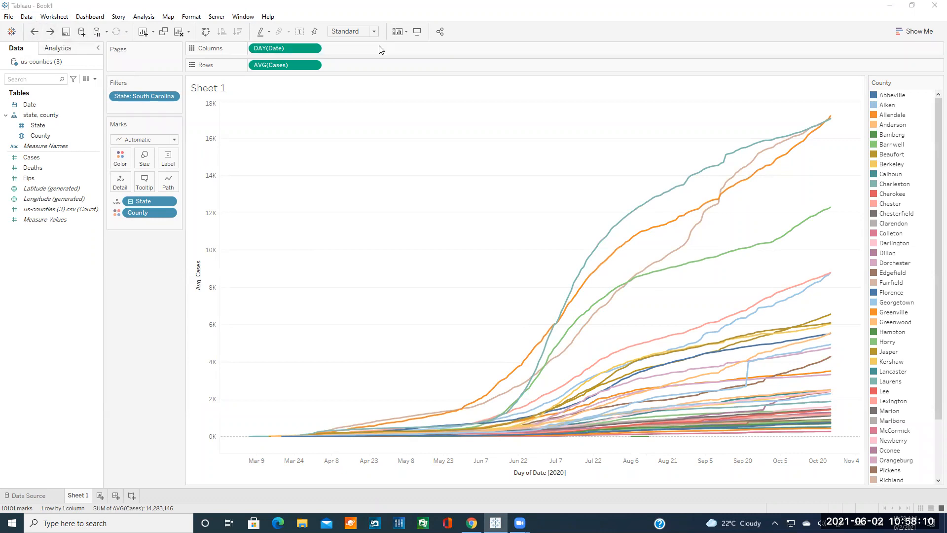
click(482, 224)
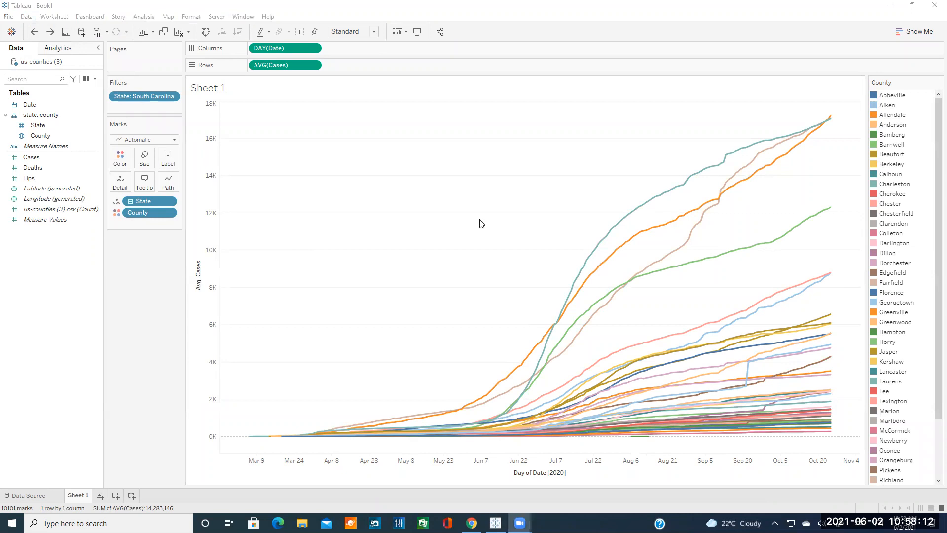
click(50, 31)
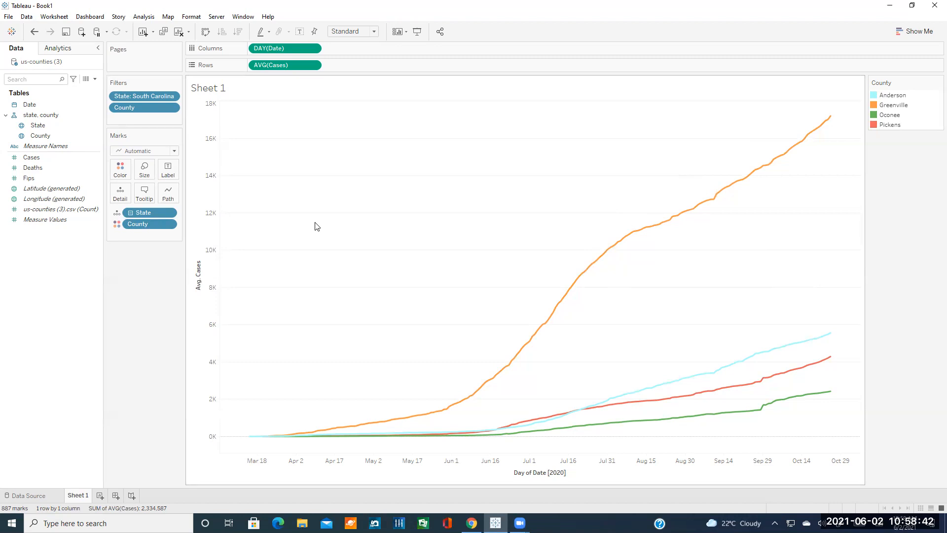
Read the Clemson tutorial's section on combining Cases and Deaths charts, then return to Tableau.
click(472, 523)
scroll(465, 343, down, 6)
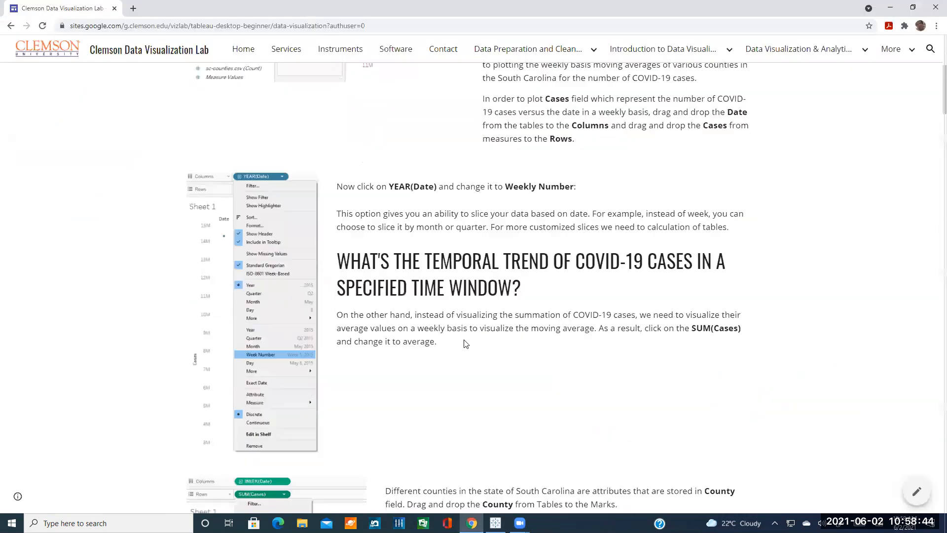
scroll(466, 343, up, 4)
scroll(428, 321, down, 5)
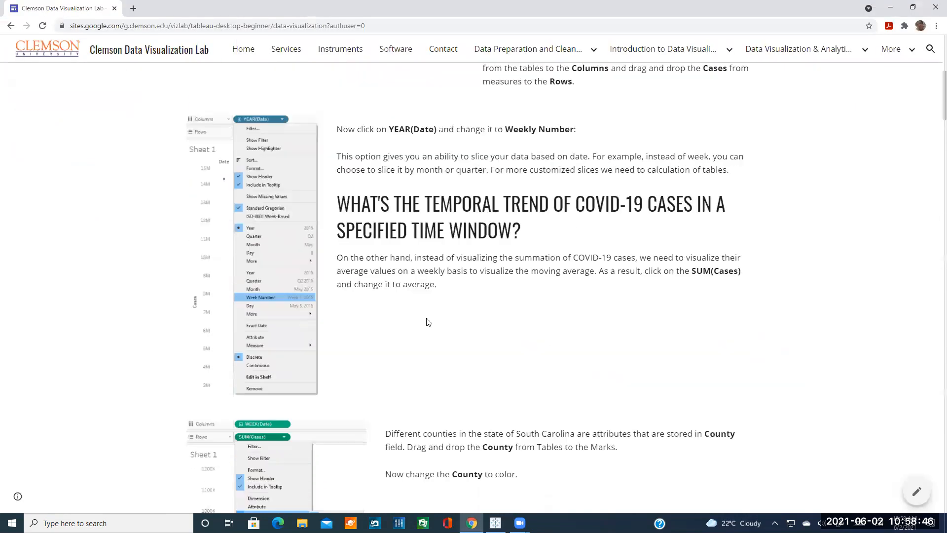
scroll(429, 326, down, 2)
scroll(442, 328, down, 3)
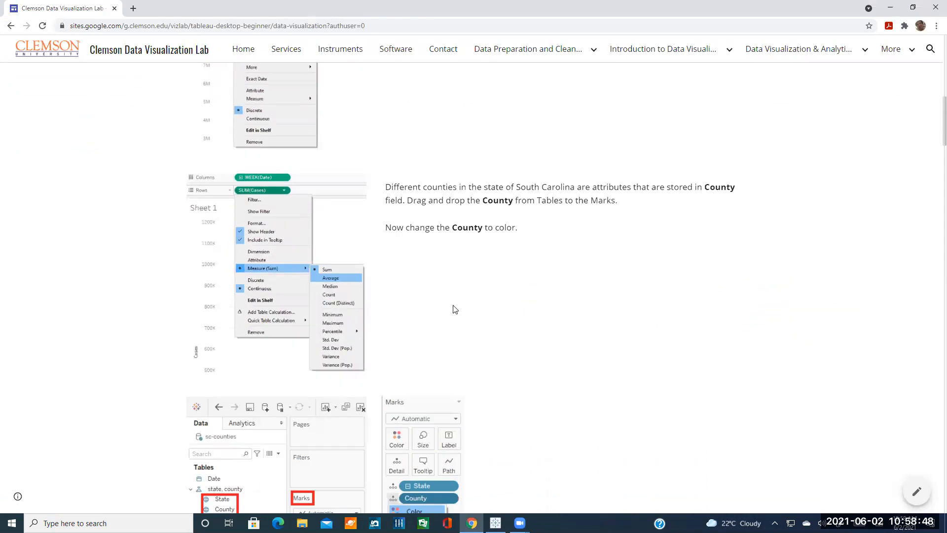
scroll(434, 316, down, 9)
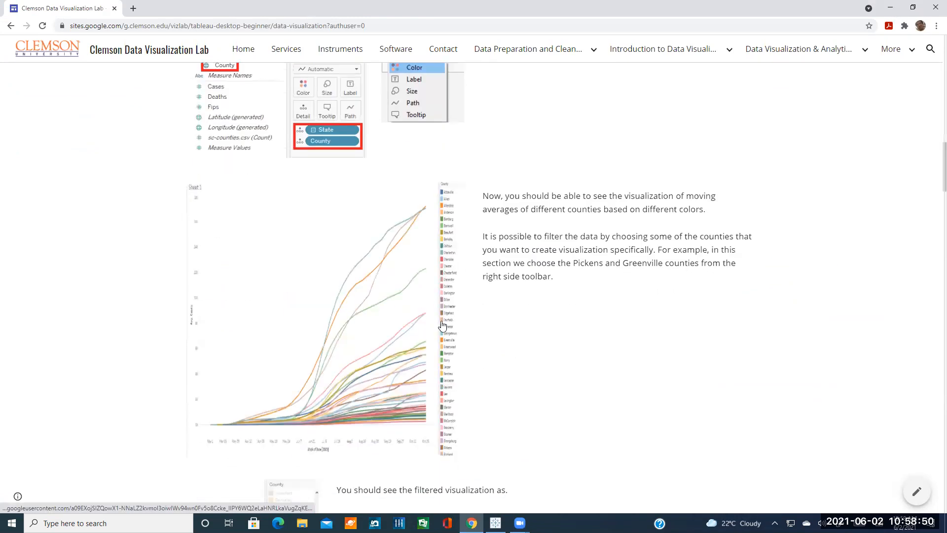
scroll(442, 325, down, 3)
scroll(429, 306, up, 3)
scroll(419, 302, down, 9)
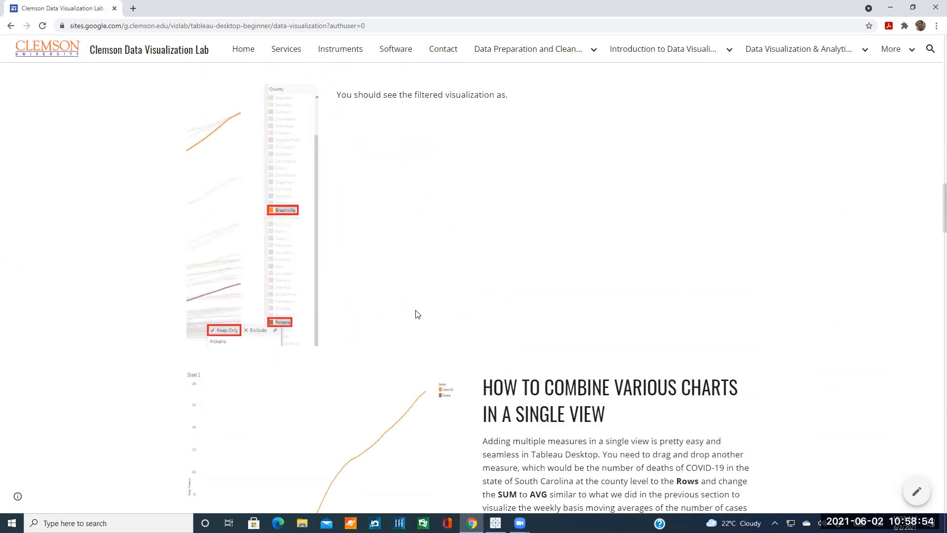
scroll(444, 345, down, 10)
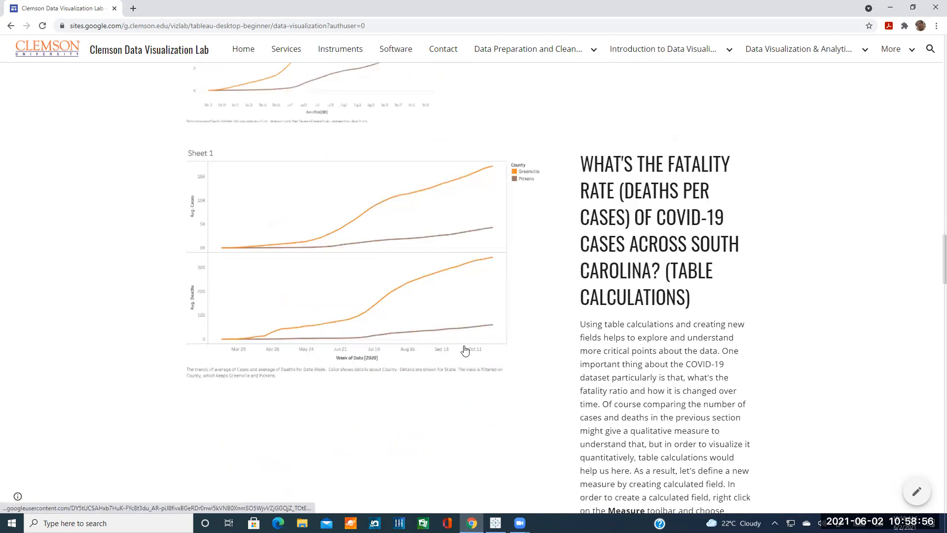
scroll(516, 328, up, 3)
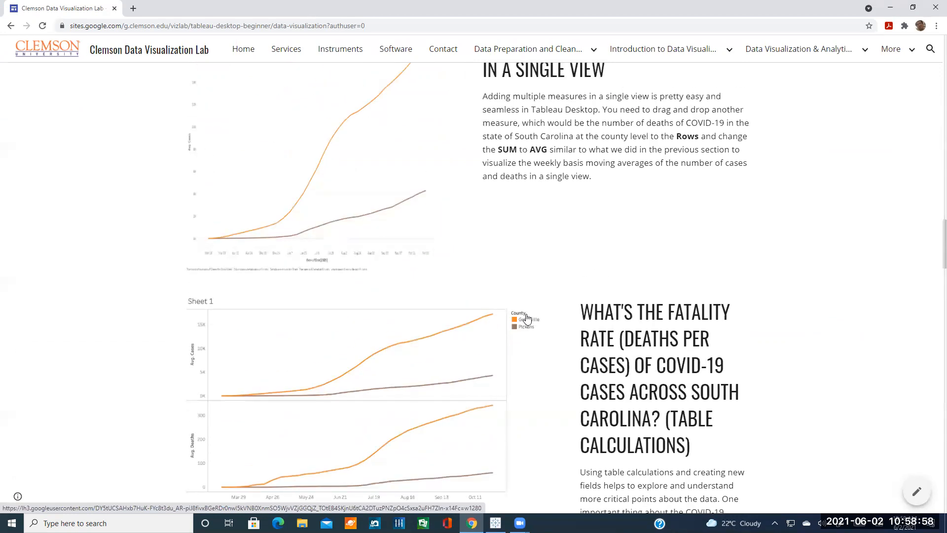
scroll(556, 361, down, 2)
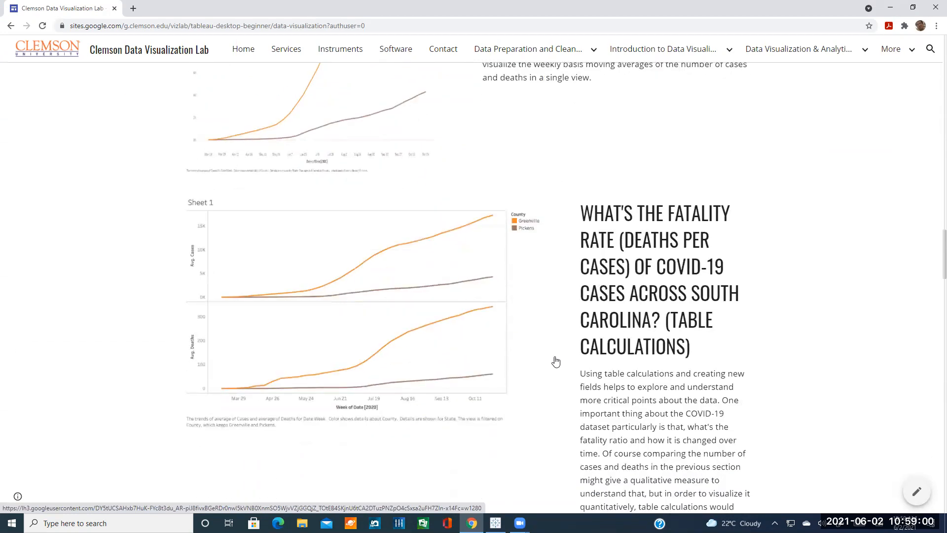
scroll(552, 361, up, 4)
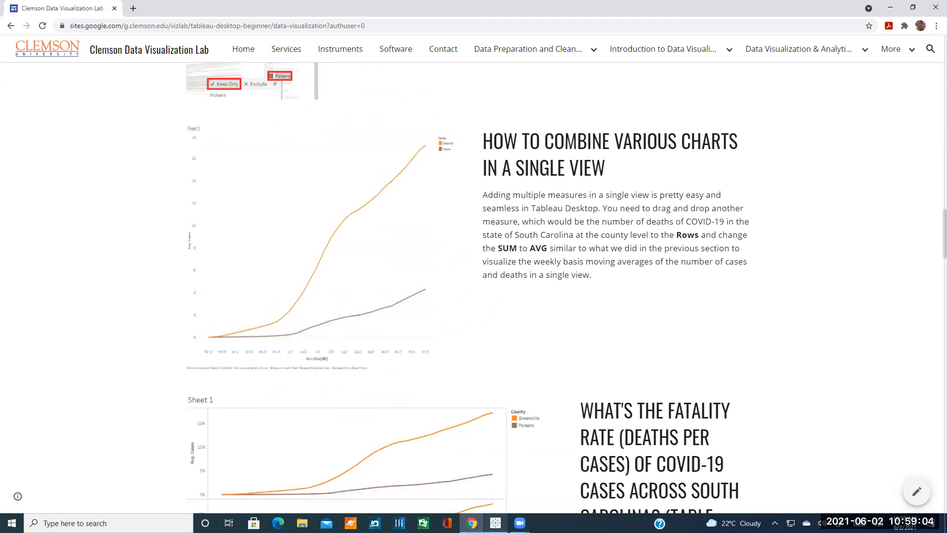
click(495, 522)
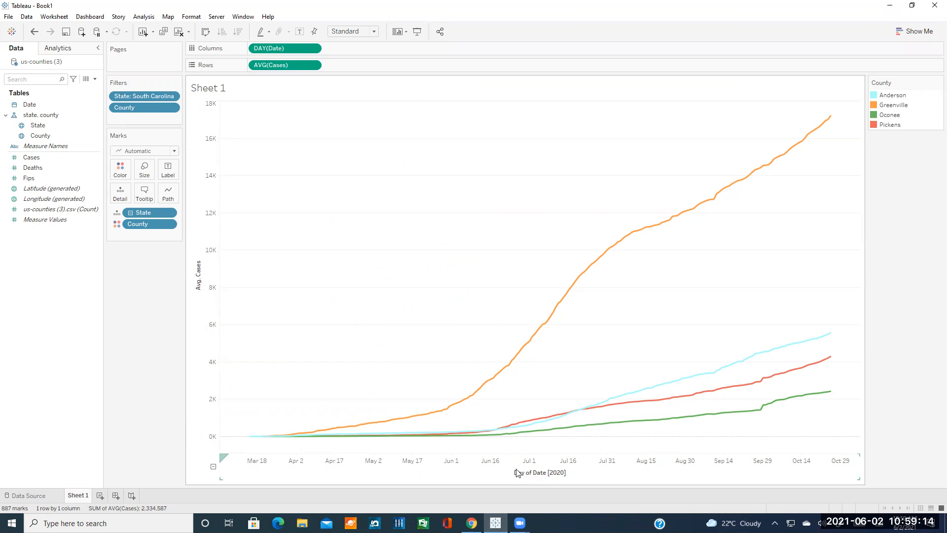
Add Deaths to Rows as a second chart and set its aggregation to Average.
click(87, 172)
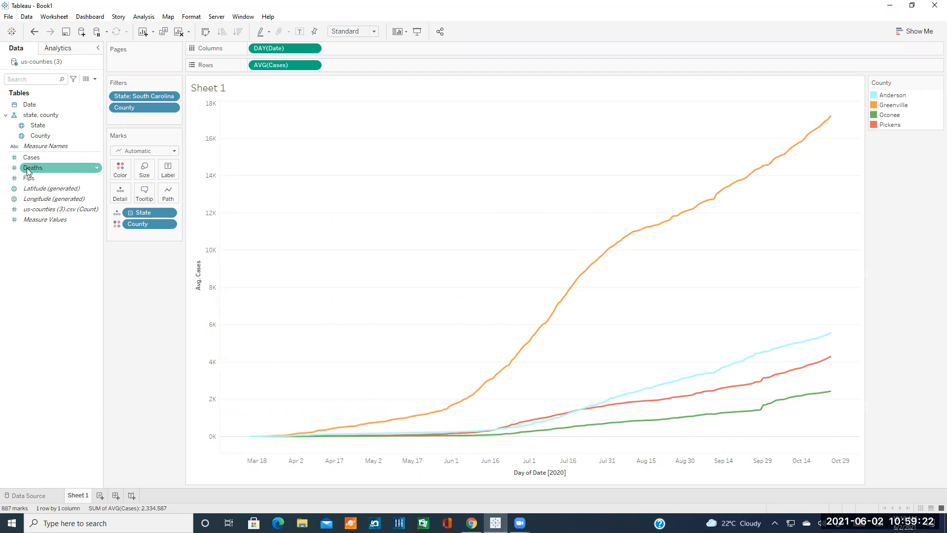
click(48, 169)
drag(48, 169, 355, 72)
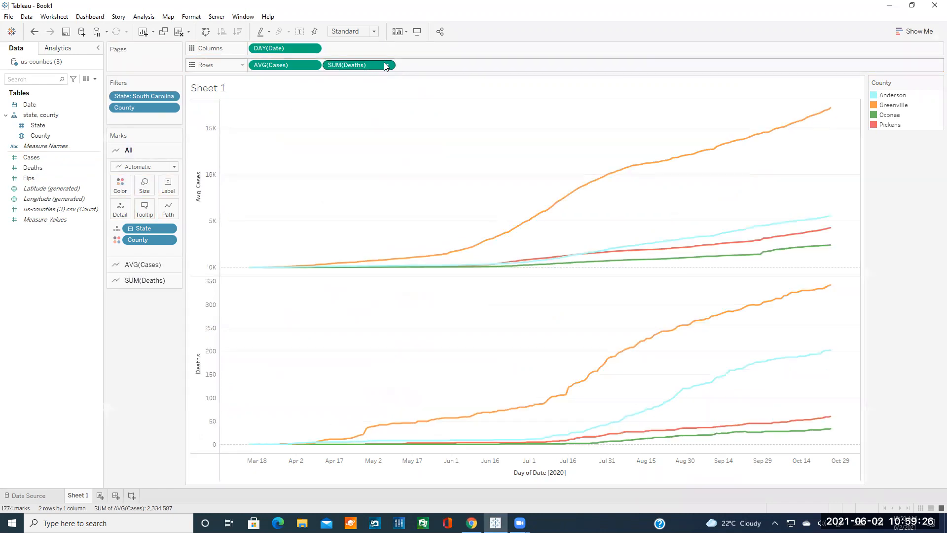
click(387, 65)
mouse_move(400, 166)
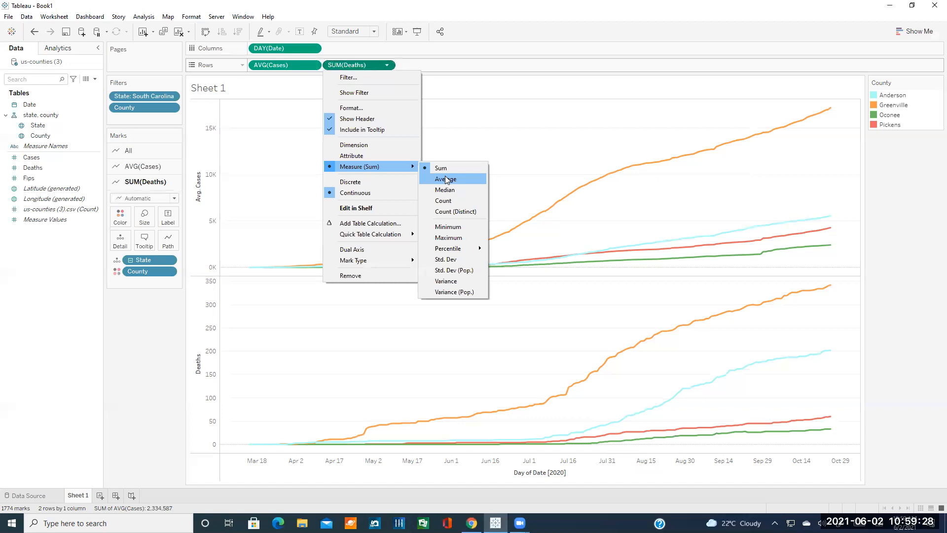
click(449, 178)
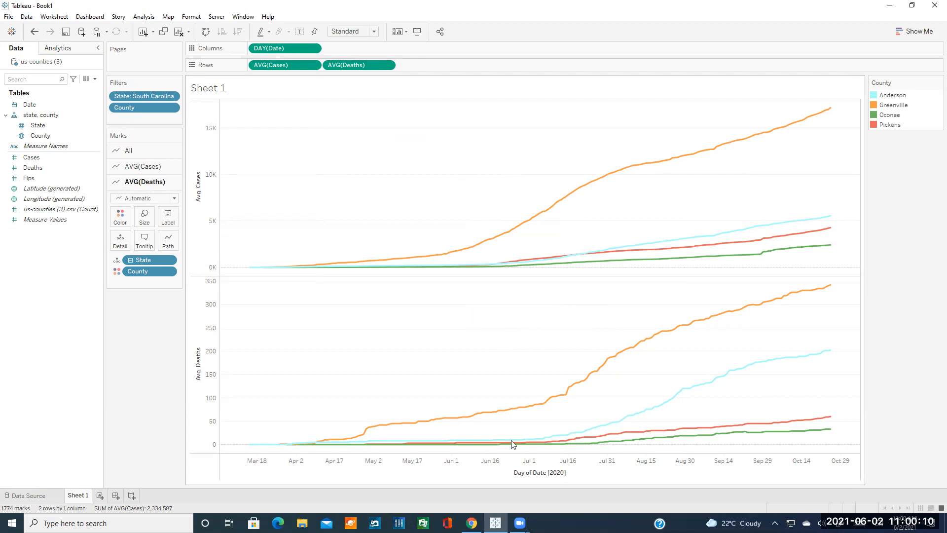
click(472, 523)
Read the tutorial's DeathsToCases fatality-rate section, then switch back to Tableau.
scroll(499, 350, down, 5)
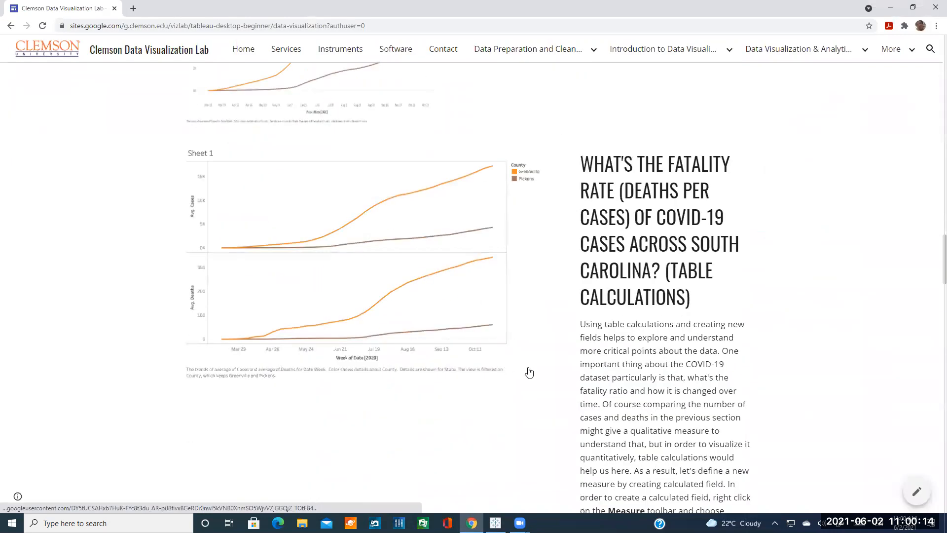
scroll(535, 380, down, 1)
scroll(535, 380, down, 4)
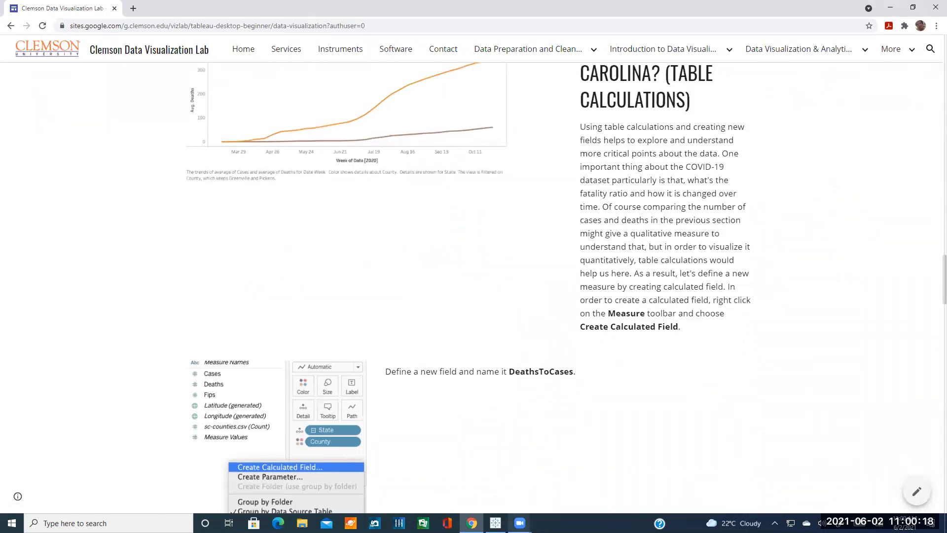
click(495, 523)
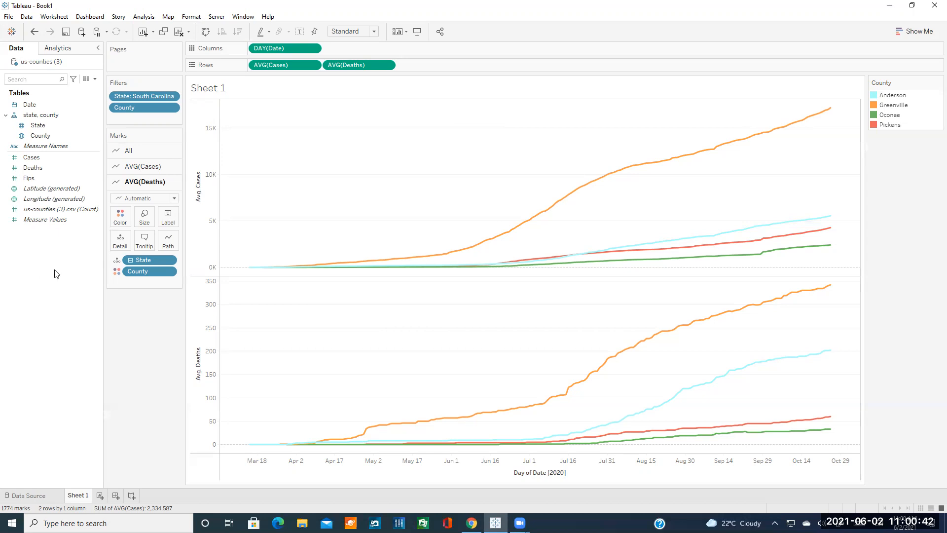
Create a calculated field named 'Fatality Rate' with the formula [Deaths] / [Cases].
right_click(40, 249)
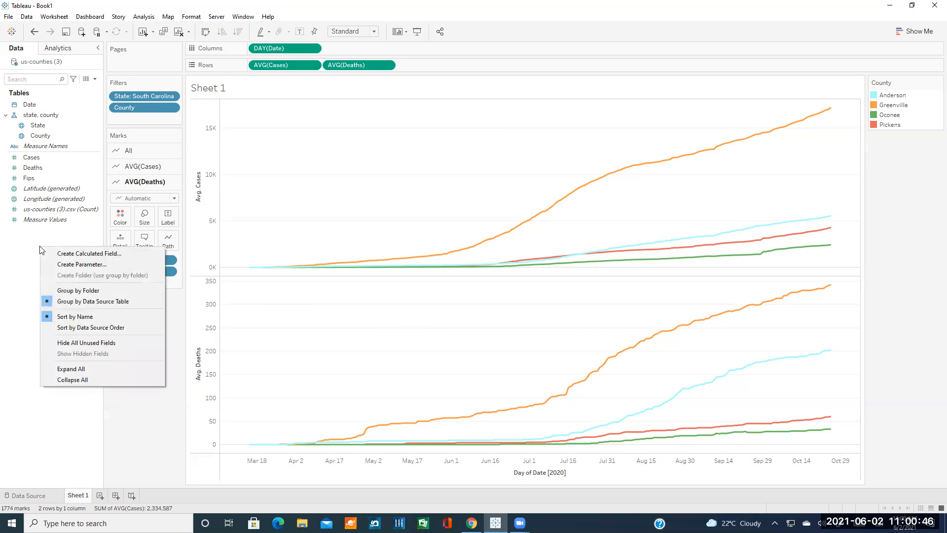
right_click(23, 238)
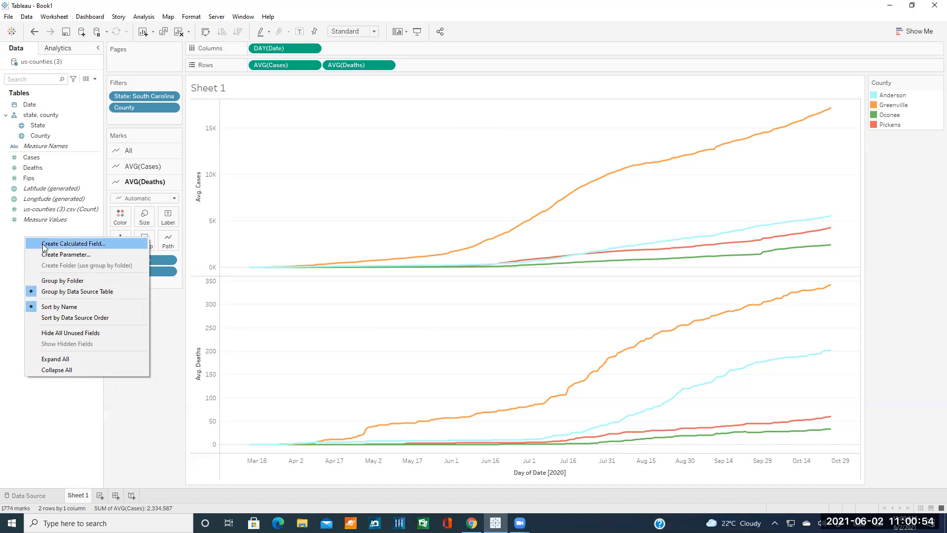
click(92, 241)
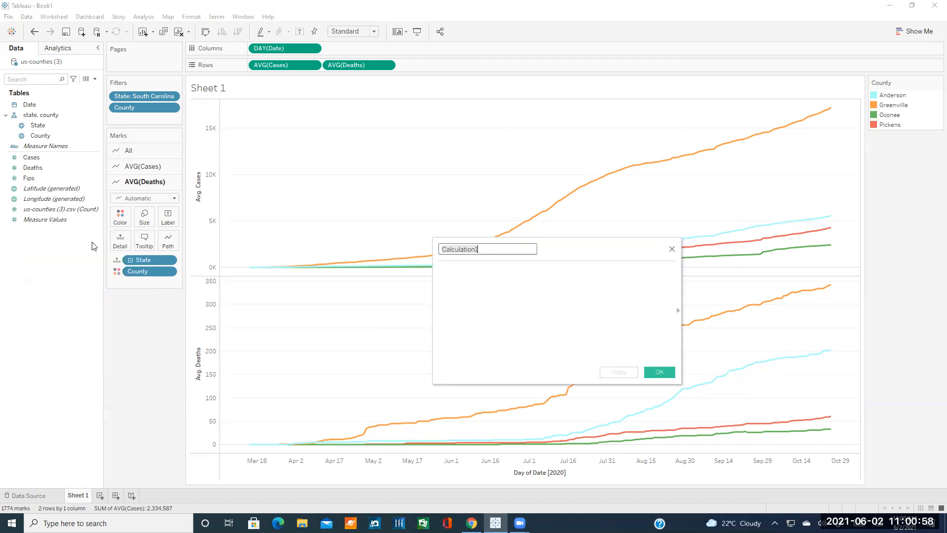
key(BackSpace)
text(Fatality)
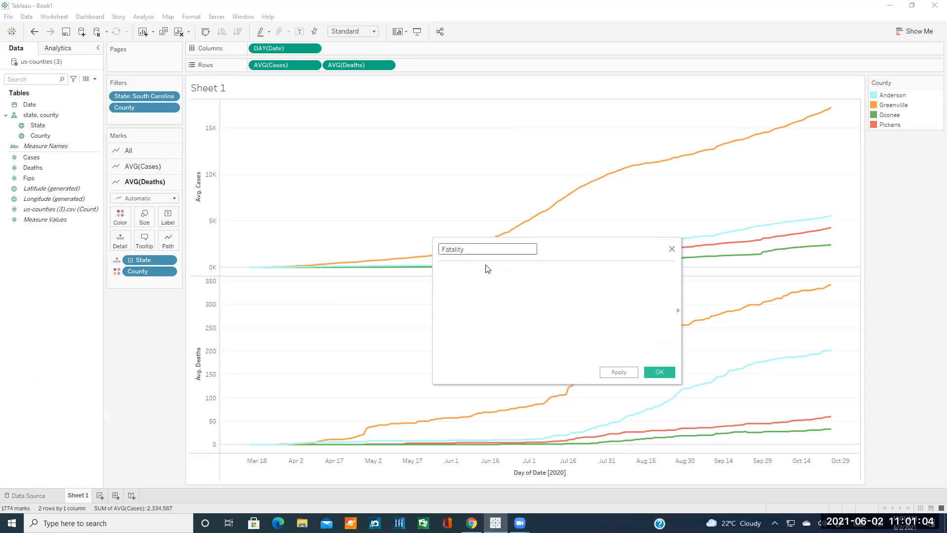
text( Rate)
click(487, 268)
text([Dea)
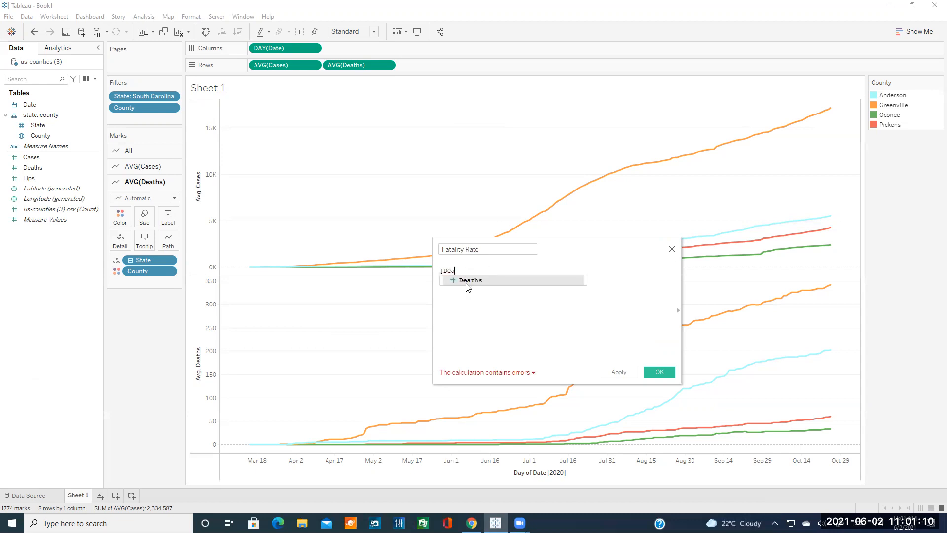
double_click(470, 281)
text(/ [Case)
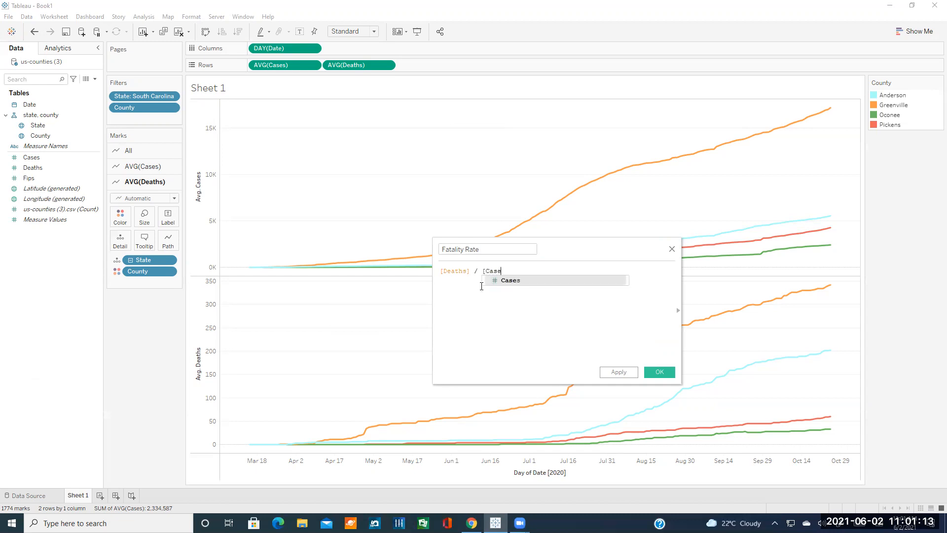
double_click(482, 284)
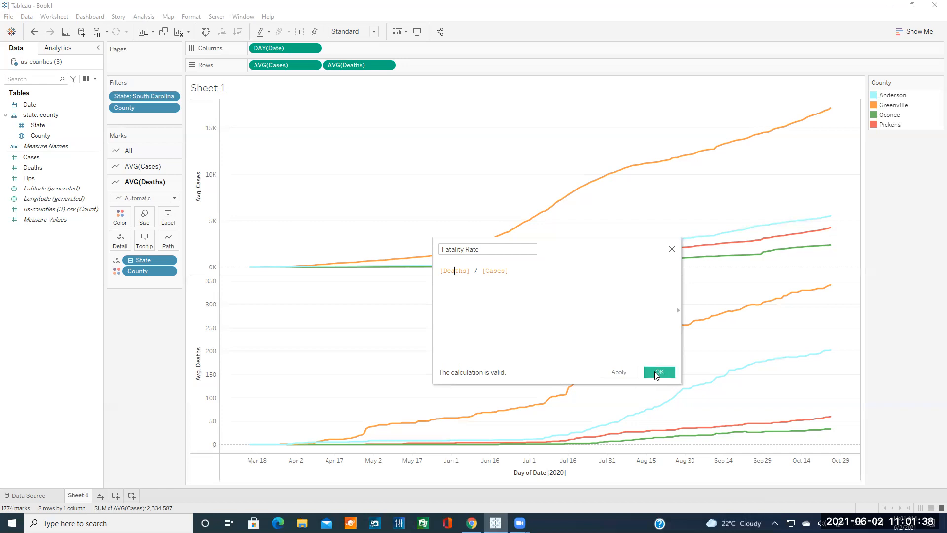
click(660, 373)
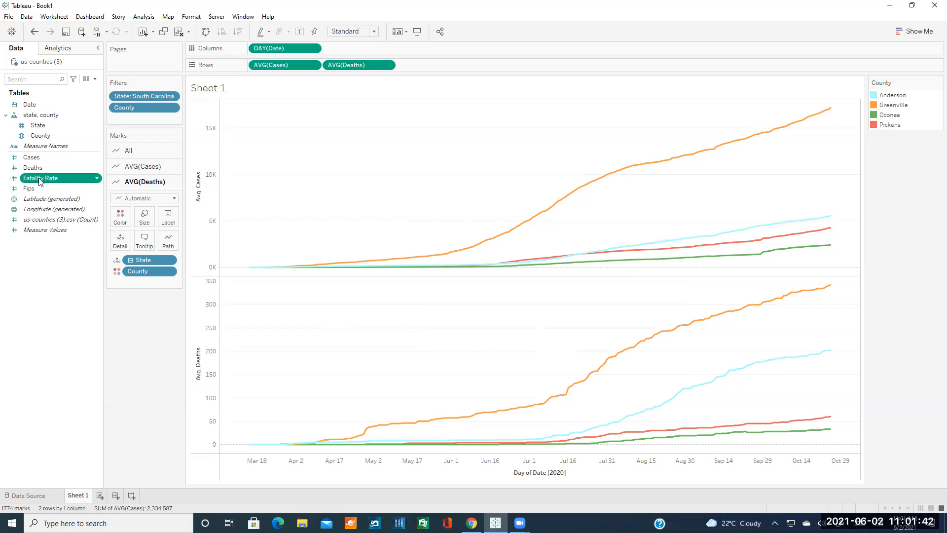
Keep Fatality Rate's data type and drop it on Rows as a third chart.
click(13, 181)
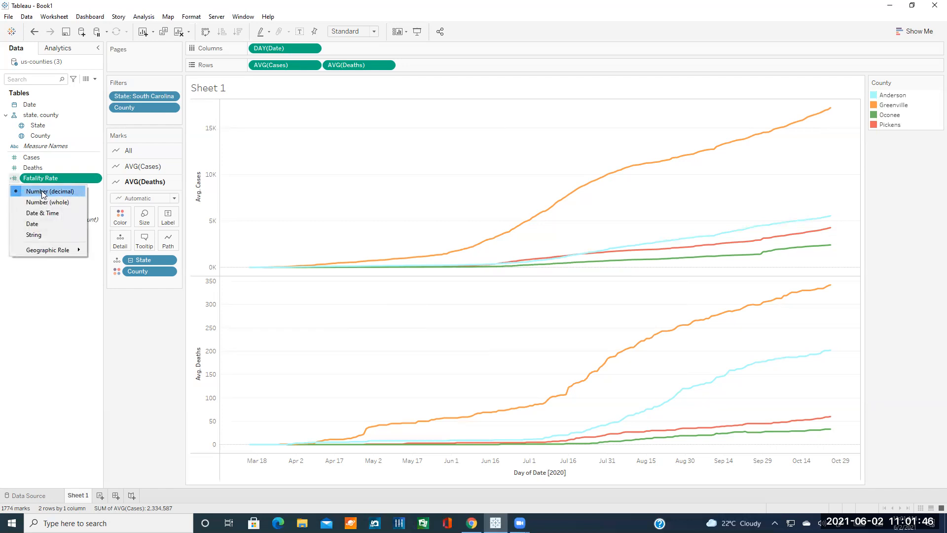
click(48, 274)
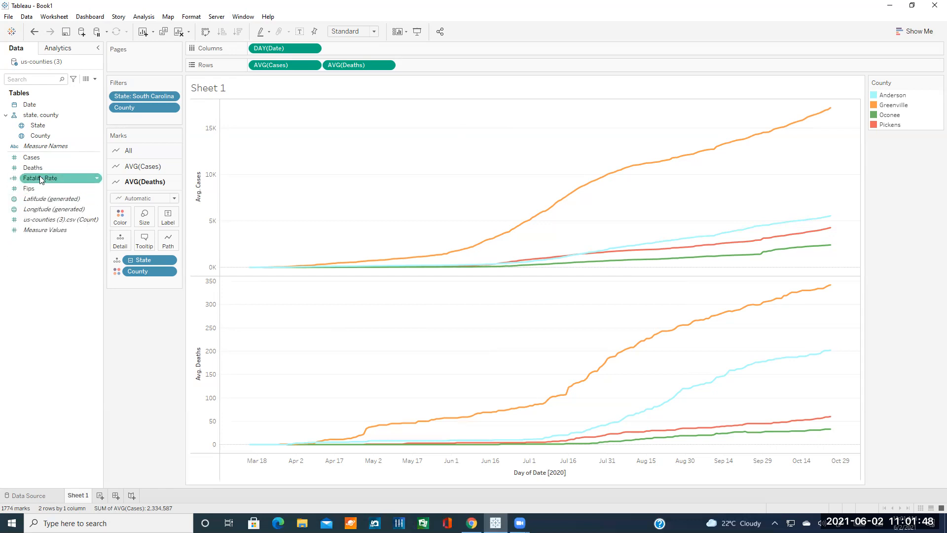
drag(39, 180, 421, 65)
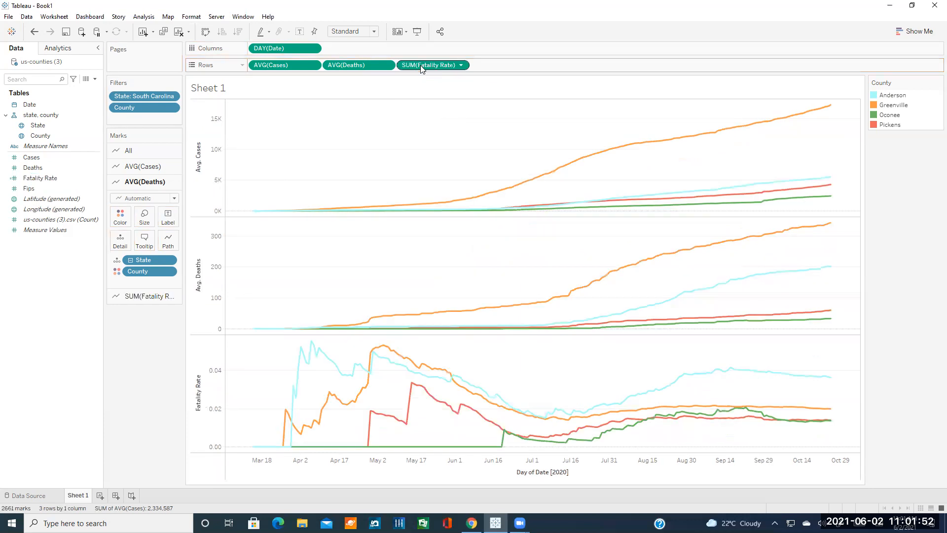
Change the Fatality Rate pill's aggregation from Sum to Average.
click(460, 66)
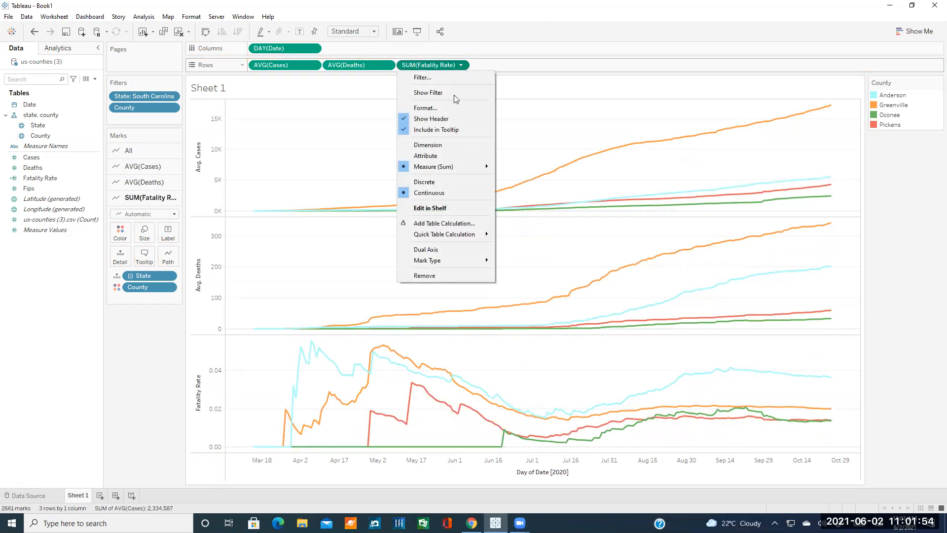
mouse_move(450, 168)
click(515, 177)
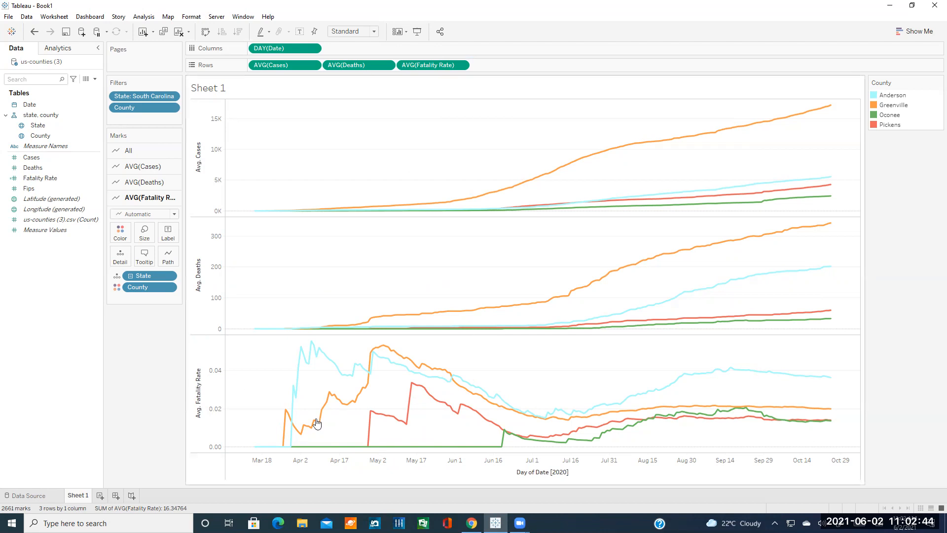
Read the tutorial's 'Ways of extracting the trendlines' section, then return to Tableau Book1.
click(471, 522)
scroll(449, 398, down, 3)
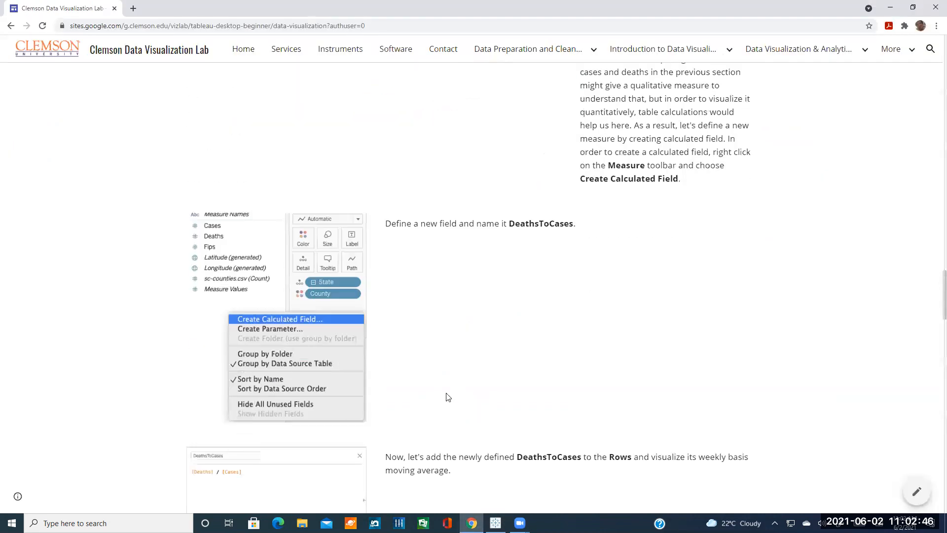
scroll(533, 253, up, 1)
scroll(501, 235, up, 3)
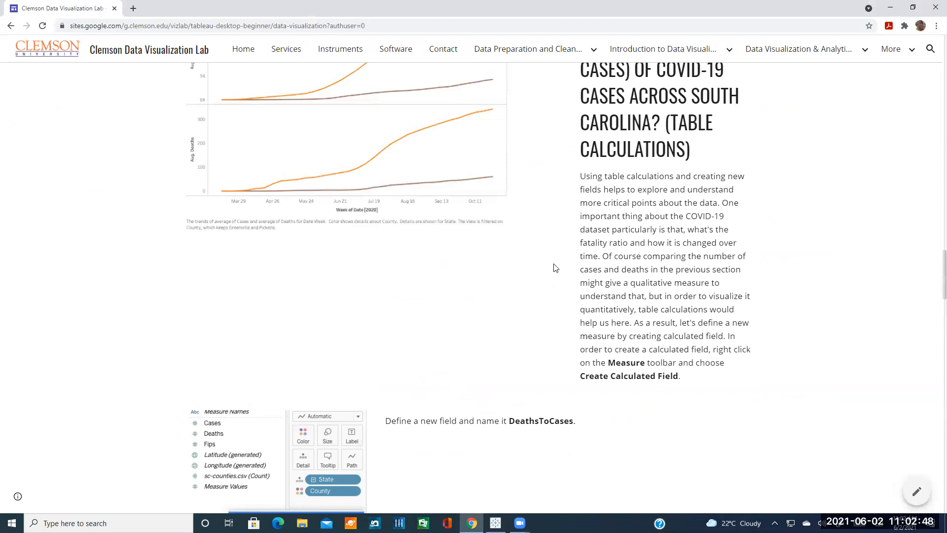
scroll(471, 377, down, 4)
scroll(410, 389, down, 5)
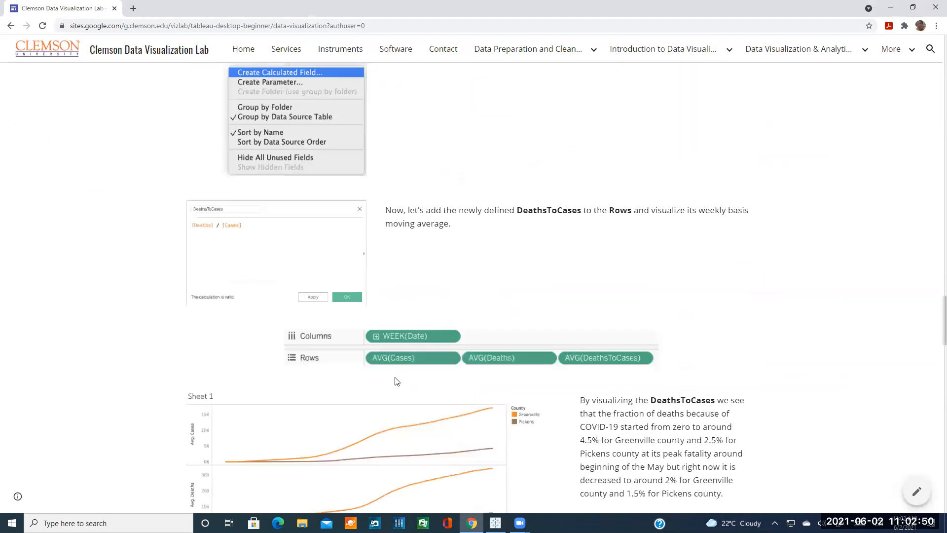
scroll(409, 390, down, 3)
scroll(409, 393, down, 4)
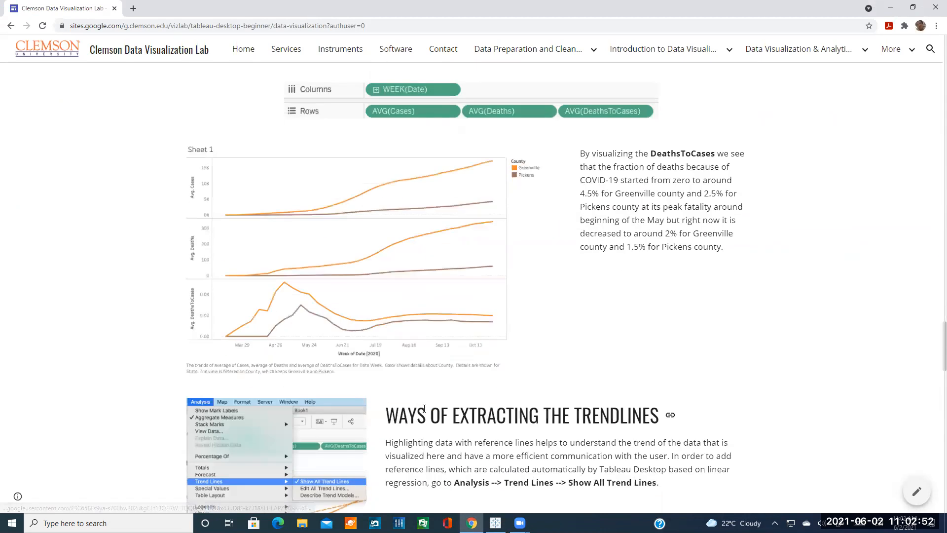
scroll(464, 397, down, 2)
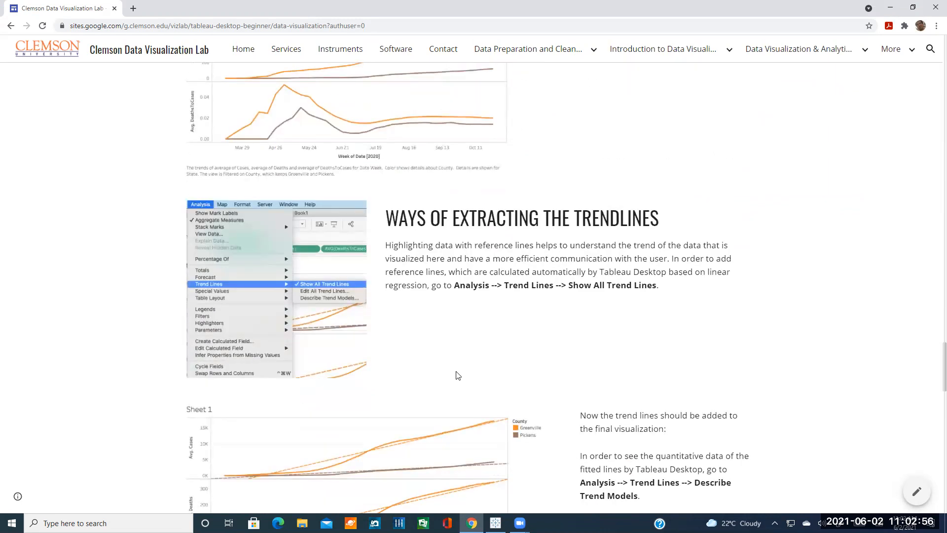
scroll(457, 376, down, 2)
scroll(458, 376, down, 10)
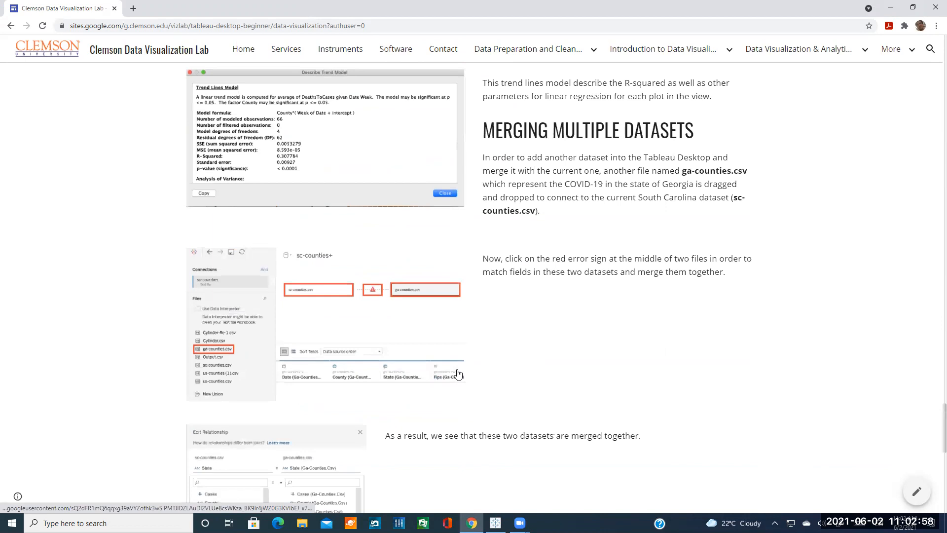
scroll(458, 374, up, 4)
scroll(459, 374, up, 8)
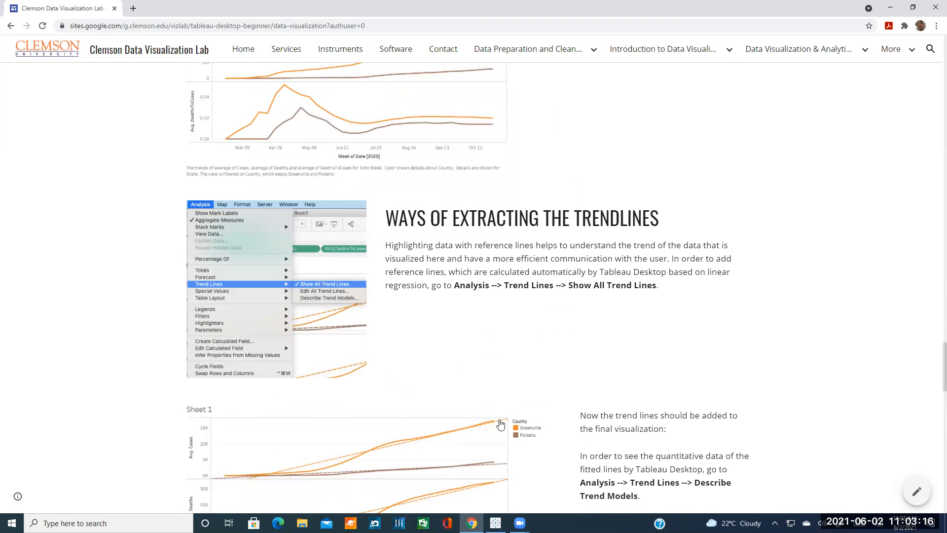
mouse_move(495, 523)
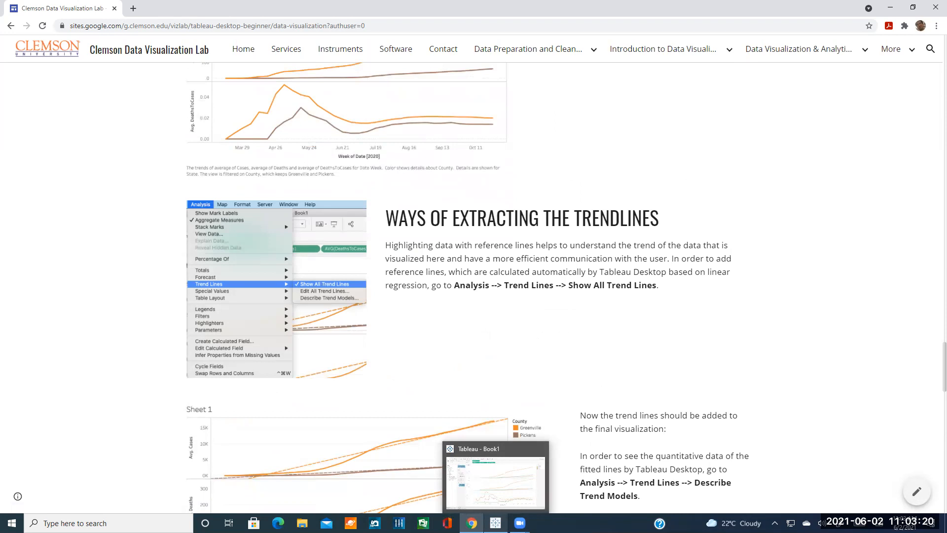
click(495, 479)
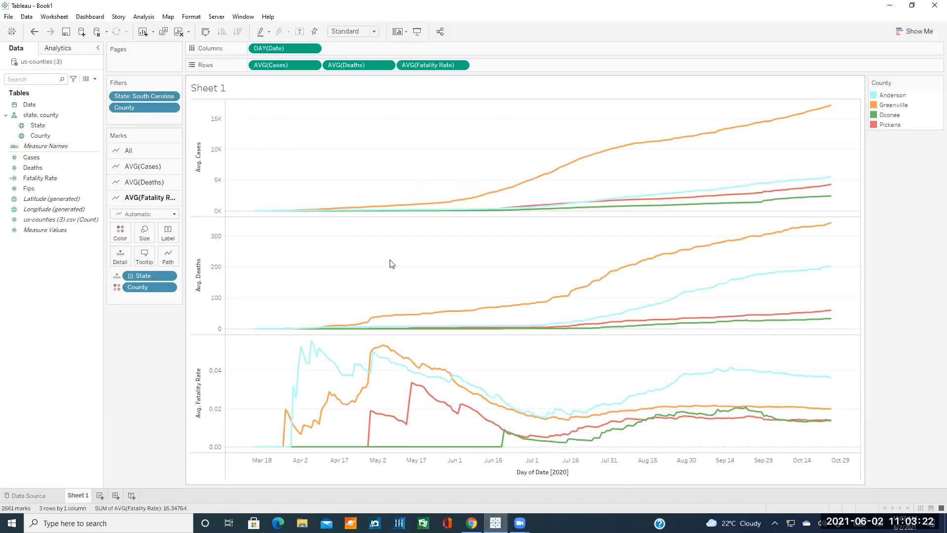
Show all trend lines, adding a linear trend per county to the Cases, Deaths and Fatality Rate charts.
mouse_move(306, 210)
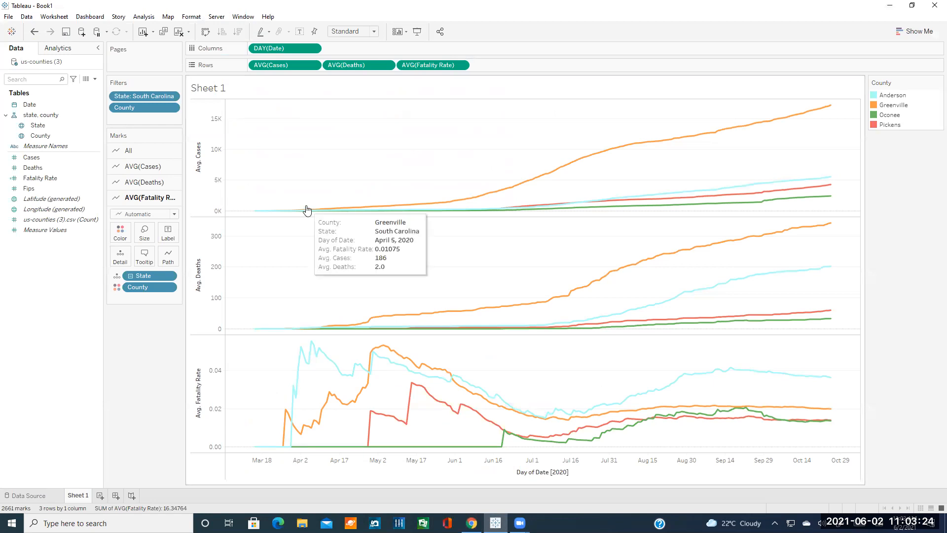
click(144, 16)
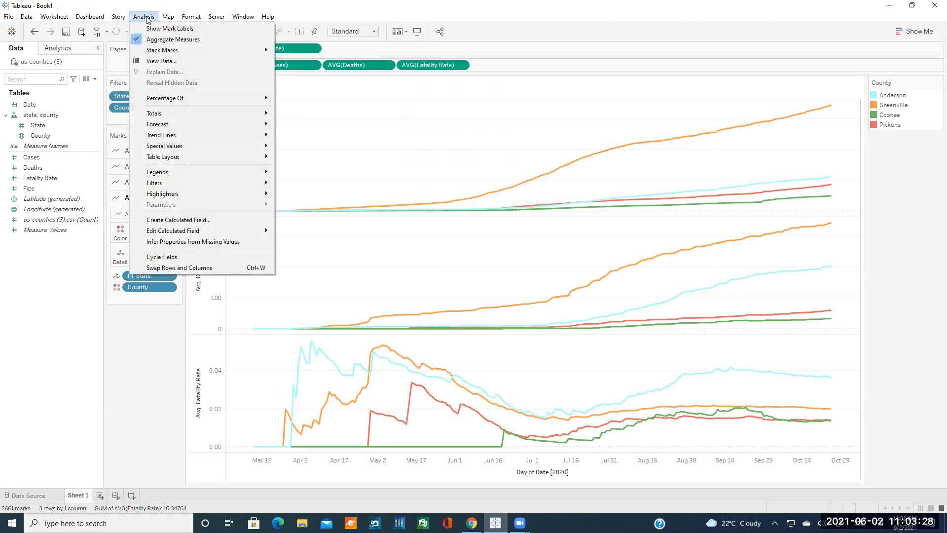
mouse_move(166, 134)
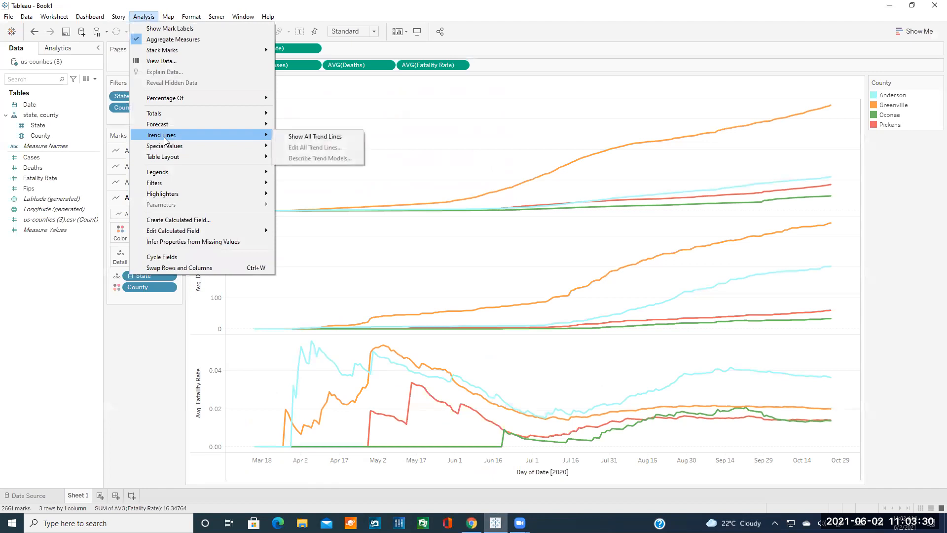
click(312, 137)
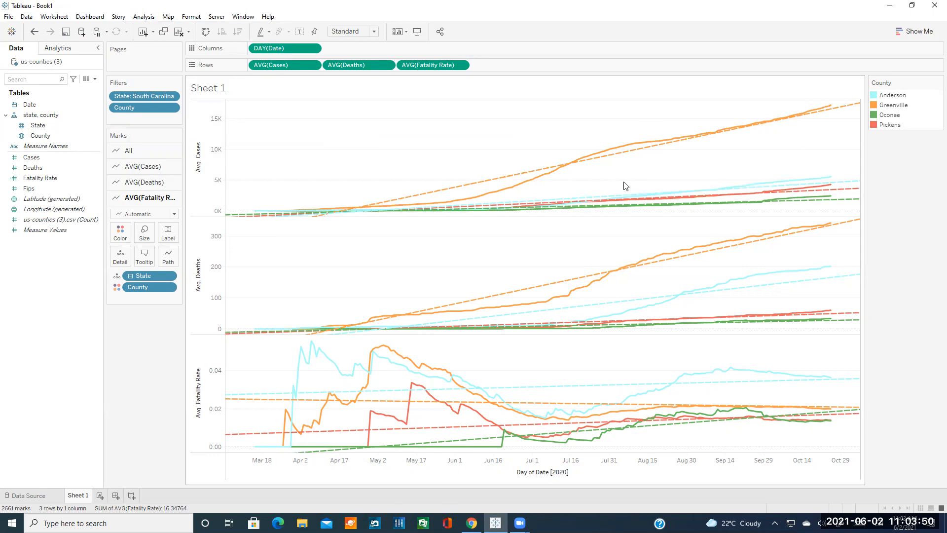
click(144, 16)
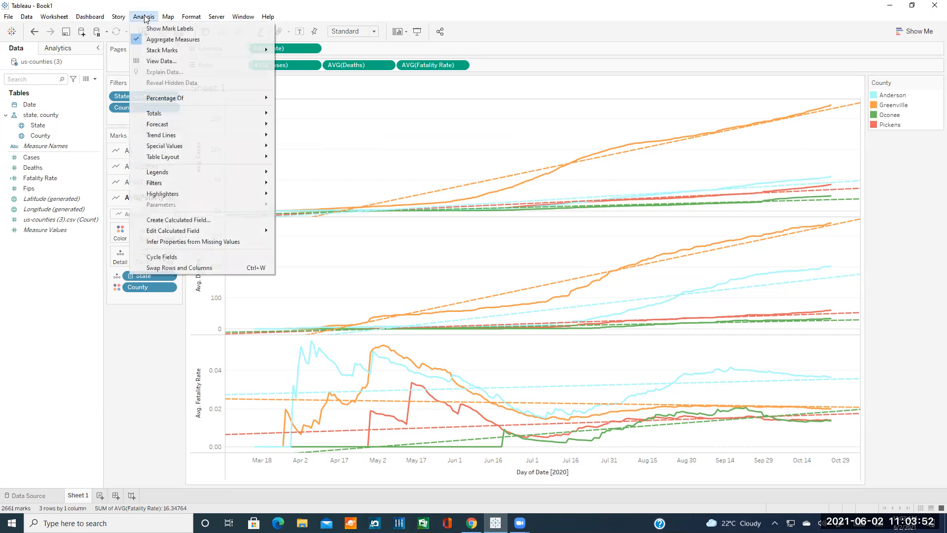
mouse_move(195, 135)
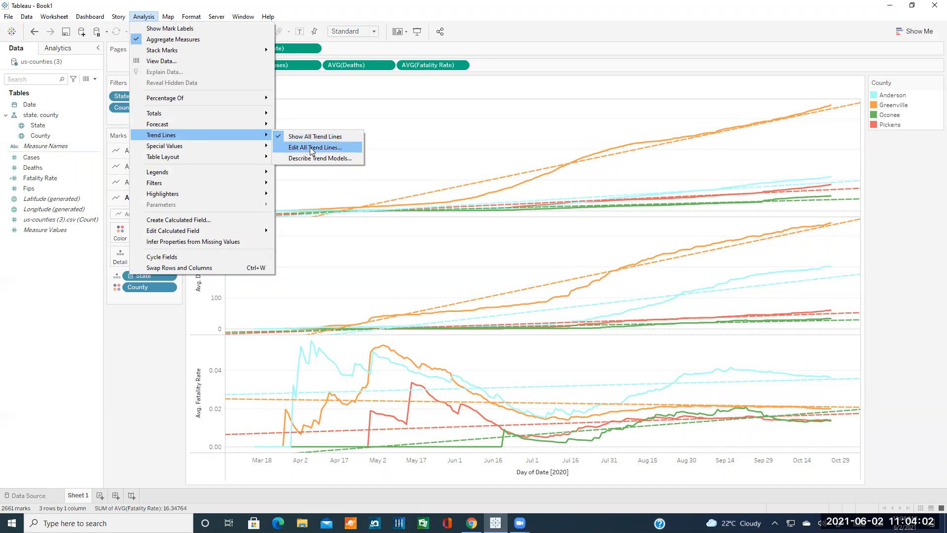
click(316, 147)
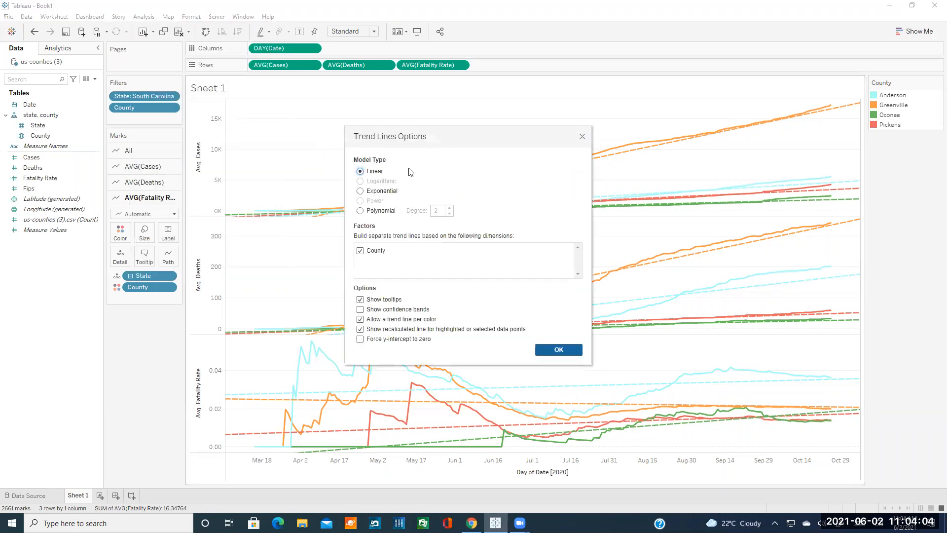
drag(429, 139, 390, 120)
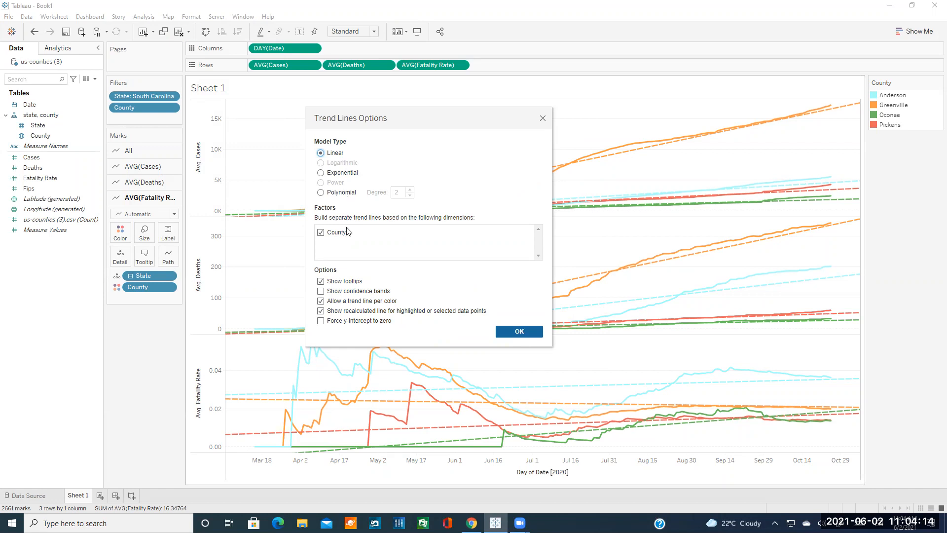
click(321, 233)
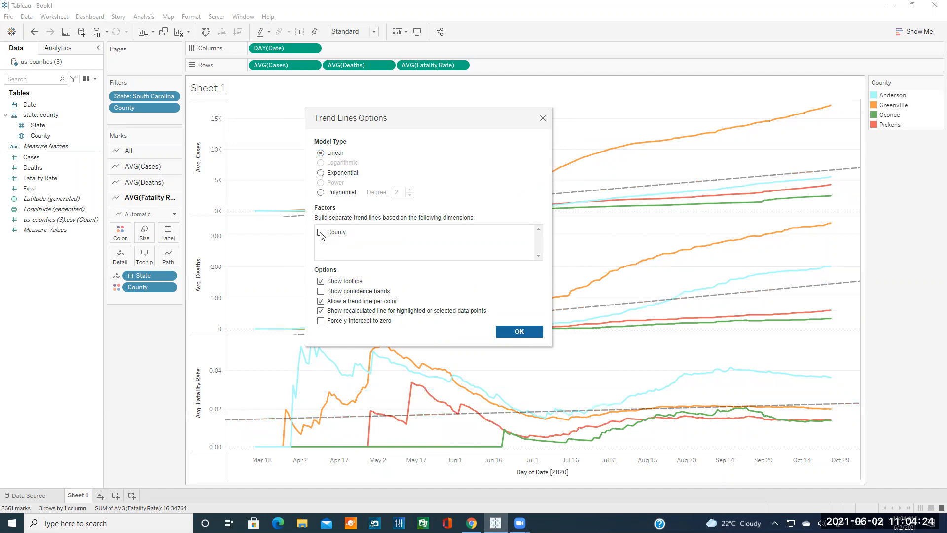
click(321, 233)
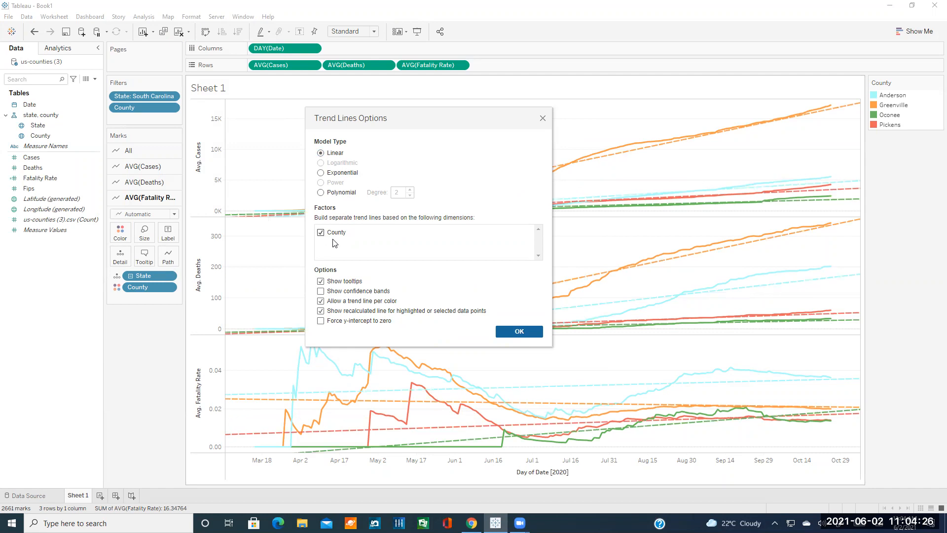
click(320, 234)
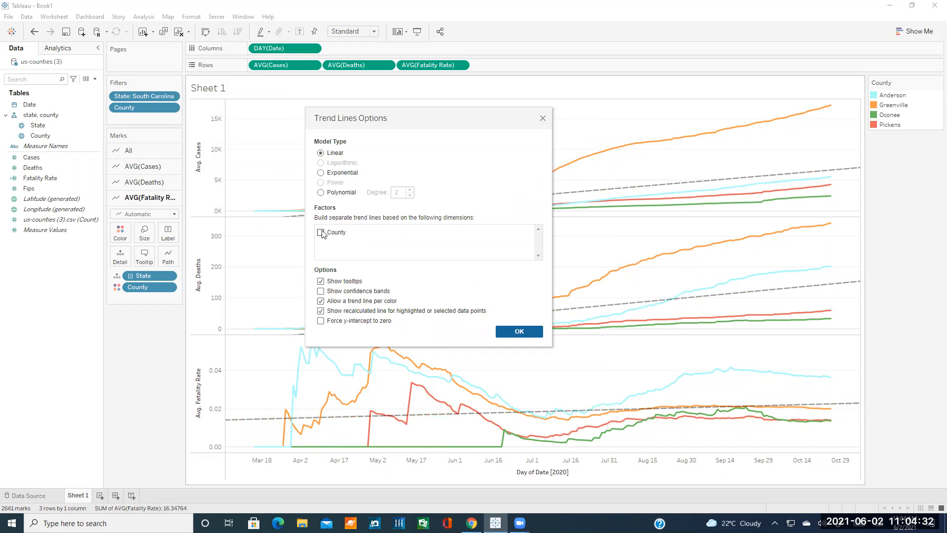
click(321, 232)
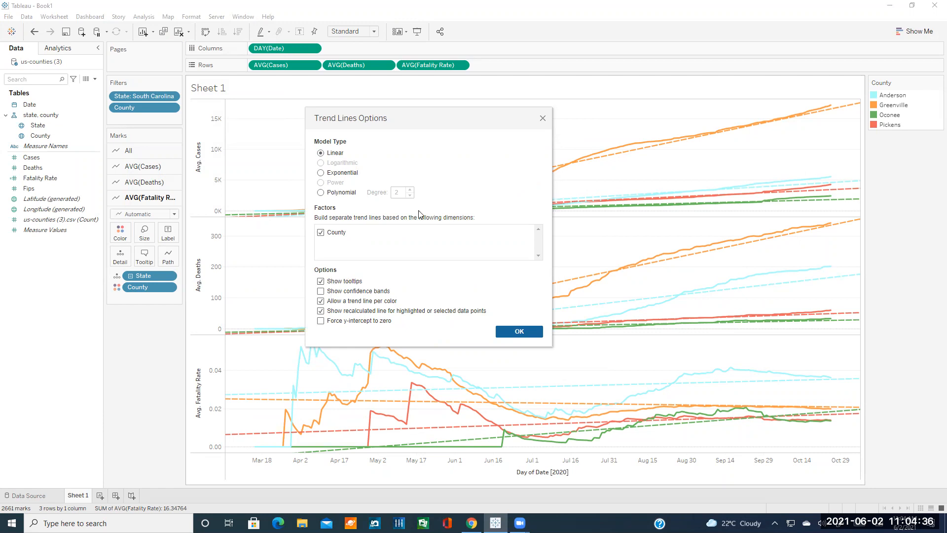
click(543, 118)
mouse_move(573, 163)
mouse_move(533, 169)
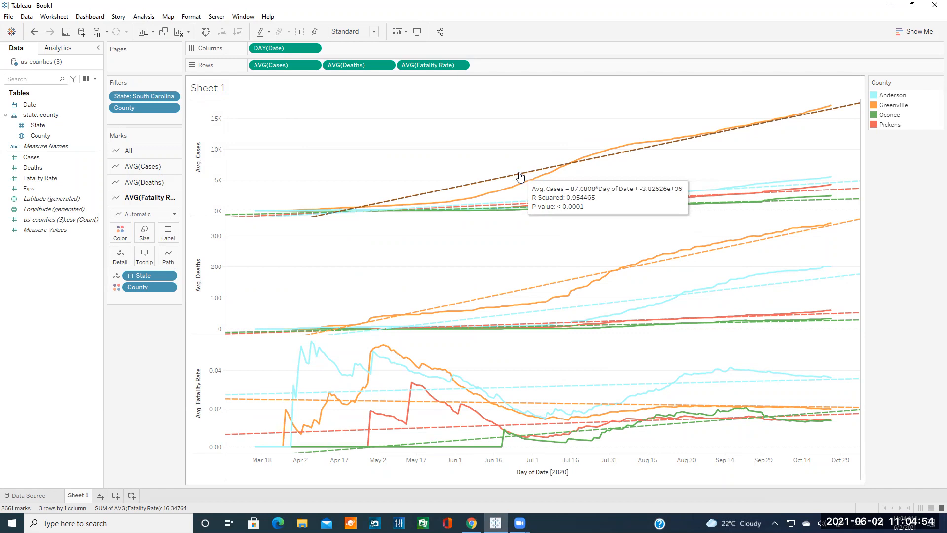
In Edit All Trend Lines, leave confidence bands off and keep a separate trend line per county colour.
click(143, 17)
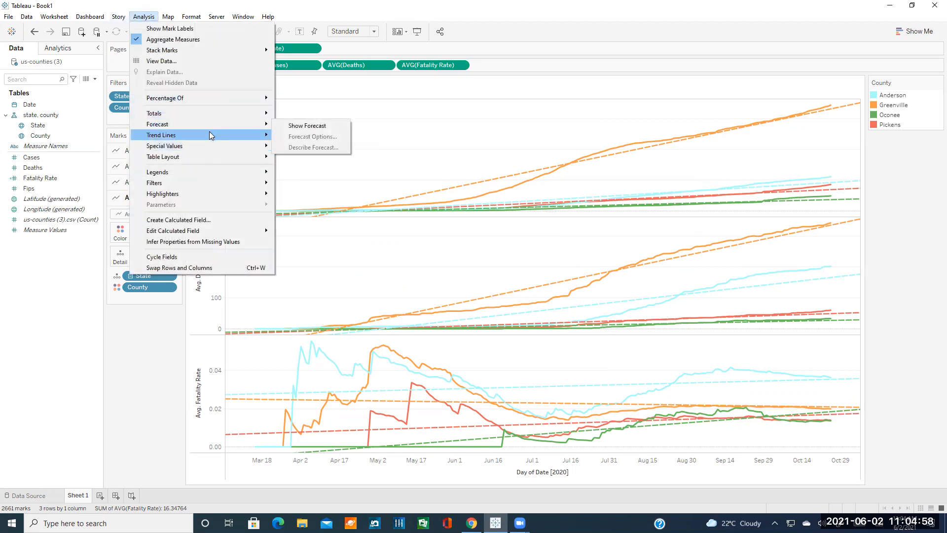
mouse_move(209, 134)
click(295, 147)
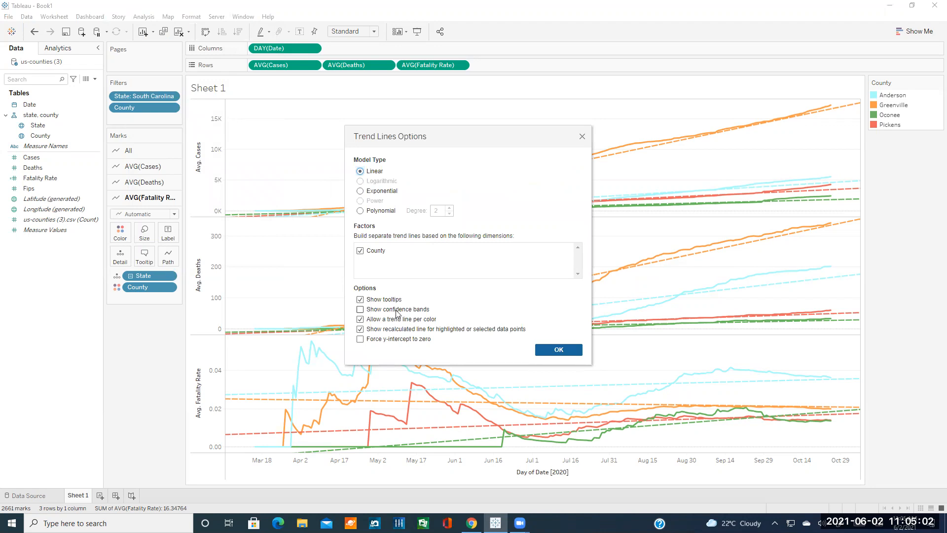
click(402, 309)
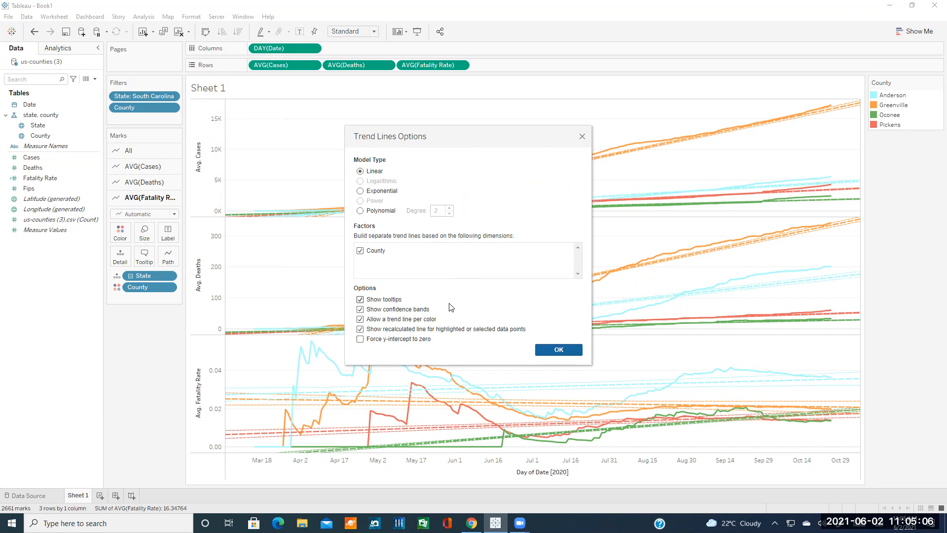
click(421, 312)
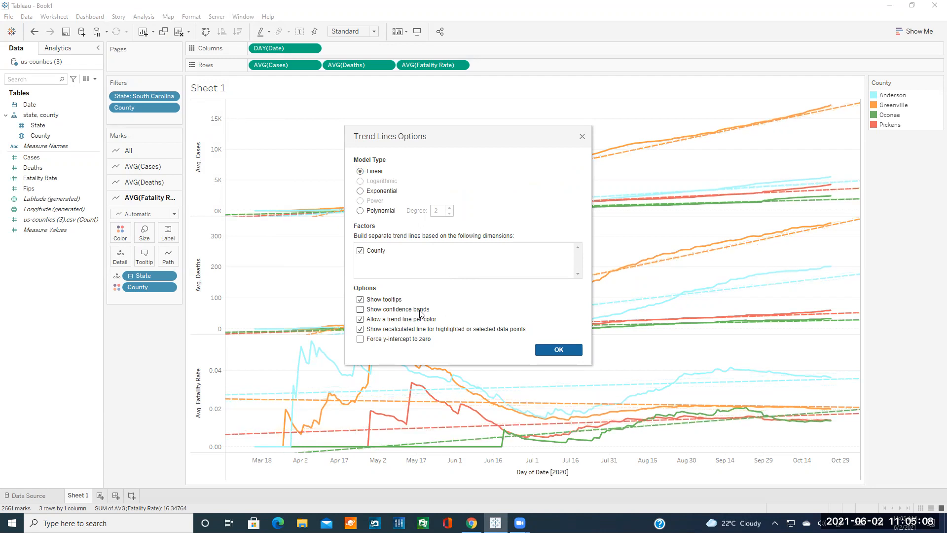
click(421, 311)
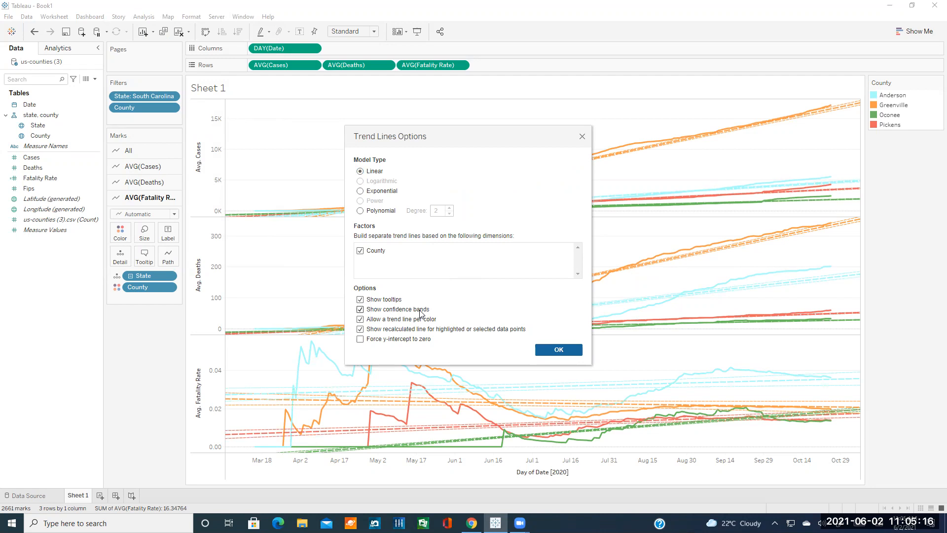
click(421, 311)
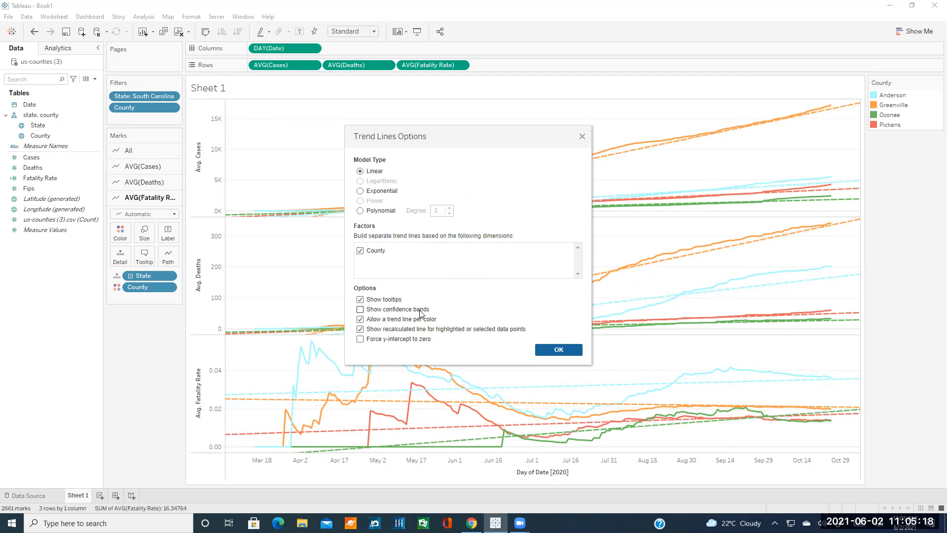
click(386, 320)
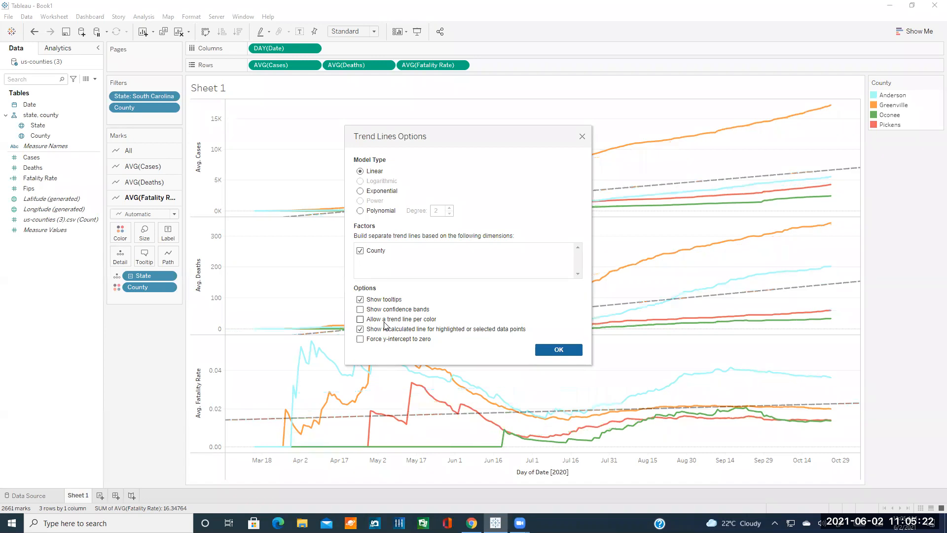
click(386, 322)
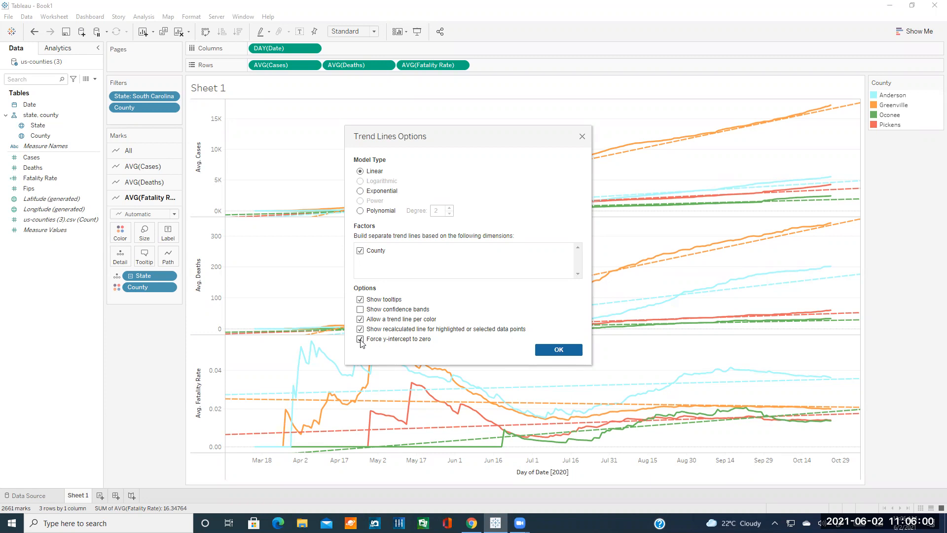
Uncheck Force y-intercept to zero for the per-county linear trend lines and confirm with OK.
click(360, 339)
click(559, 351)
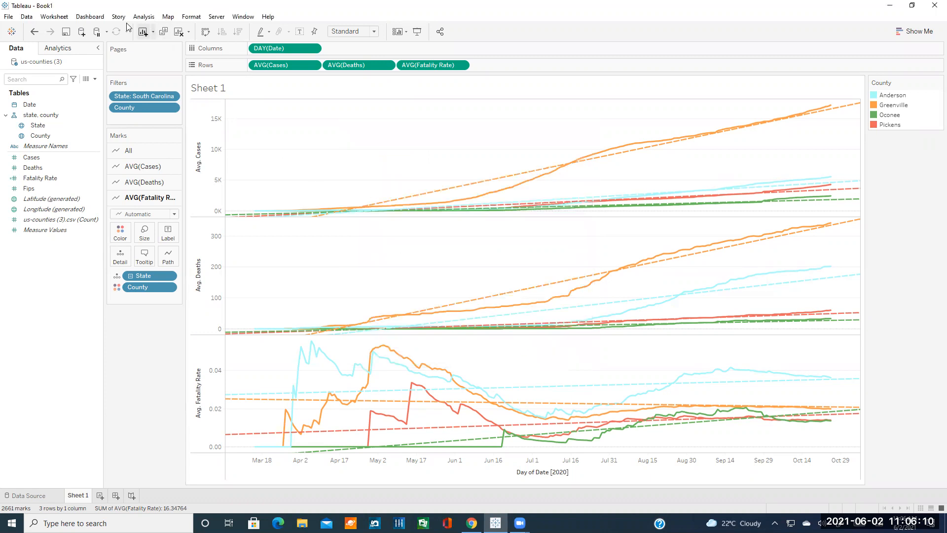
click(144, 17)
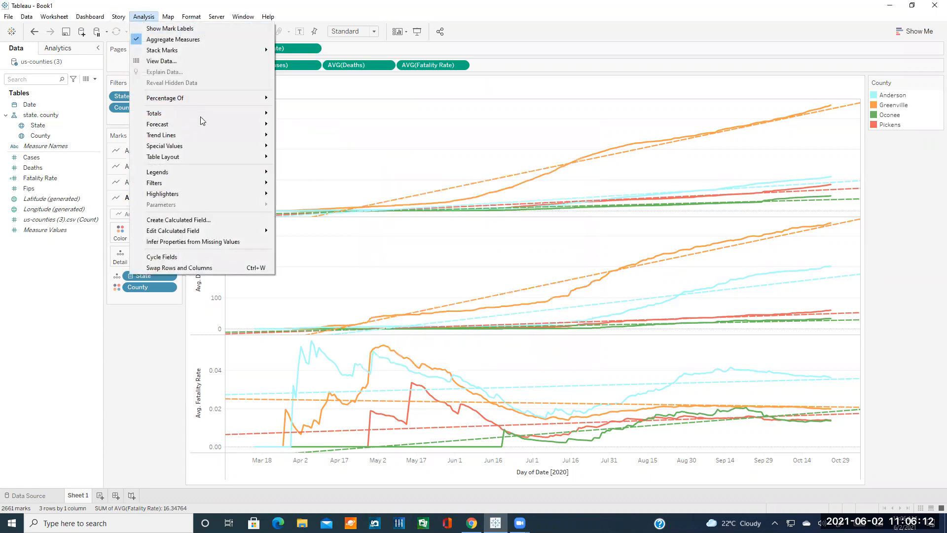
mouse_move(191, 134)
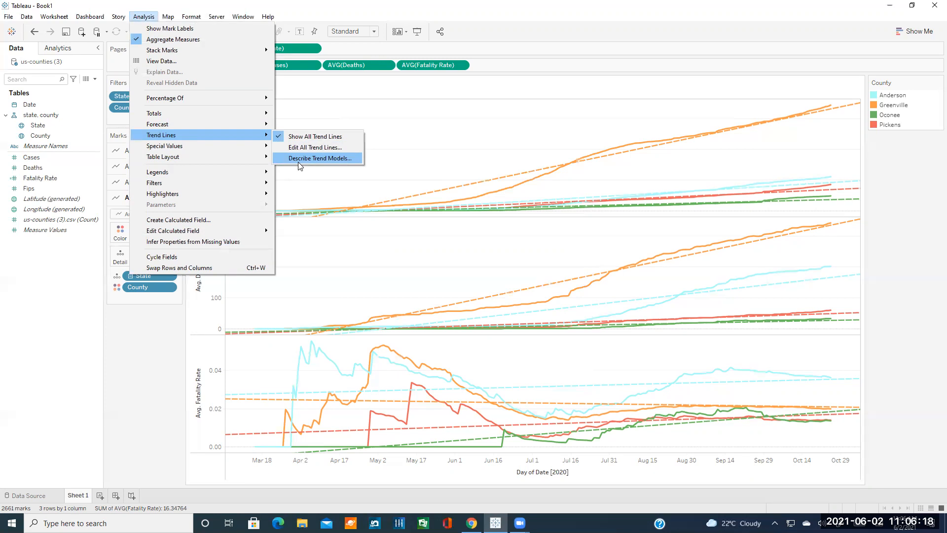
click(326, 160)
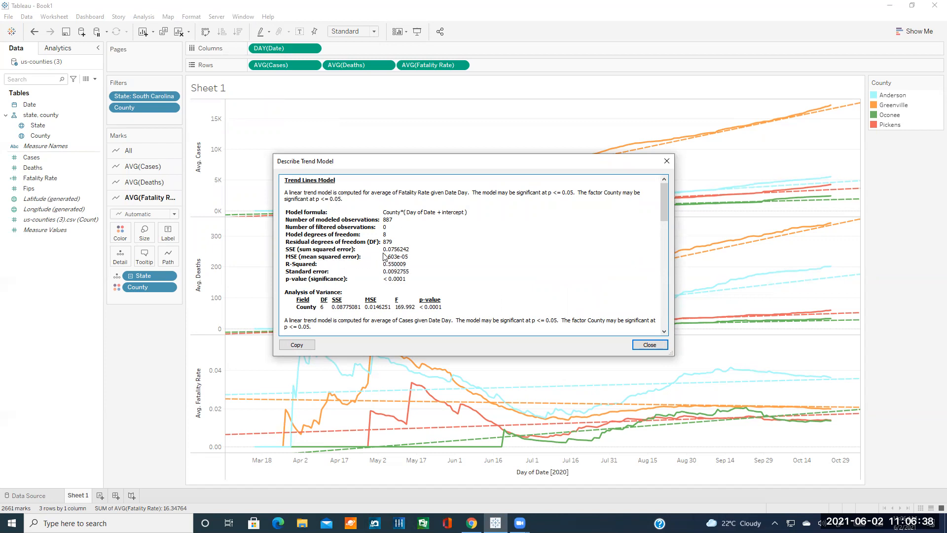
drag(404, 269, 335, 221)
click(371, 265)
scroll(375, 271, down, 4)
scroll(377, 276, down, 3)
scroll(380, 276, up, 6)
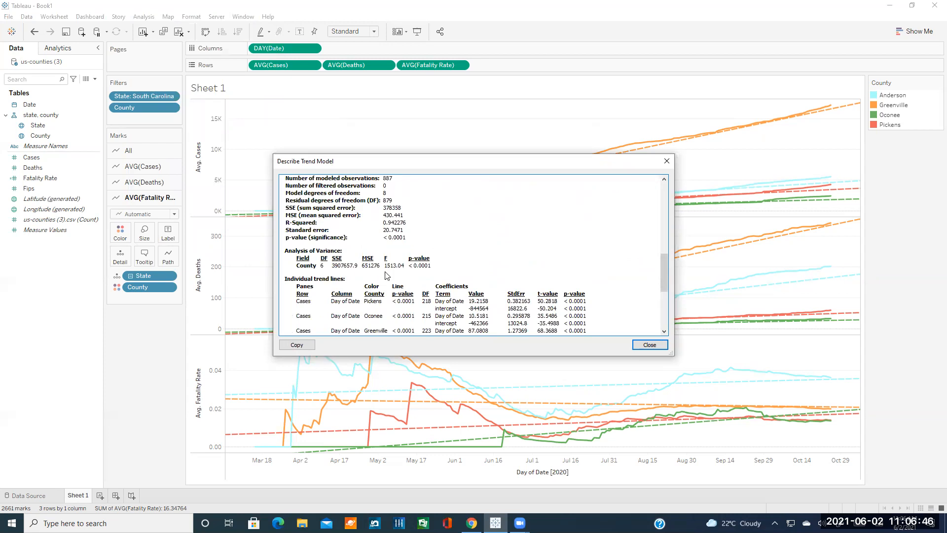
scroll(395, 272, down, 3)
scroll(409, 278, up, 8)
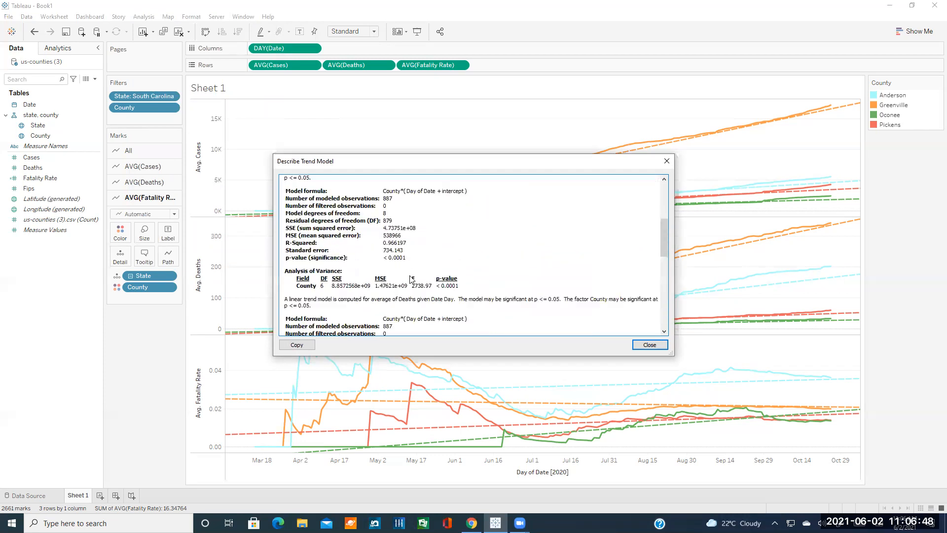
scroll(412, 280, up, 2)
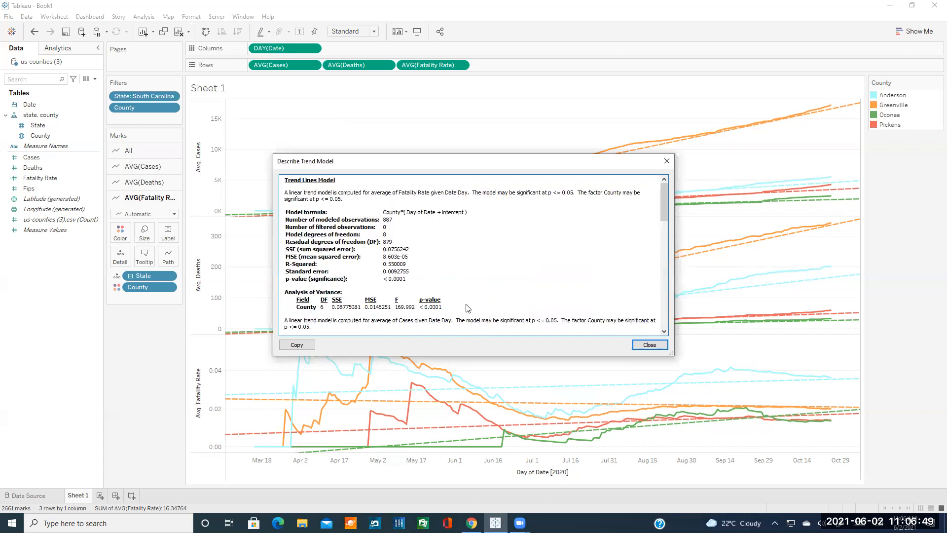
click(650, 344)
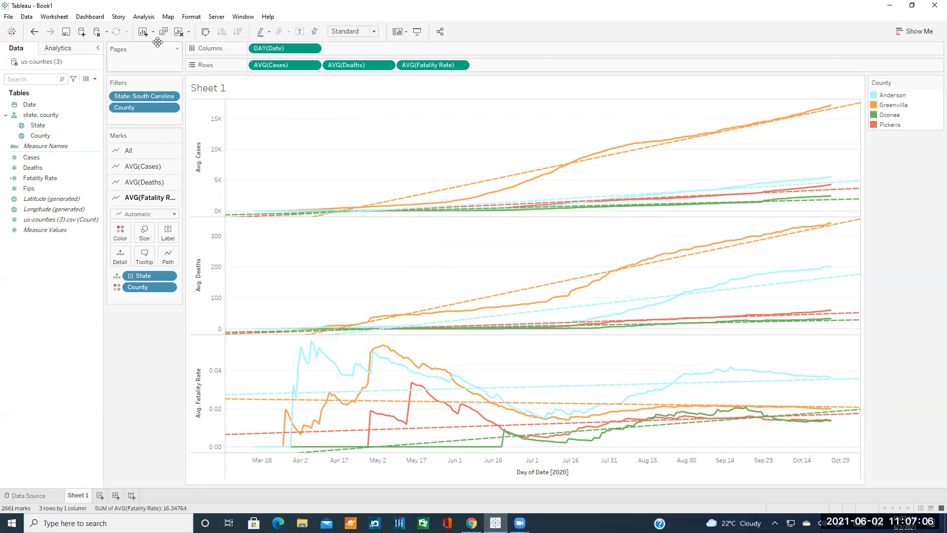
Review the Describe Trend Model description again, then close it.
click(143, 18)
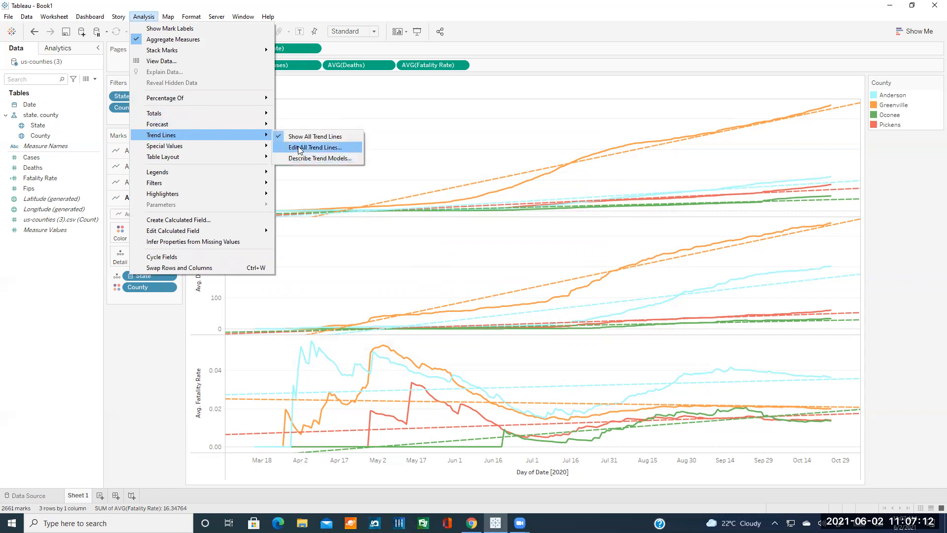
click(320, 158)
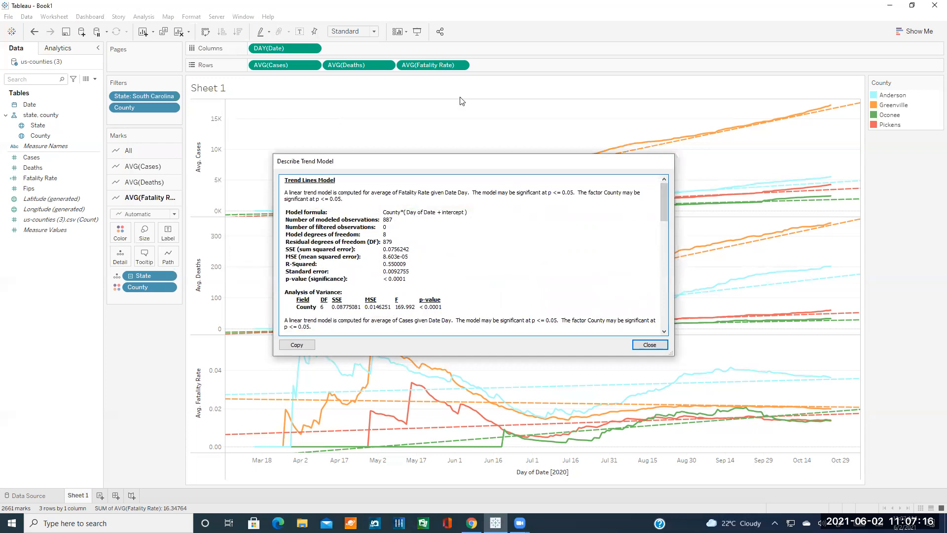
click(667, 161)
Close Edit All Trend Lines without changes and go to the us-counties (3) Data Source page.
click(134, 16)
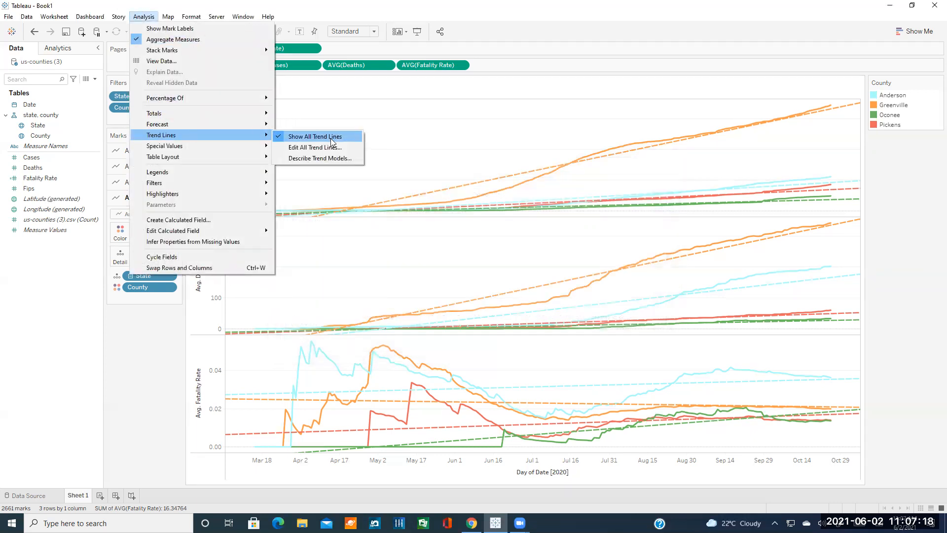
click(328, 174)
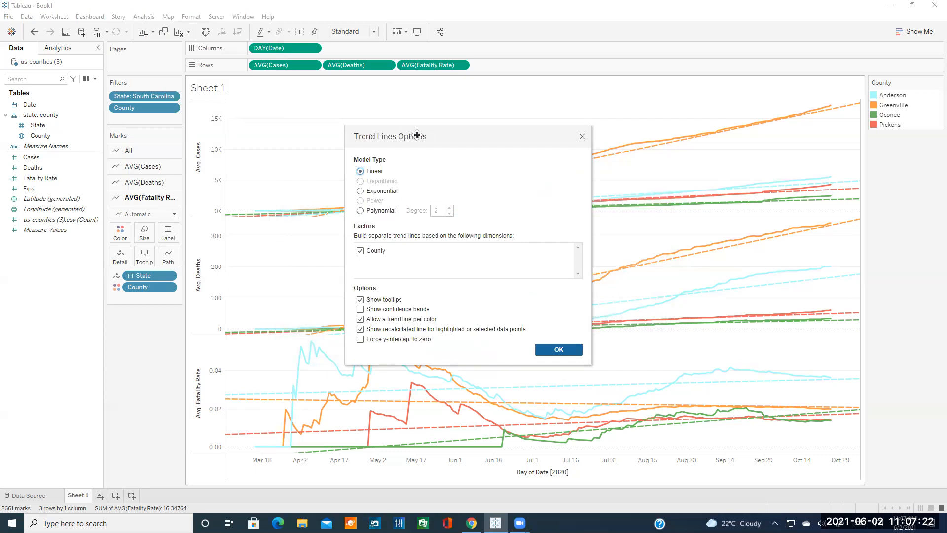
drag(417, 134, 404, 128)
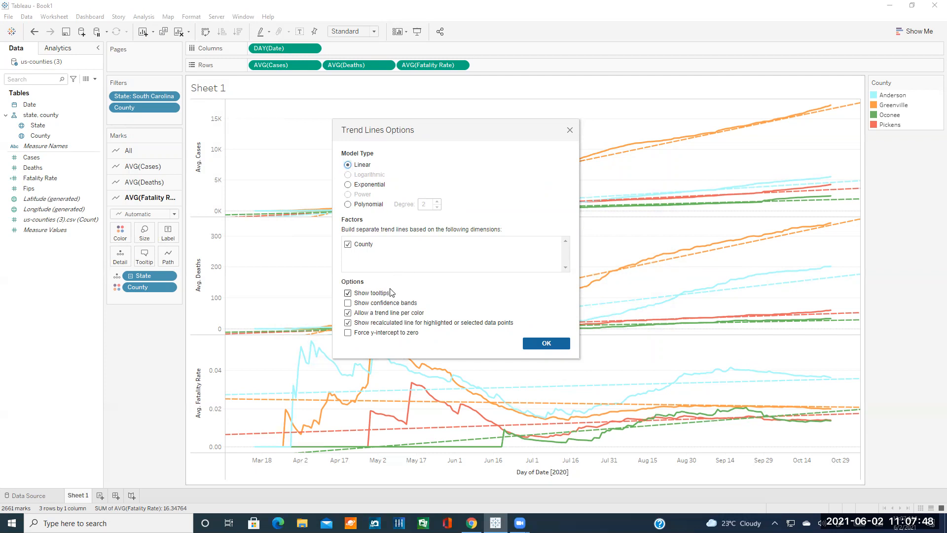
click(547, 345)
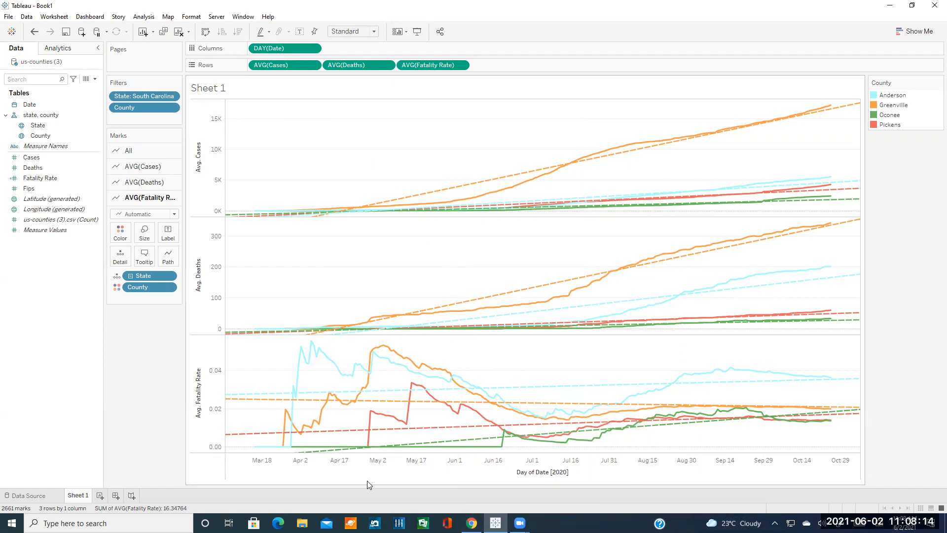
click(35, 496)
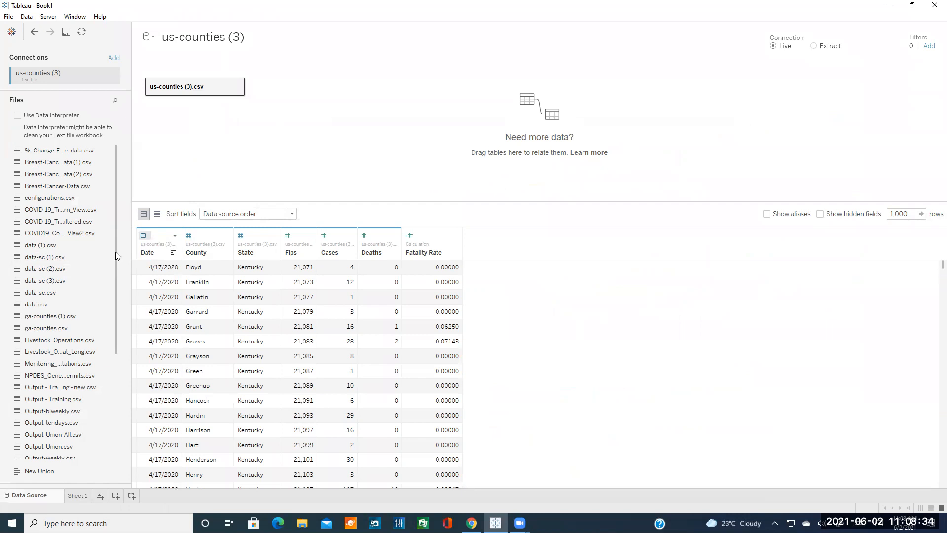
Scroll the Clemson tutorial to its Merging Multiple Datasets section.
click(471, 522)
scroll(451, 392, down, 5)
scroll(451, 392, down, 5)
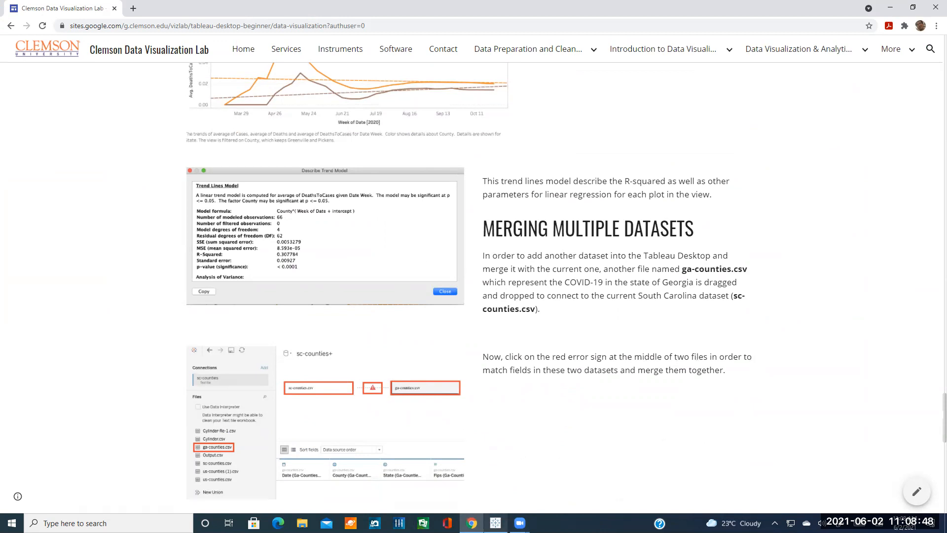
Go back to Tableau's Sheet 1 charts and search Windows for 'tab'.
click(495, 523)
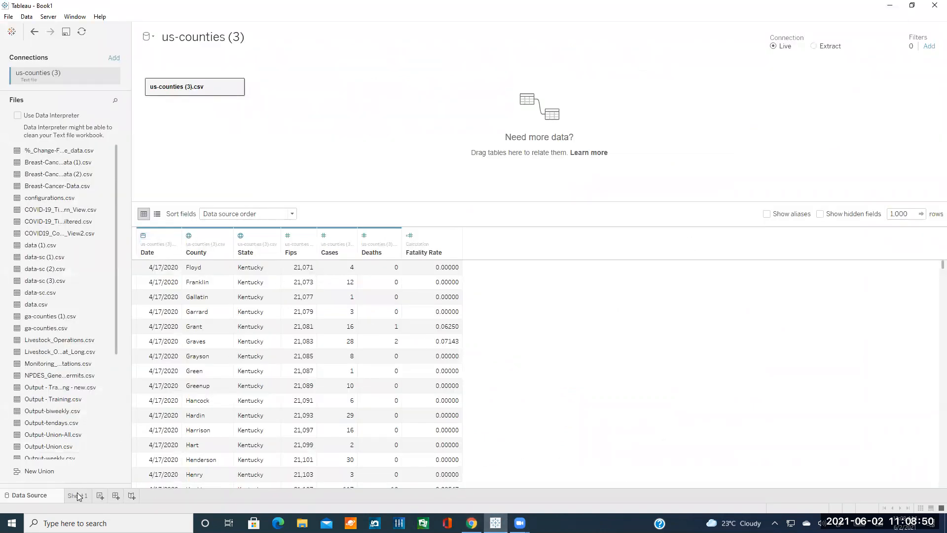
click(77, 495)
click(99, 523)
text(tab)
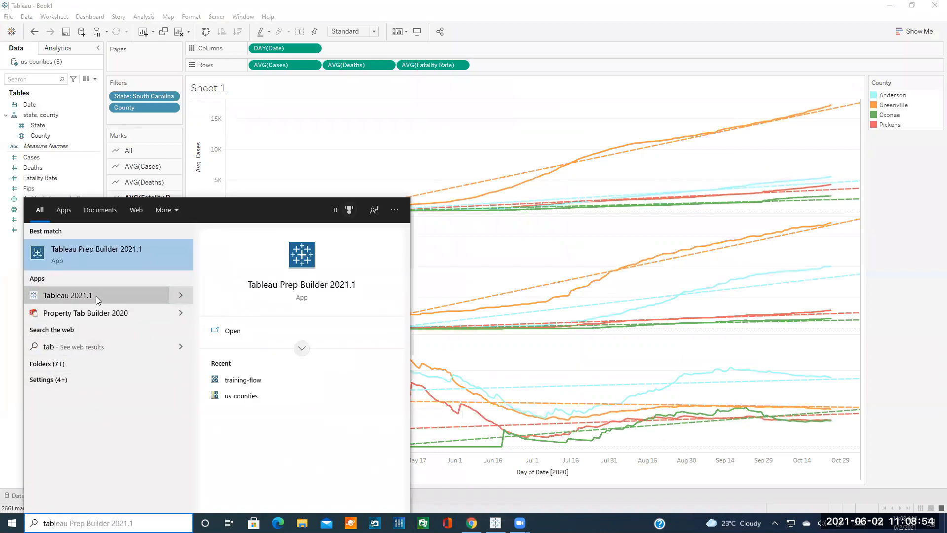
Launch Tableau 2021.1, maximize Book2, and connect it to sc-counties (2).csv from Downloads.
click(96, 296)
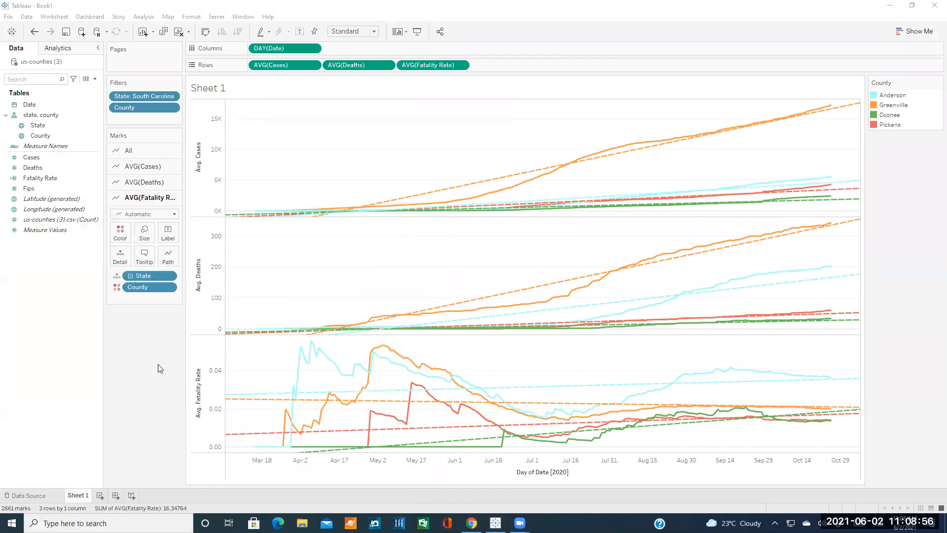
mouse_move(495, 522)
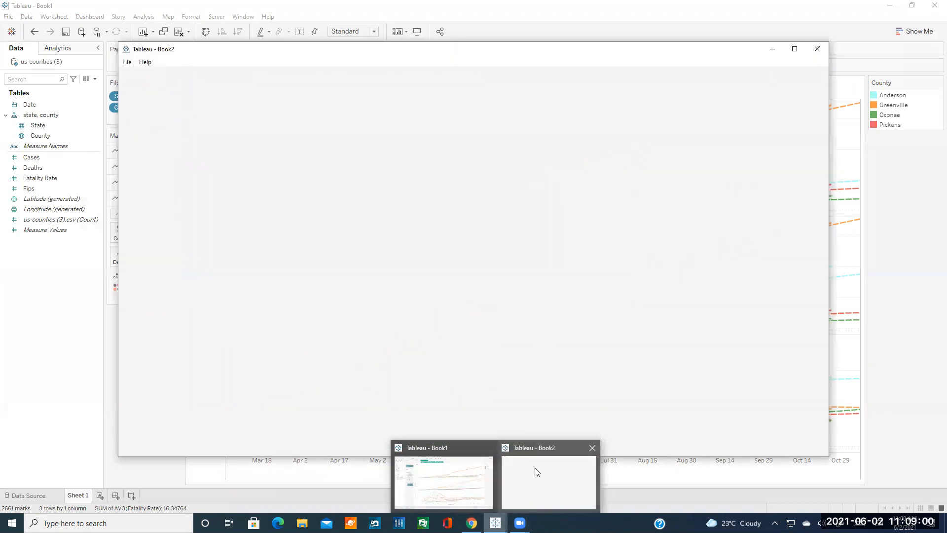
double_click(554, 54)
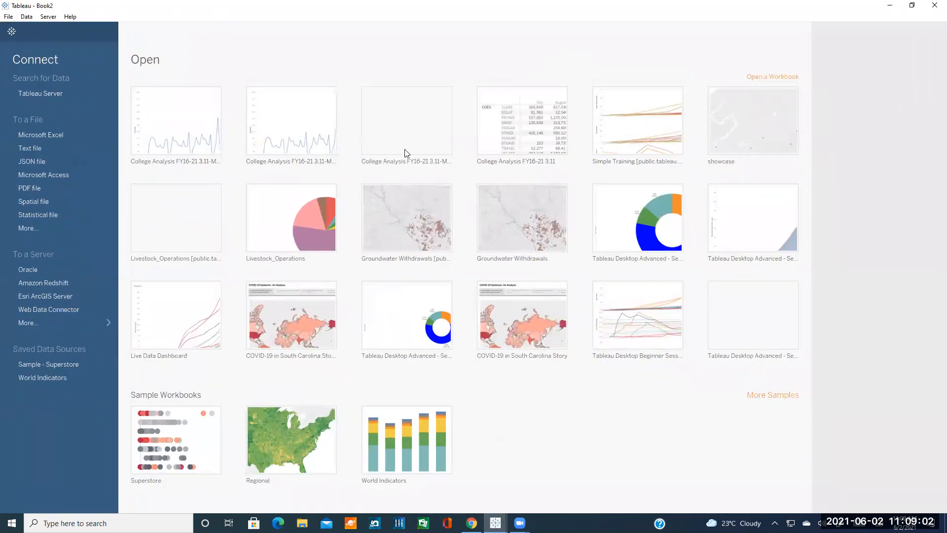
click(22, 151)
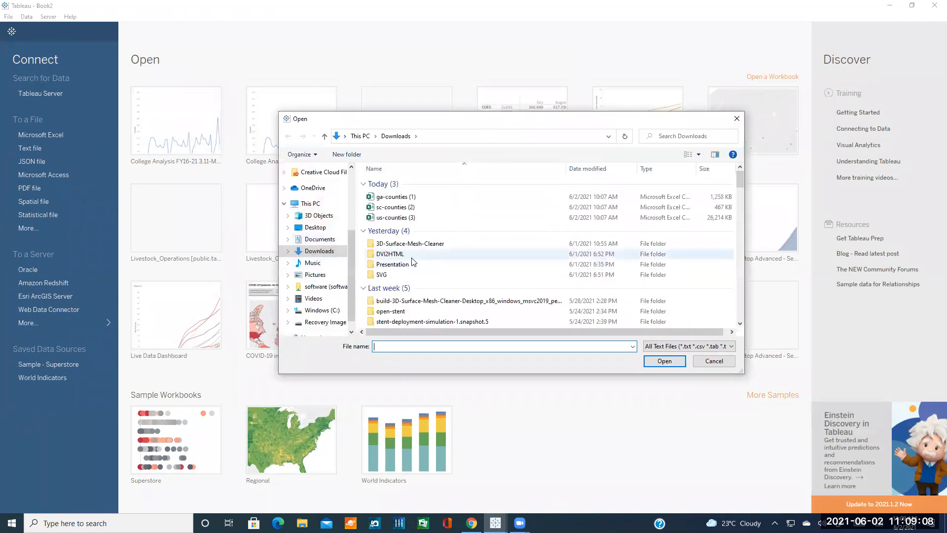
double_click(398, 210)
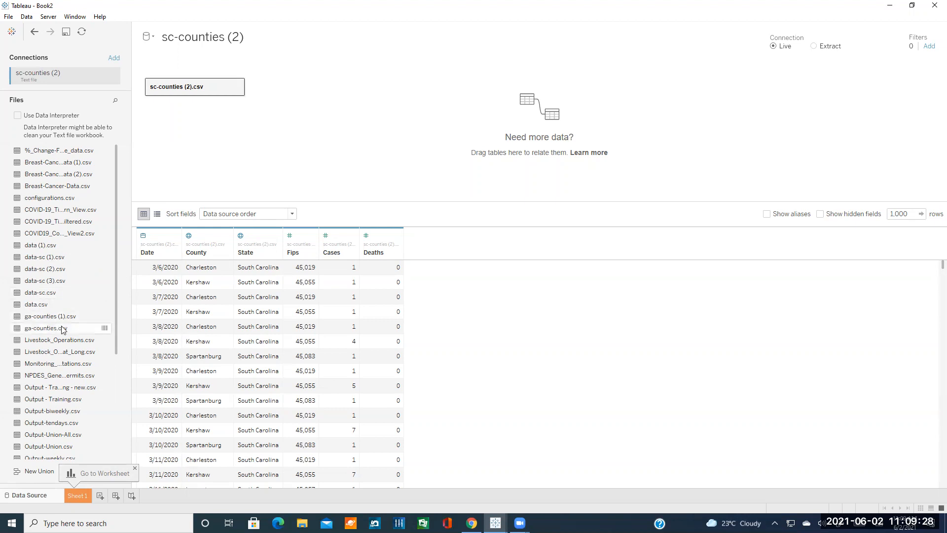
Add ga-counties (1).csv next to sc-counties (2).csv and relate the tables on Cases = Cases.
mouse_move(44, 318)
mouse_down()
mouse_move(126, 287)
mouse_move(270, 99)
mouse_move(44, 318)
mouse_up()
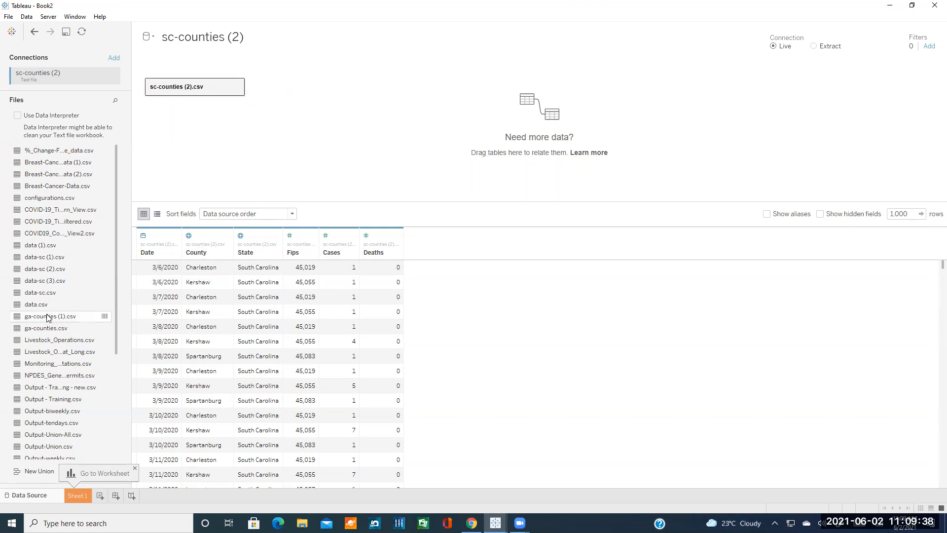
drag(47, 320, 328, 101)
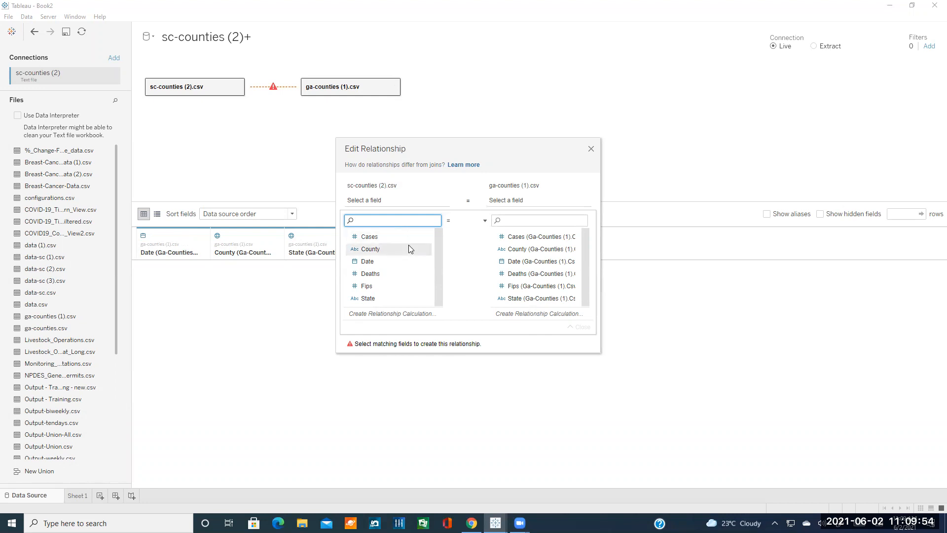
click(383, 237)
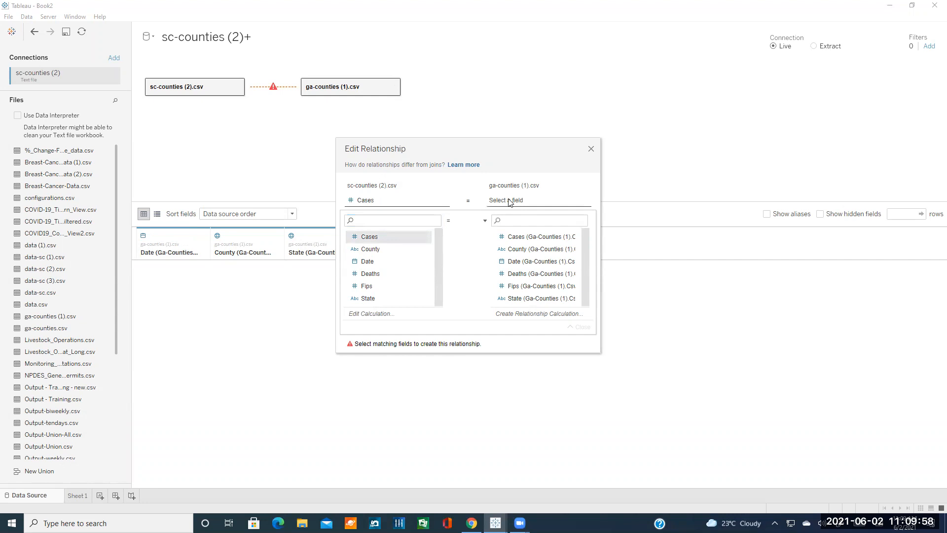
click(522, 238)
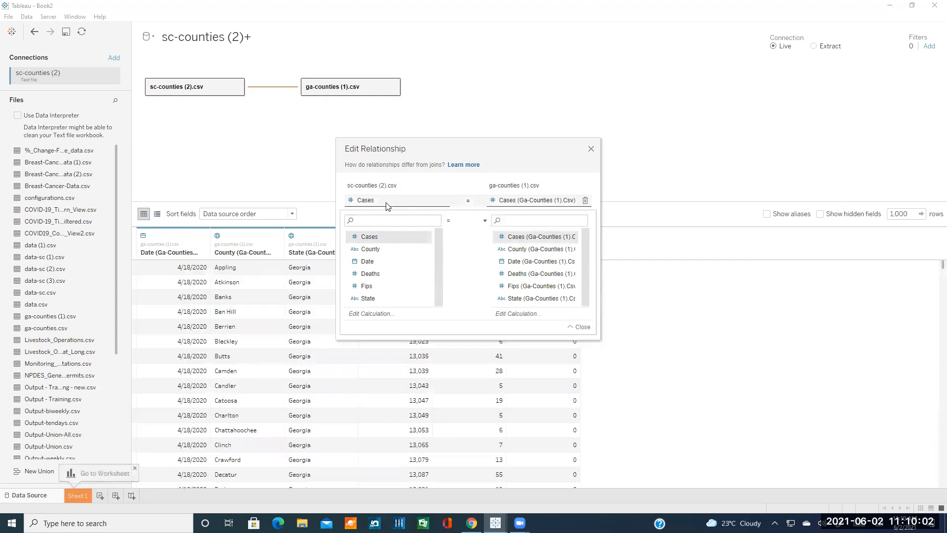
drag(454, 149, 577, 163)
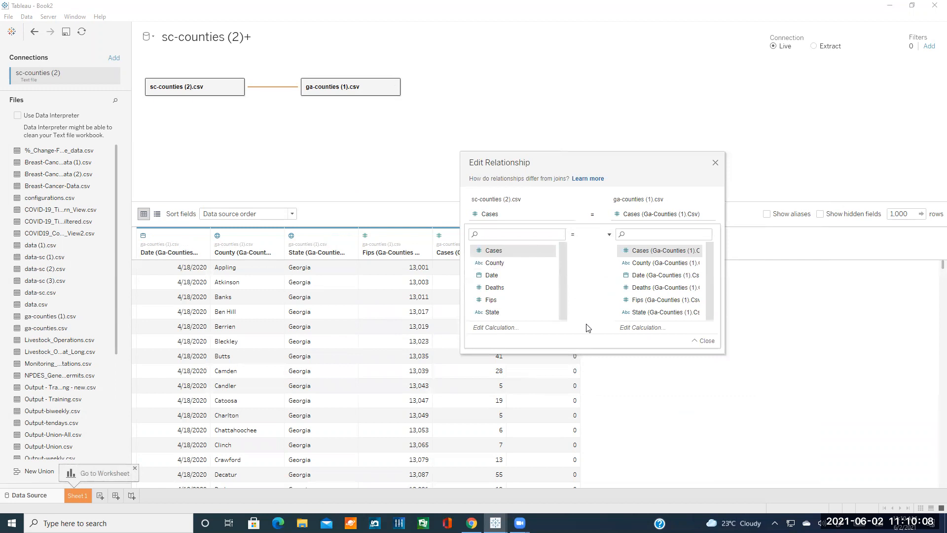
click(504, 287)
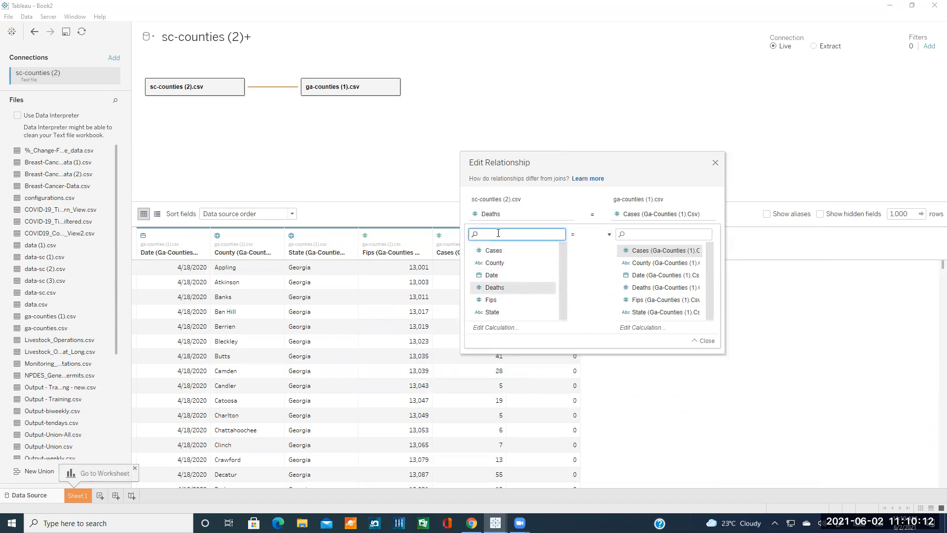
click(499, 251)
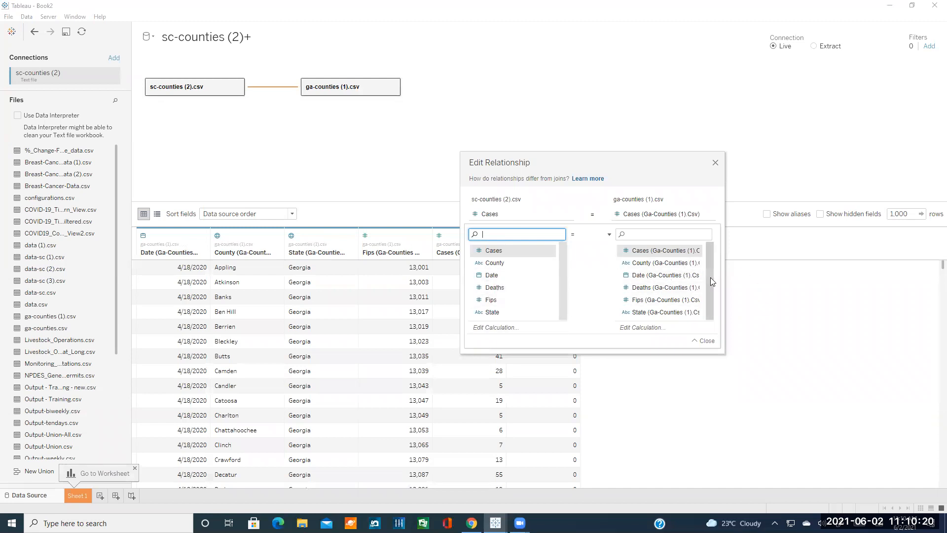
click(609, 236)
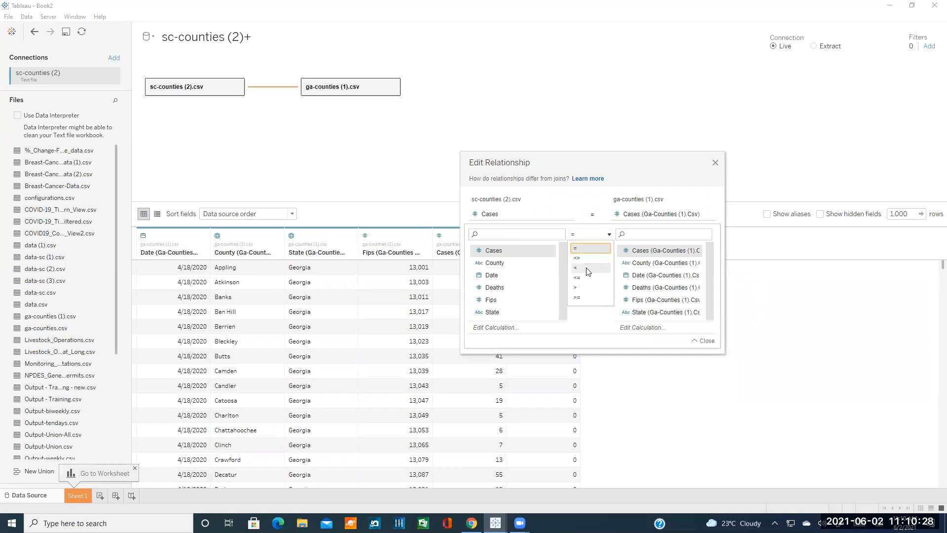
click(611, 236)
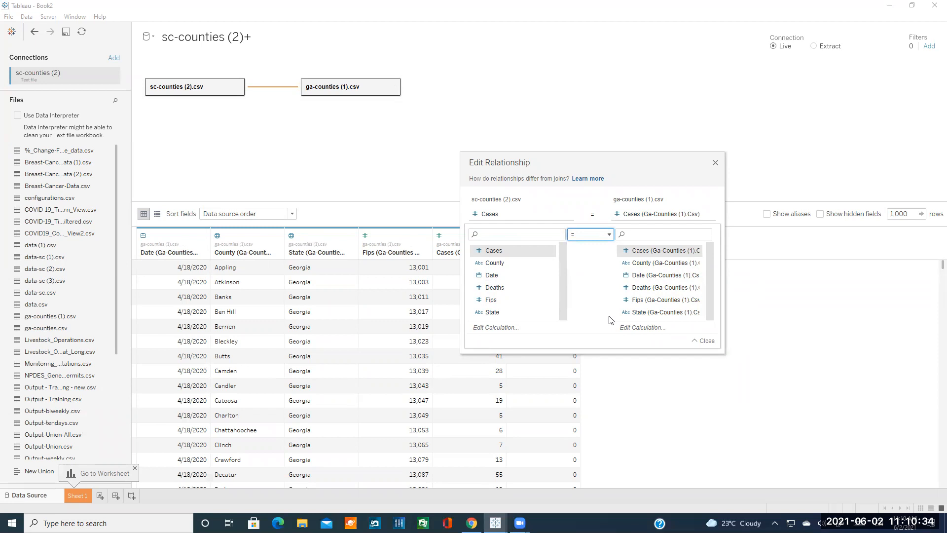
click(714, 163)
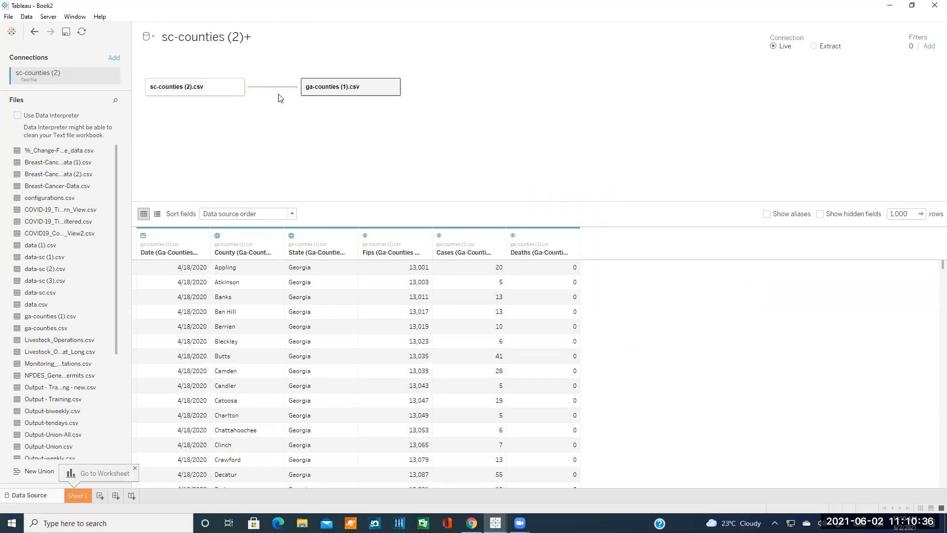
mouse_move(273, 91)
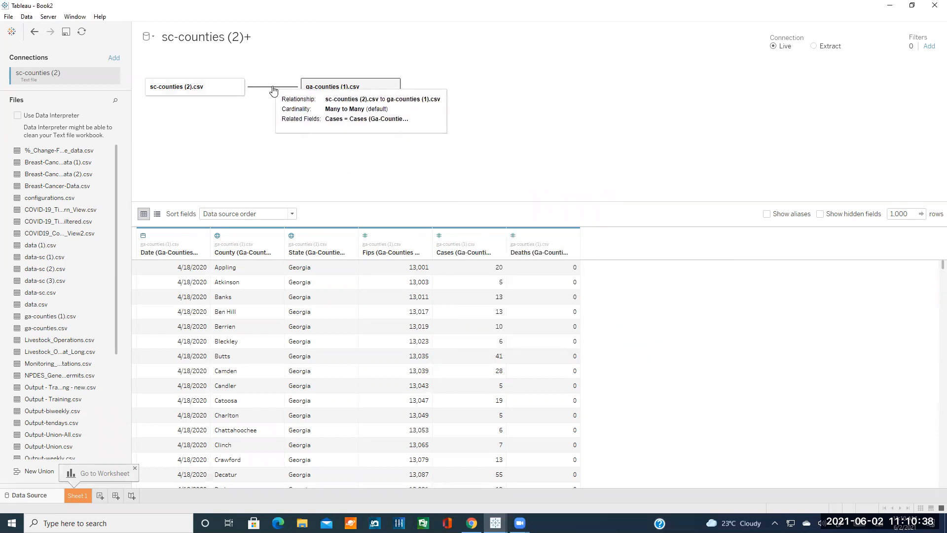
click(79, 497)
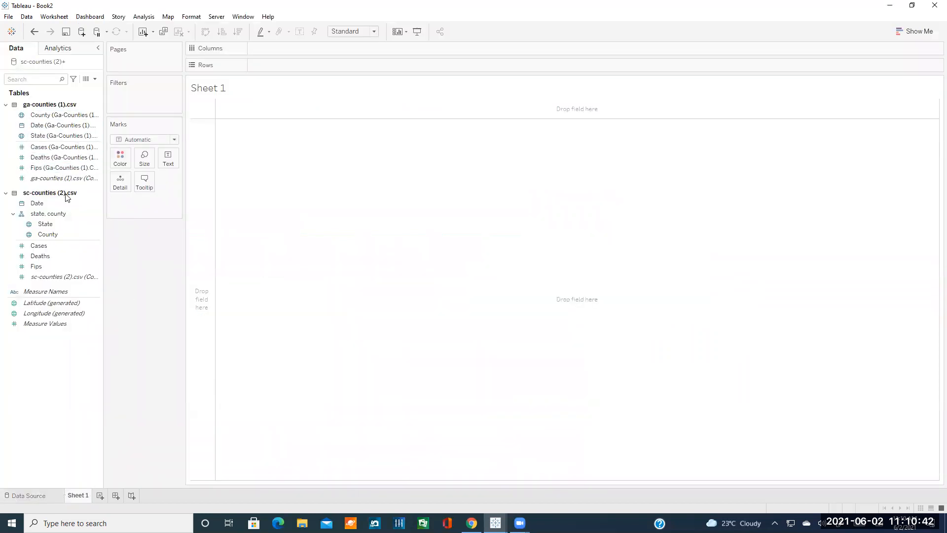
click(63, 137)
click(29, 495)
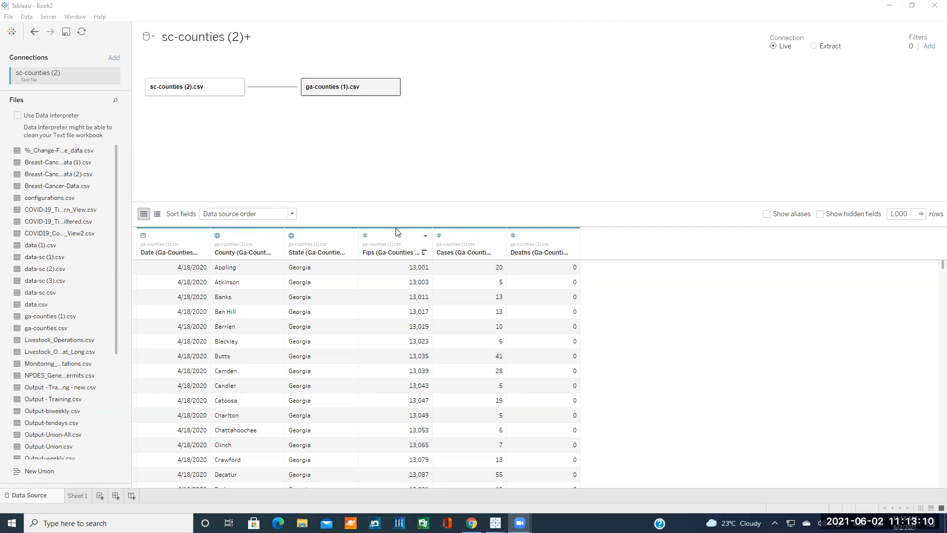
Close Book2 without saving and switch to the Clemson tutorial in Chrome.
click(933, 10)
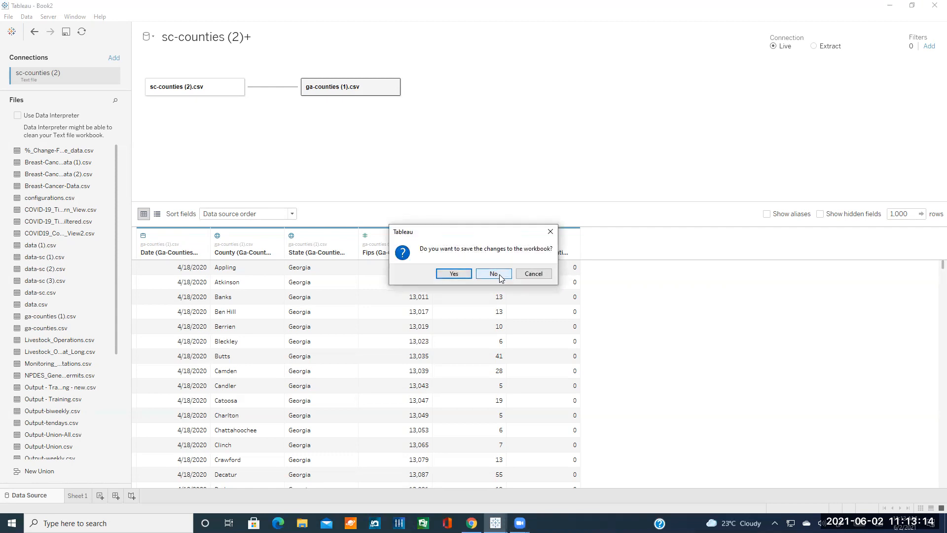
click(494, 273)
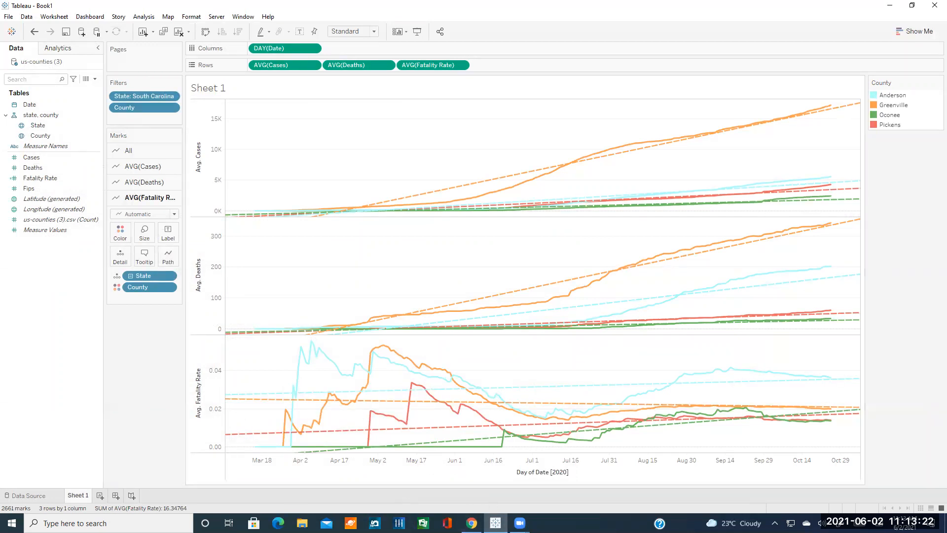
click(472, 523)
Scroll to the tutorial's finished Sheet 1 and Sheet 2 charts, then compare with Book1's South Carolina dashboard.
scroll(493, 341, down, 4)
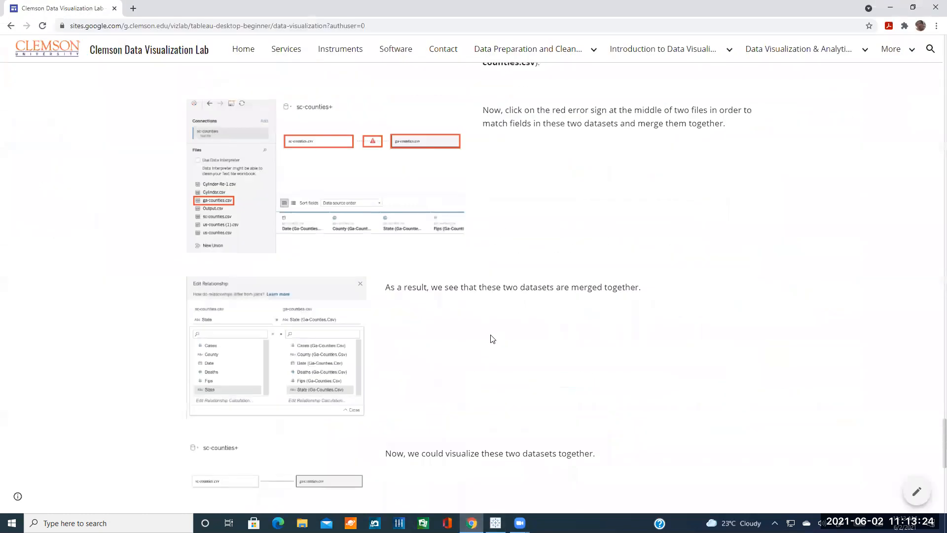
scroll(491, 339, down, 10)
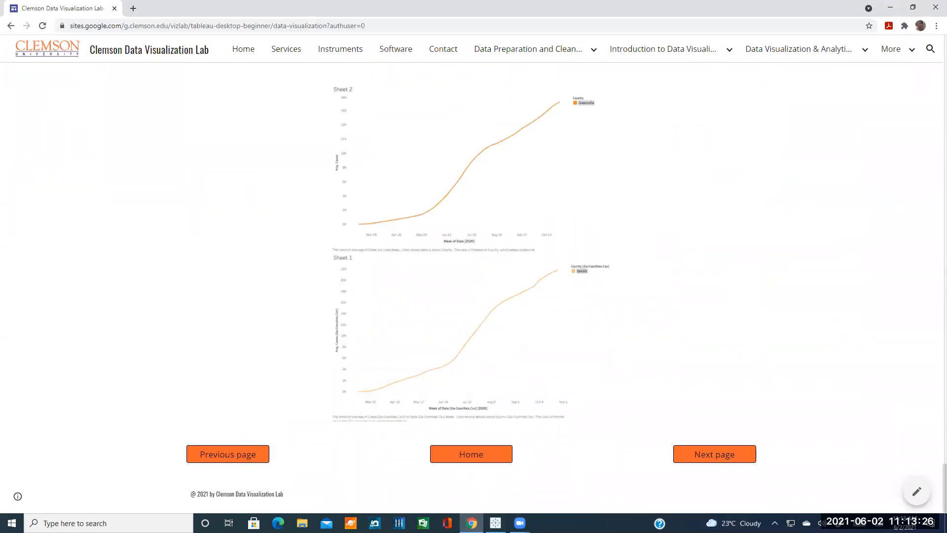
click(495, 523)
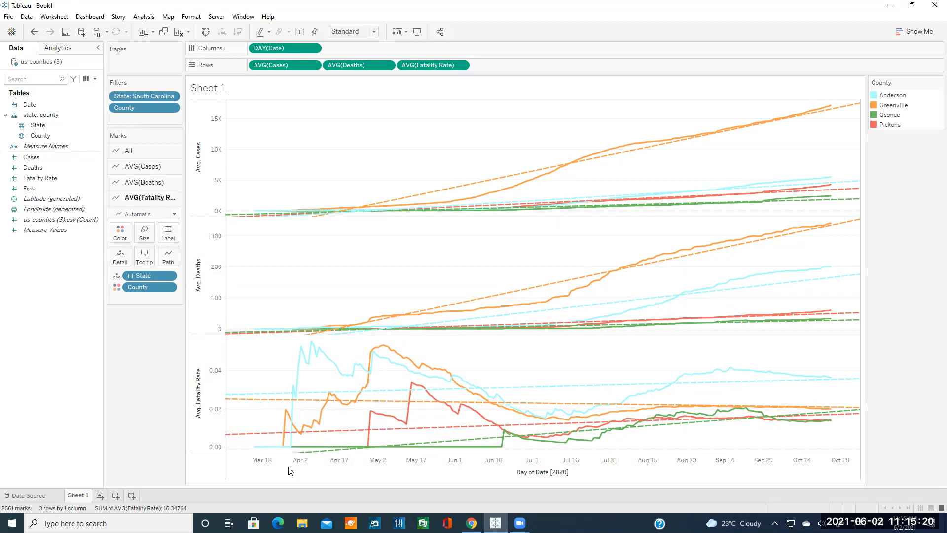
Return to the tutorial and bring up the site's More and Data Visualization & Analytics navigation menus.
click(471, 522)
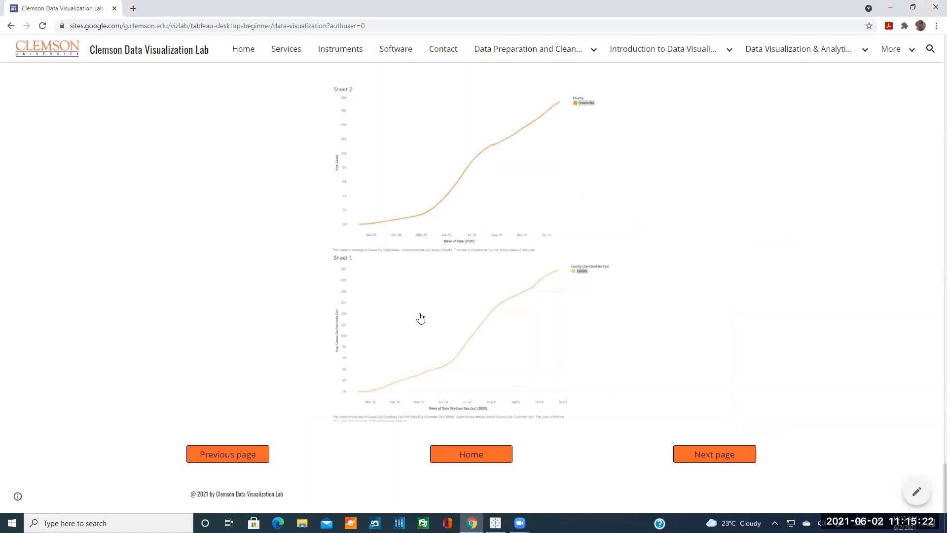
mouse_move(901, 55)
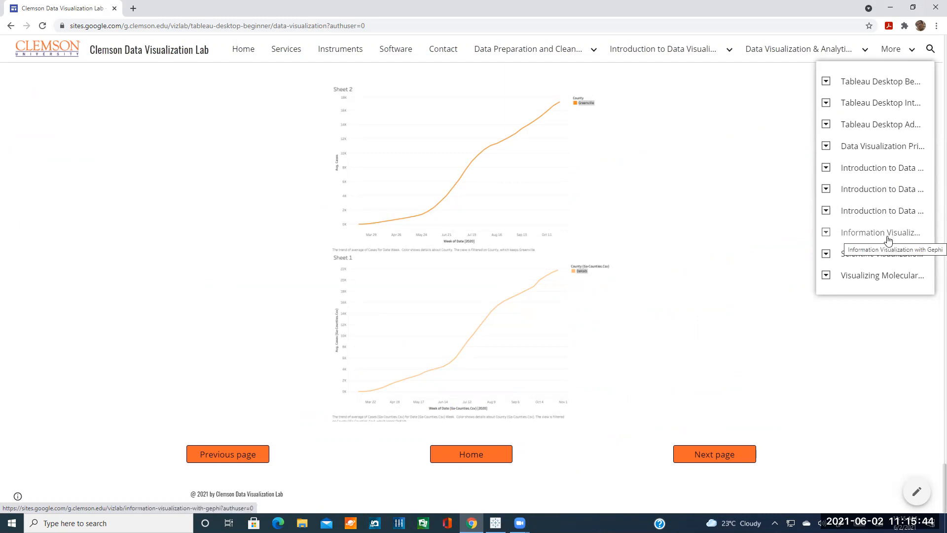
mouse_move(806, 54)
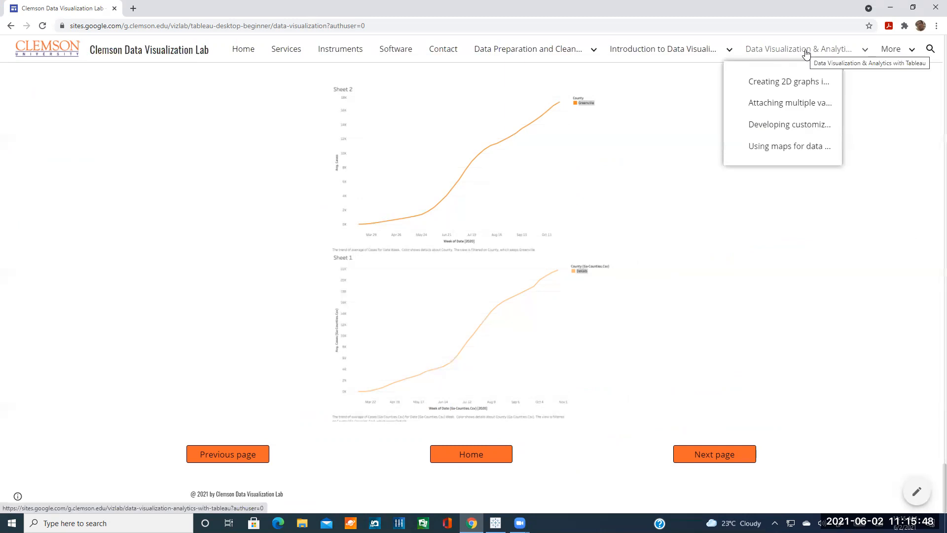
Open the Data Visualization & Analytics section page in a new tab.
right_click(807, 53)
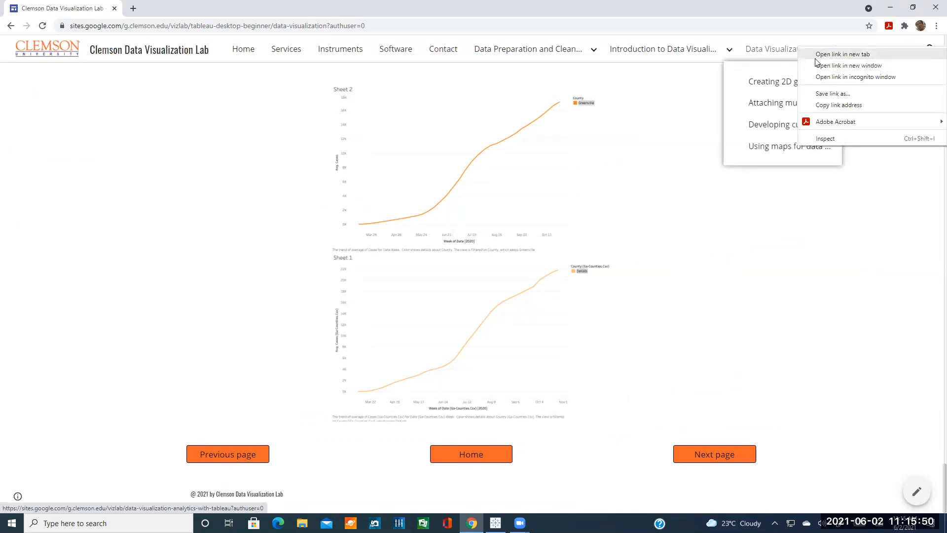
click(822, 55)
key(ctrl+Tab)
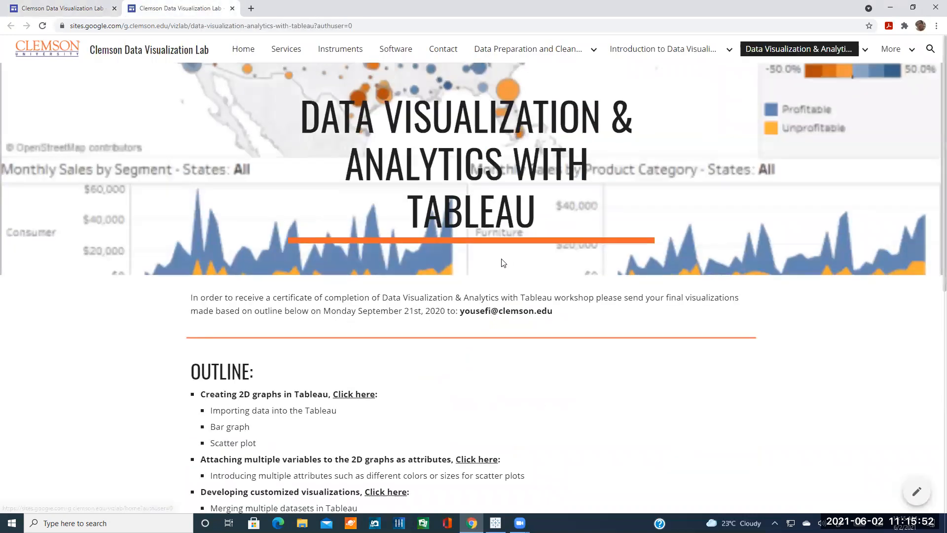
scroll(504, 263, down, 8)
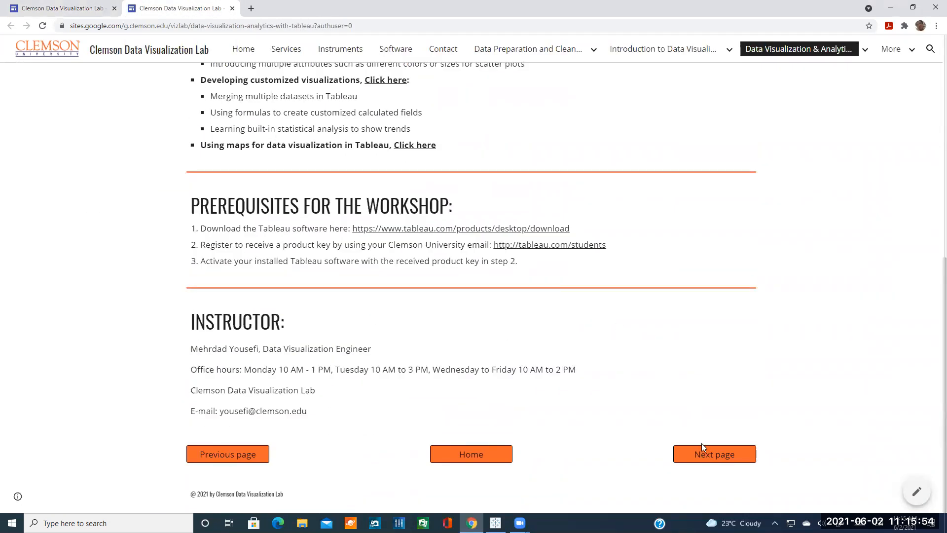
Page forward through the Creating 2D graphs and attaching multiple variables tutorial pages.
click(711, 453)
scroll(626, 292, down, 10)
scroll(587, 271, down, 20)
scroll(561, 261, down, 20)
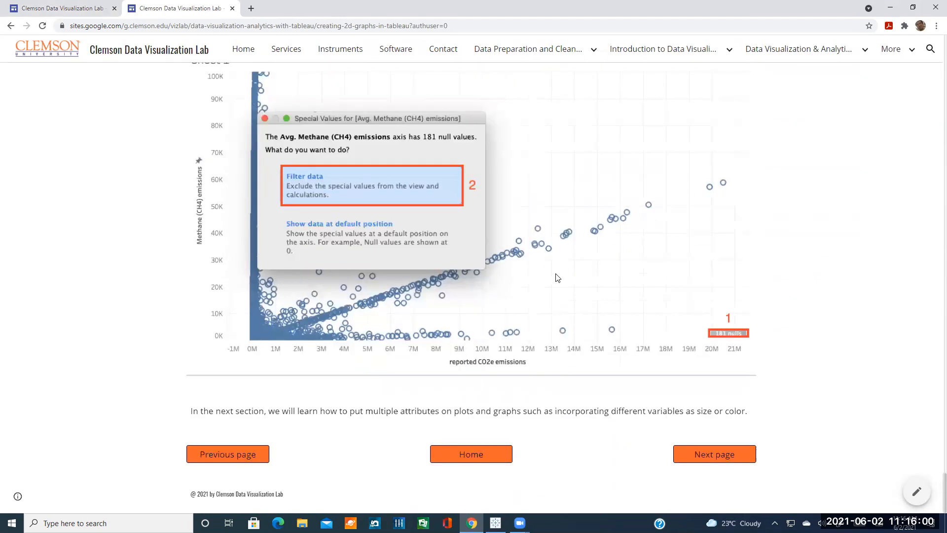
click(713, 453)
scroll(542, 294, down, 20)
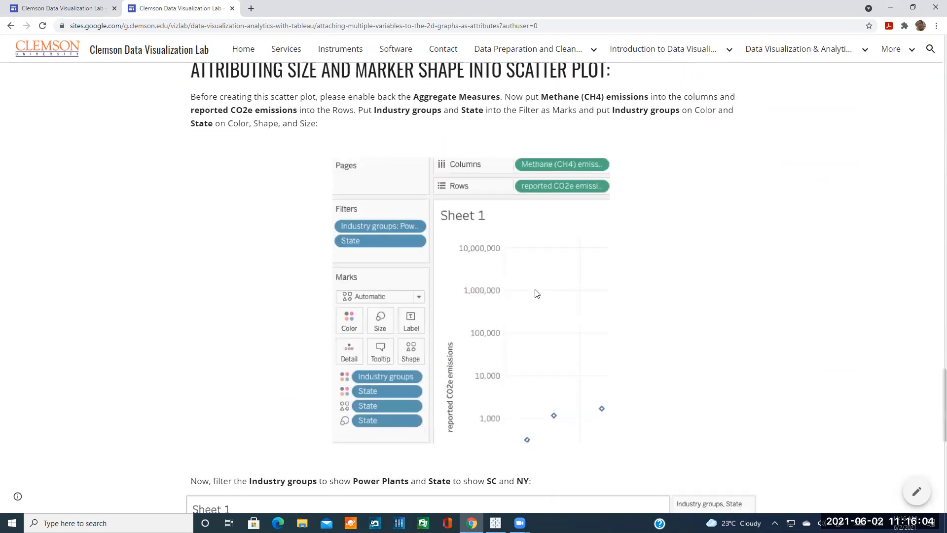
scroll(537, 294, down, 20)
Open Developing Customized Visualizations, select its web address, then close that tab.
click(701, 454)
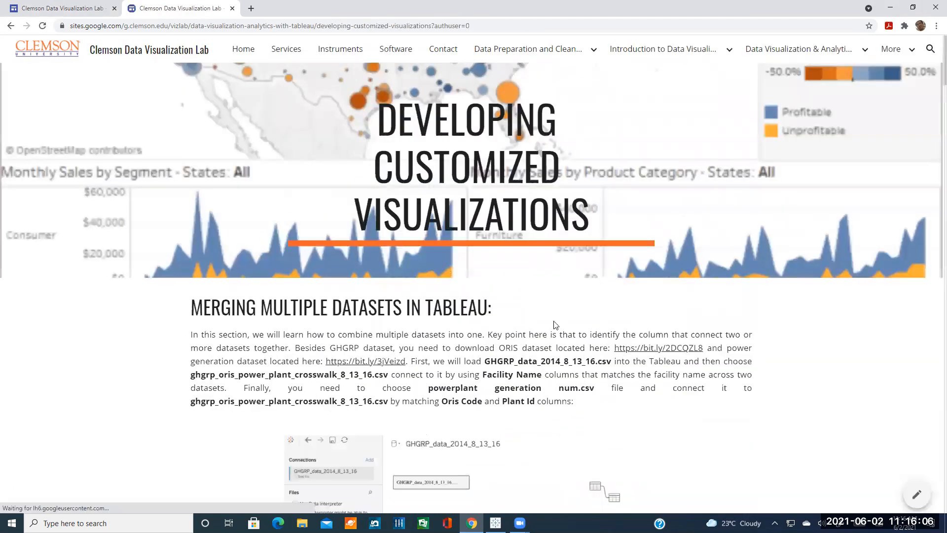
scroll(542, 318, down, 20)
scroll(526, 313, up, 13)
scroll(524, 315, up, 15)
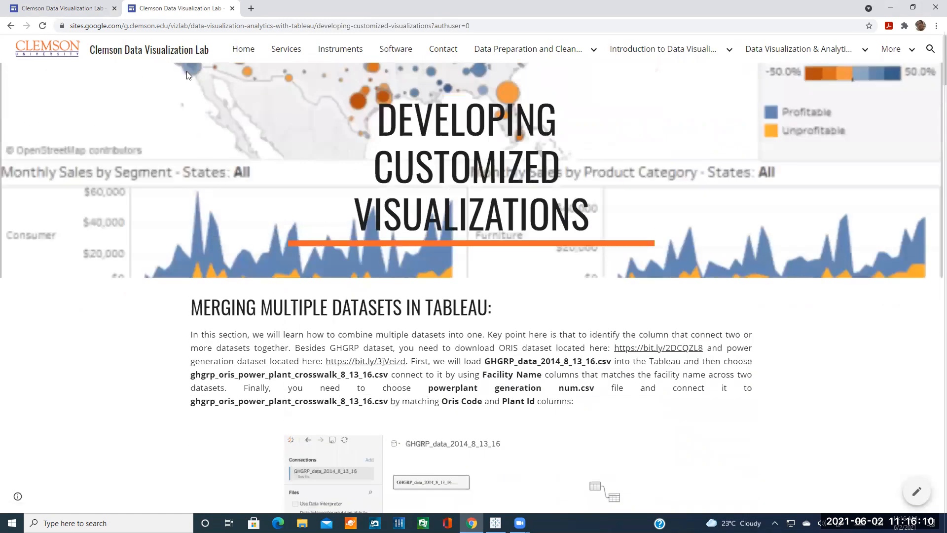
click(327, 23)
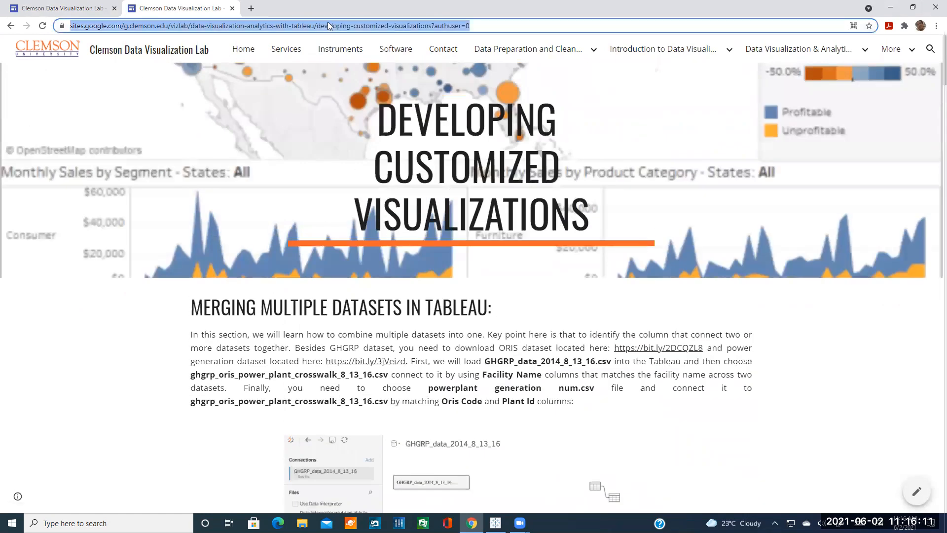
click(233, 8)
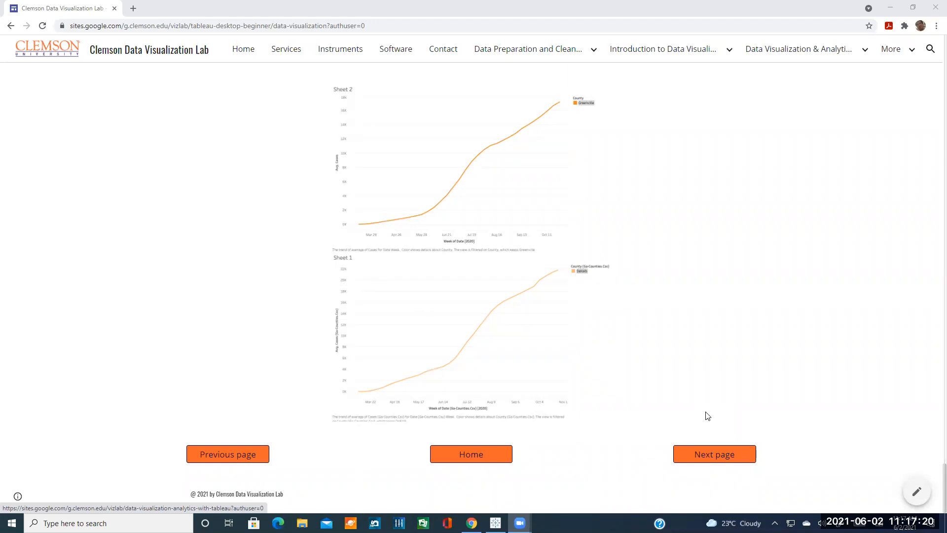
Go to Dashboard Basics and scroll to its Anderson, Greenville and Pickens moving-averages dashboard.
click(718, 452)
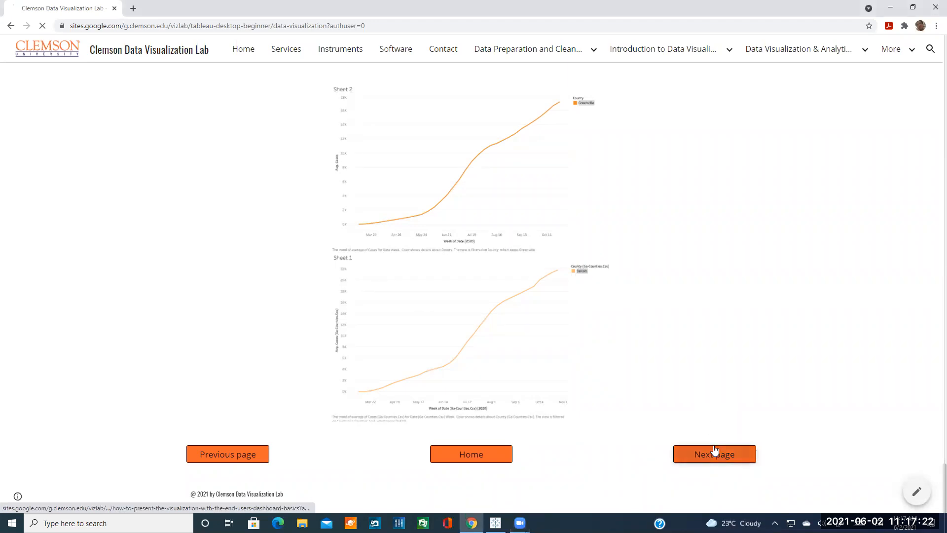
scroll(642, 340, down, 2)
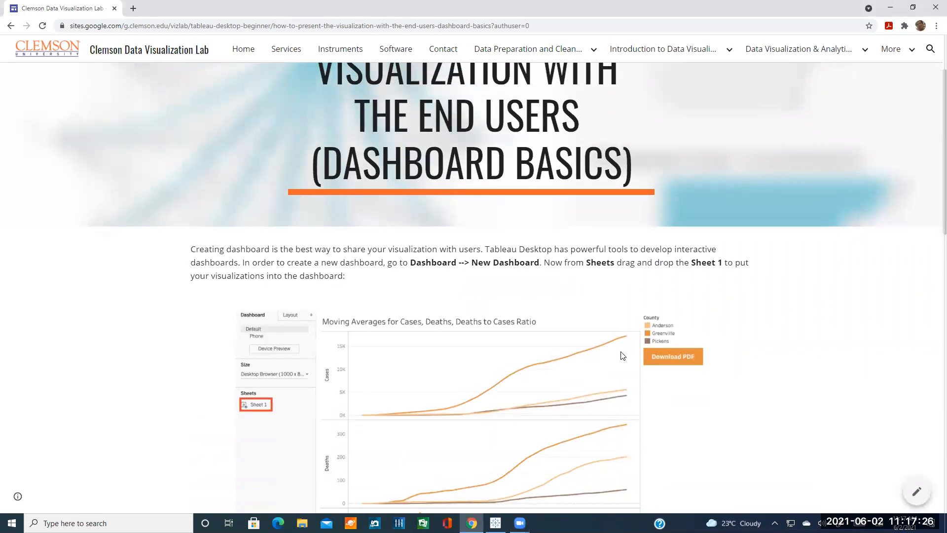
scroll(612, 342, down, 2)
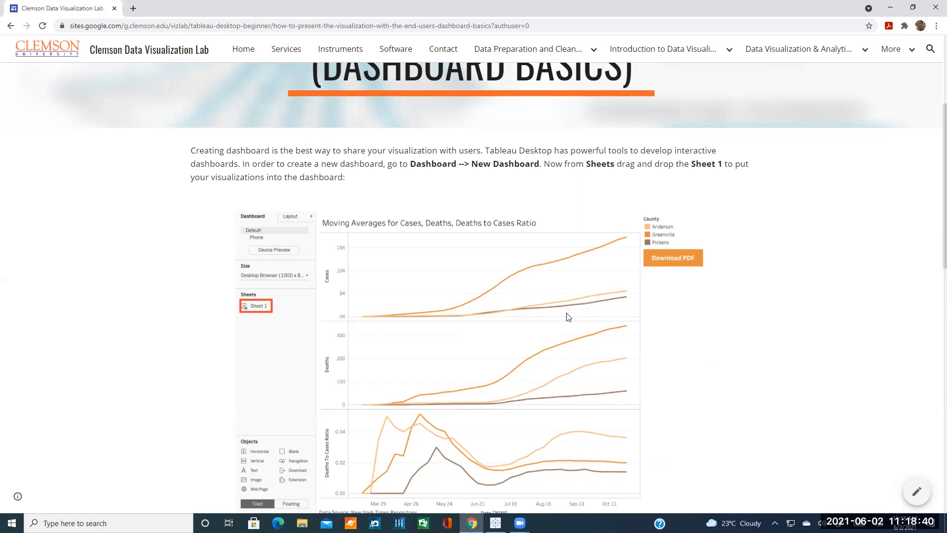
scroll(569, 317, down, 2)
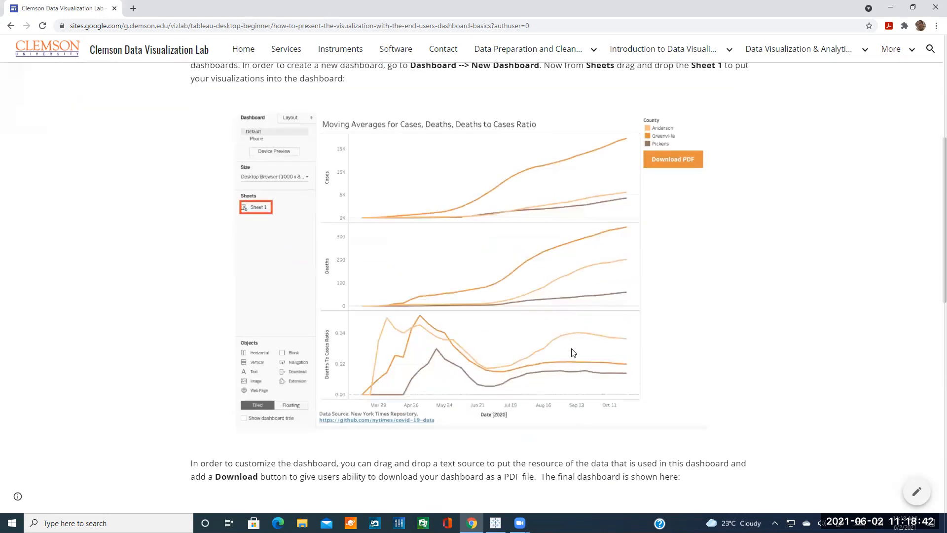
scroll(571, 345, up, 1)
Switch to the Tableau workbook and add a new blank Dashboard 1.
click(495, 523)
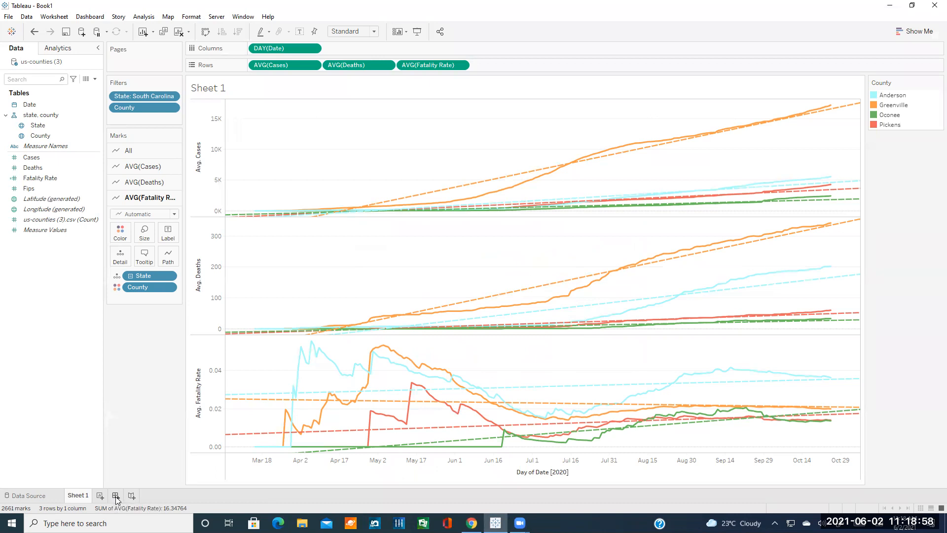
click(115, 495)
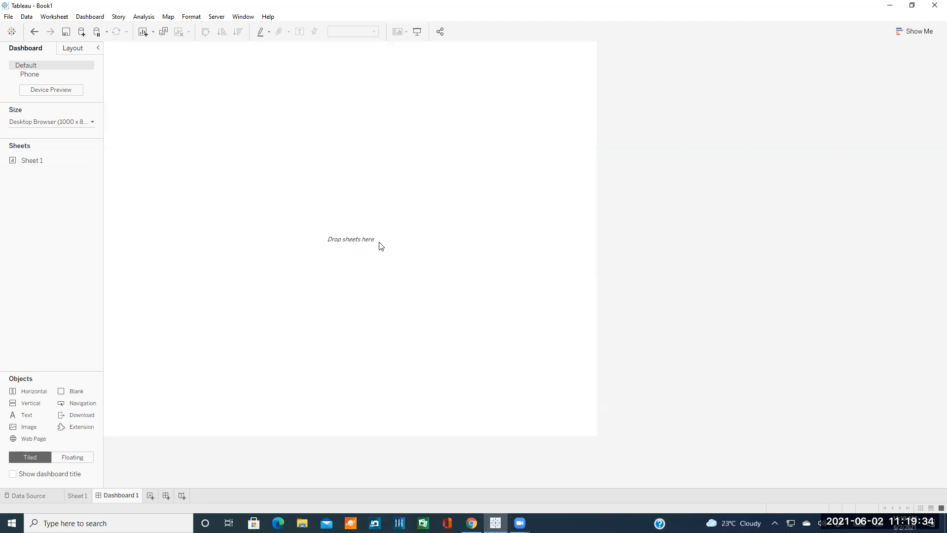
Find Sheet 1 in the Sheets list beside the empty Dashboard 1.
mouse_move(57, 155)
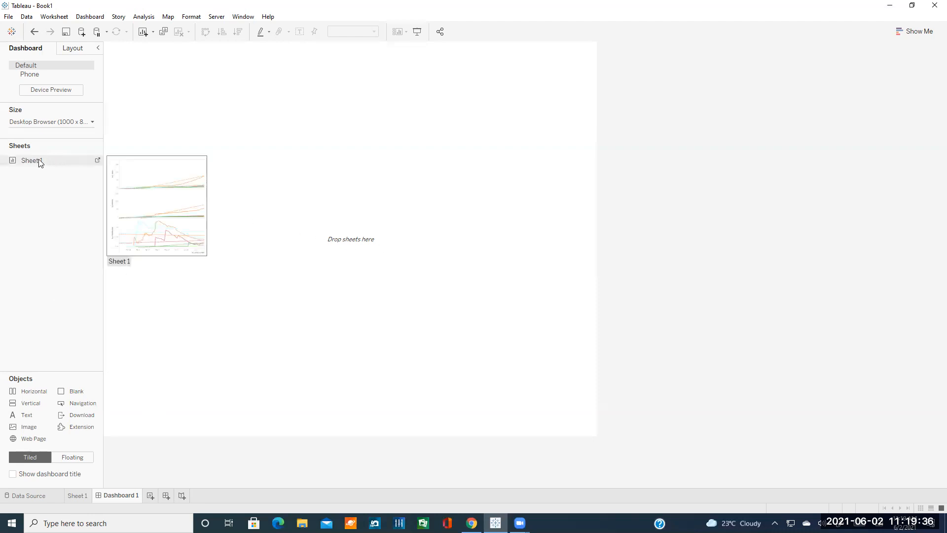
Drop Sheet 1 onto Dashboard 1 so its three county charts and County legend appear.
drag(39, 163, 169, 189)
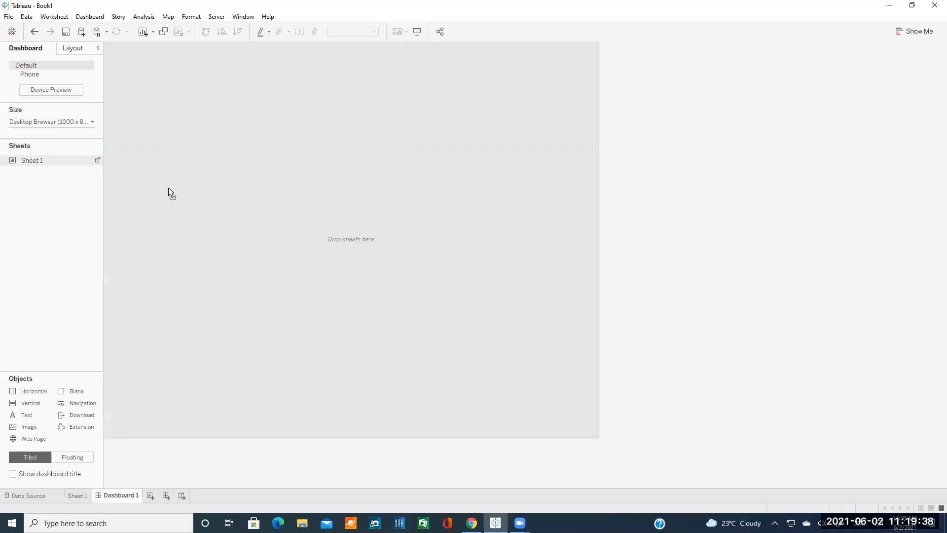
drag(259, 211, 257, 212)
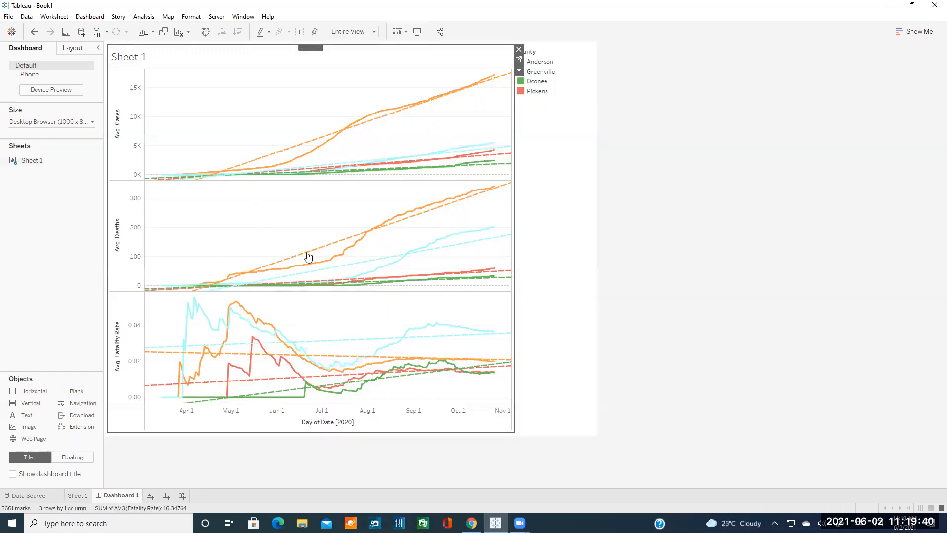
click(633, 245)
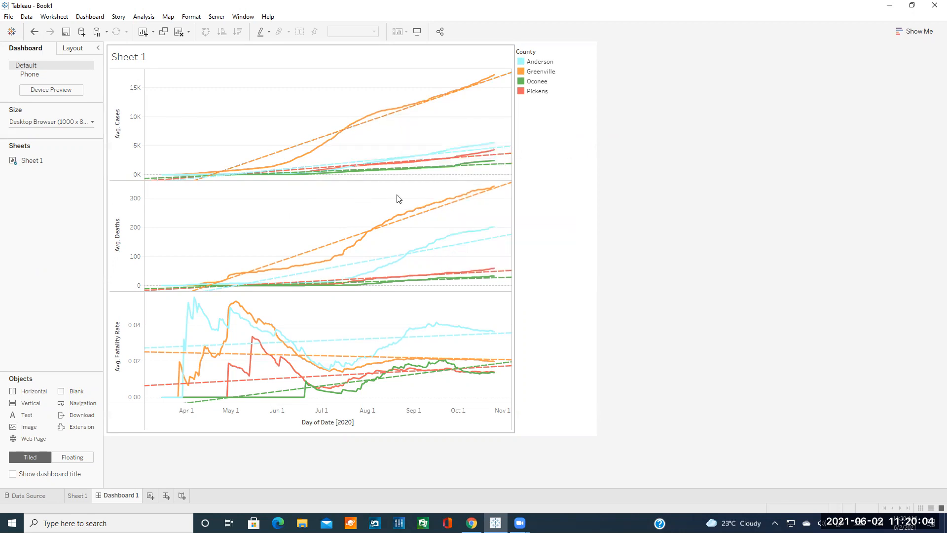
Replace the chart title with 'COVID-19 Data in' followed by the inserted State field.
double_click(133, 57)
click(396, 221)
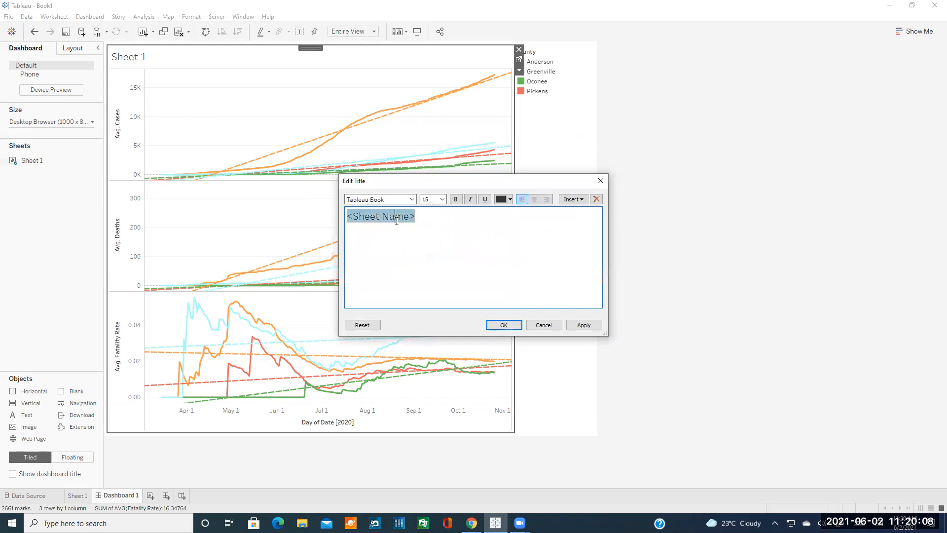
key(Delete)
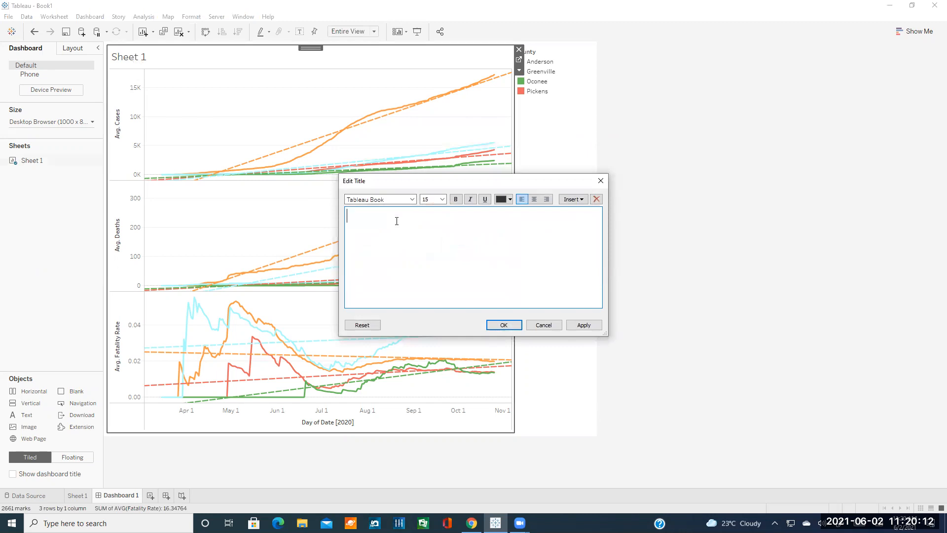
text(COVID-19 Data in South Carolina)
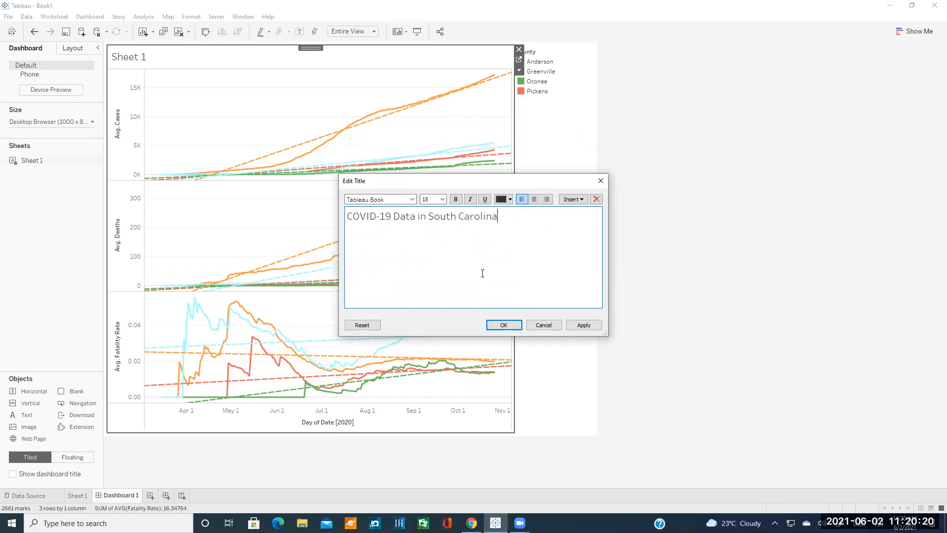
click(567, 201)
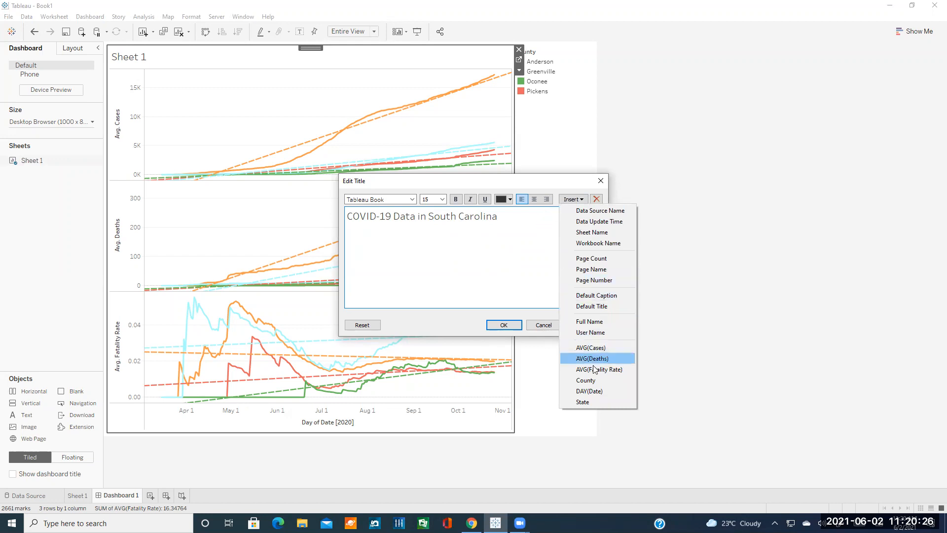
drag(495, 217, 436, 223)
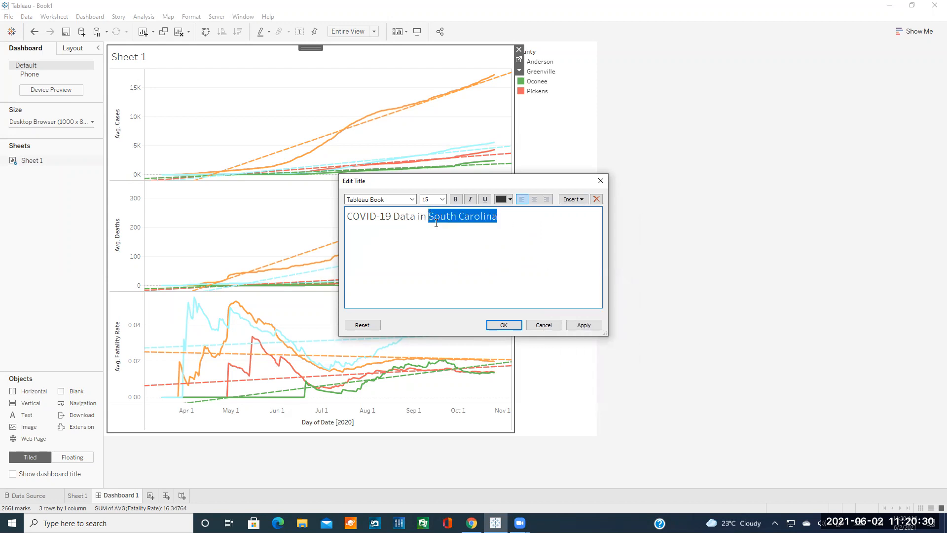
key(BackSpace)
click(577, 199)
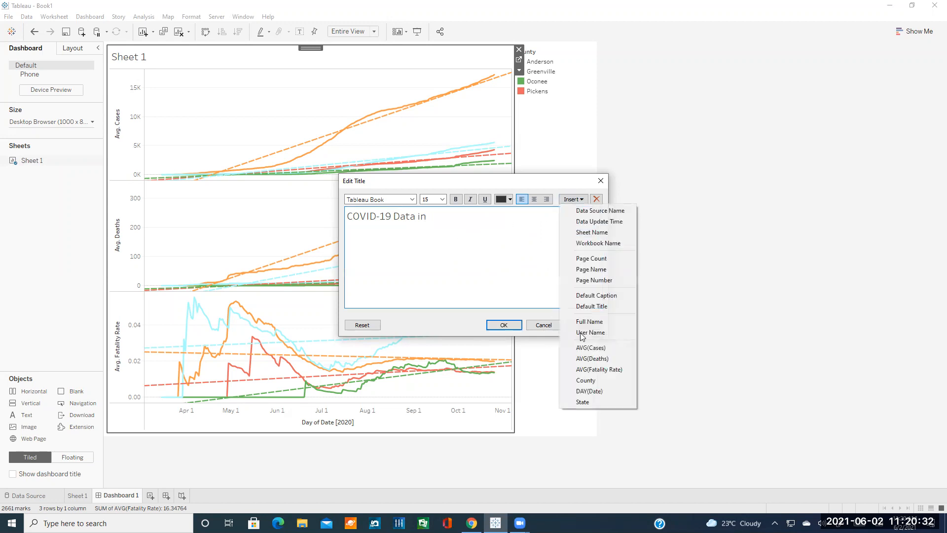
click(584, 402)
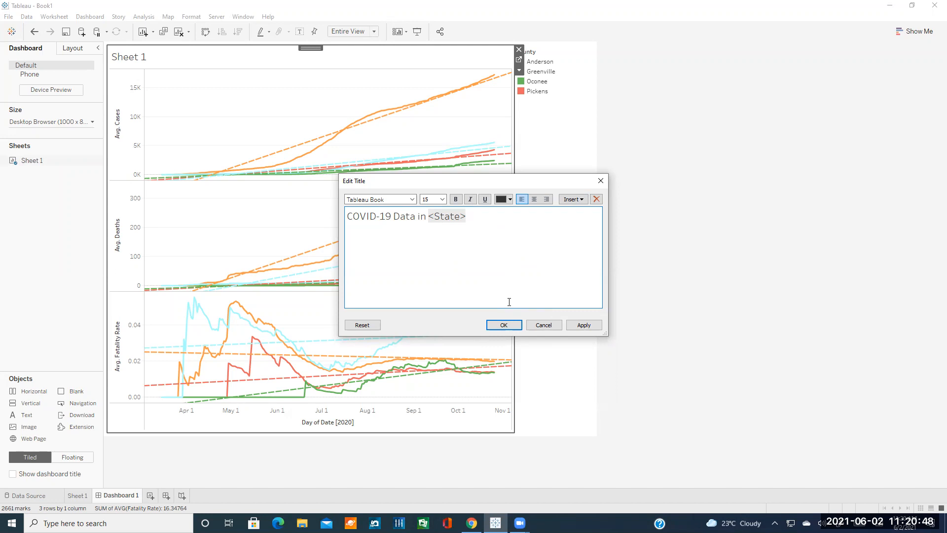
click(502, 324)
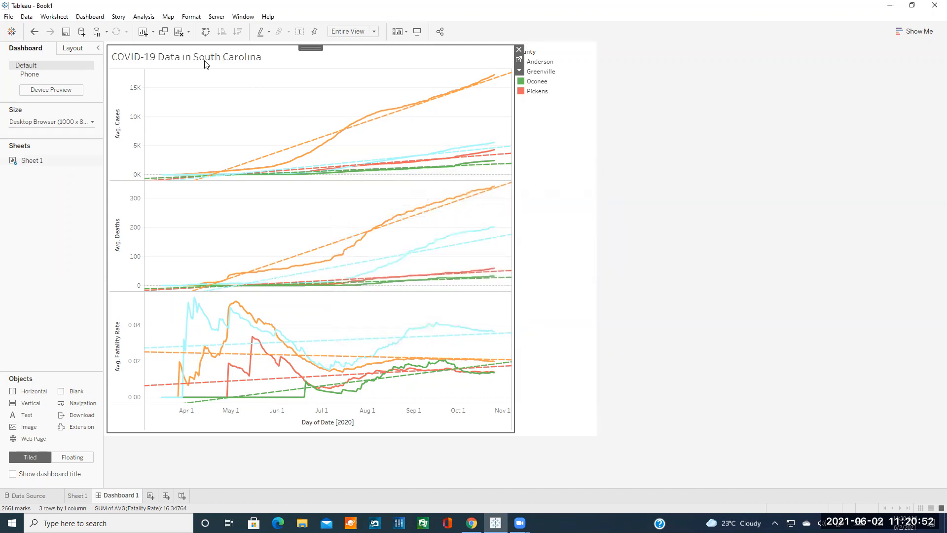
click(77, 495)
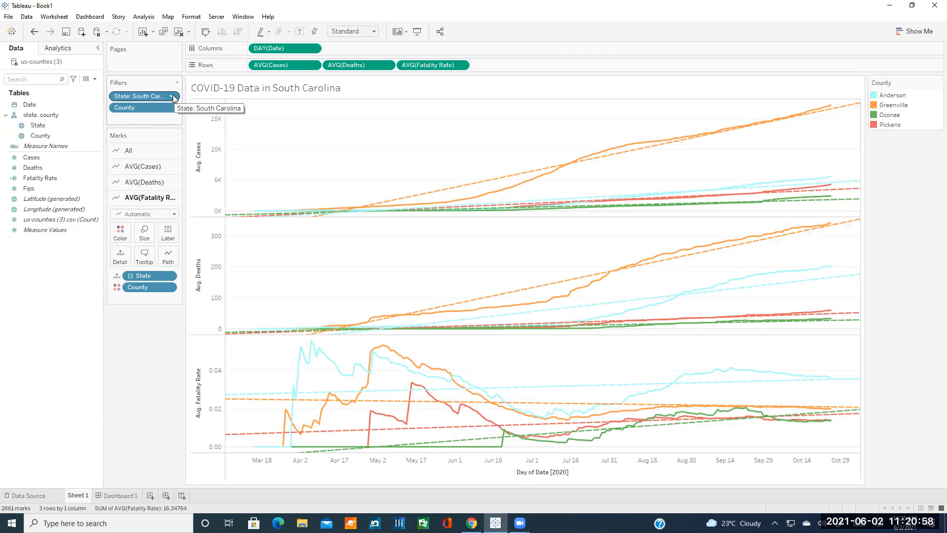
click(99, 496)
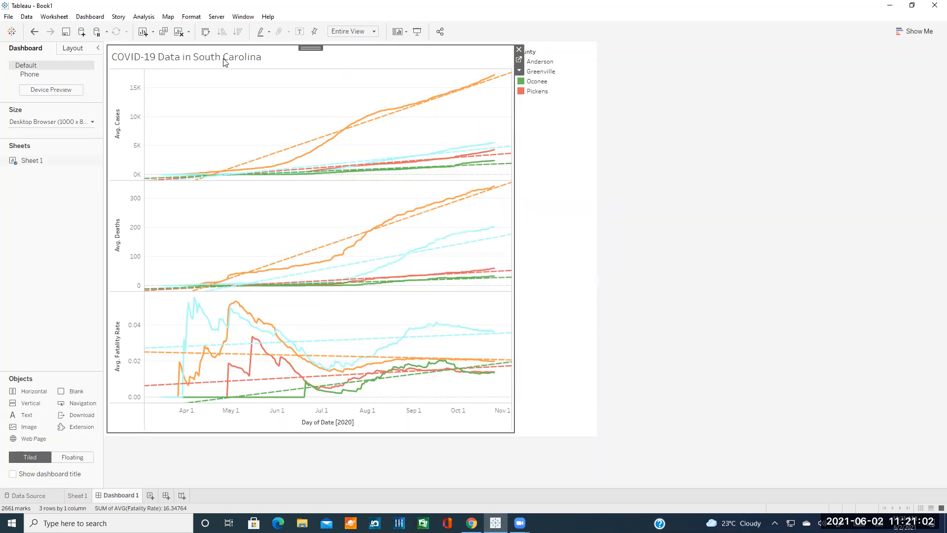
click(77, 495)
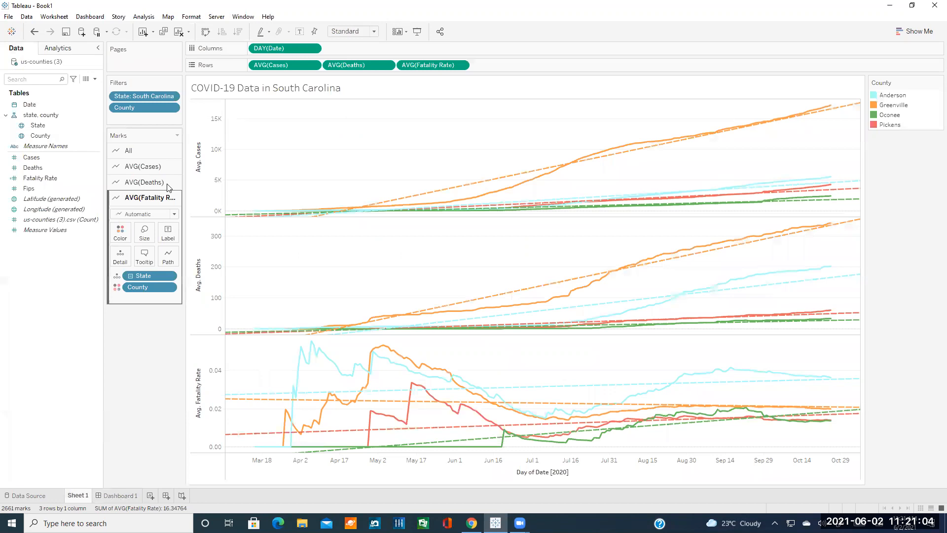
click(171, 96)
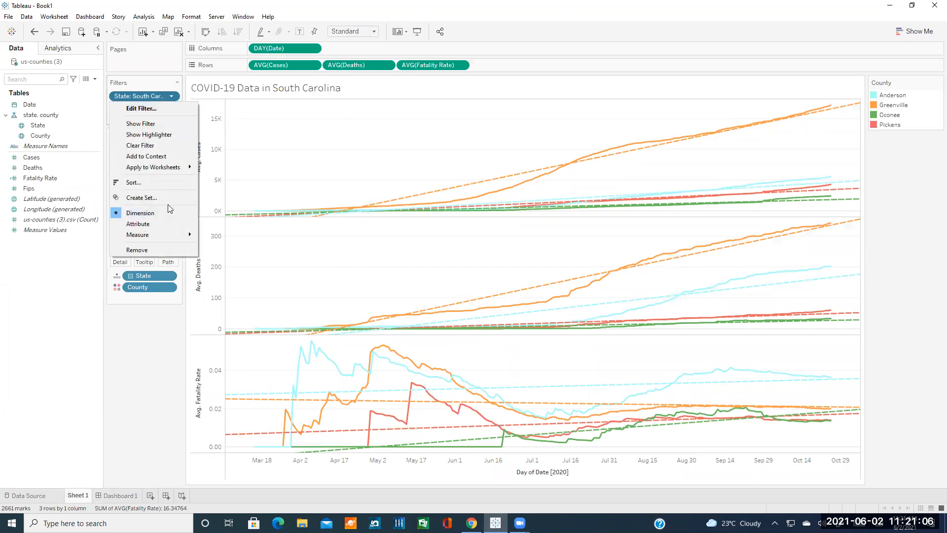
click(140, 109)
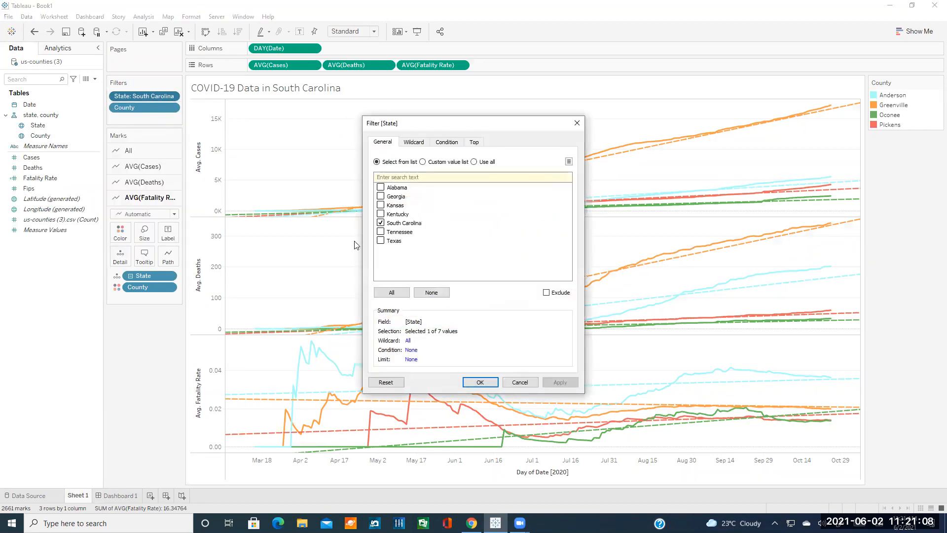
click(380, 223)
click(381, 197)
click(480, 383)
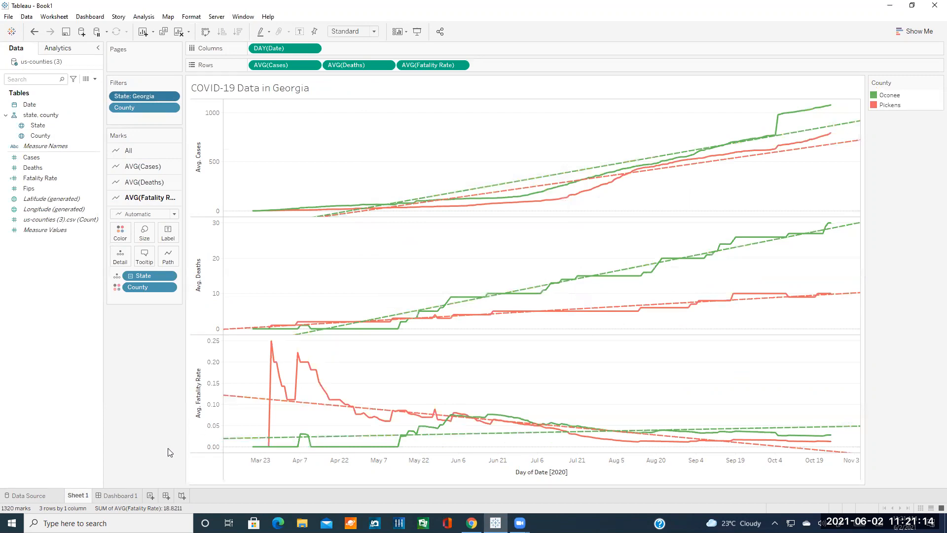
click(122, 495)
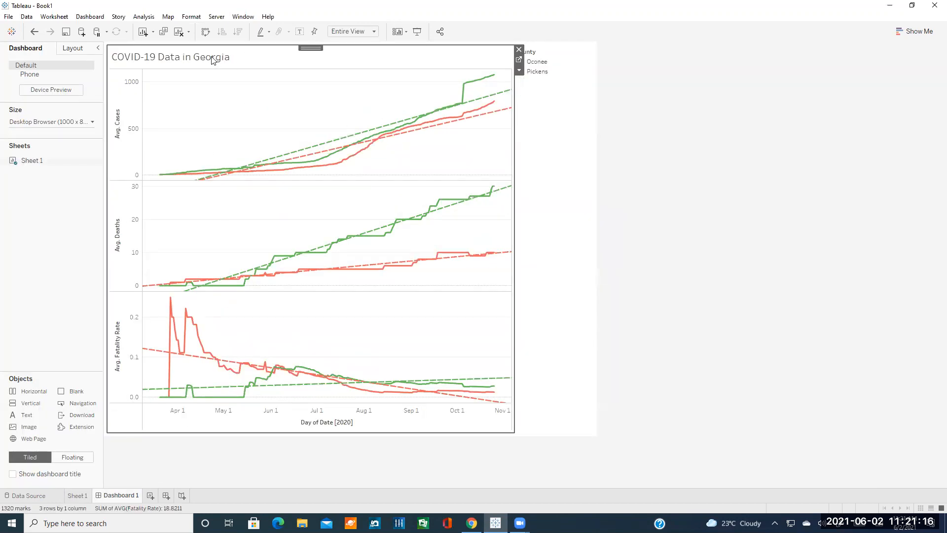
click(80, 496)
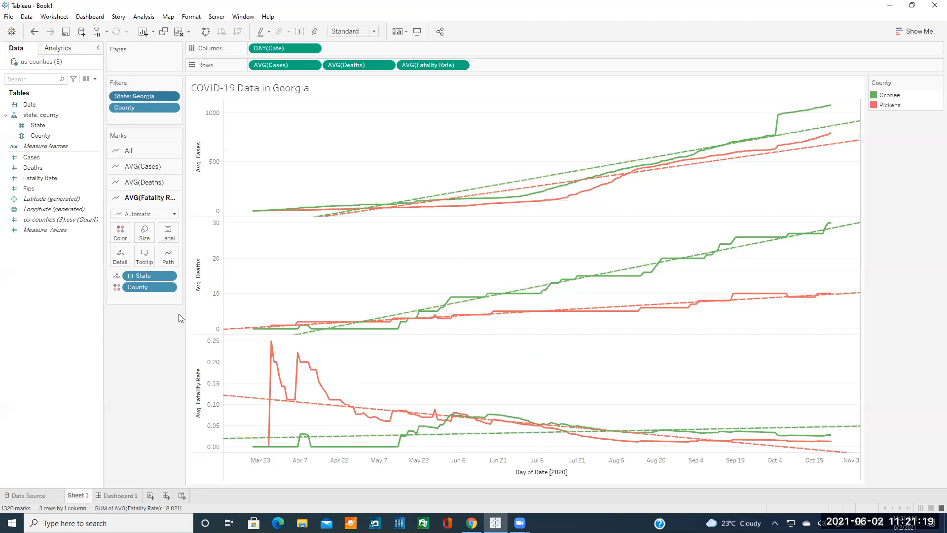
click(173, 99)
click(217, 108)
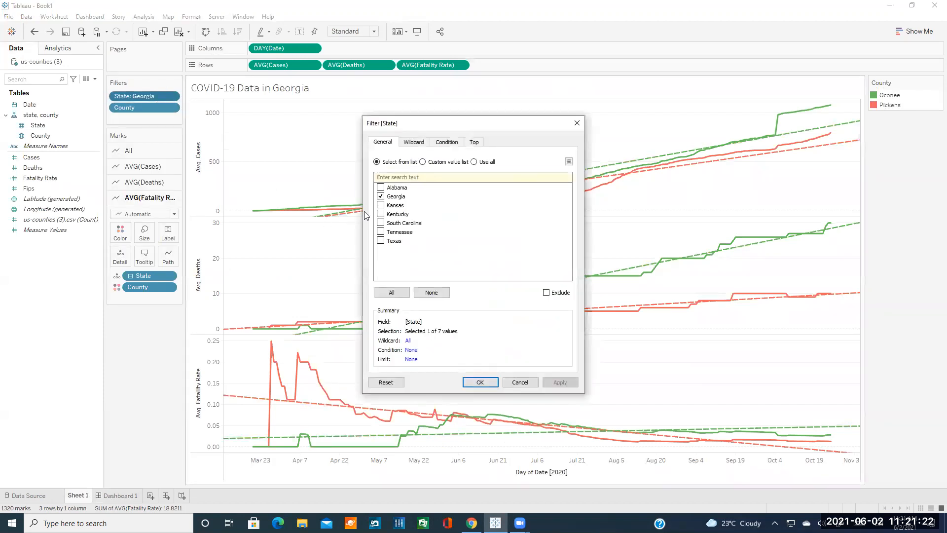
click(380, 196)
click(380, 223)
click(466, 384)
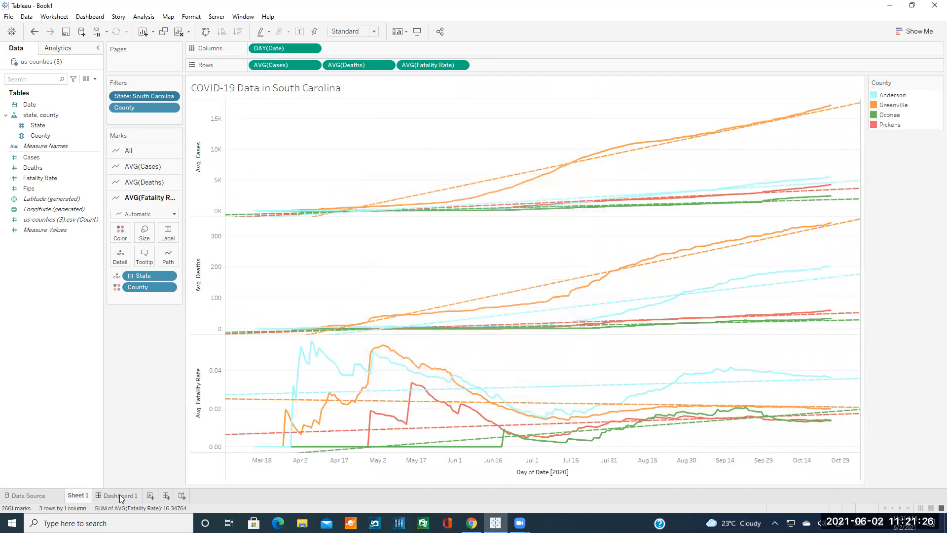
click(120, 495)
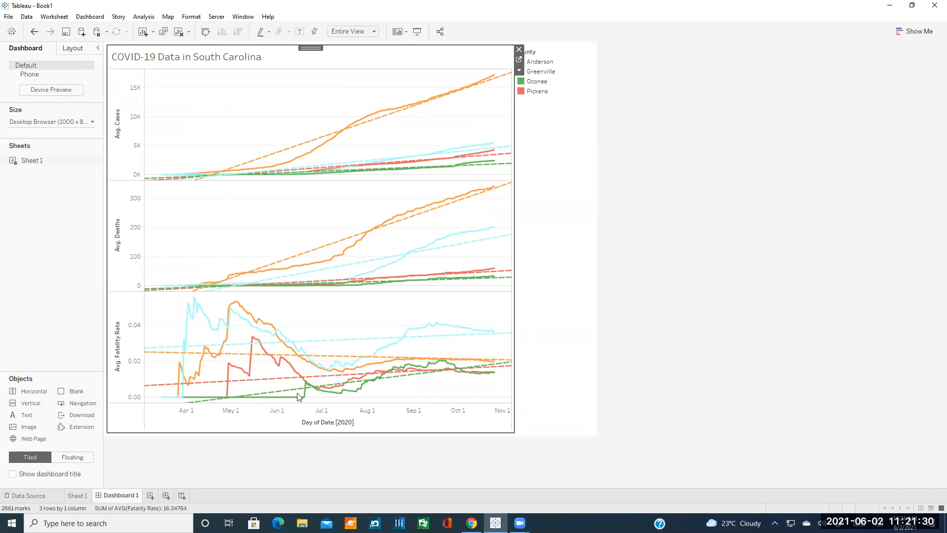
Try Include zero, Fixed, Reversed and Logarithmic on the cases axis, reverting to automatic linear.
double_click(118, 125)
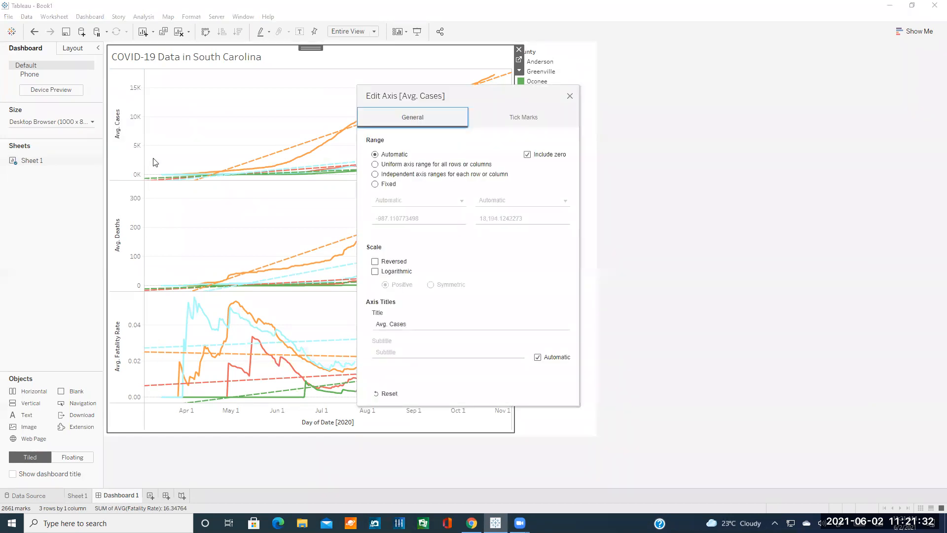
click(569, 96)
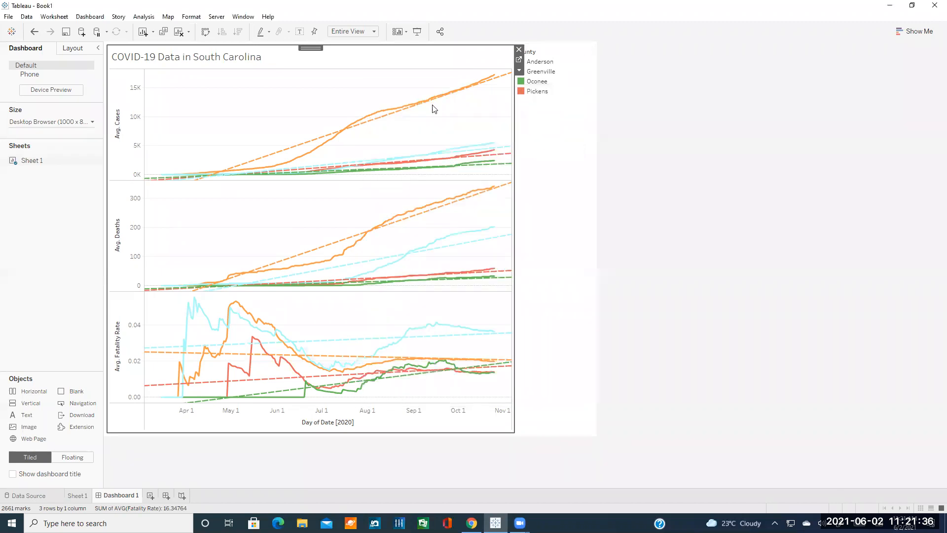
double_click(131, 132)
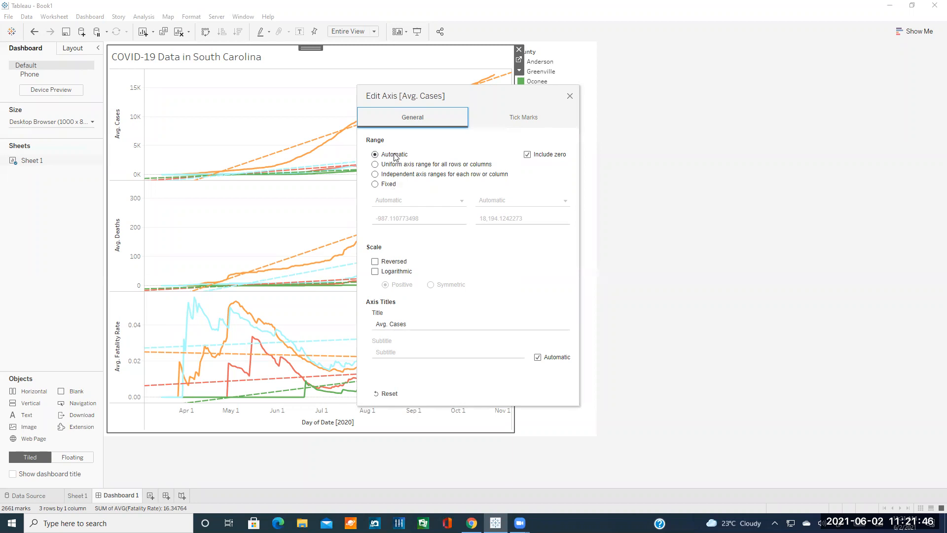
click(533, 155)
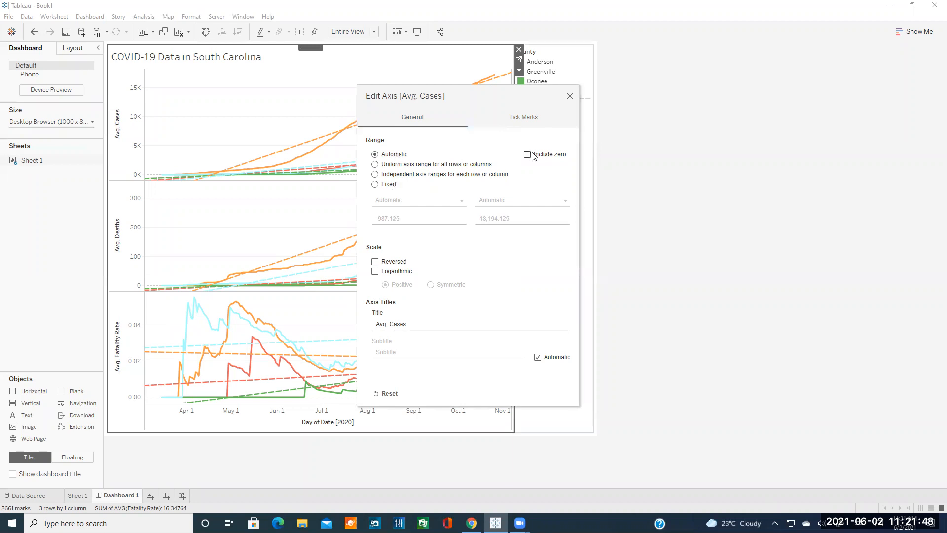
click(532, 155)
click(388, 186)
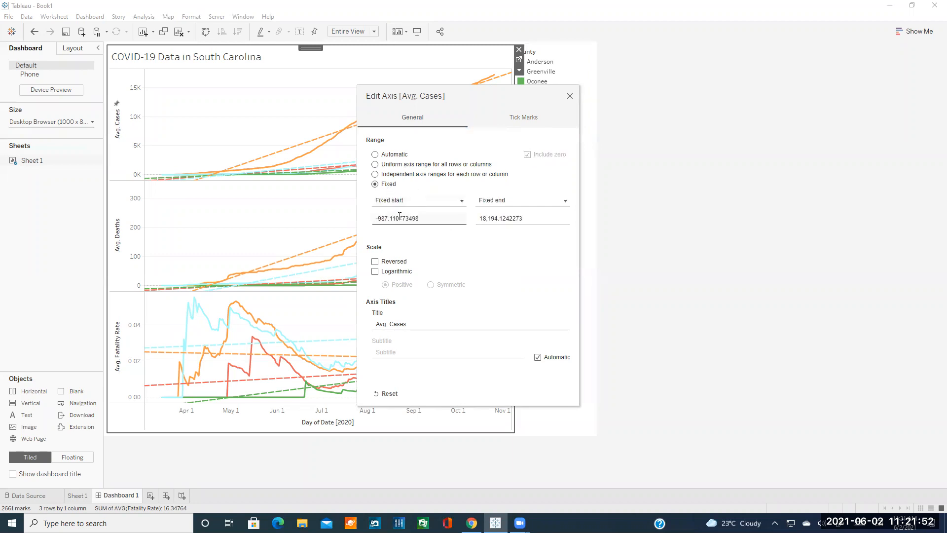
click(390, 156)
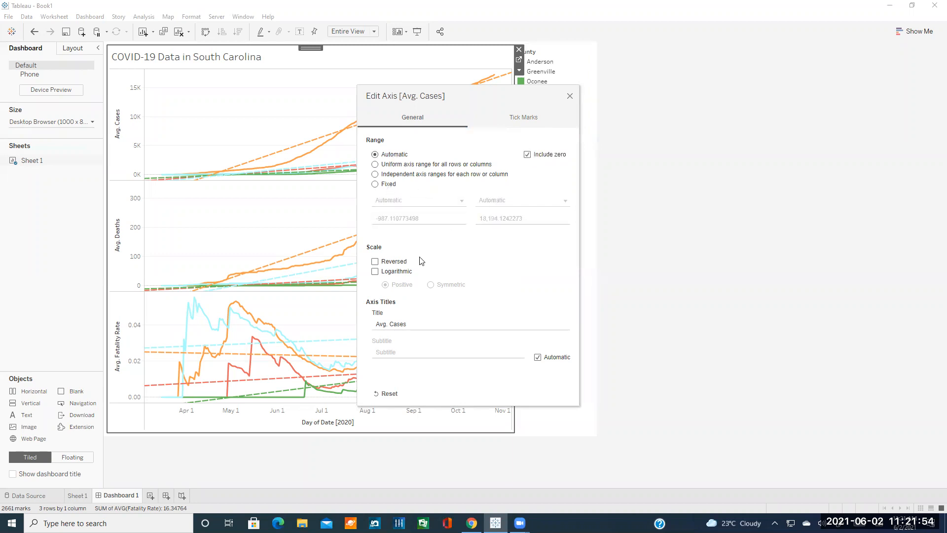
click(396, 265)
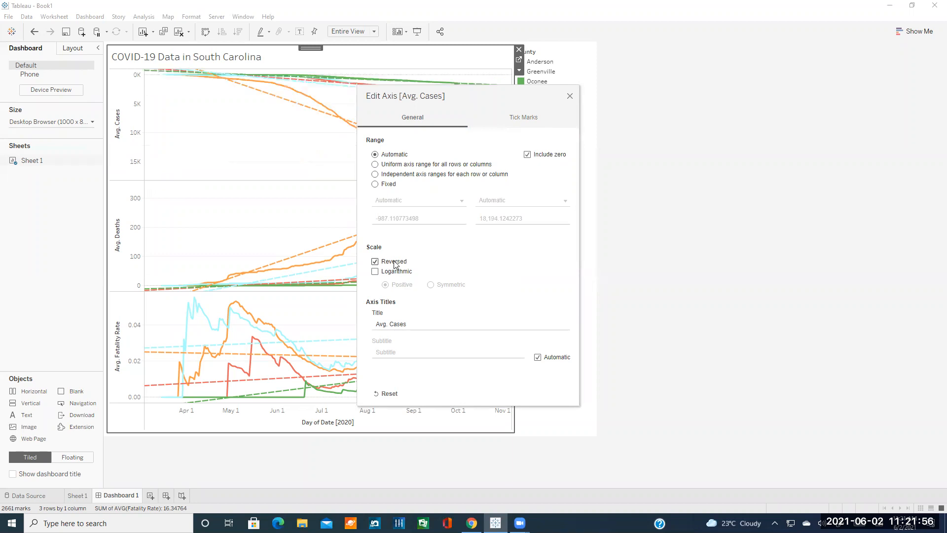
click(396, 265)
drag(471, 99, 705, 124)
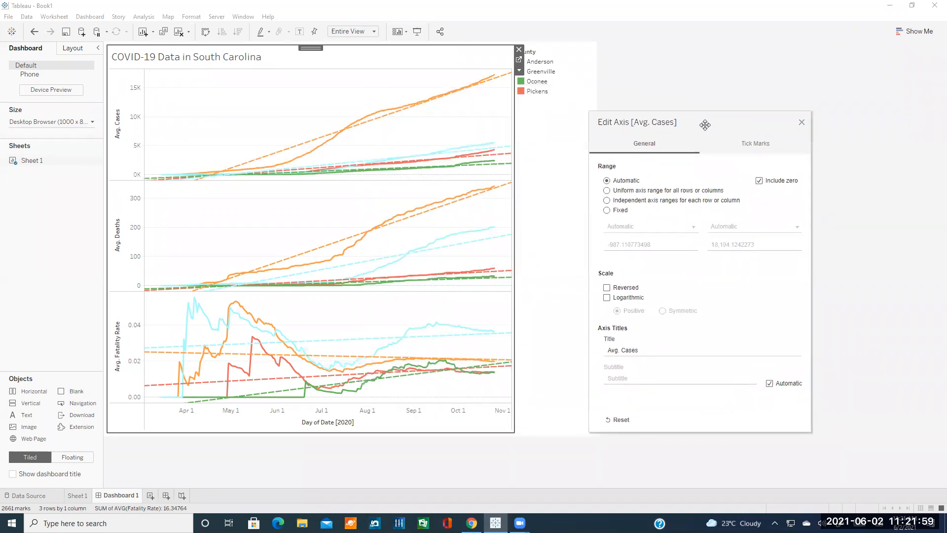
click(618, 297)
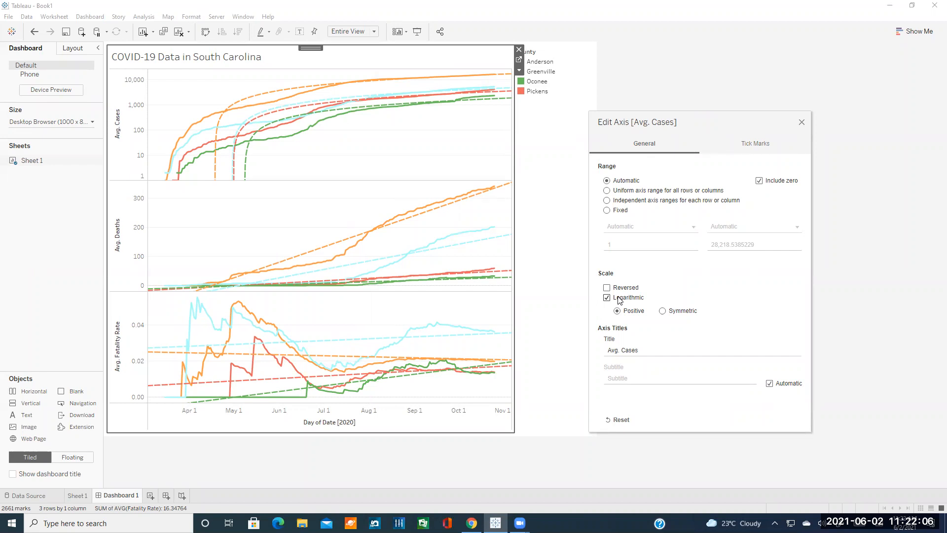
click(620, 299)
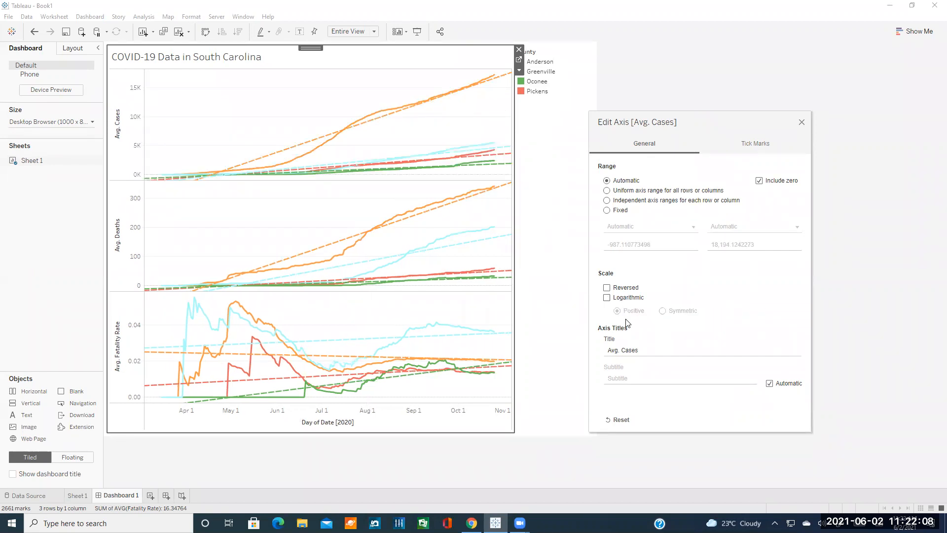
Rename the cases axis title from 'Avg. Cases' to 'Cases'.
click(639, 351)
key(BackSpace)
text(Case)
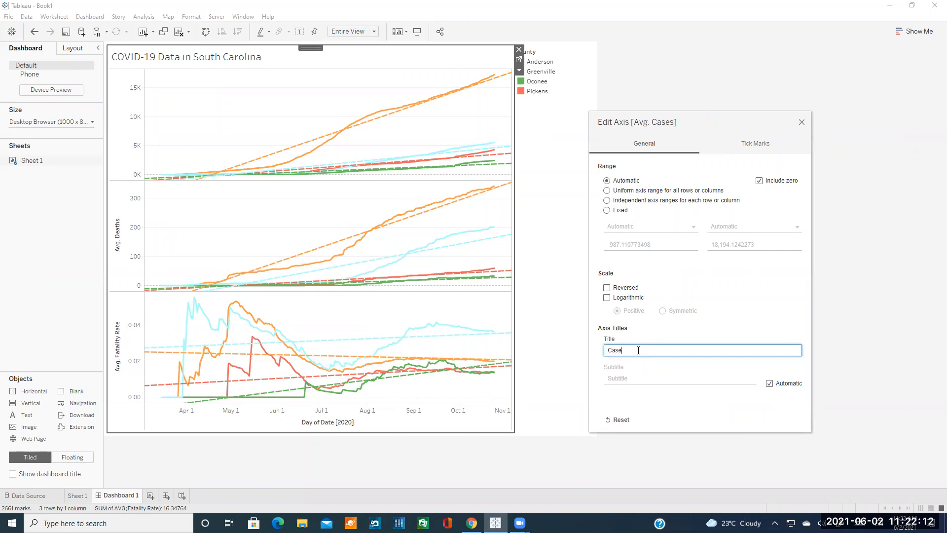
text(s)
key(BackSpace)
click(801, 121)
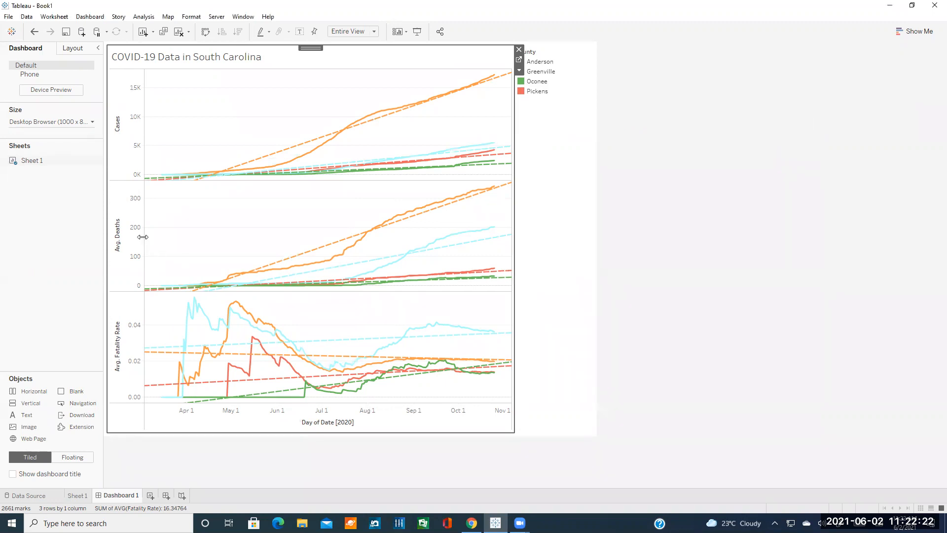
Retitle the deaths and fatality rate axes to 'Death' and 'Fatality Rate'.
double_click(123, 235)
triple_click(394, 324)
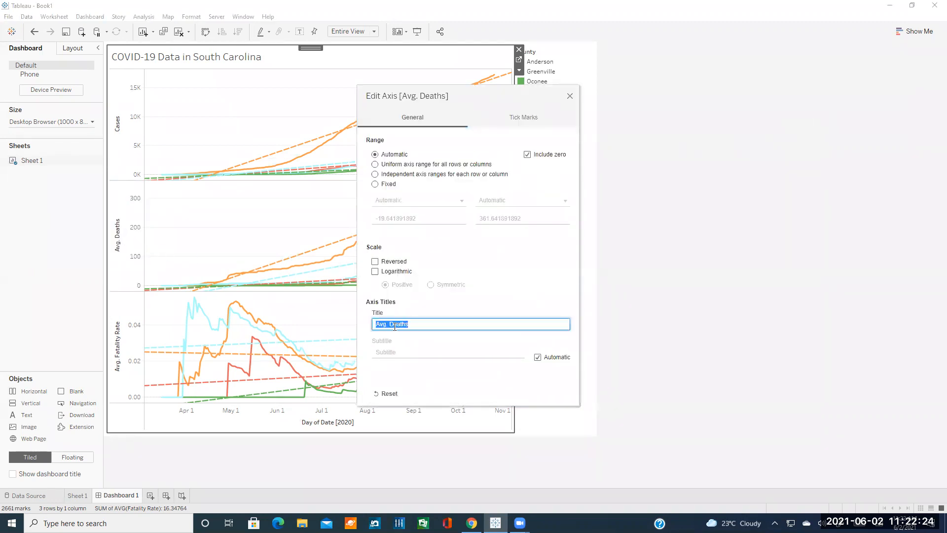
text(Death)
click(569, 96)
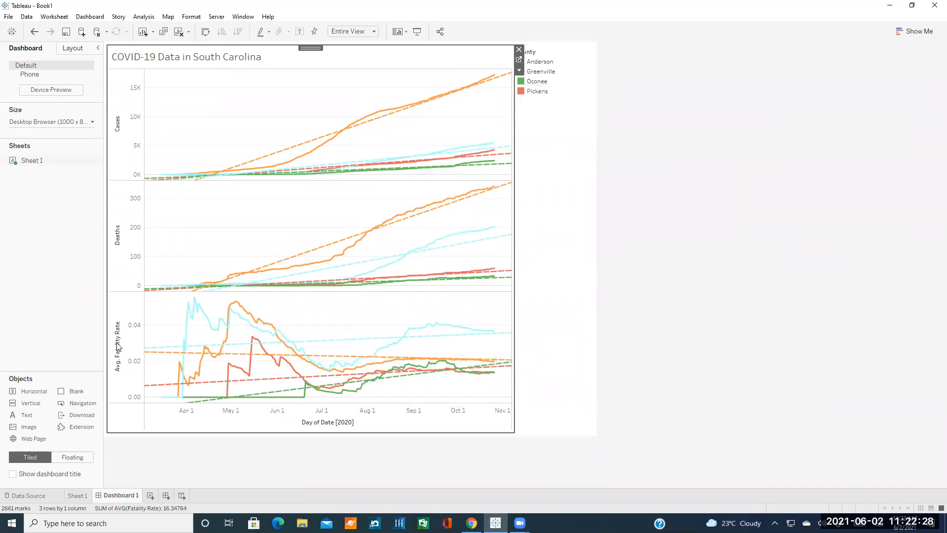
double_click(118, 347)
triple_click(403, 324)
text(Fatality Rate)
click(570, 95)
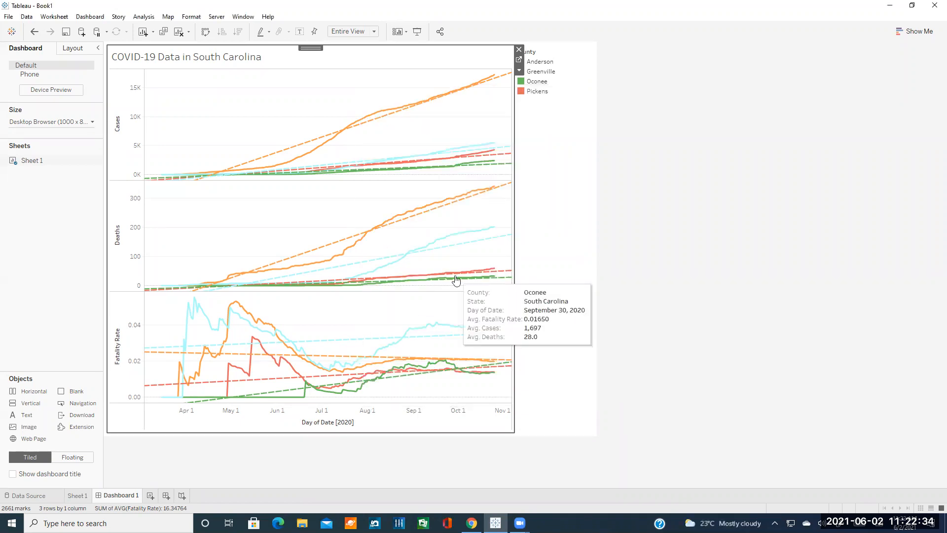
Keep the date axis in chronological order and retitle it 'Date' instead of 'Day of Date'.
double_click(344, 422)
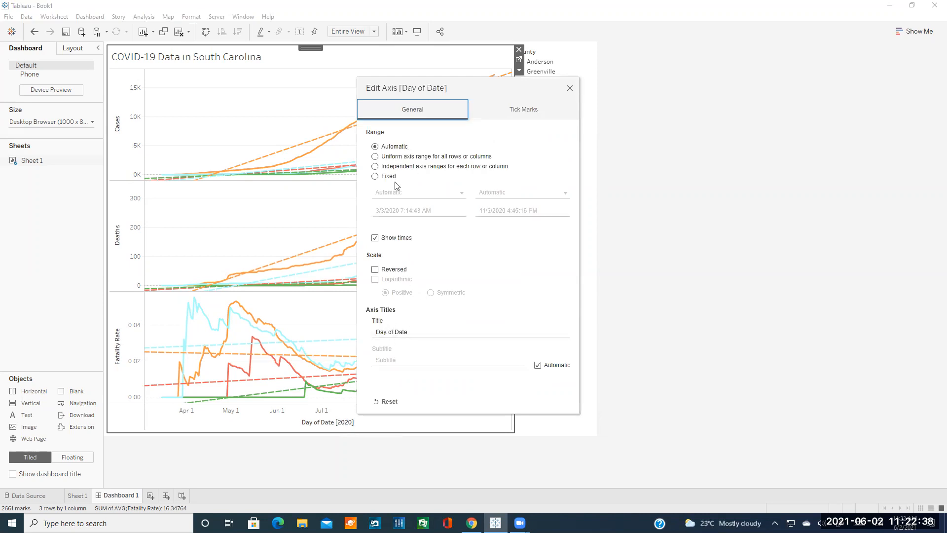
click(393, 272)
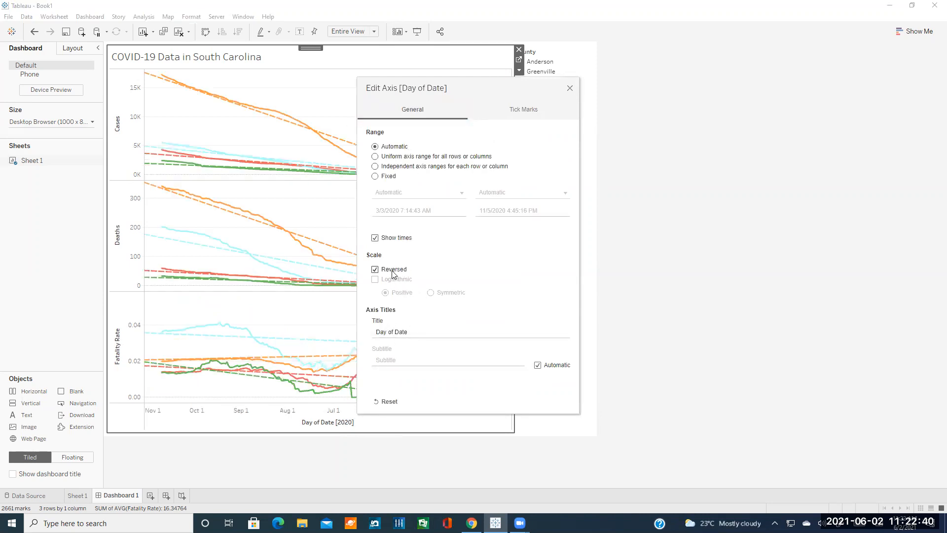
click(393, 273)
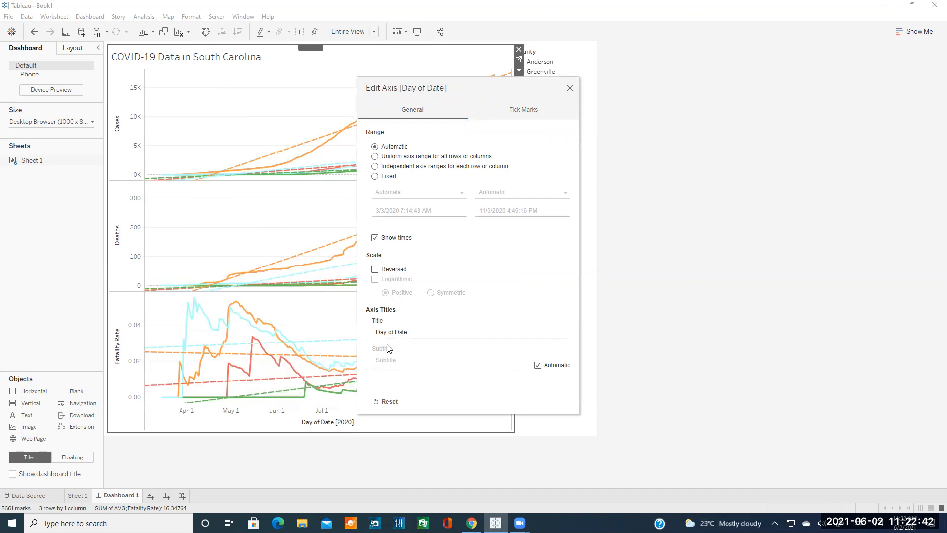
click(398, 334)
text(D)
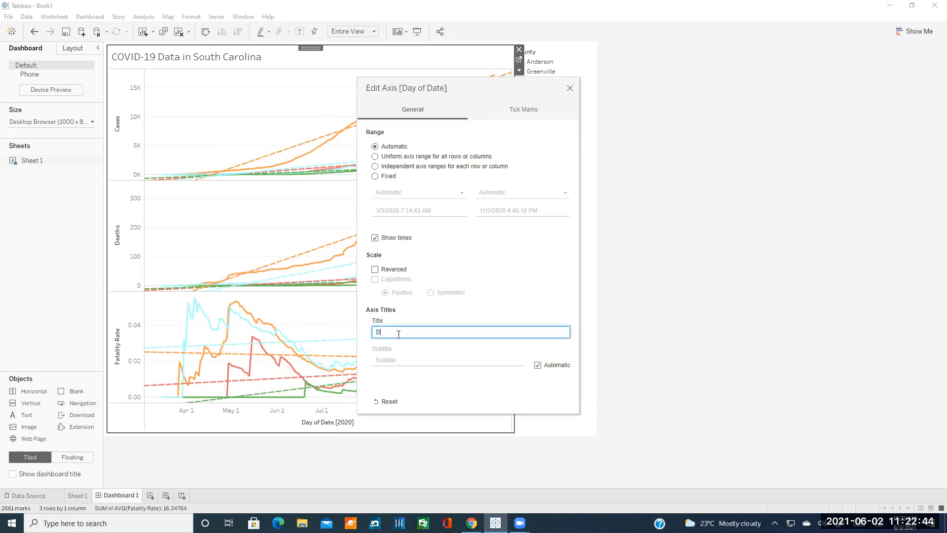
text(aye)
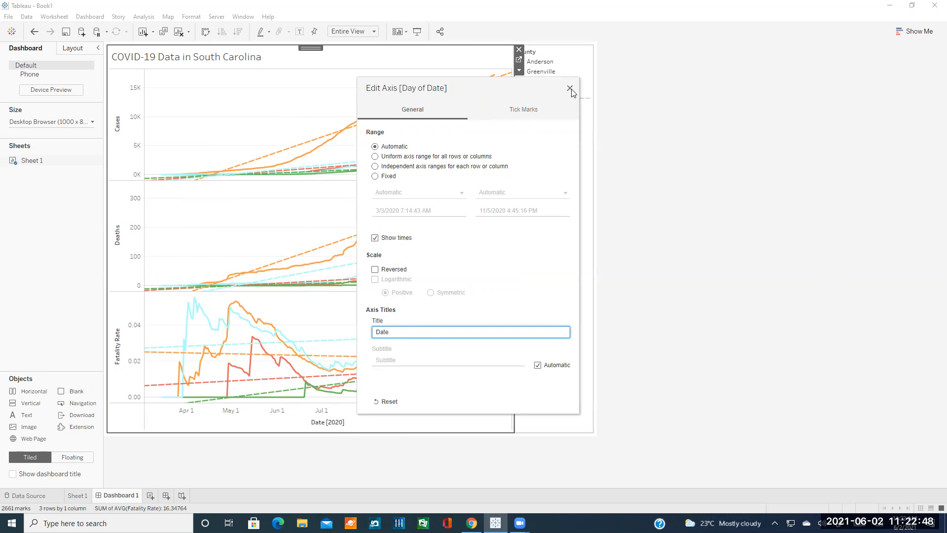
click(570, 89)
double_click(327, 424)
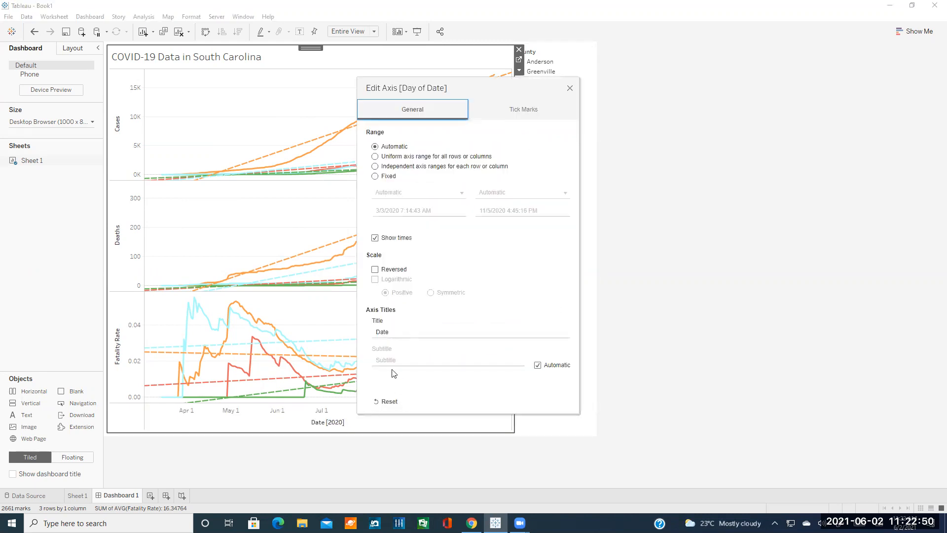
click(398, 240)
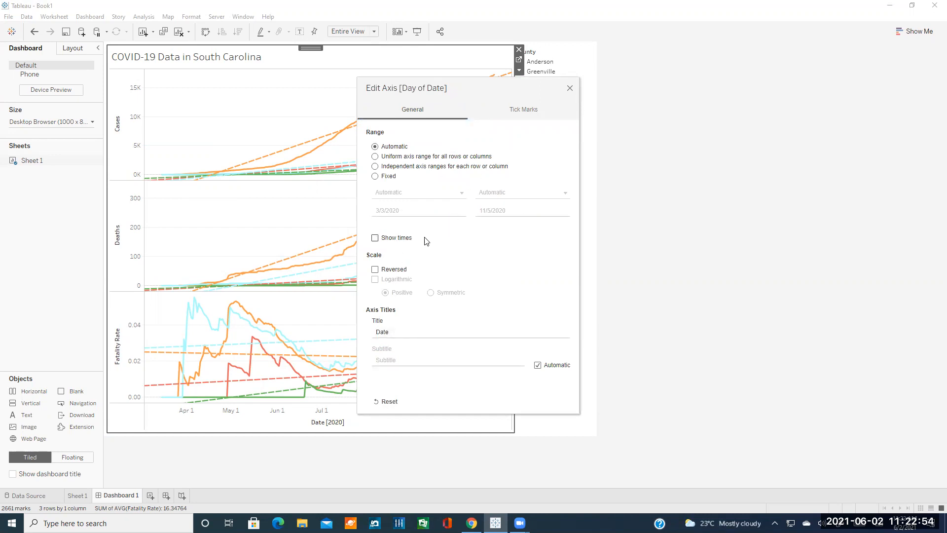
click(394, 238)
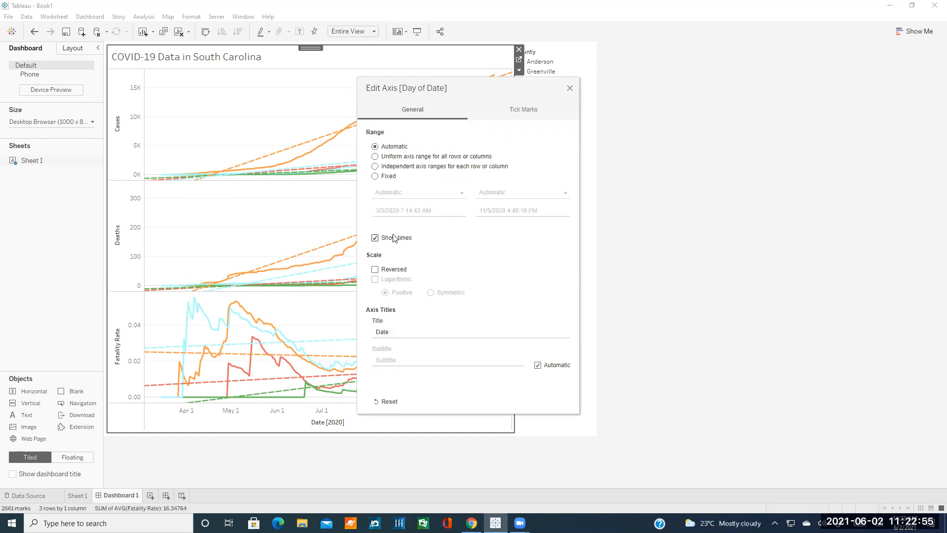
click(570, 89)
click(641, 186)
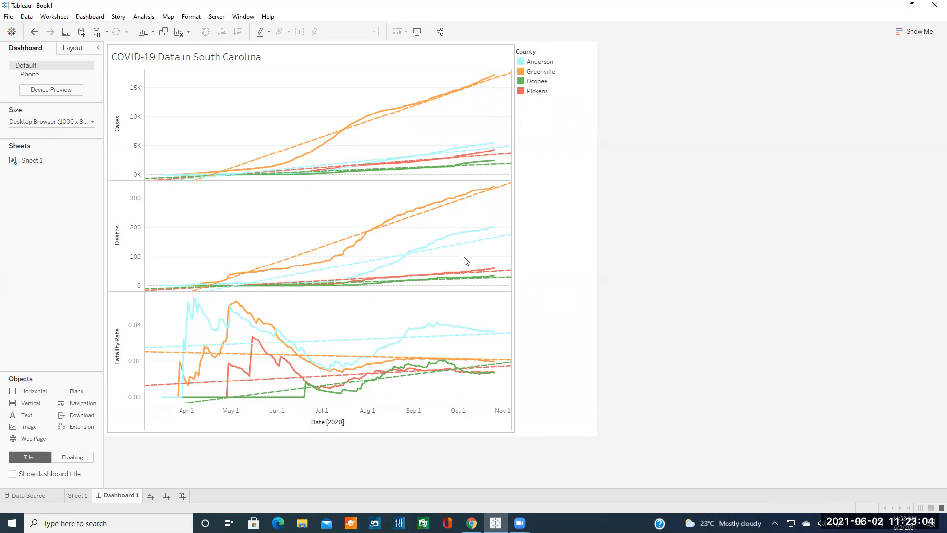
Show the Server > Publish Data Source submenu listing us-counties (3).
mouse_move(488, 286)
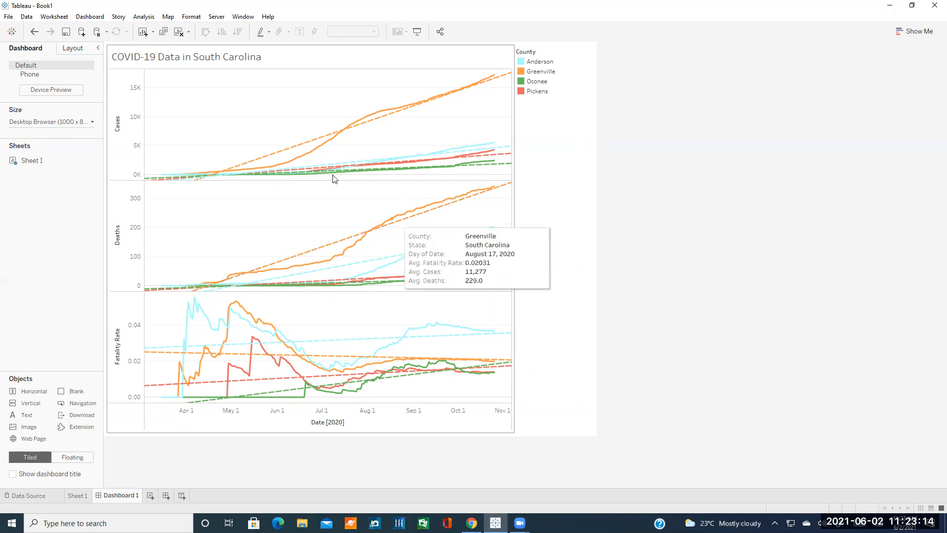
click(215, 17)
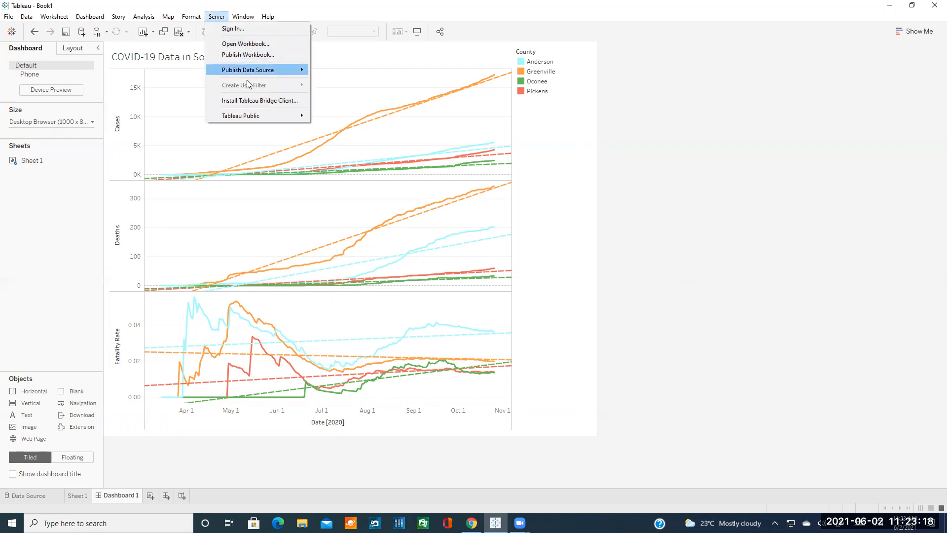
mouse_move(256, 115)
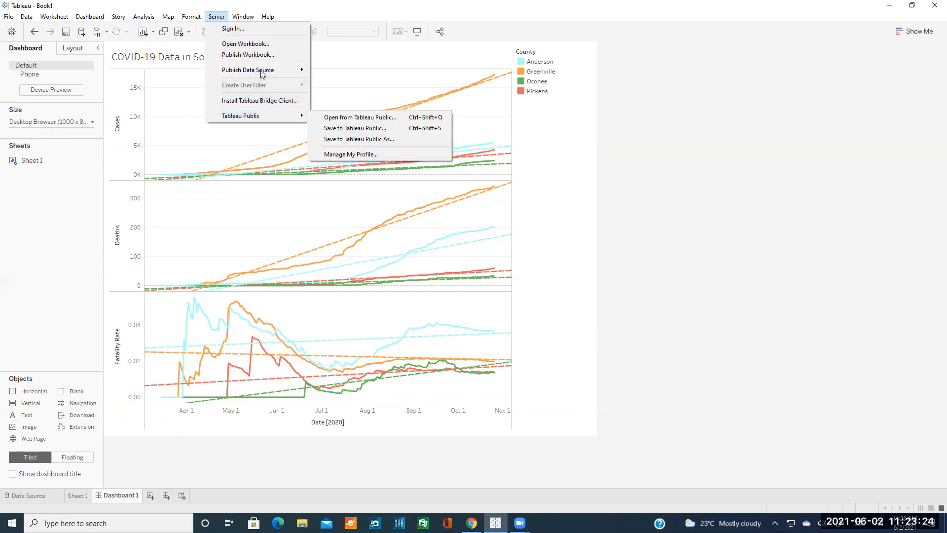
mouse_move(264, 73)
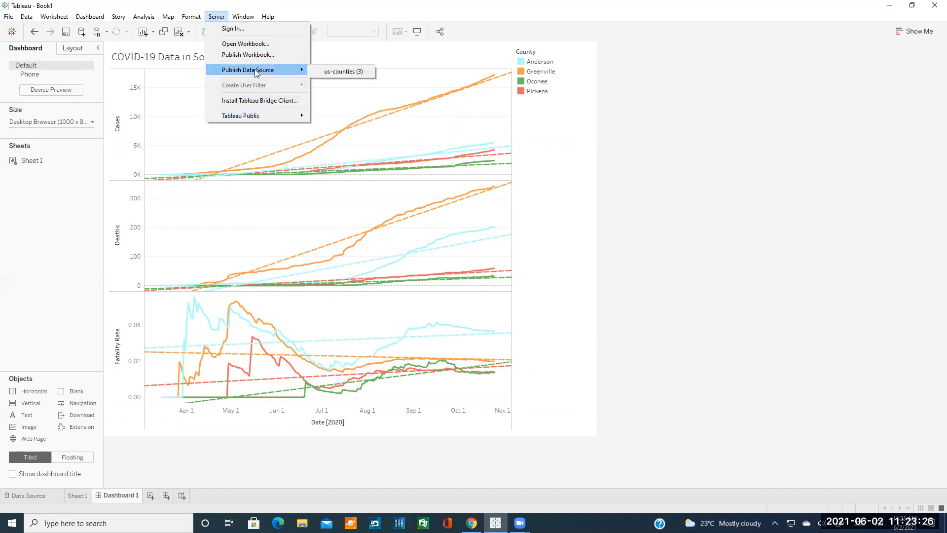
Attempt a Tableau Online sign-in with the account e-mail and password to publish us-counties (3), then dismiss the rejection.
click(334, 72)
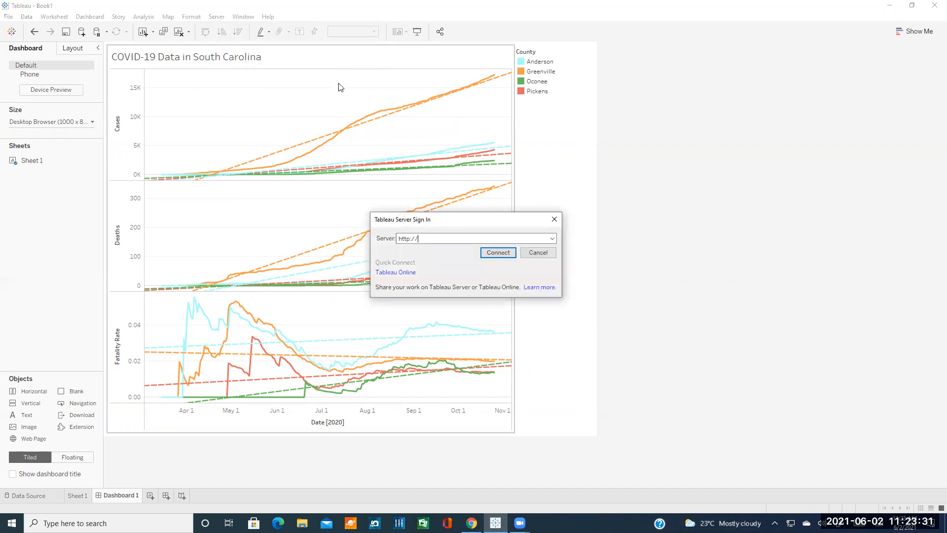
click(415, 273)
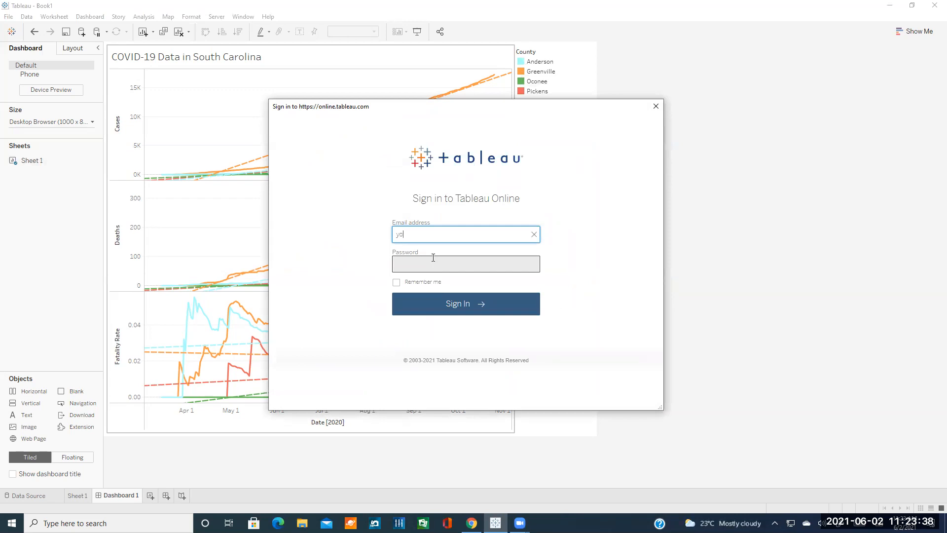
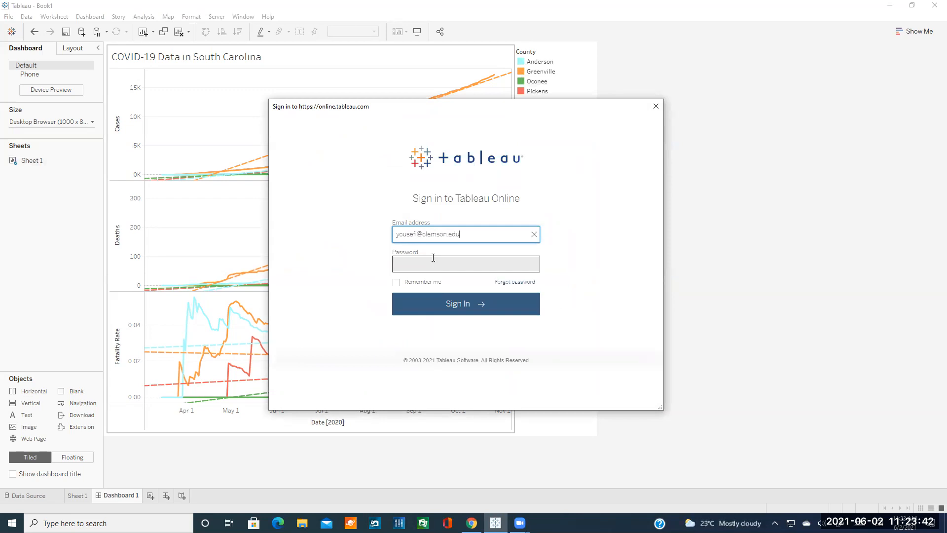
key(Tab)
text(••••••)
click(467, 302)
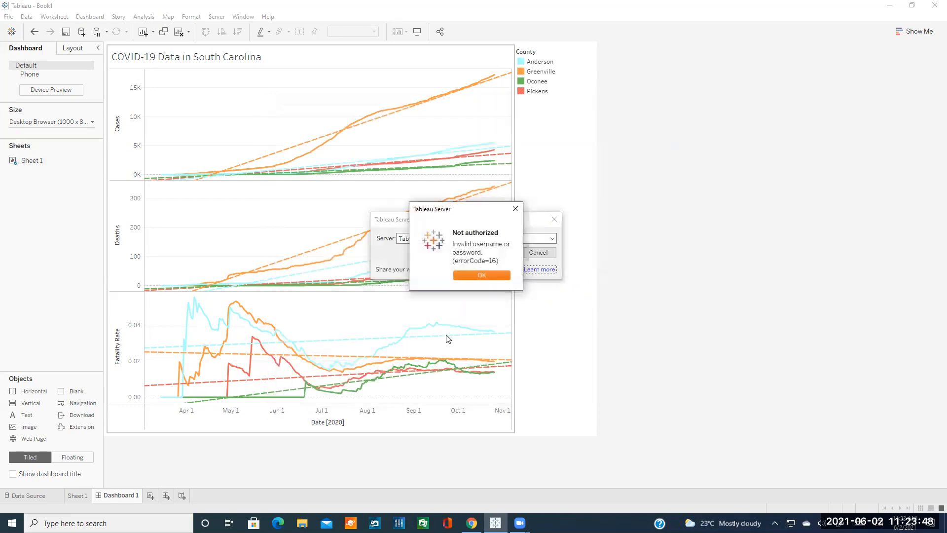
click(469, 274)
click(553, 220)
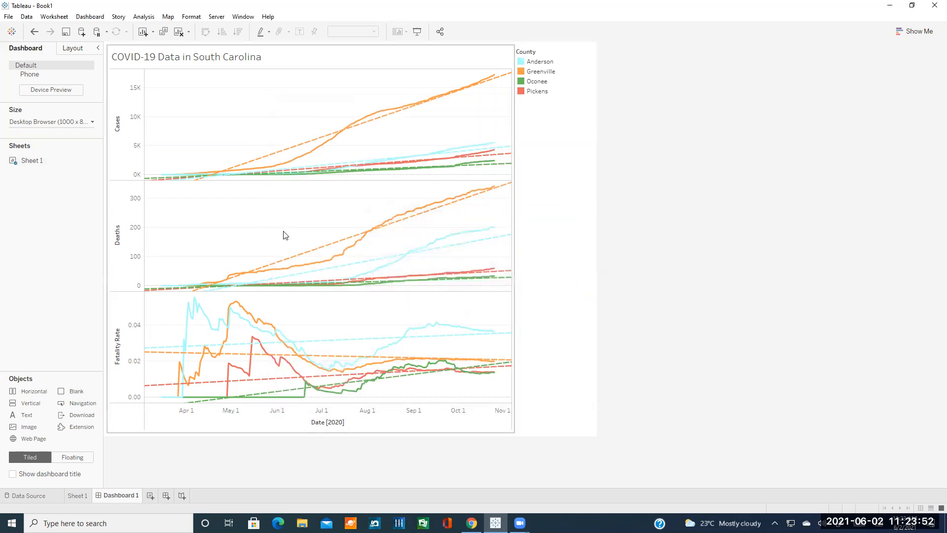
click(215, 17)
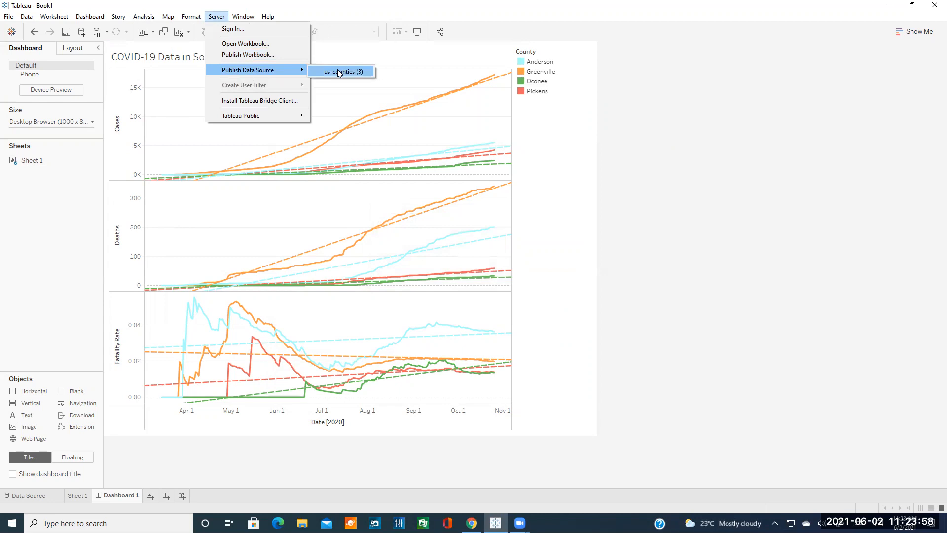
mouse_move(287, 116)
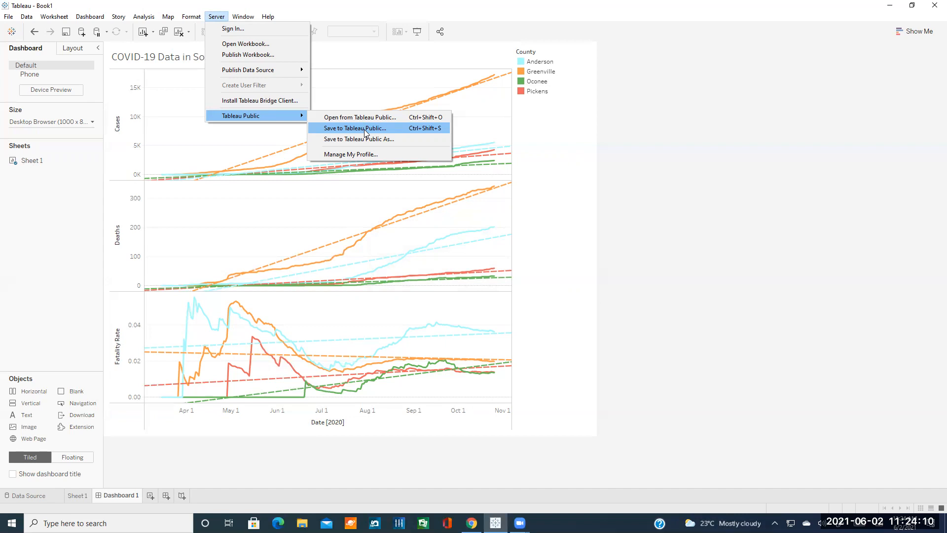
key(Escape)
key(Escape)
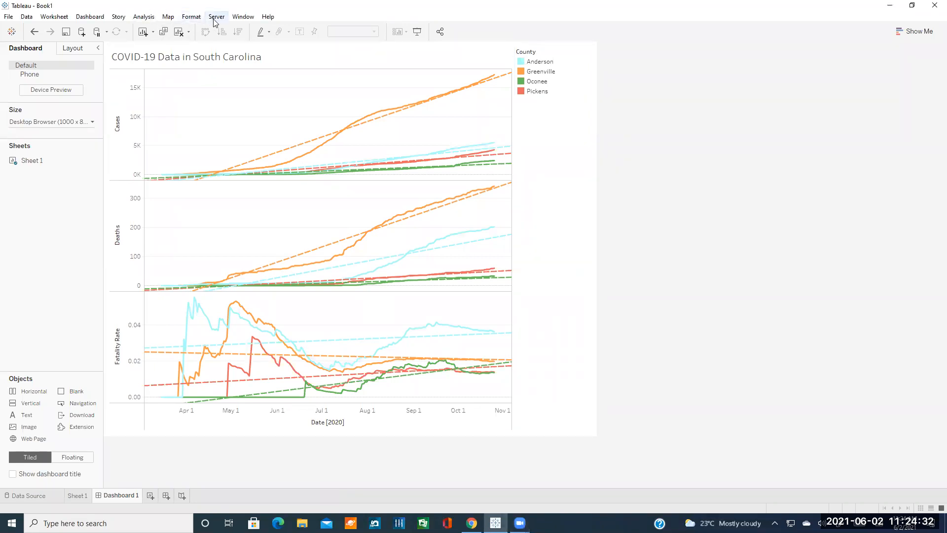
click(8, 18)
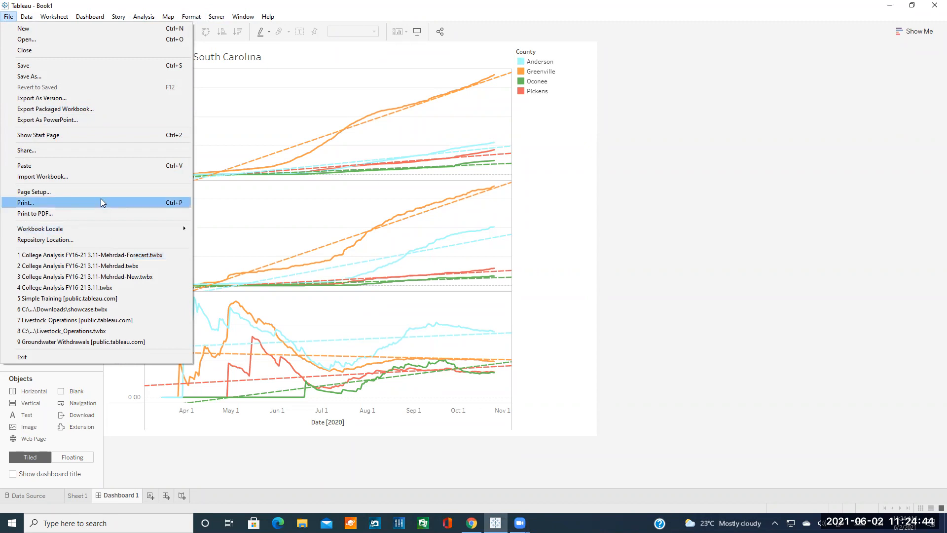
click(216, 18)
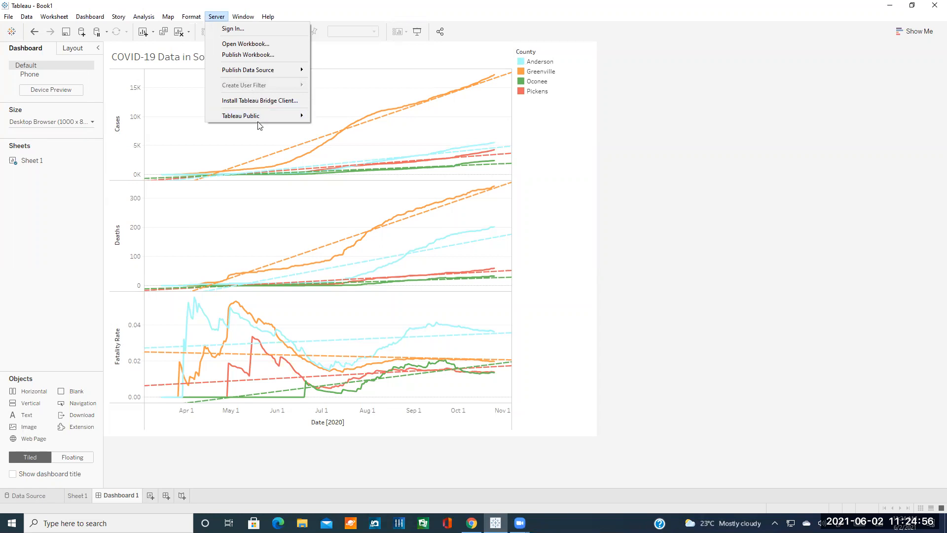
mouse_move(255, 119)
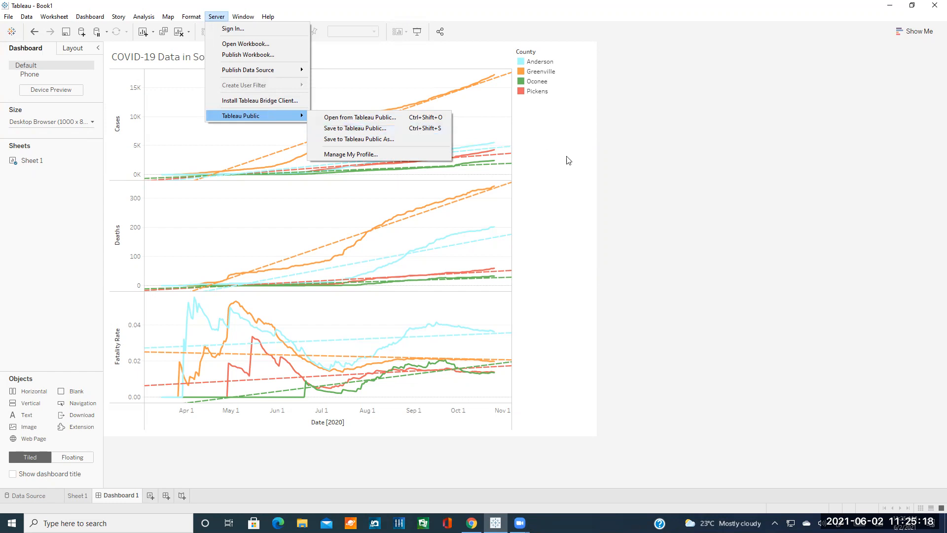
click(680, 192)
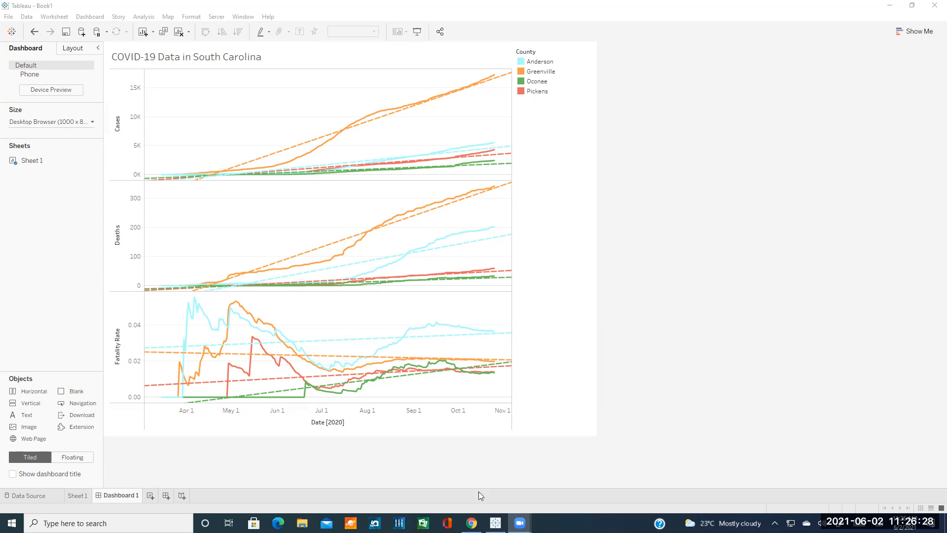
click(472, 522)
scroll(470, 328, down, 10)
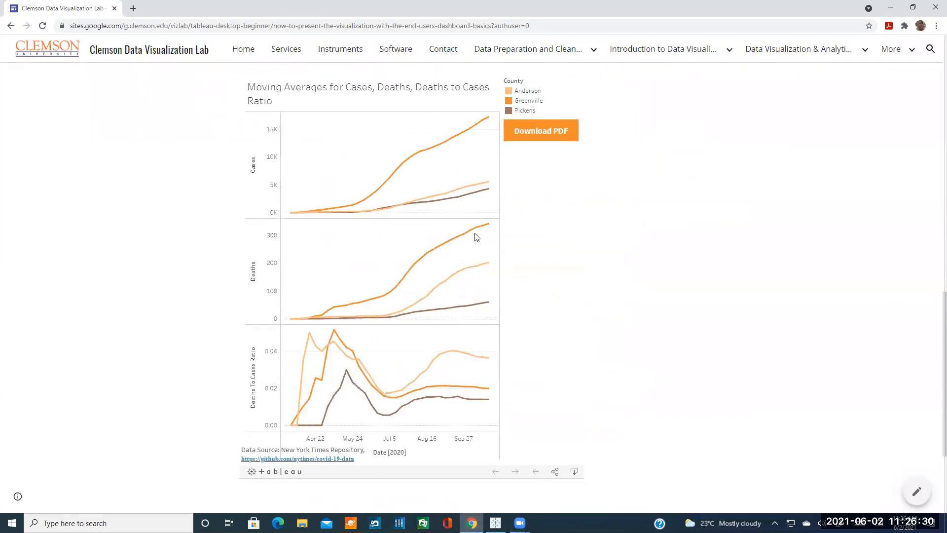
mouse_move(428, 299)
scroll(375, 345, down, 1)
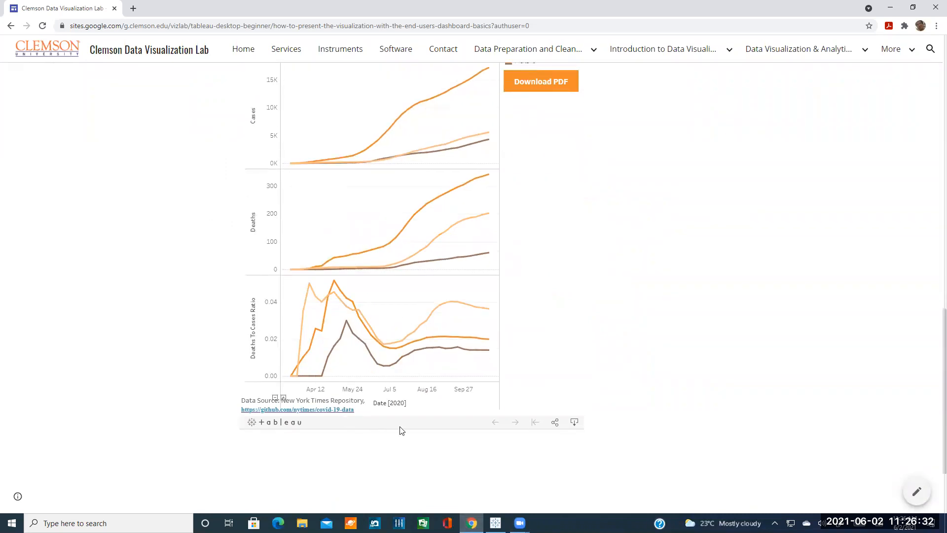
scroll(459, 243, up, 2)
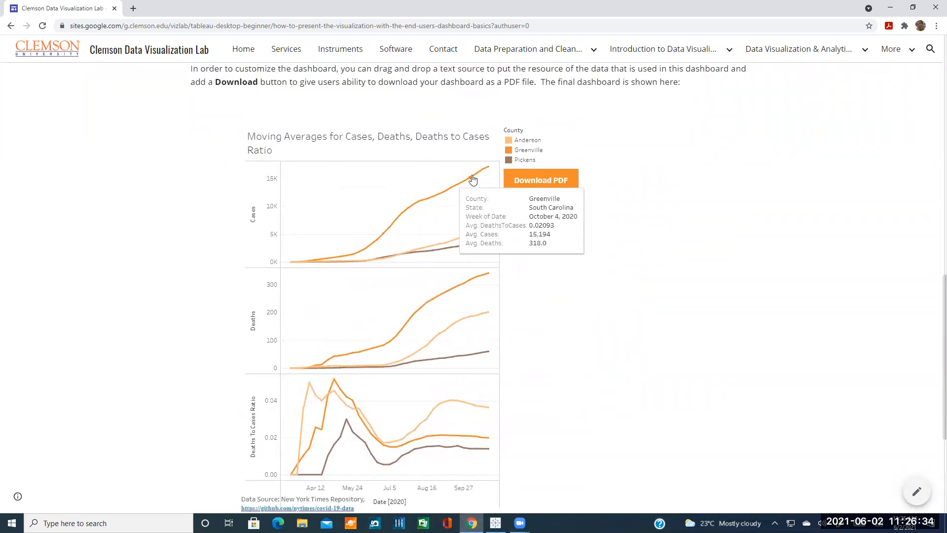
mouse_move(411, 215)
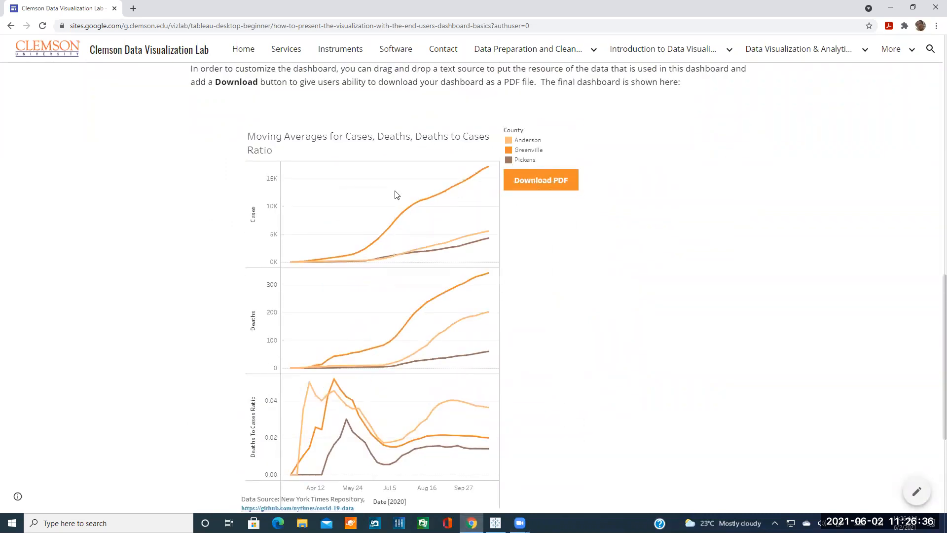
click(363, 29)
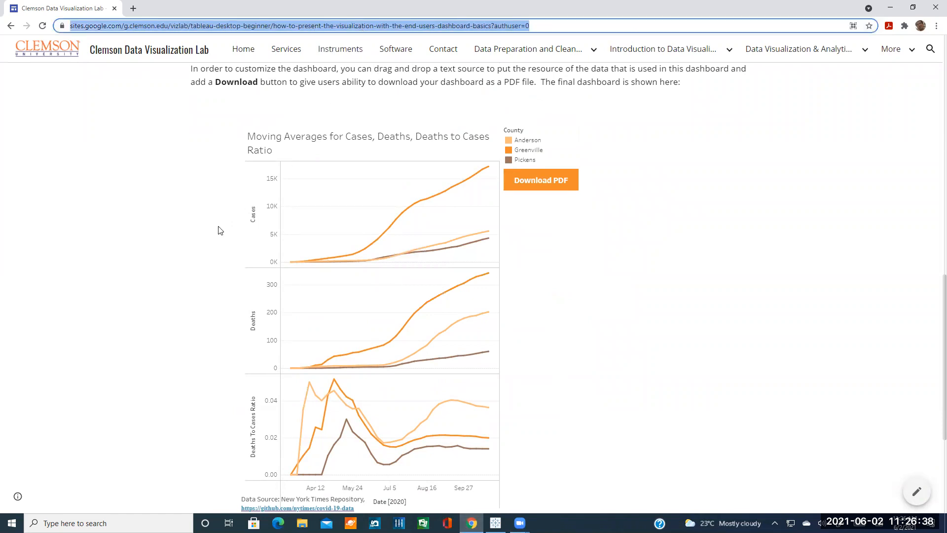
click(627, 250)
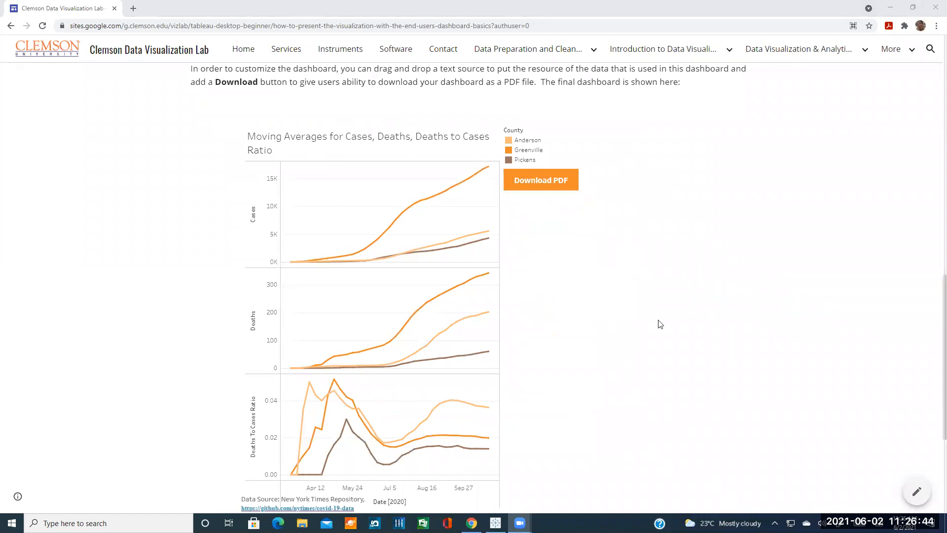
mouse_move(474, 180)
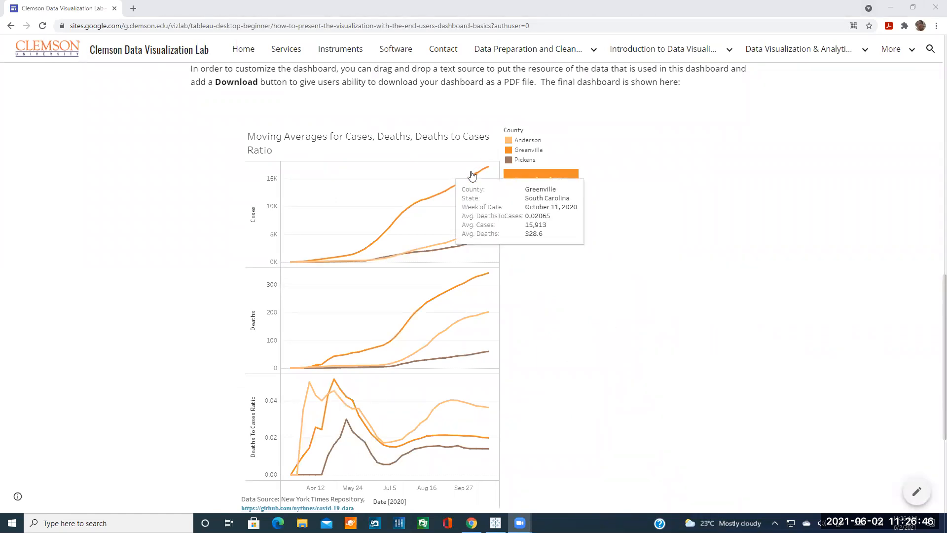
mouse_move(445, 194)
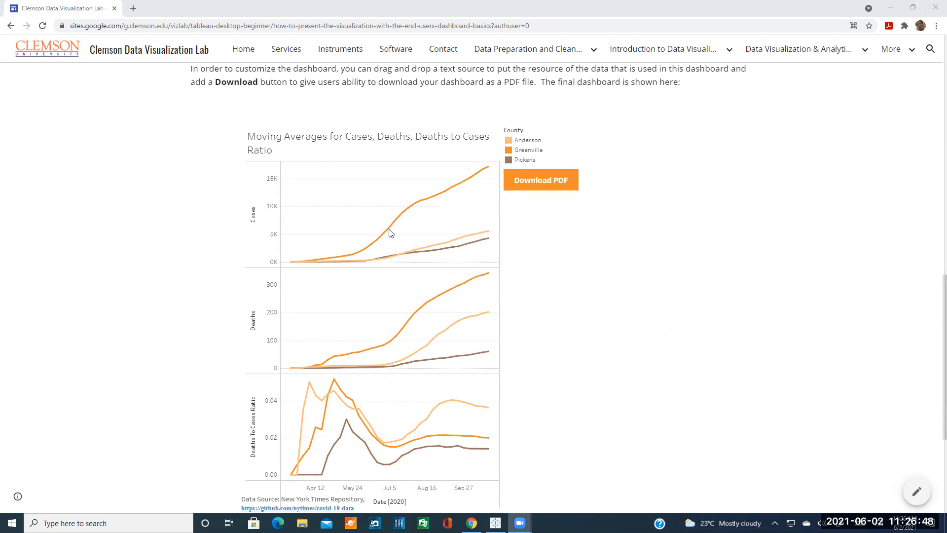
scroll(385, 200, down, 1)
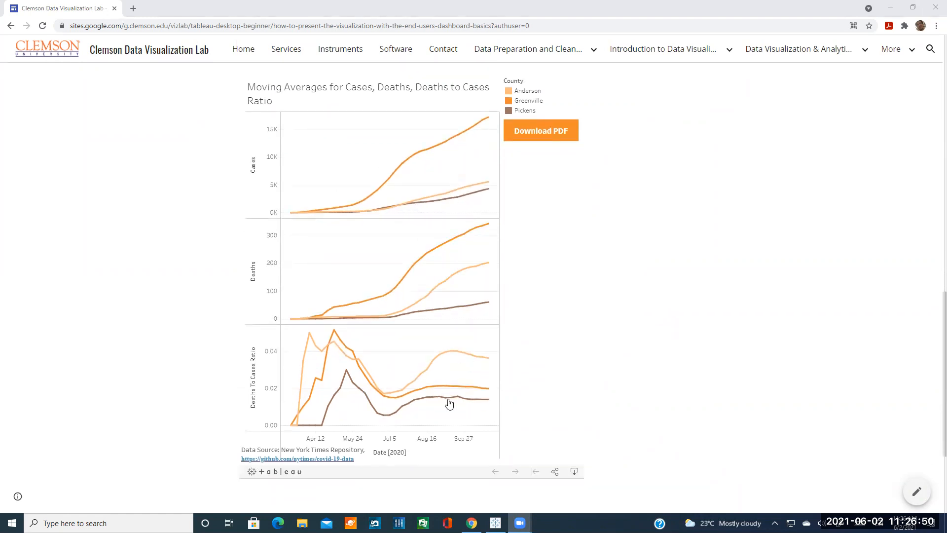
click(574, 471)
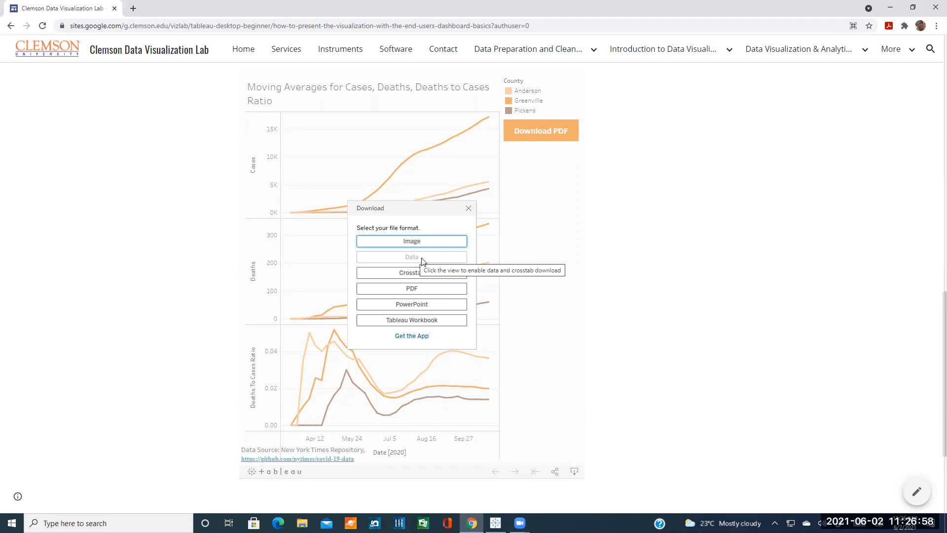
click(468, 208)
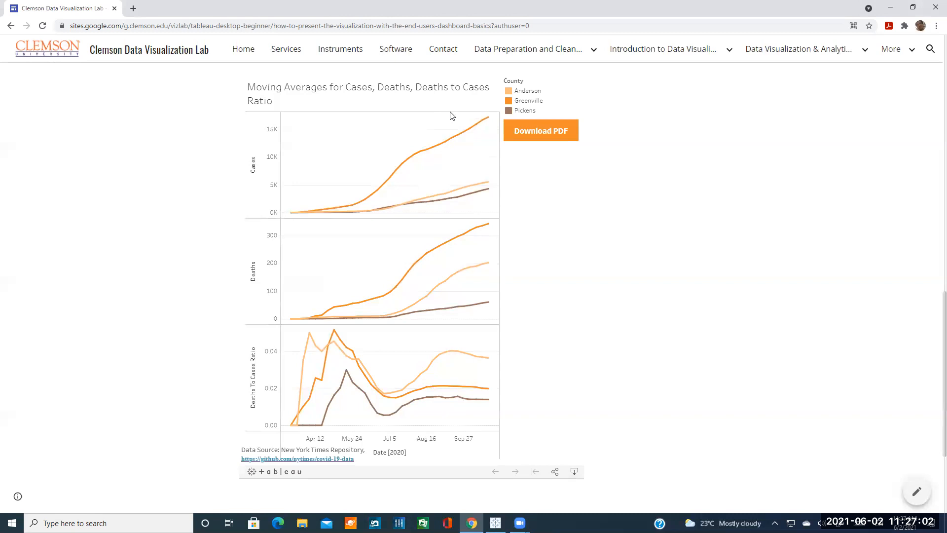
mouse_move(401, 168)
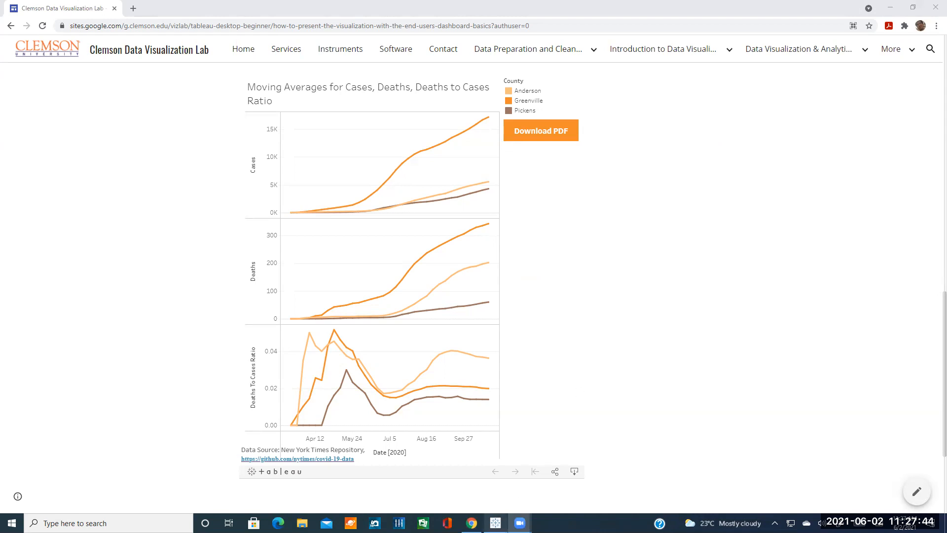
key(alt+Tab)
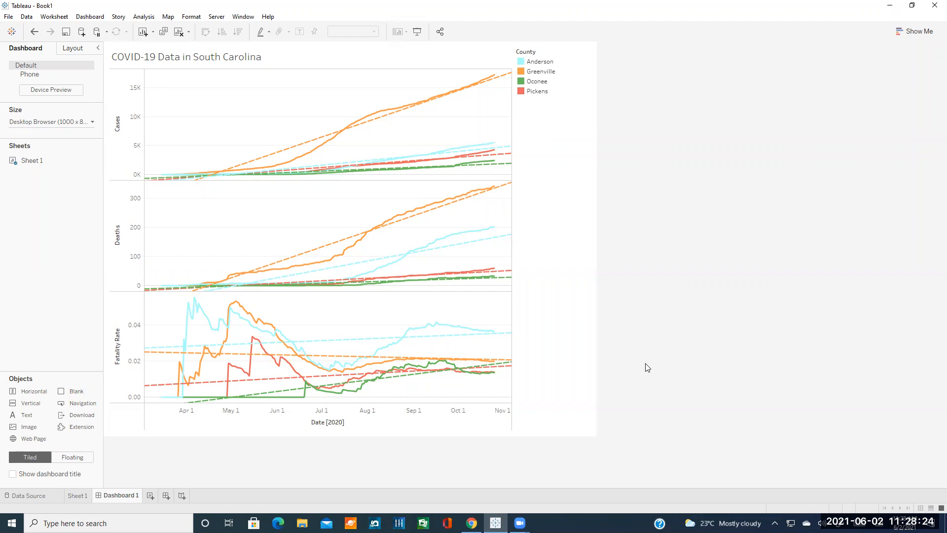
click(472, 523)
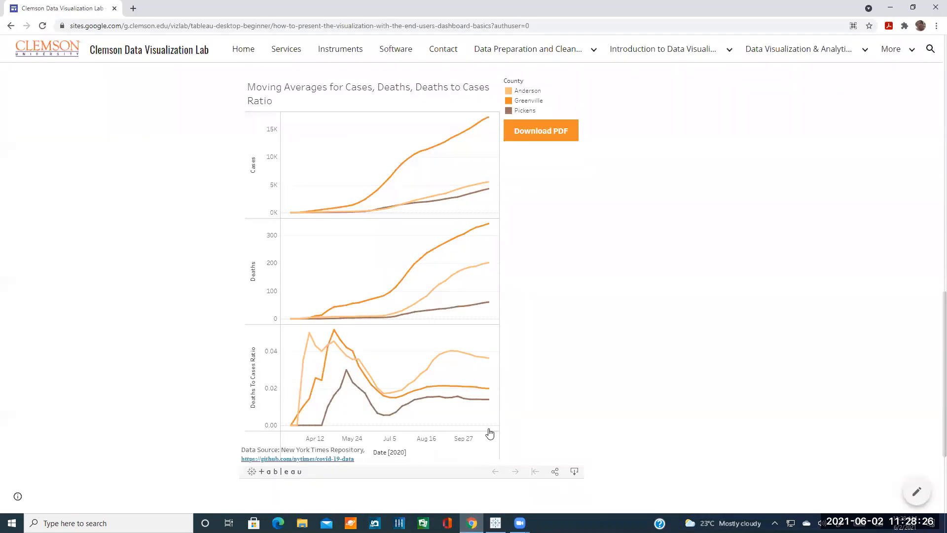
scroll(489, 433, down, 3)
Go to the Homework page and scroll through its OWID dataset link and five tasks.
click(729, 454)
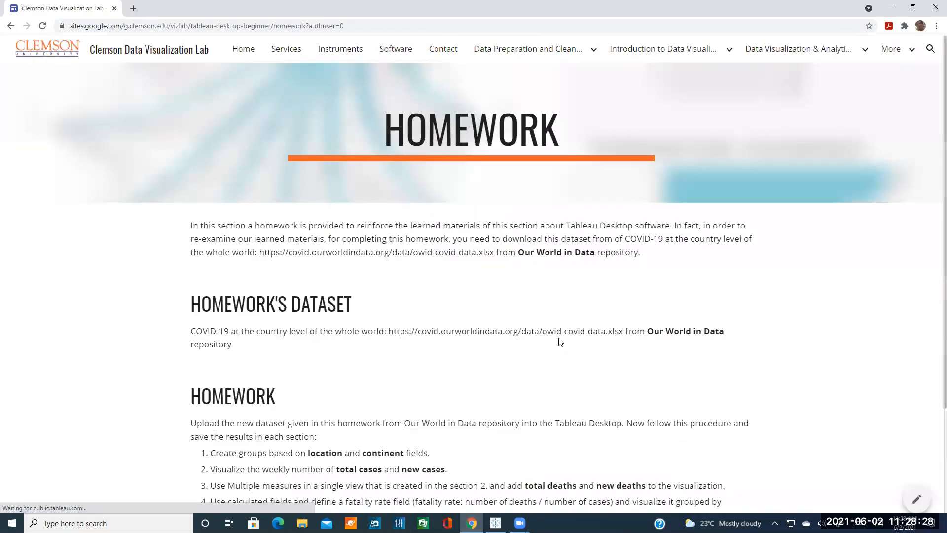
scroll(497, 336, down, 1)
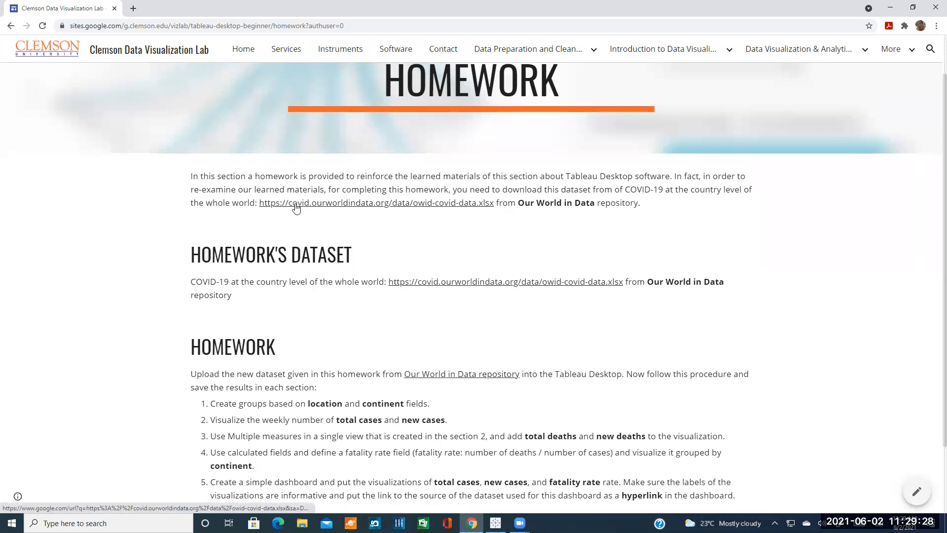
scroll(320, 293, down, 1)
scroll(320, 292, down, 1)
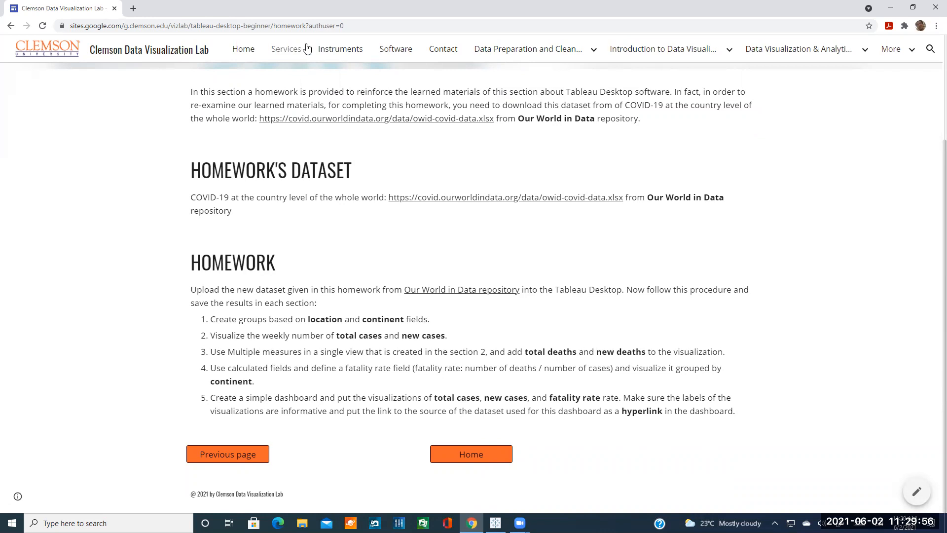
Select the Homework page URL, scroll the page, then return to the Tableau dashboard.
drag(306, 26, 63, 26)
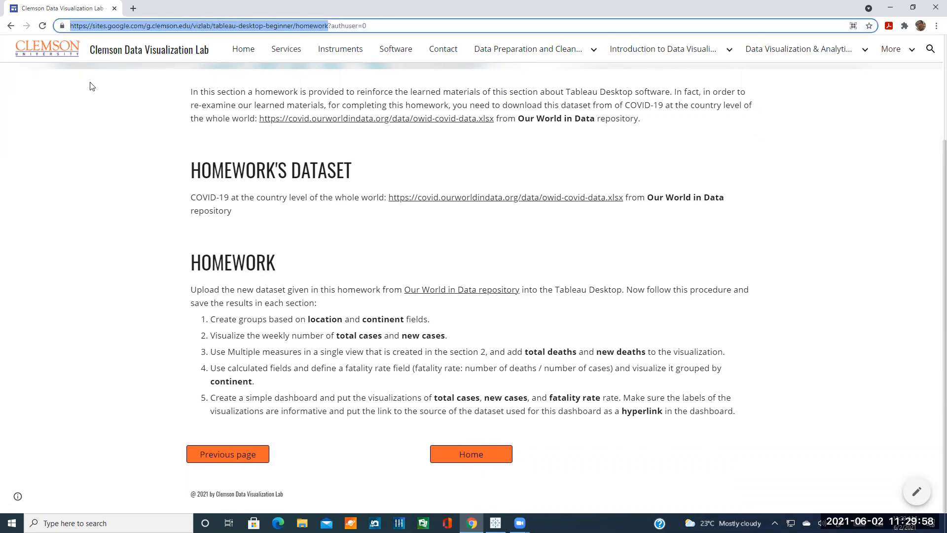
click(108, 203)
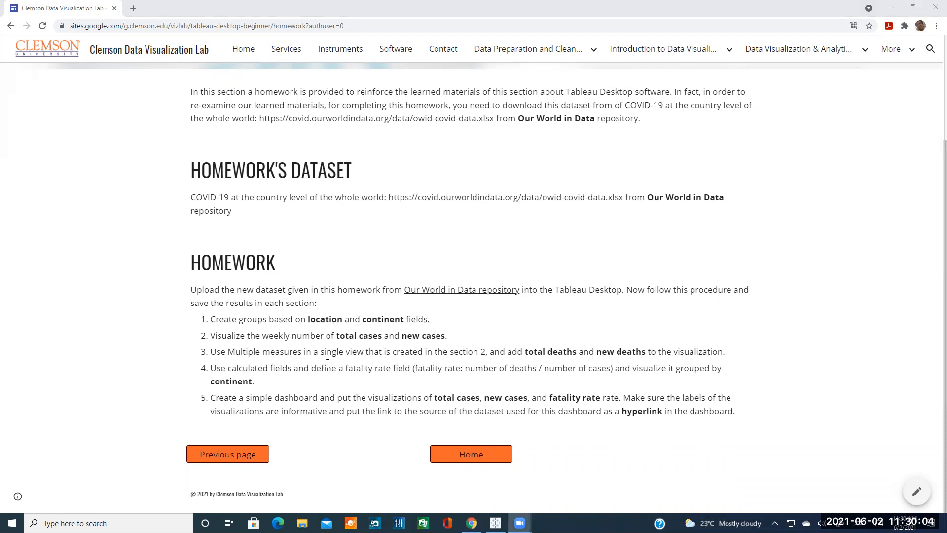
scroll(398, 355, up, 3)
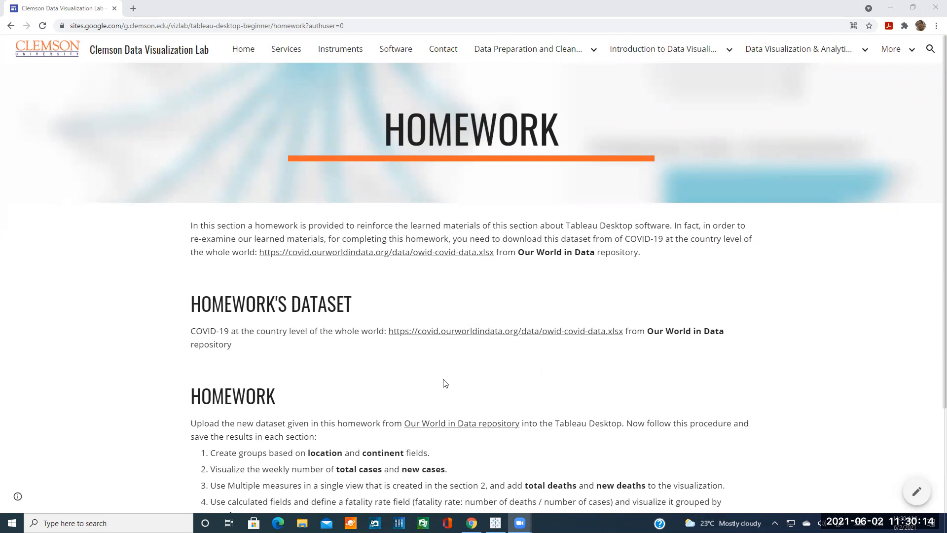
scroll(458, 376, down, 2)
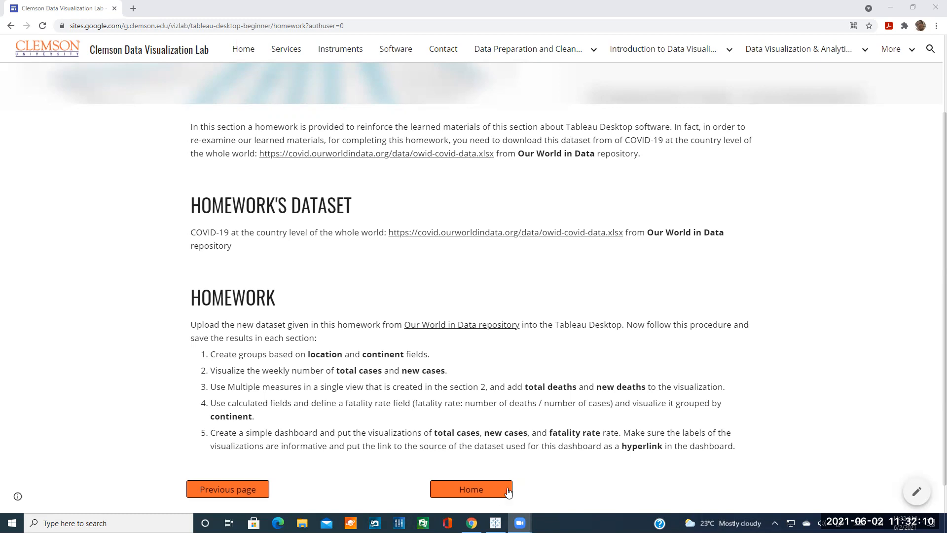
click(495, 522)
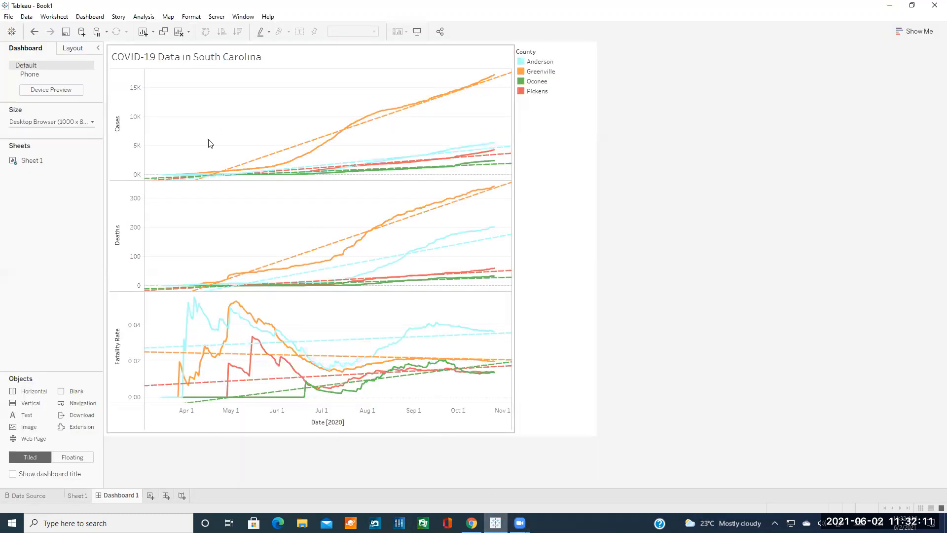
click(9, 17)
click(41, 72)
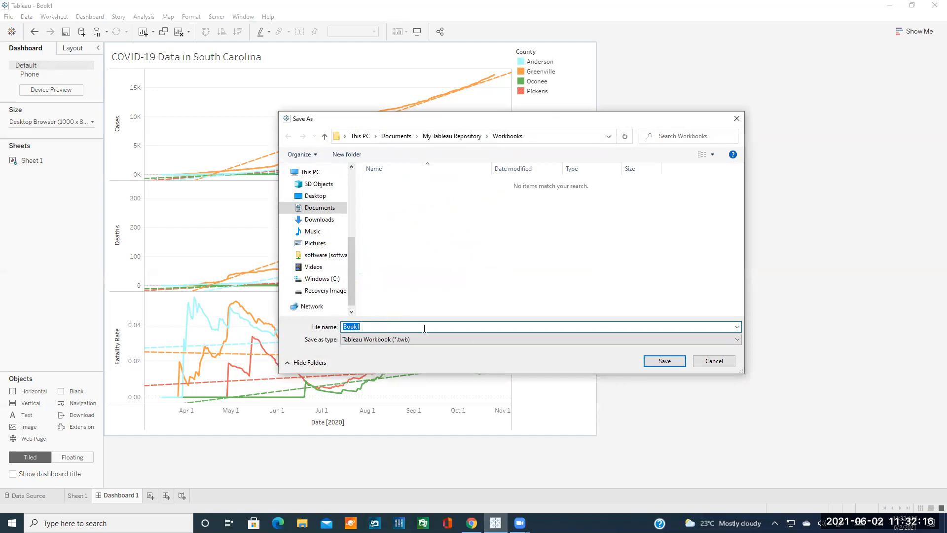
click(714, 361)
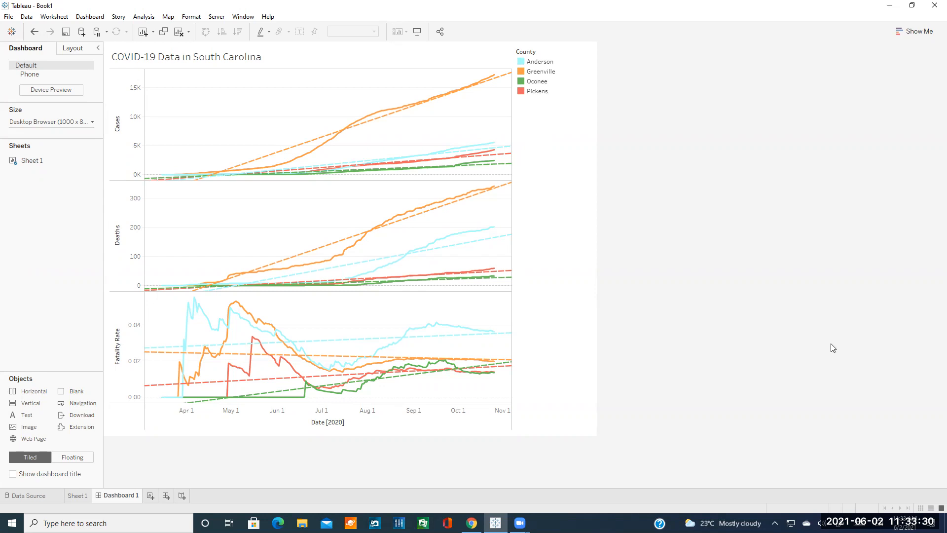
click(847, 101)
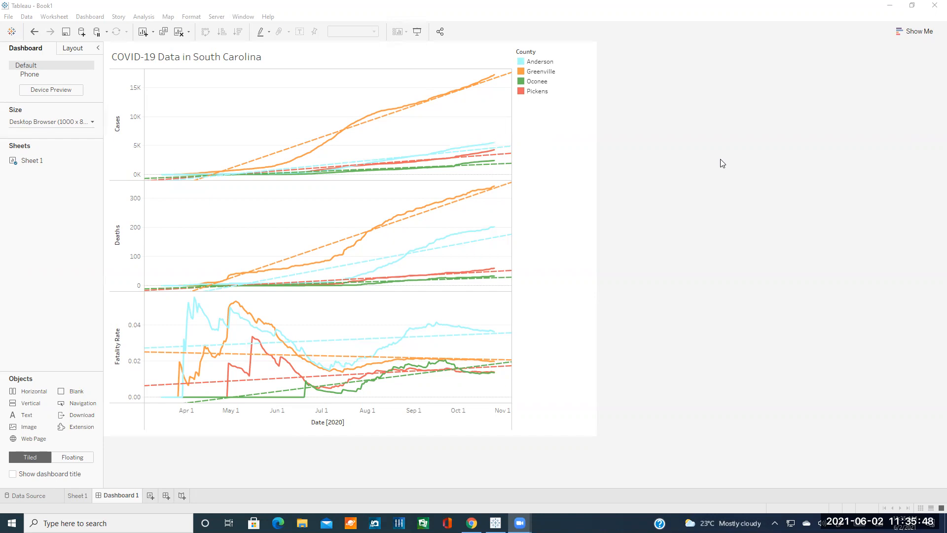
click(563, 215)
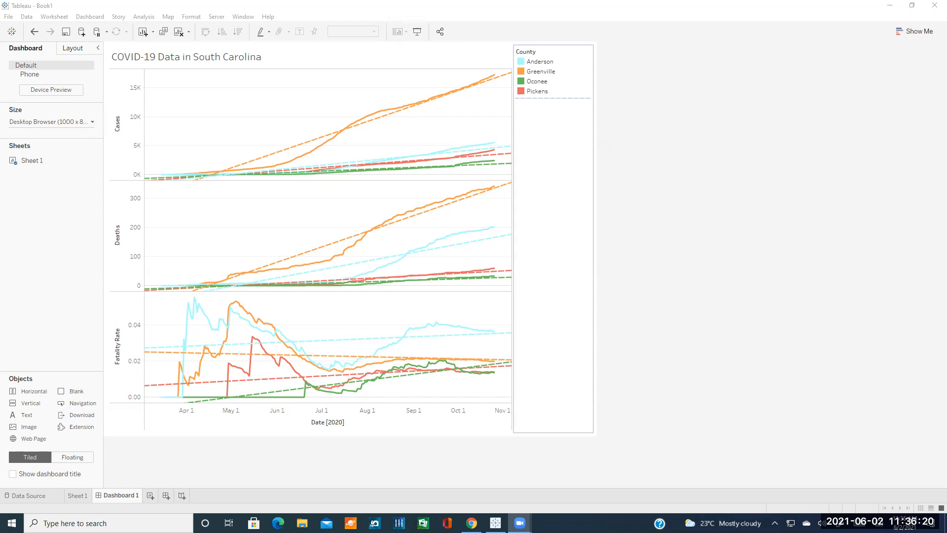
click(628, 316)
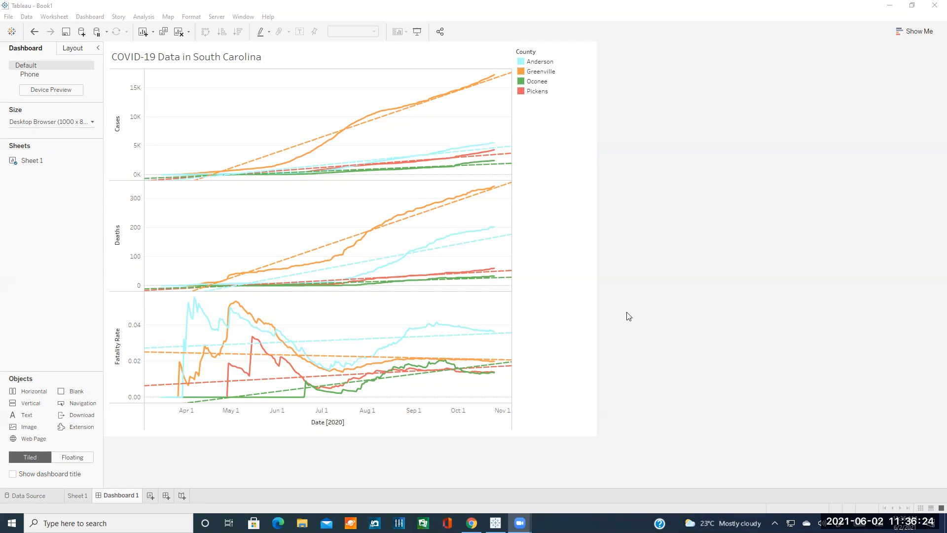